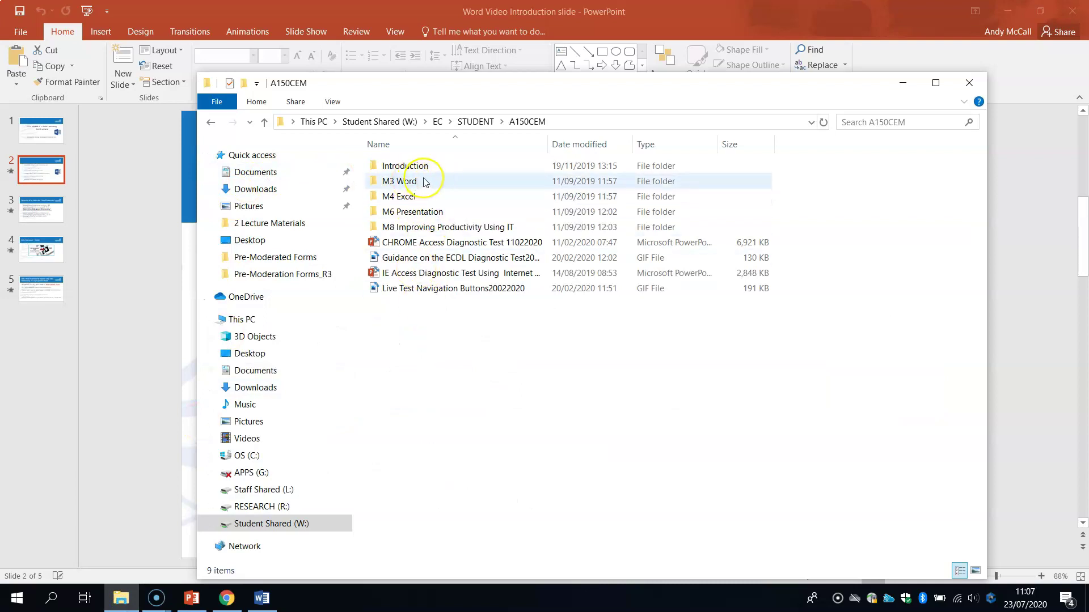
- Browse M3 Word's "1 Manual and Workfiles" folder and widen the name column to read the full file name
double_click(424, 181)
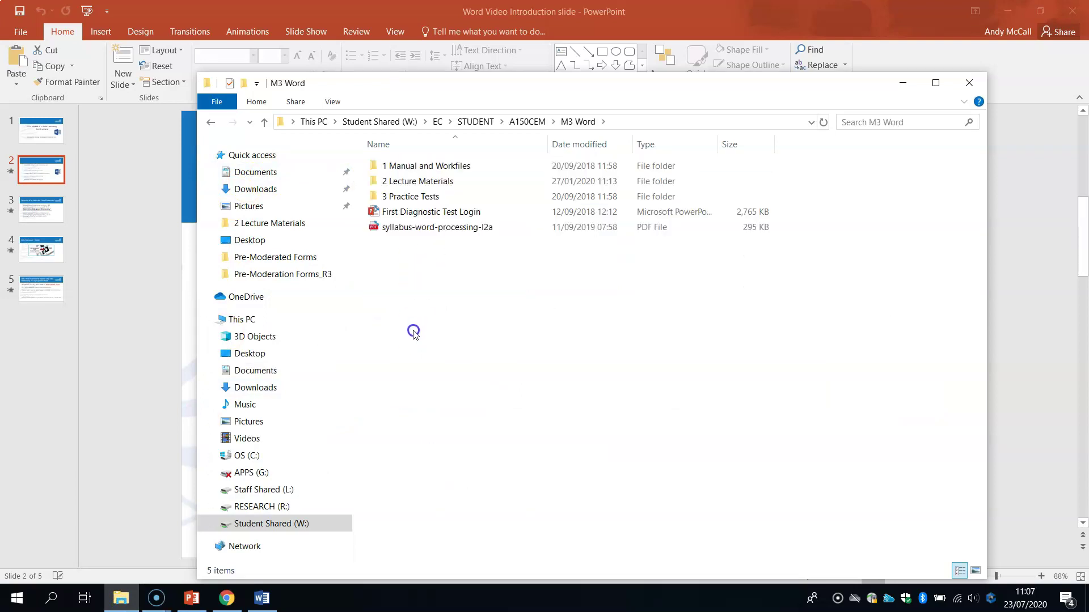
double_click(426, 167)
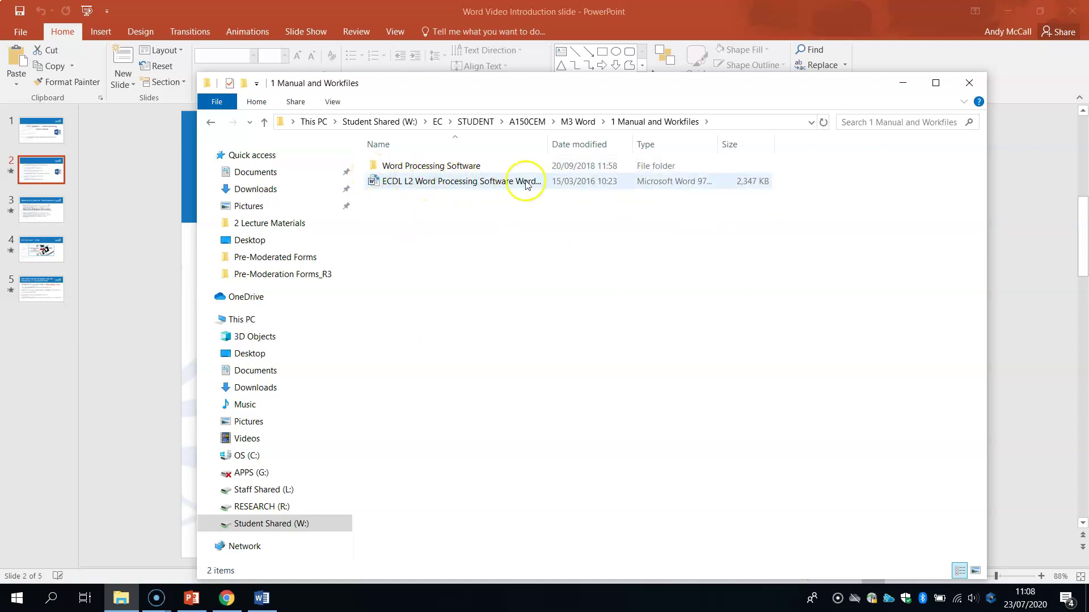
left_click_drag(549, 146, 577, 145)
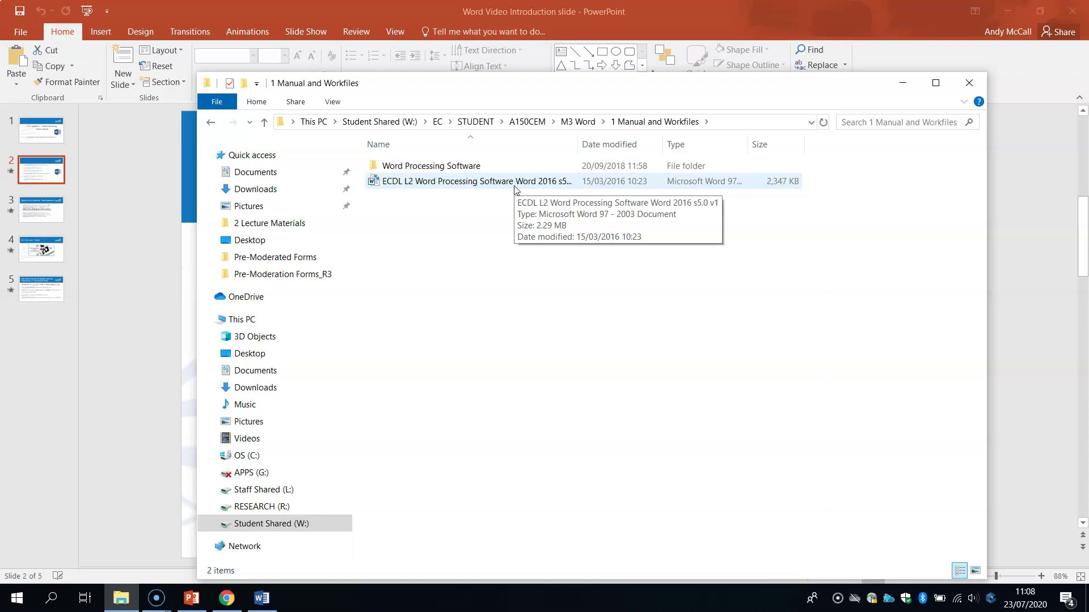
left_click(264, 121)
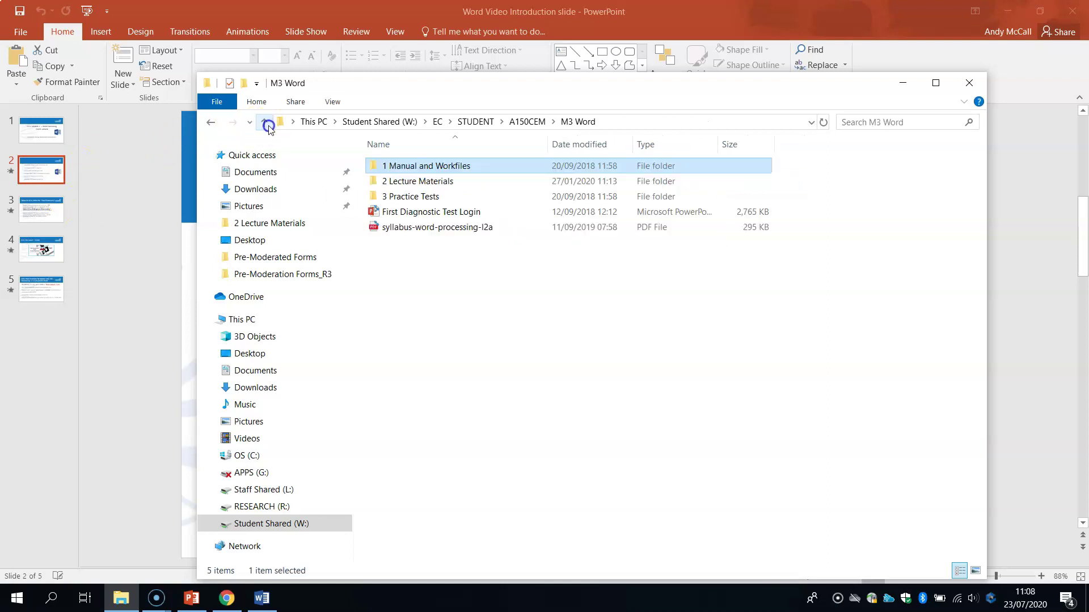
- Browse the "2 Lecture Materials" folder and its Mail Merge subfolder
double_click(402, 181)
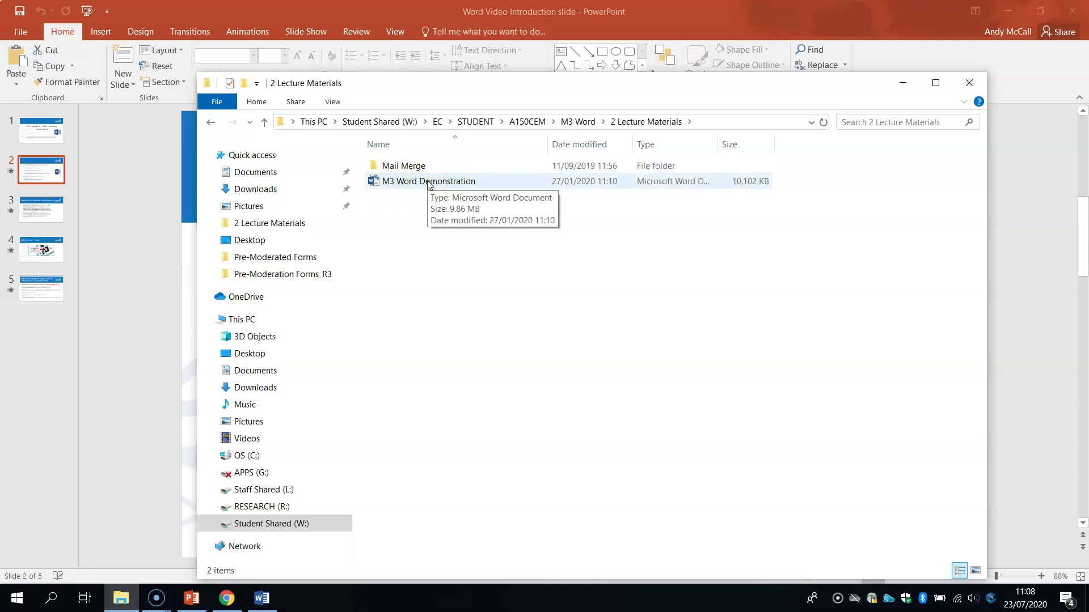
double_click(397, 164)
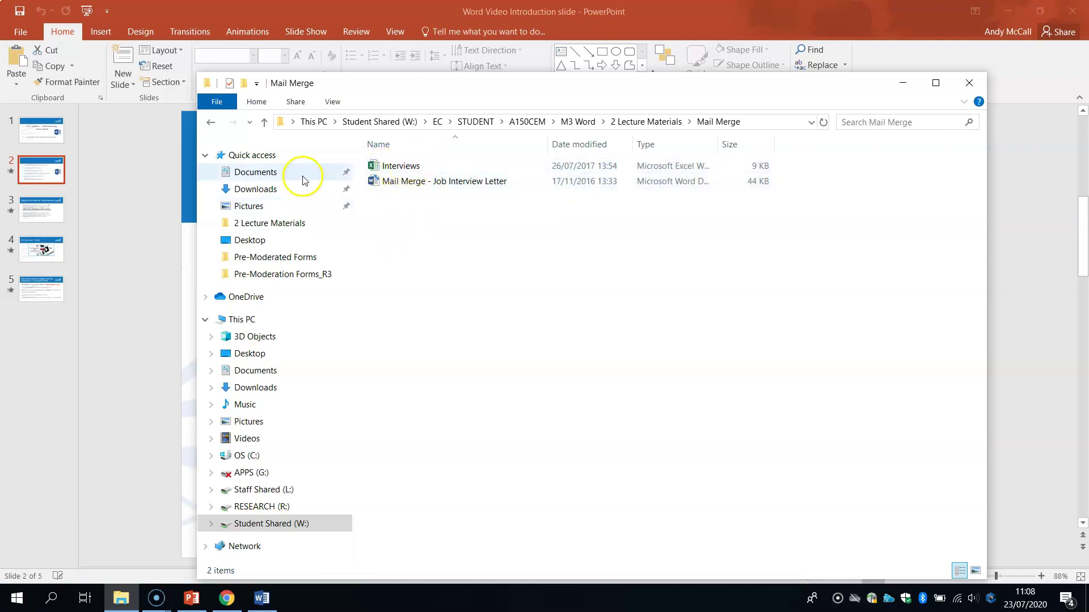
left_click(264, 122)
left_click(398, 225)
left_click_drag(398, 225, 431, 244)
left_click(432, 267)
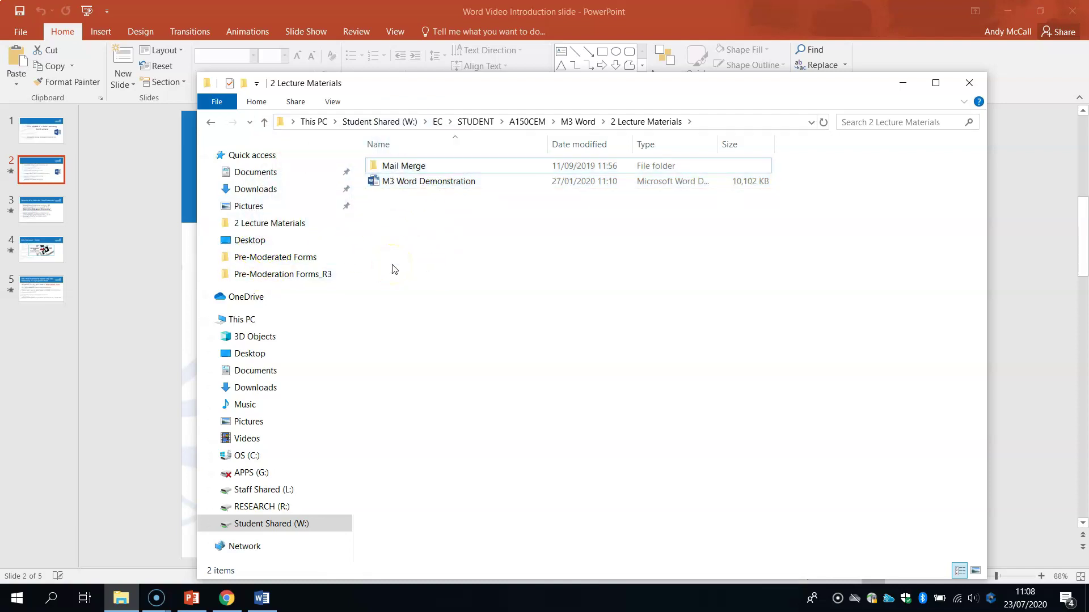
- Switch to the M3 Word Demonstration document in Word
left_click(480, 496)
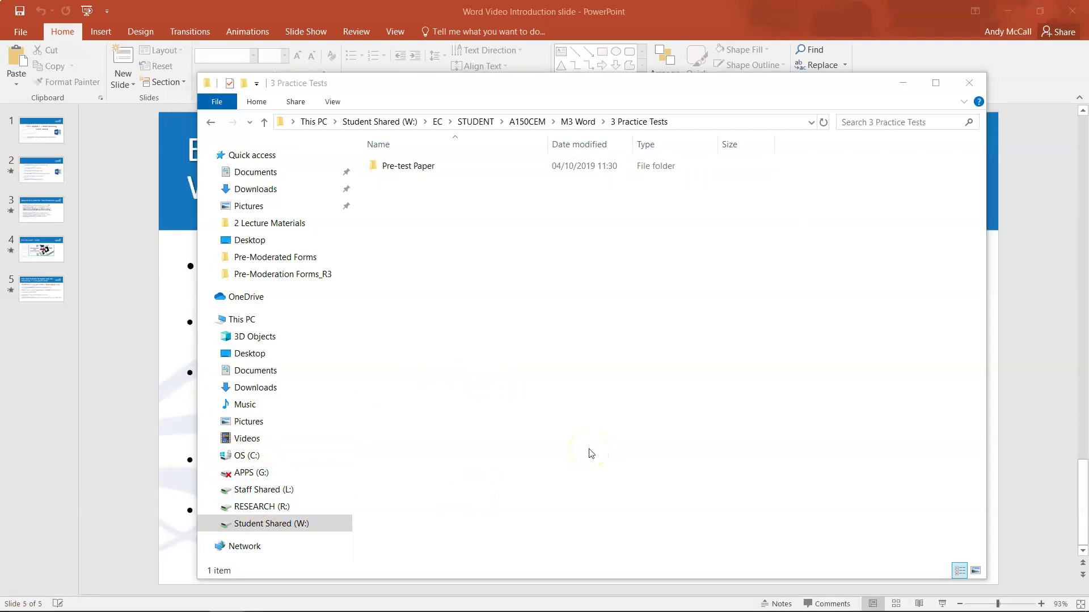
key("alt+Tab")
key("Tab")
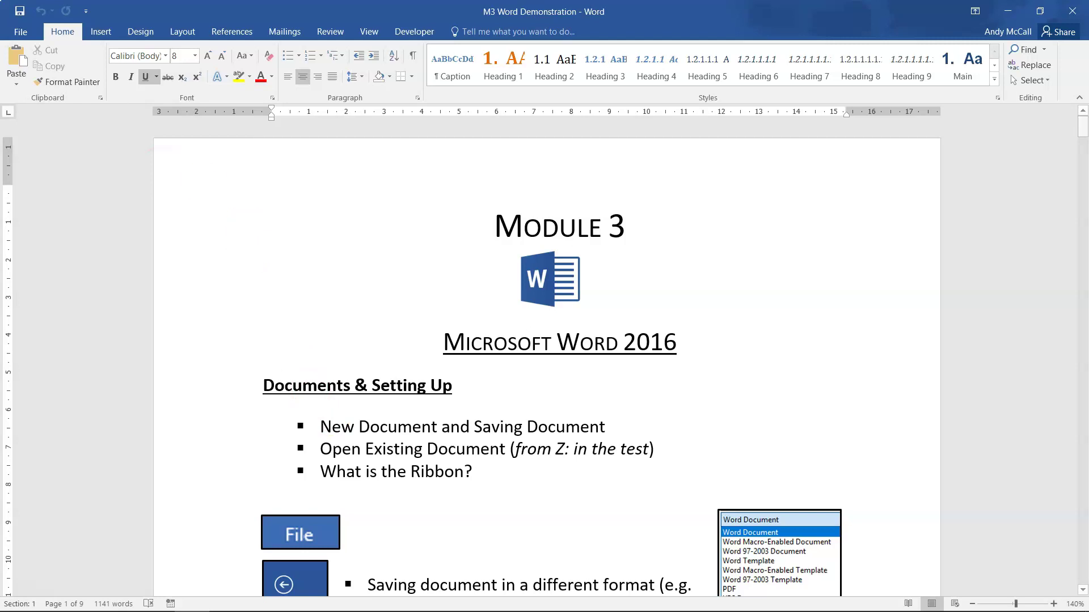
- Create a new blank document and enter the text "Hello text"
left_click(20, 33)
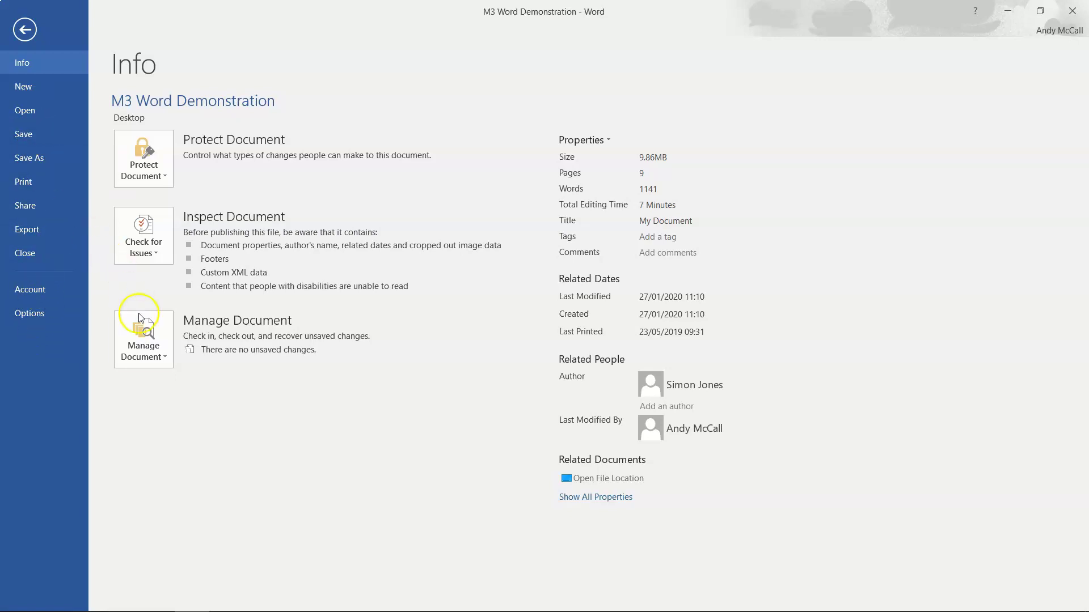
left_click(36, 91)
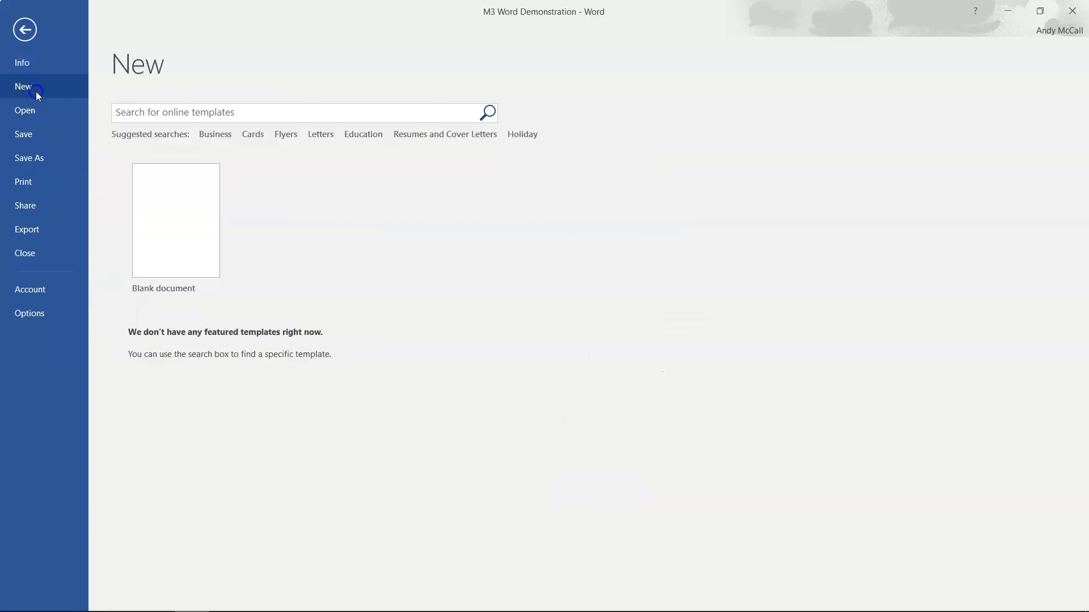
left_click(146, 229)
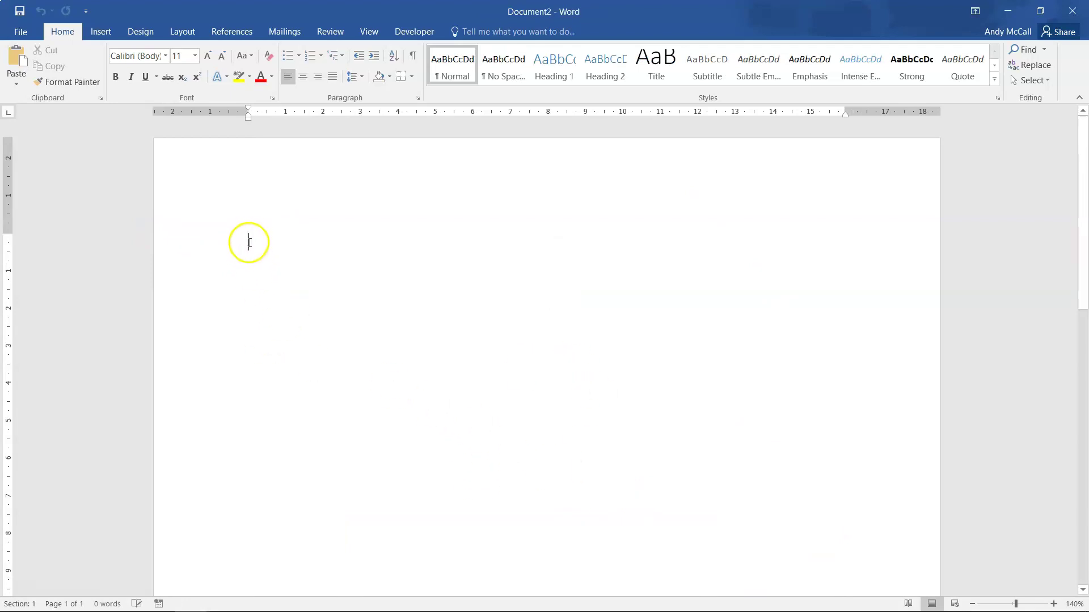
type("Hello text")
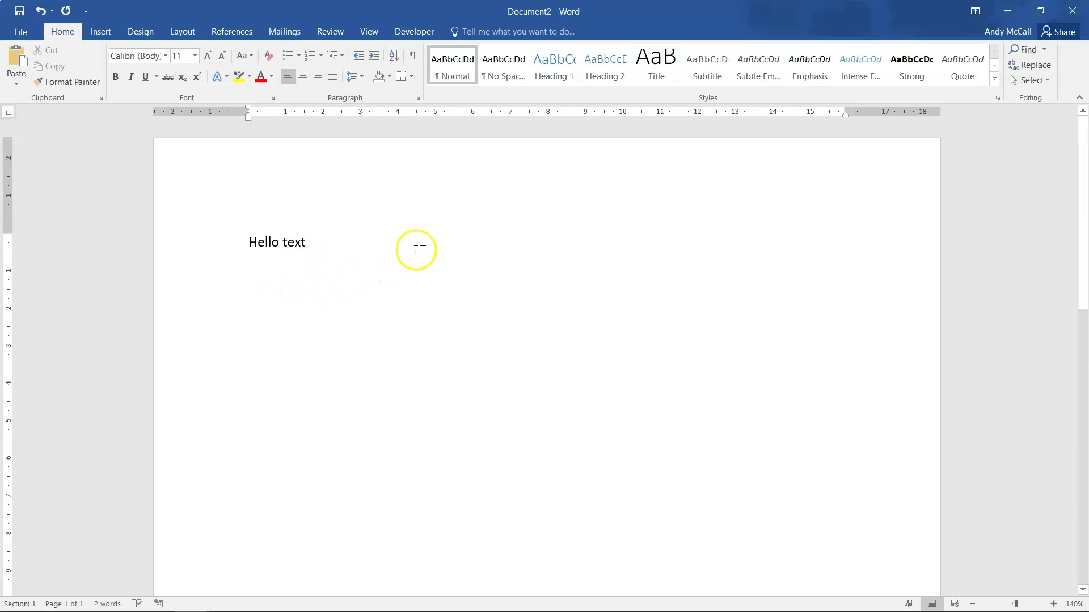
- Start saving the new document to a browsed location, with the file name "Our first document"
left_click(19, 31)
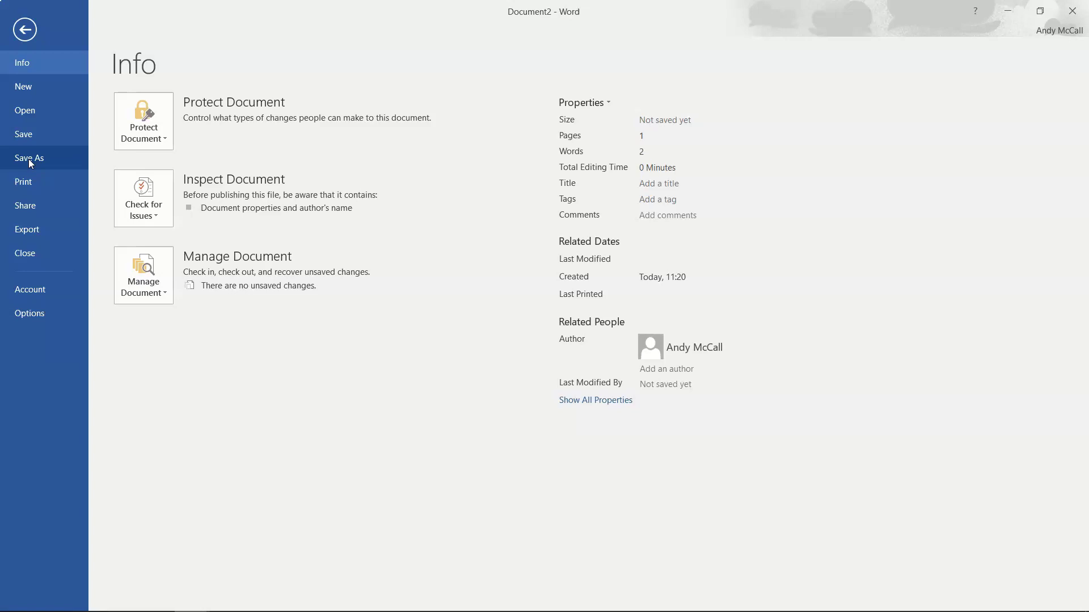
left_click(30, 160)
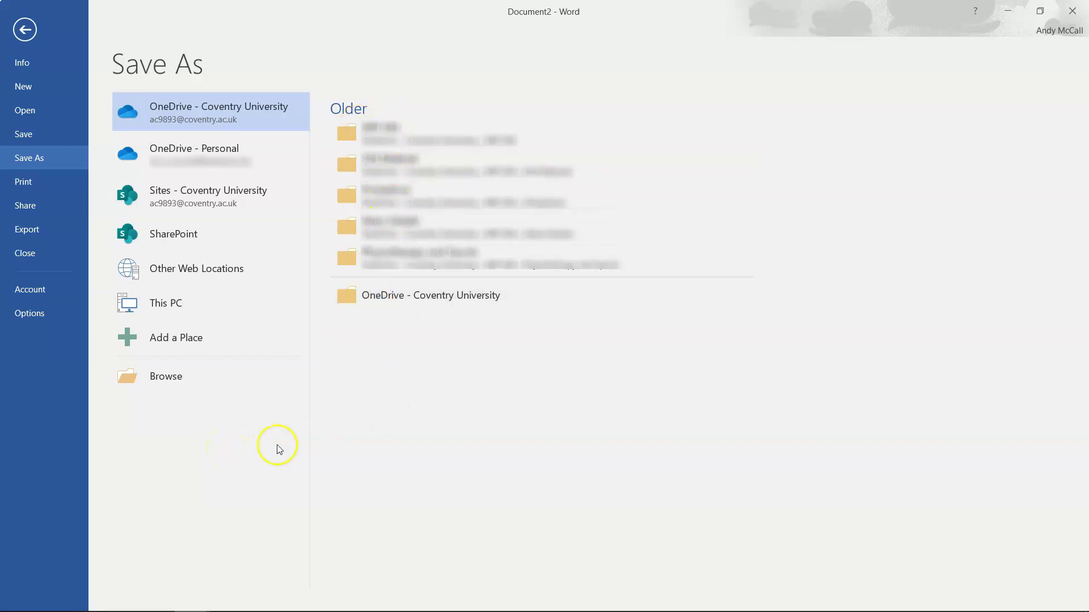
left_click(174, 383)
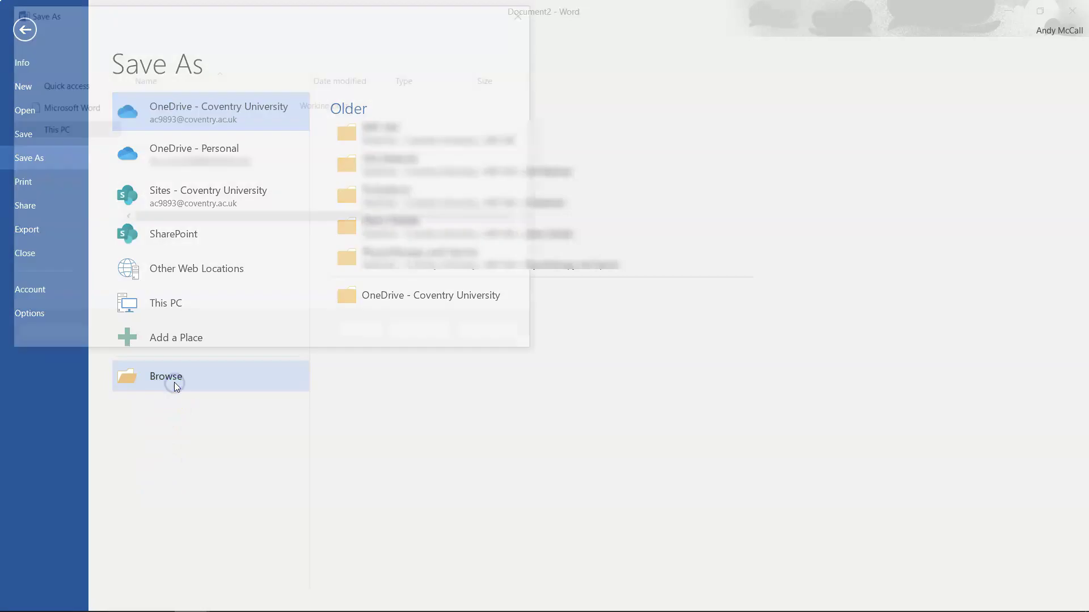
left_click_drag(249, 11, 520, 72)
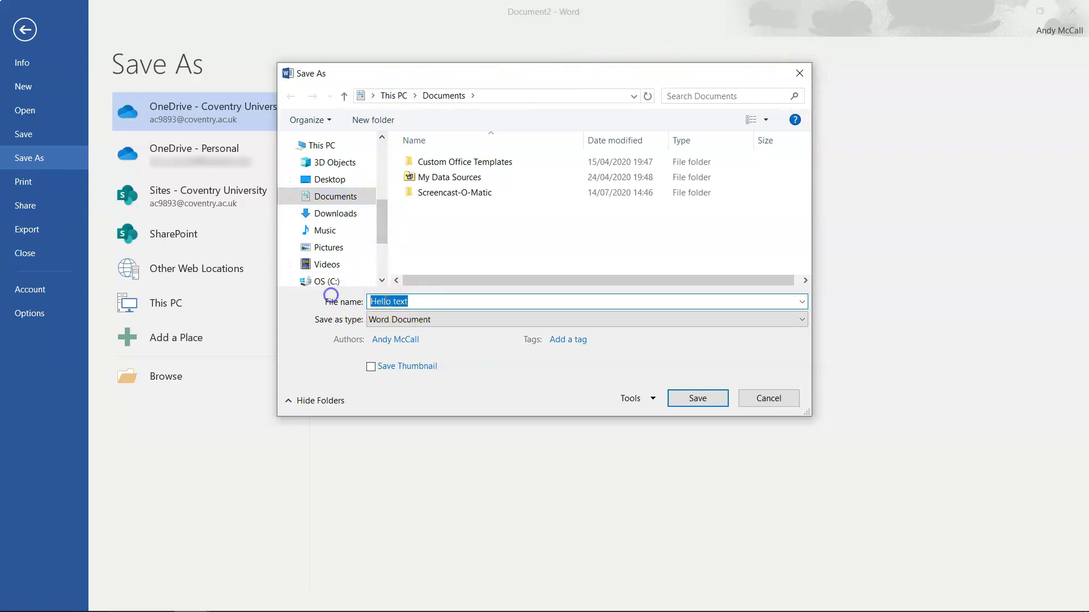
type("Cur first document")
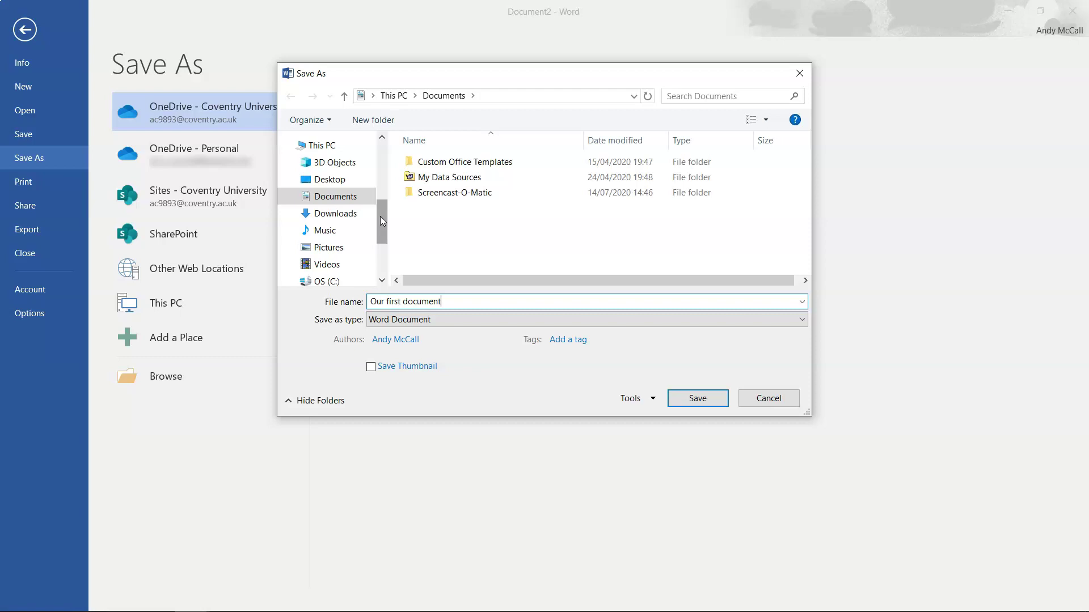
scroll(383, 208, "down", 2)
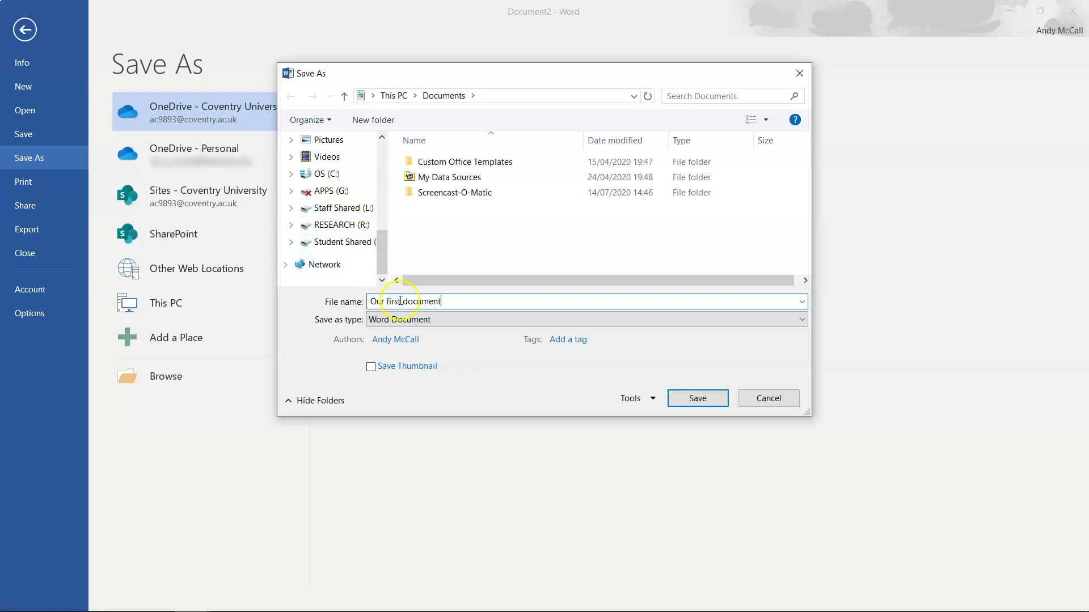
- Replace "first" with "1st" in the file name so it reads "Our 1st document"
left_click_drag(462, 300, 369, 302)
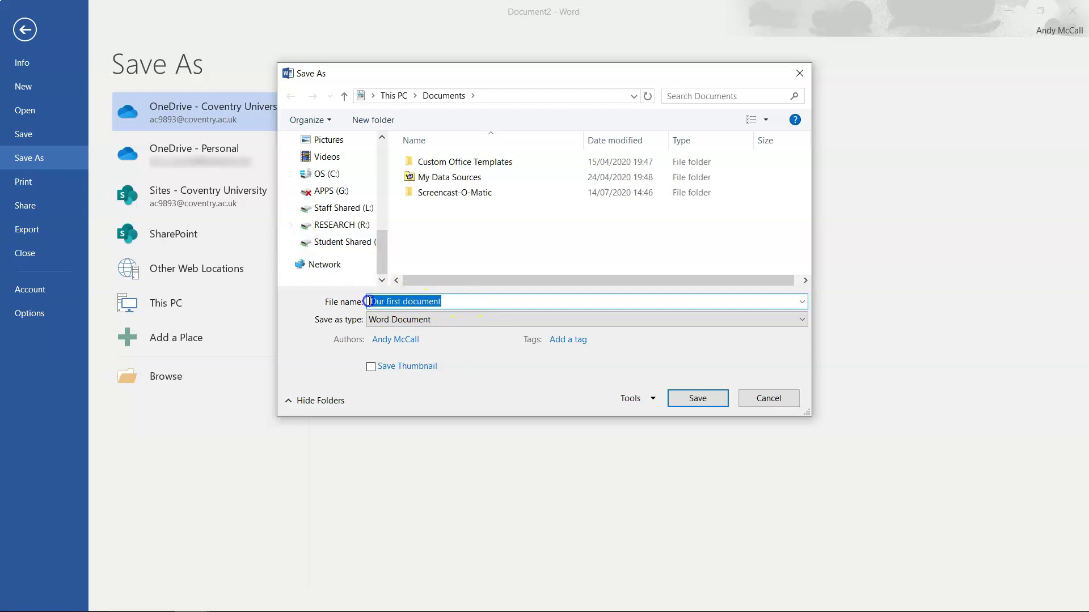
left_click(462, 302)
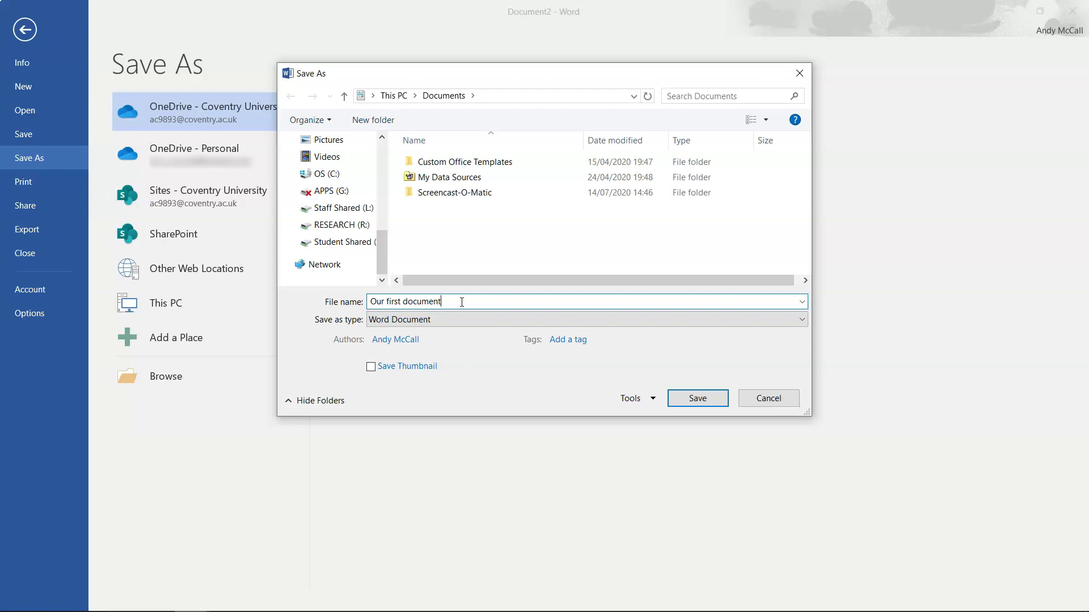
mouse_move(443, 299)
left_mouse_down()
mouse_move(357, 302)
mouse_move(452, 303)
left_mouse_up()
left_click(453, 304)
double_click(392, 303)
type("1st")
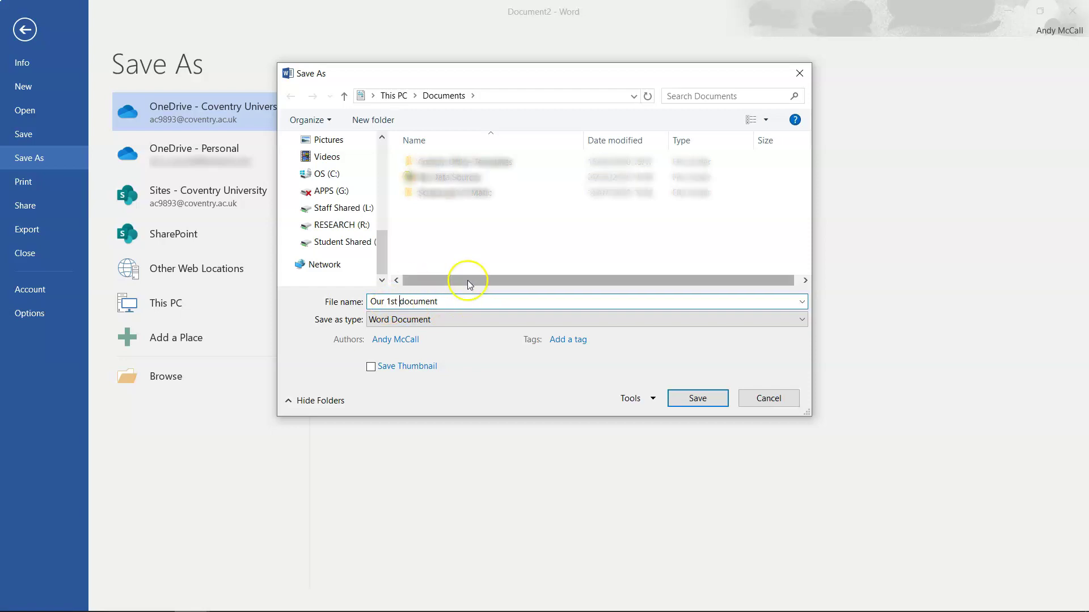
- Save the document in the Desktop folder
left_click(698, 398)
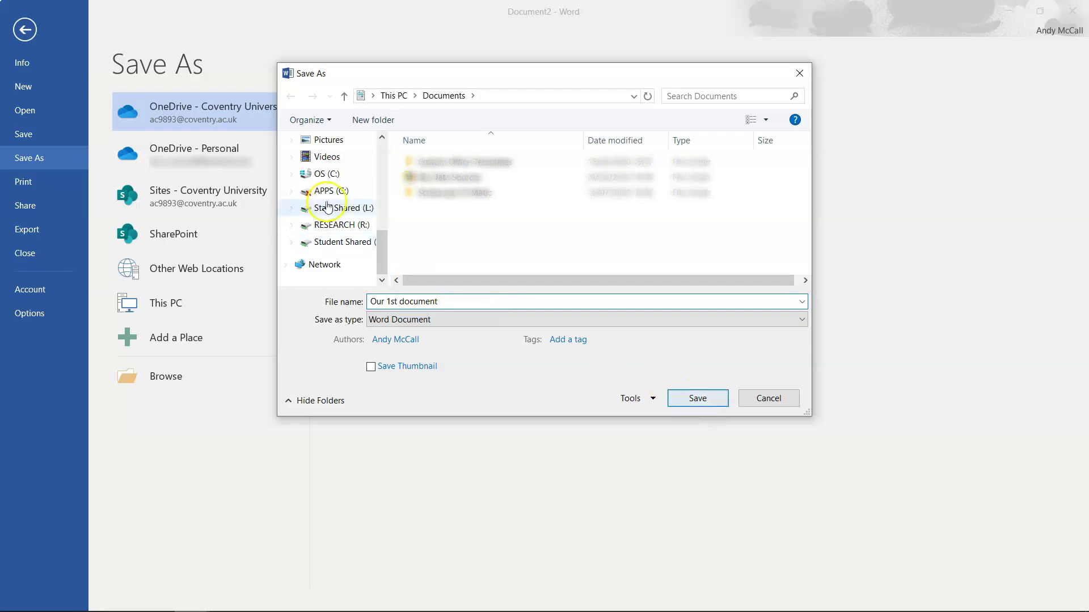
left_click_drag(384, 233, 381, 145)
left_click(327, 236)
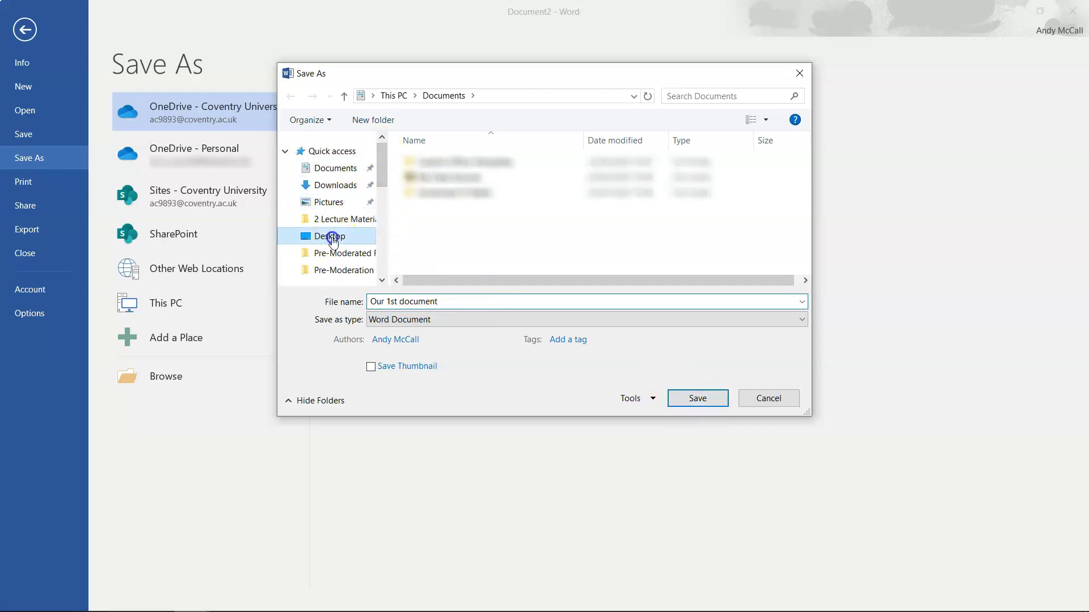
left_click(698, 399)
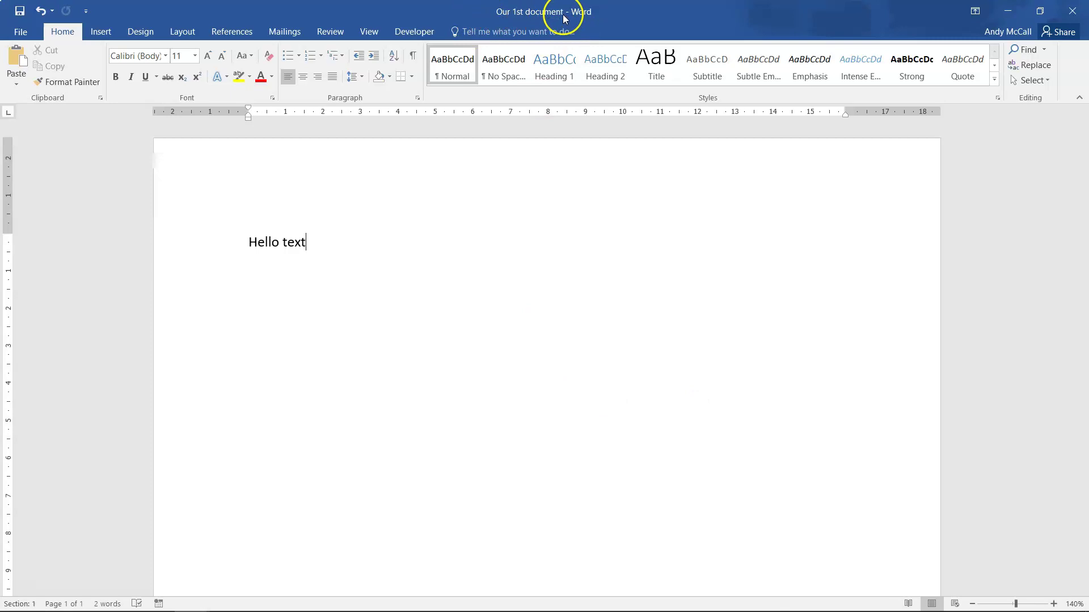
- Examine the file formats offered for saving a copy of the document, such as PDF, and leave without saving
left_click(17, 31)
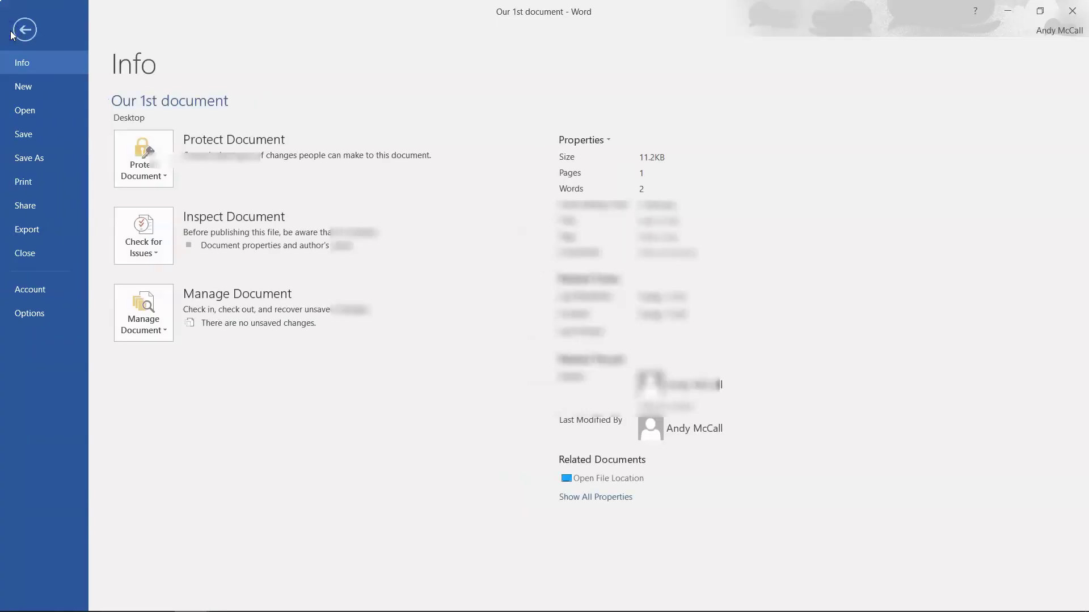
left_click(35, 157)
left_click(156, 366)
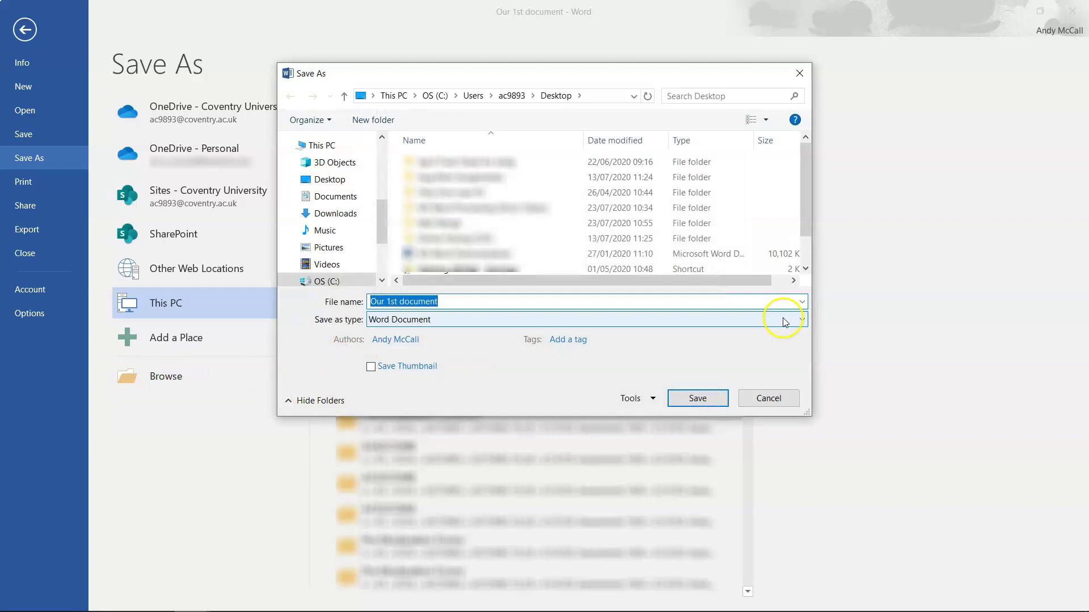
left_click(785, 321)
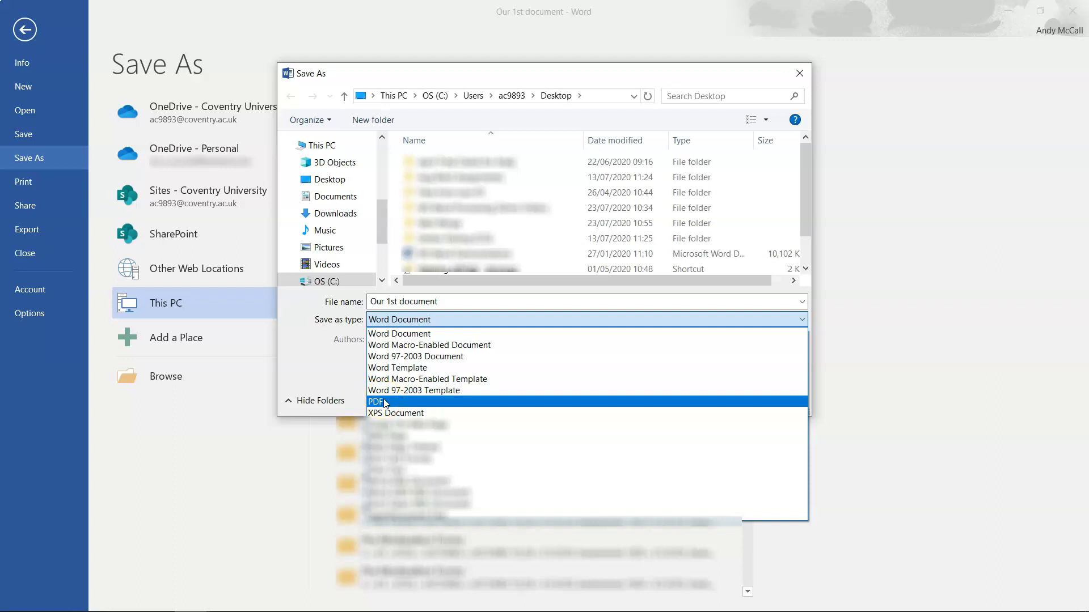
left_click(408, 403)
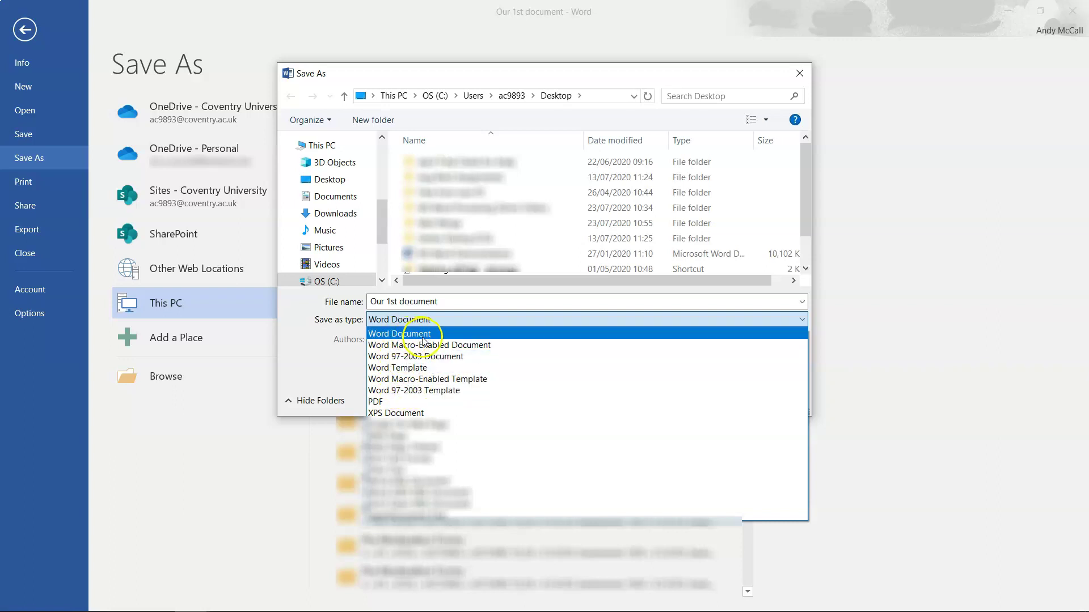
left_click(301, 348)
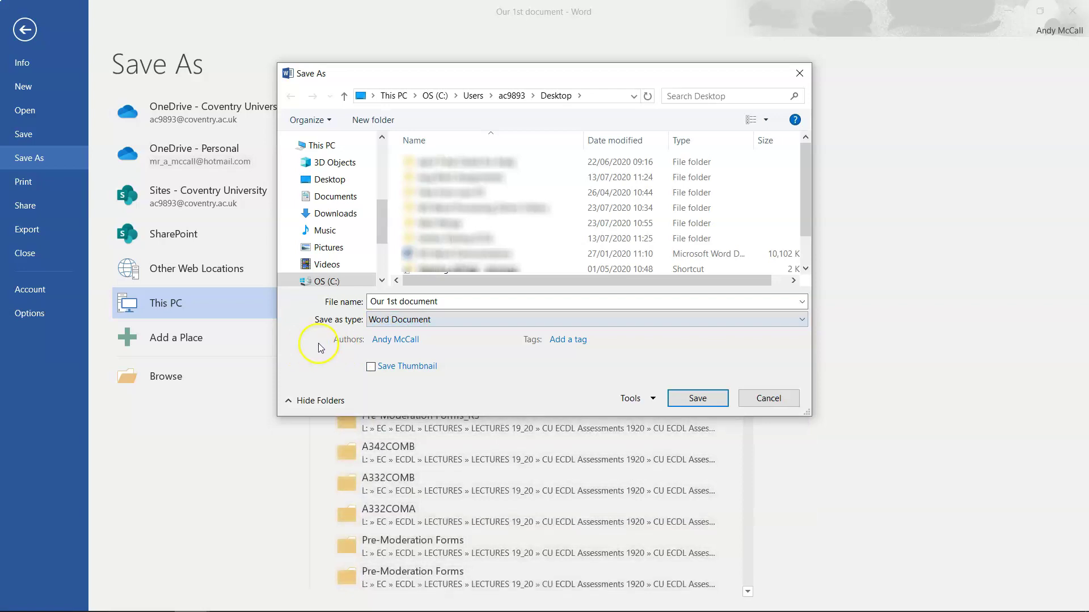
left_click(746, 399)
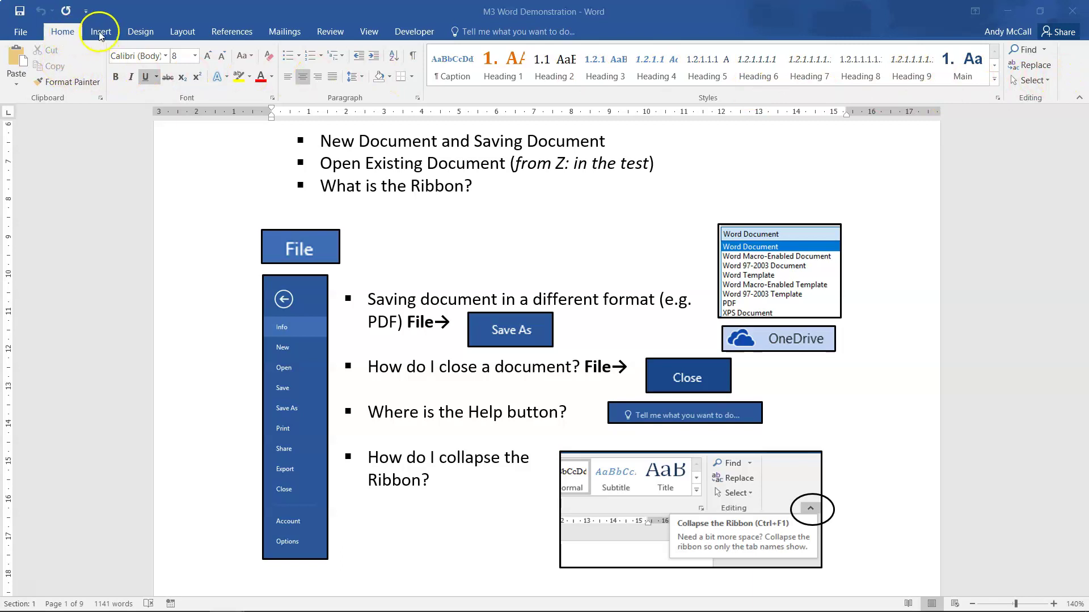
- Examine the ribbon's Home, Insert, Design, References and Developer command sets in the M3 Word Demonstration document
left_click(65, 35)
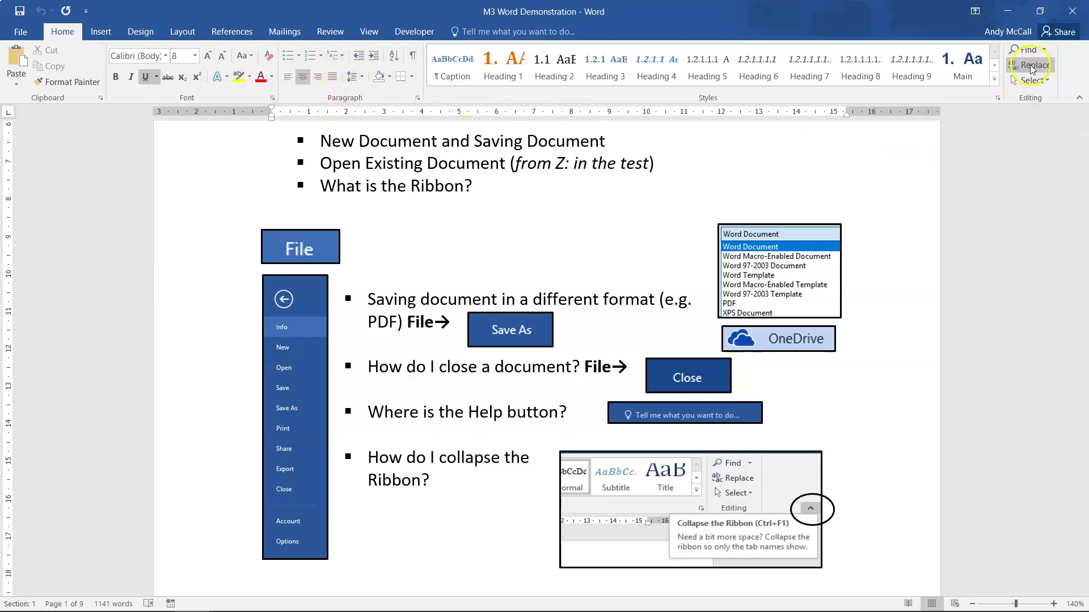
left_click(101, 32)
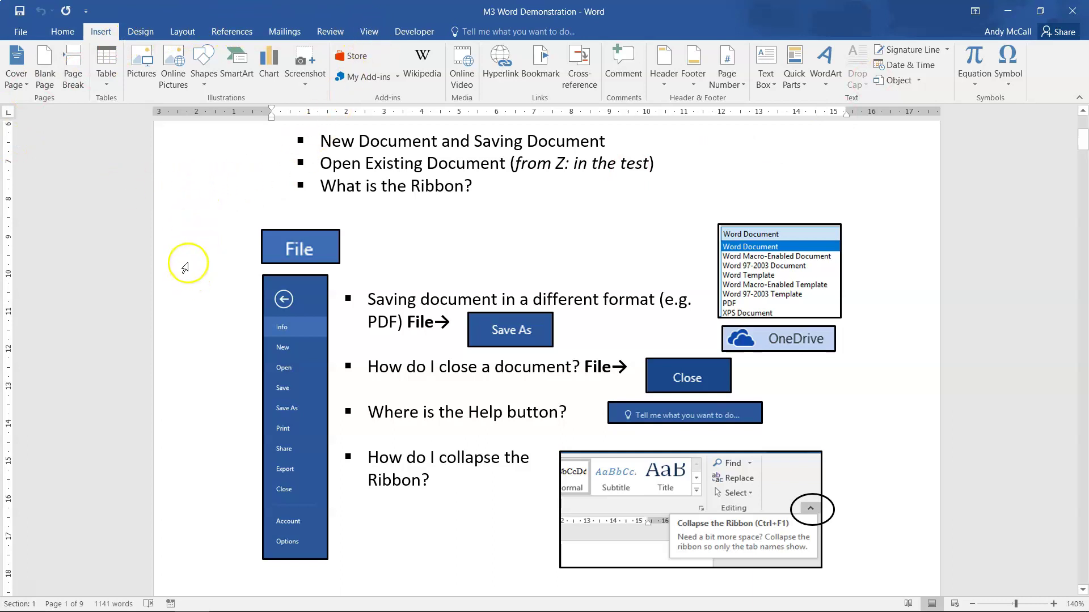
left_click(142, 35)
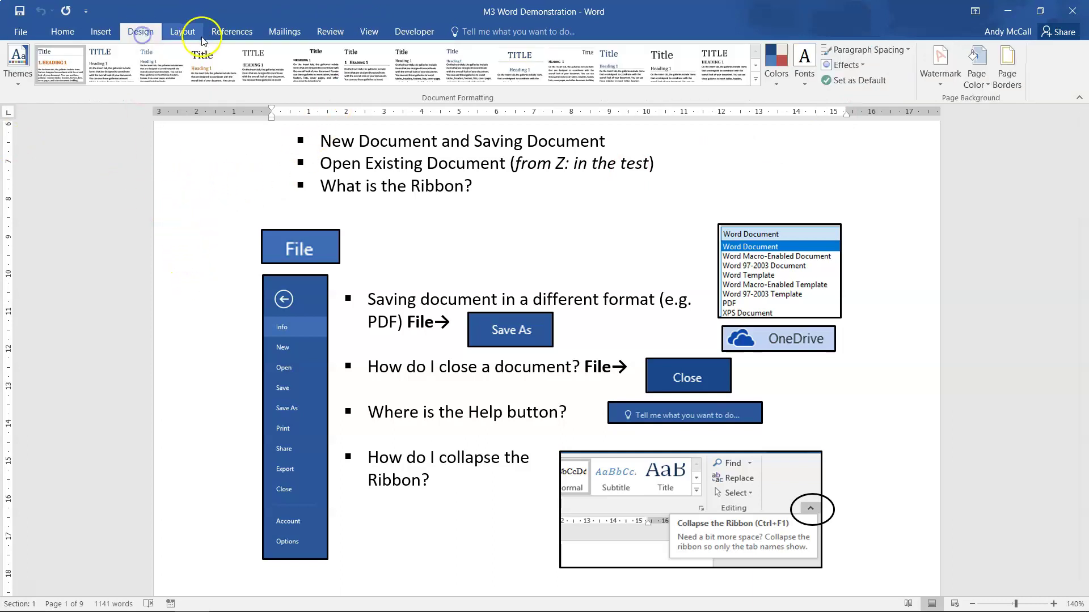
left_click(219, 33)
left_click(429, 36)
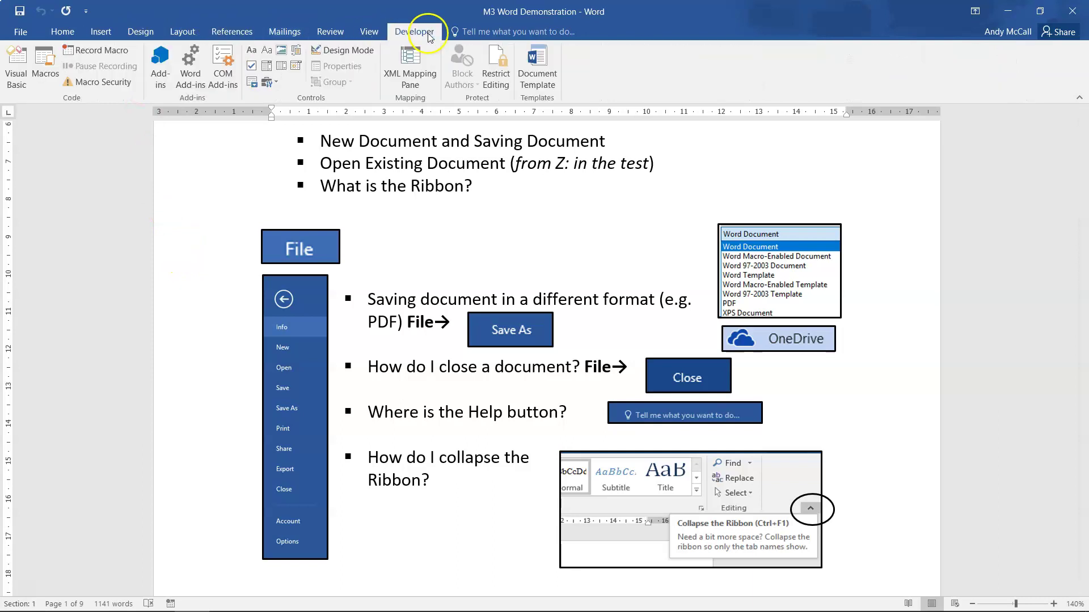
- Examine the ribbon's Design, References and Developer command sets once more and return to the Home commands
left_click(89, 42)
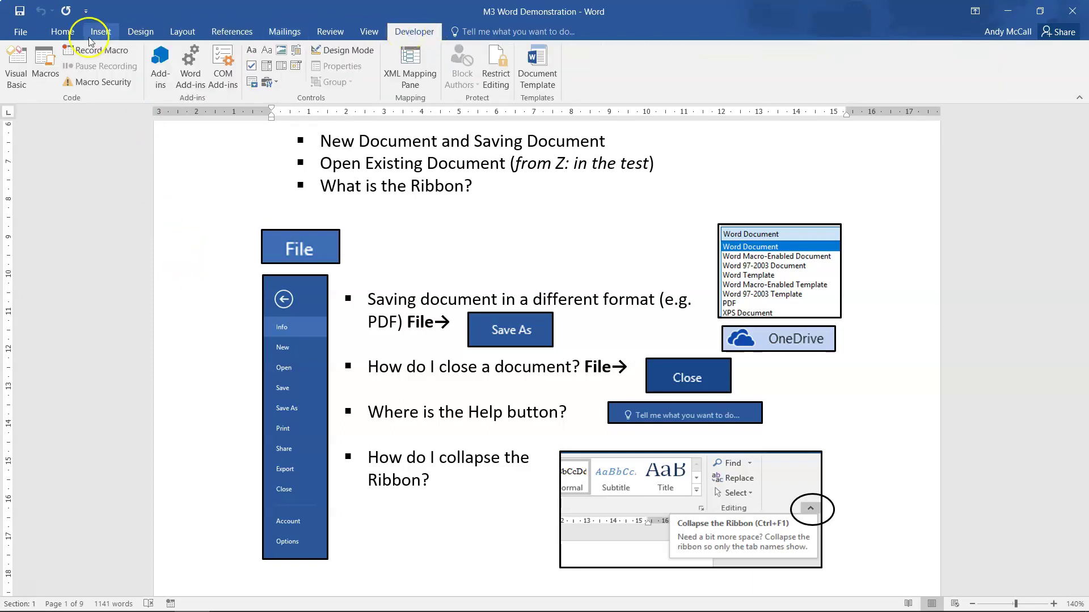
left_click(141, 32)
left_click(224, 32)
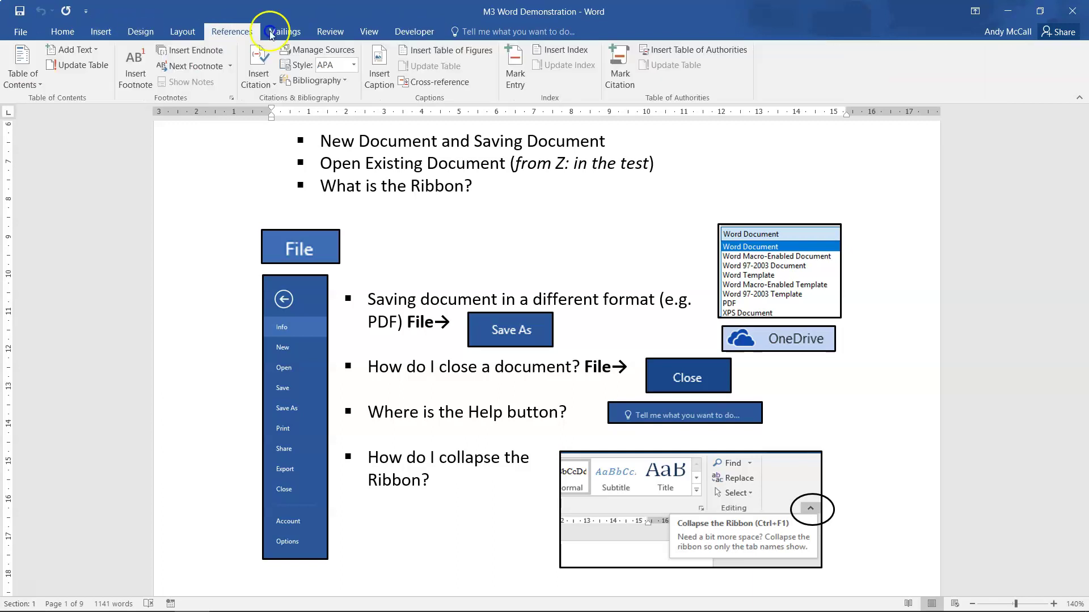
left_click(426, 33)
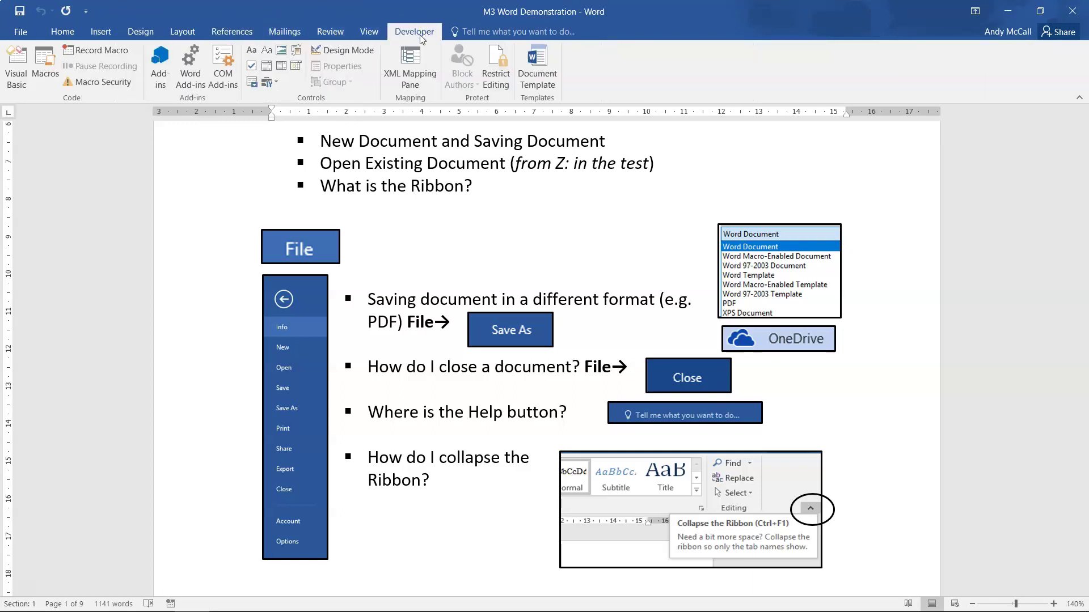
left_click(55, 32)
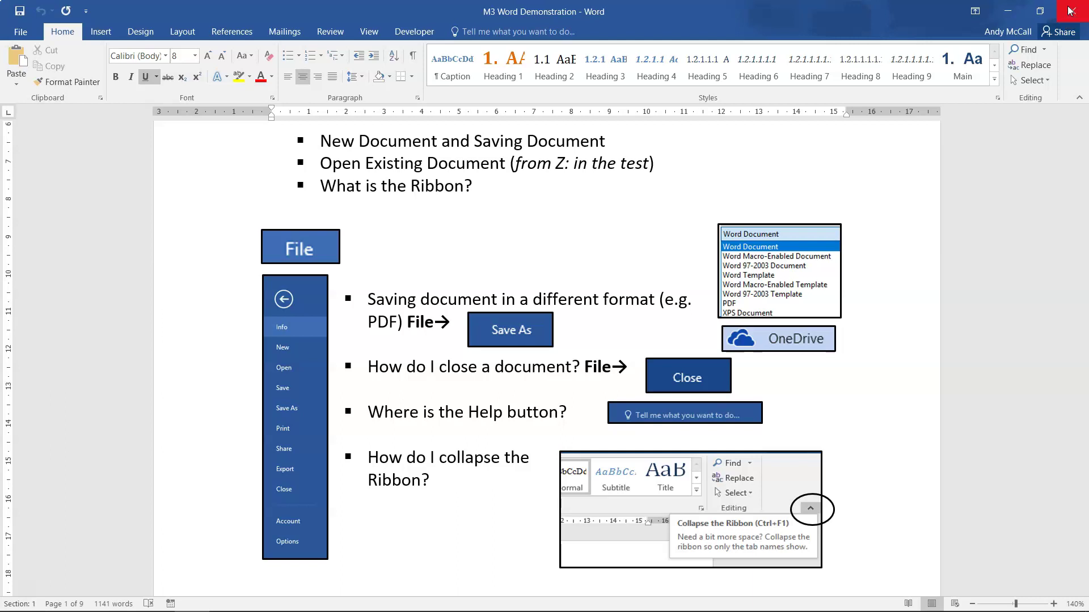
- Examine the M3 Word Demonstration document's Info page and file commands, and return to the document without choosing any
left_click(20, 32)
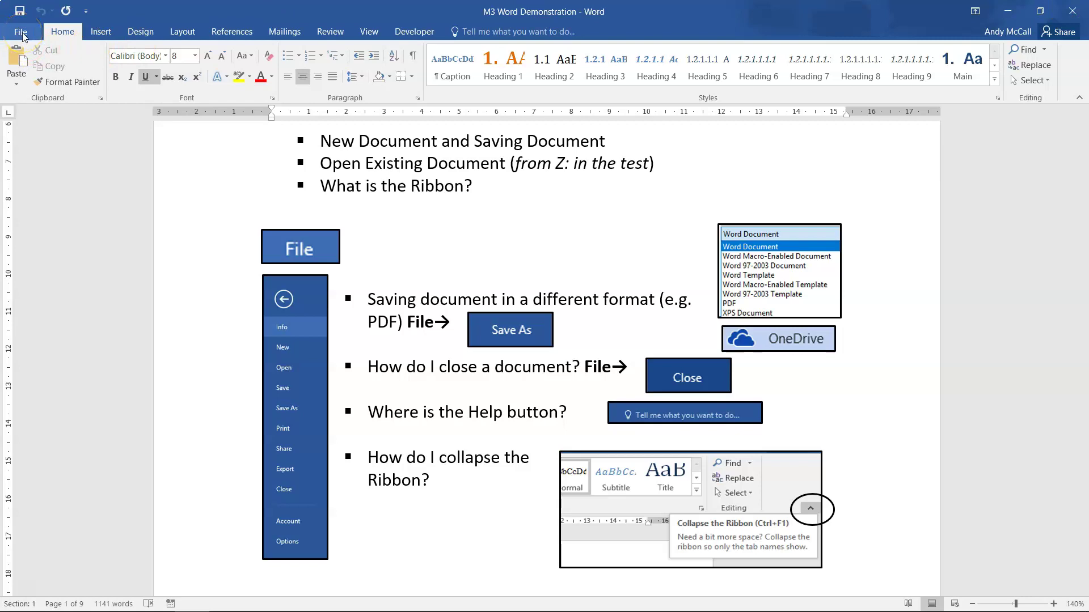
left_click(23, 36)
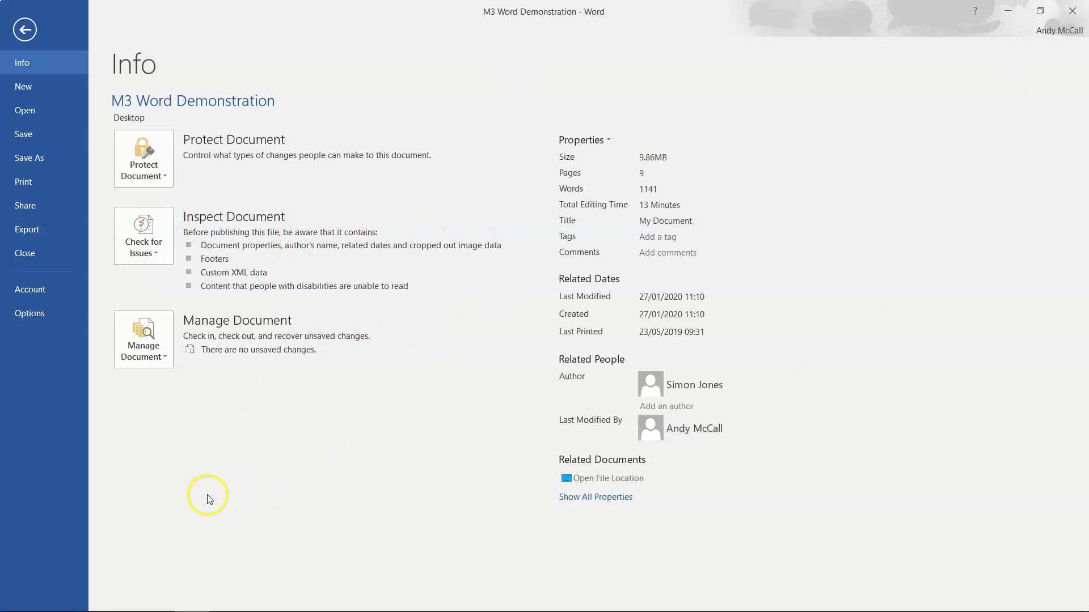
left_click(25, 30)
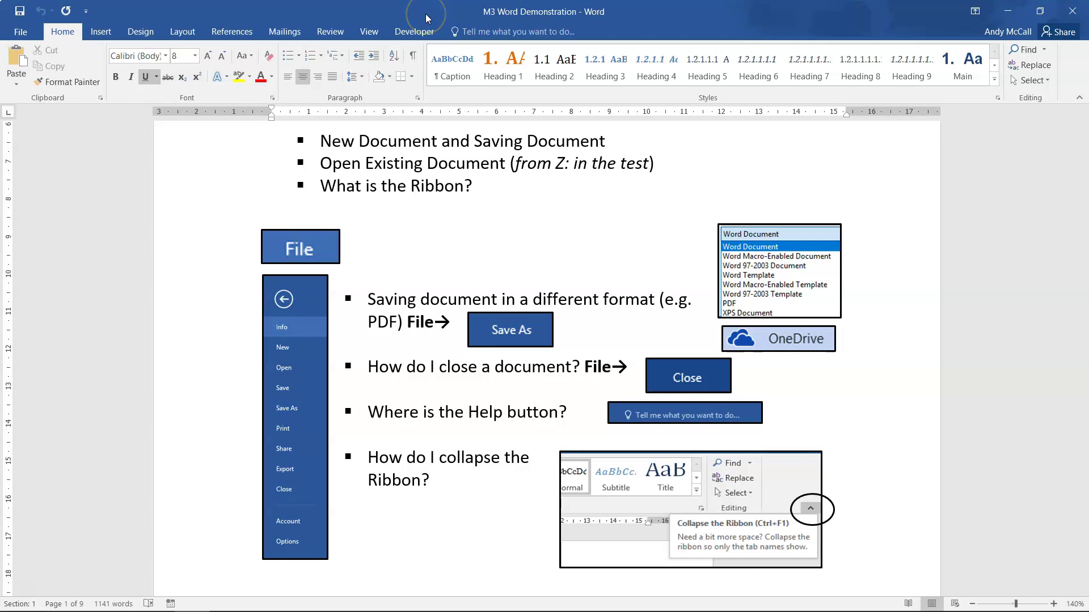
- Find the "bold" command with the Tell Me search, run it, and close the suggestion list
left_click(474, 32)
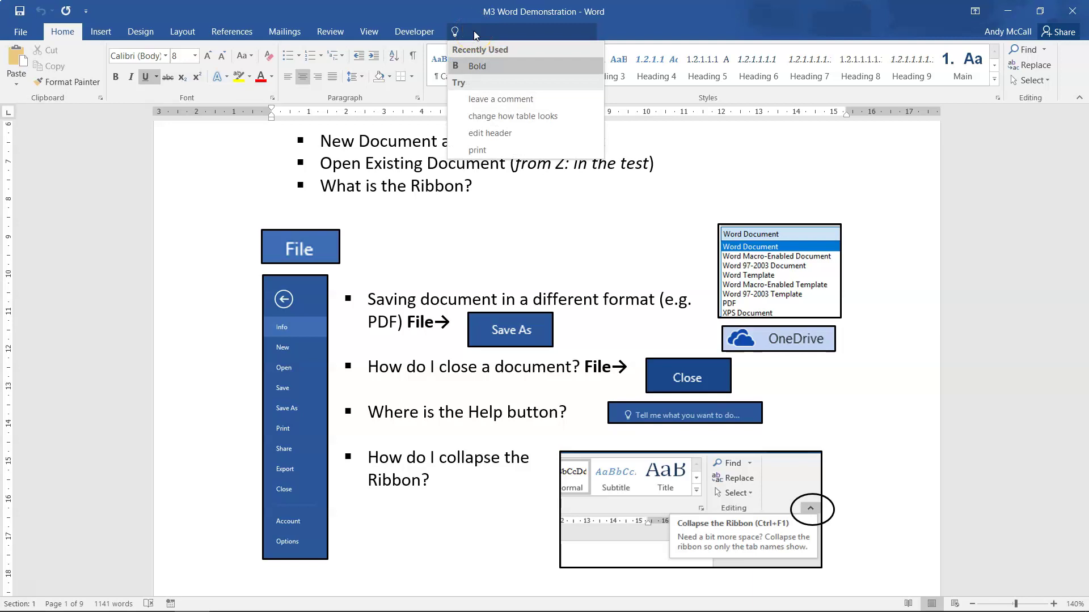
type("bold")
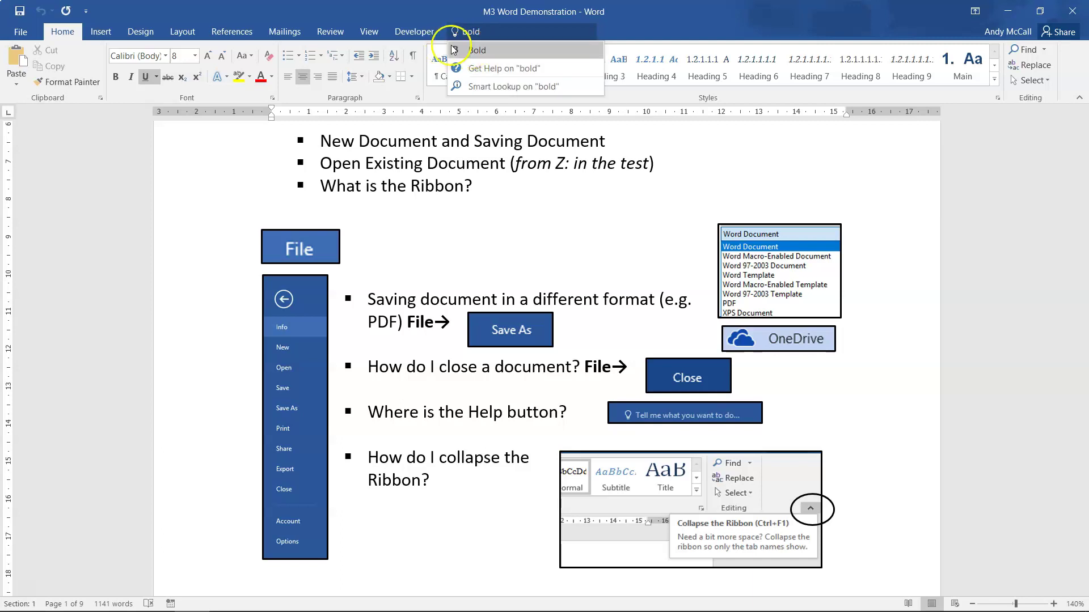
left_click(470, 50)
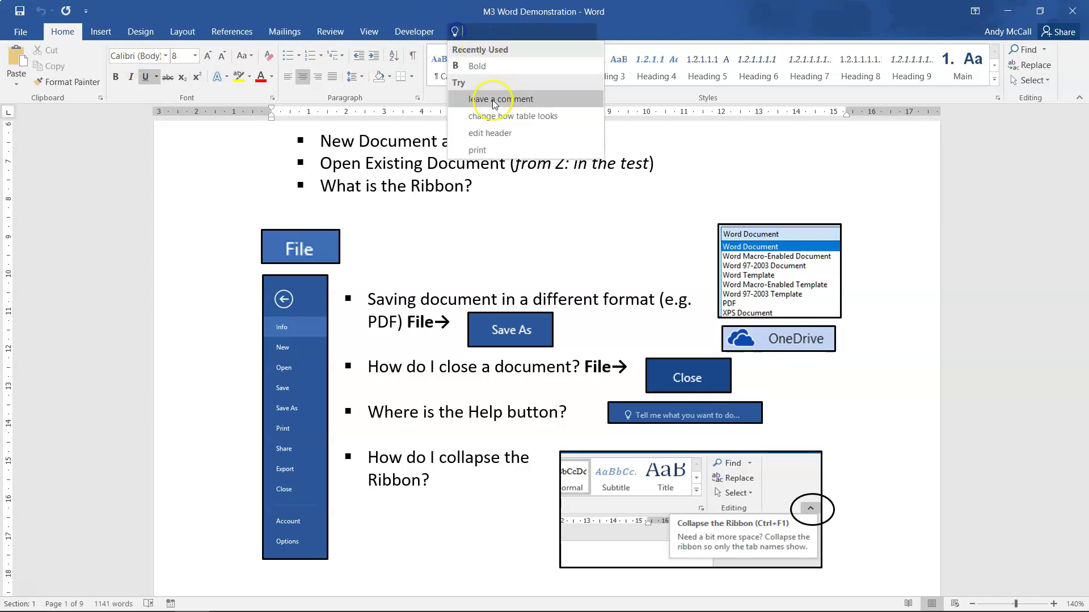
left_click(444, 236)
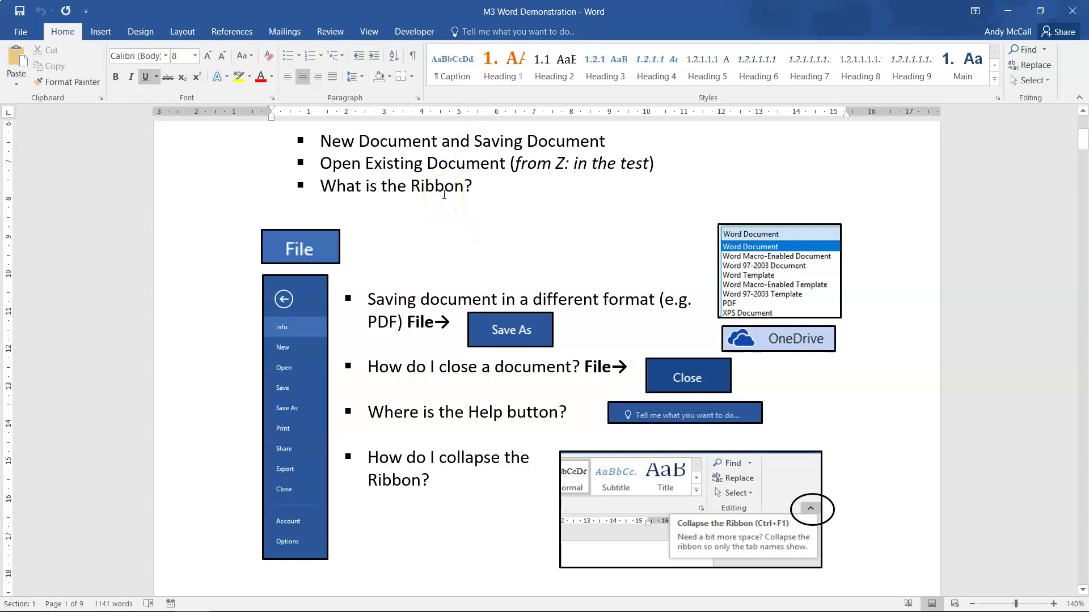
- Place the cursor in the word "Ribbon" in "What is the Ribbon?", collapse the ribbon and expand it again
left_click_drag(411, 186, 434, 187)
left_click(433, 186)
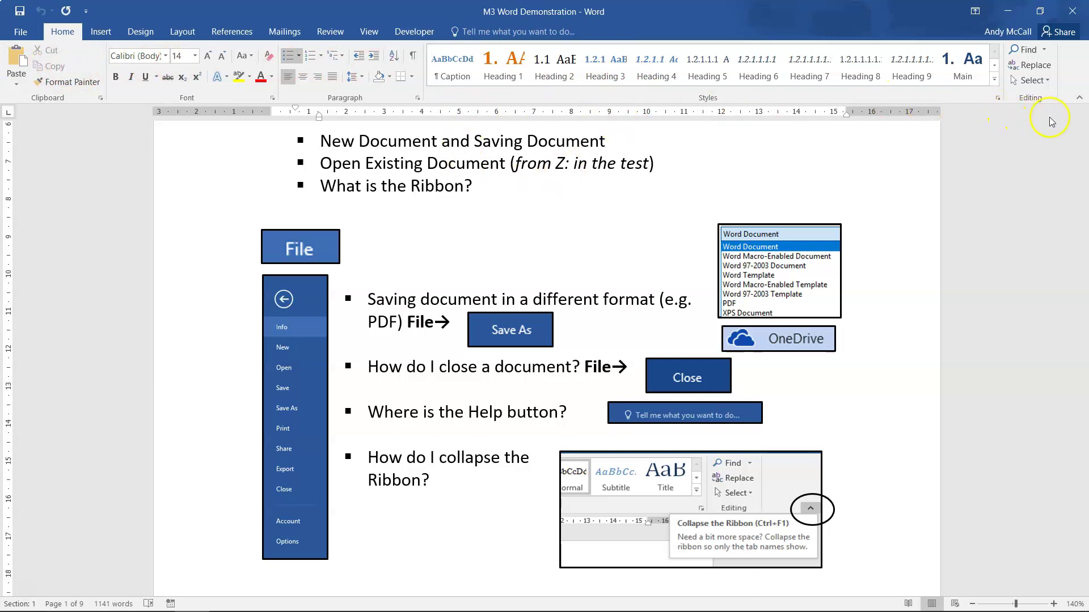
left_click(1078, 99)
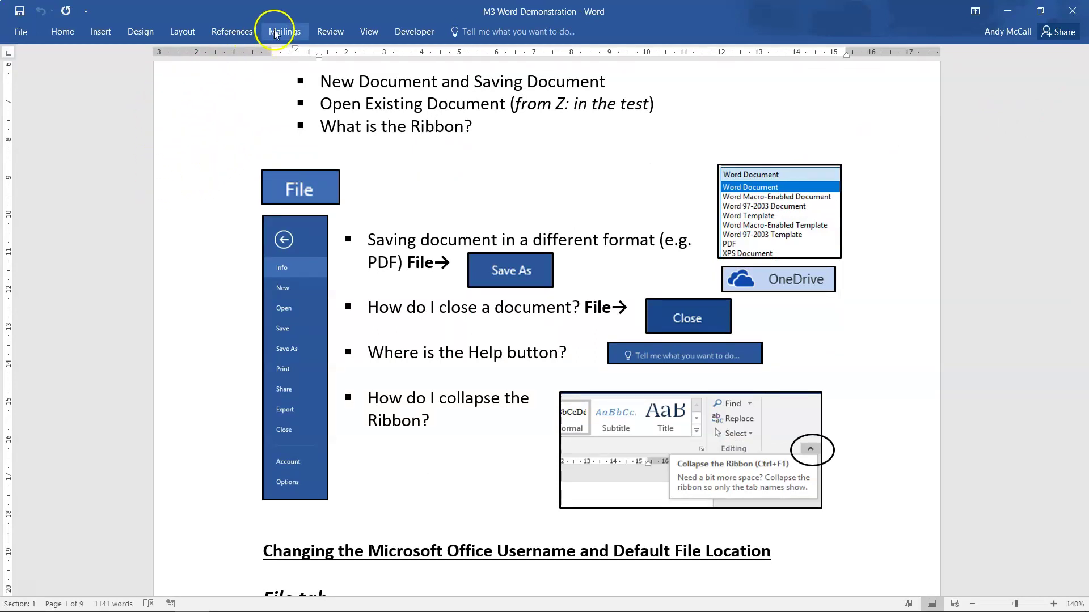
left_click(57, 35)
left_click(57, 35)
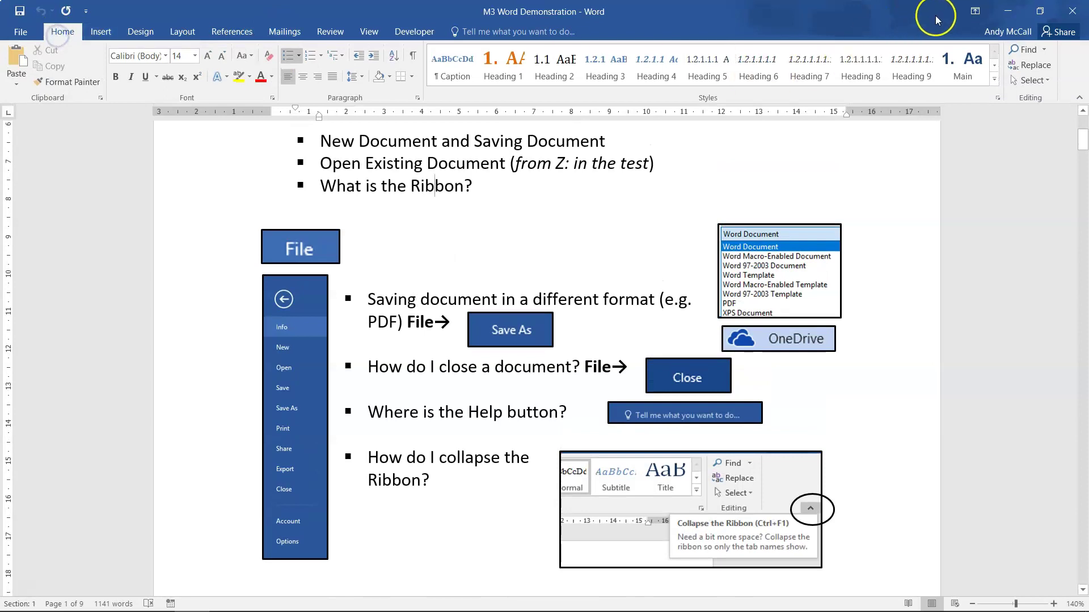
- Collapse the ribbon again and restore it with the Show Tabs and Commands display option
left_click(1080, 98)
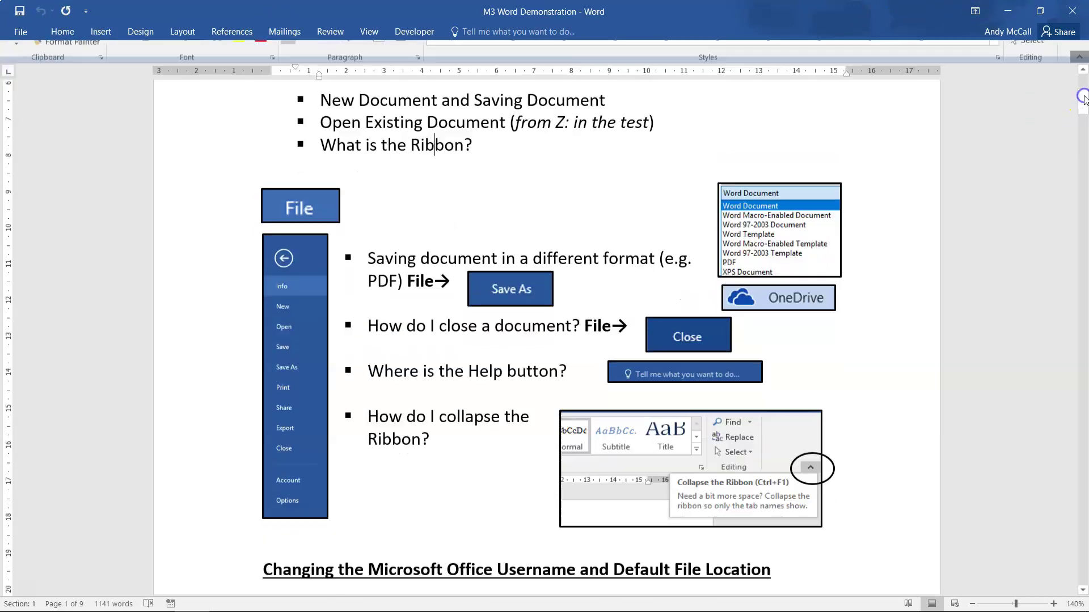
left_click(974, 11)
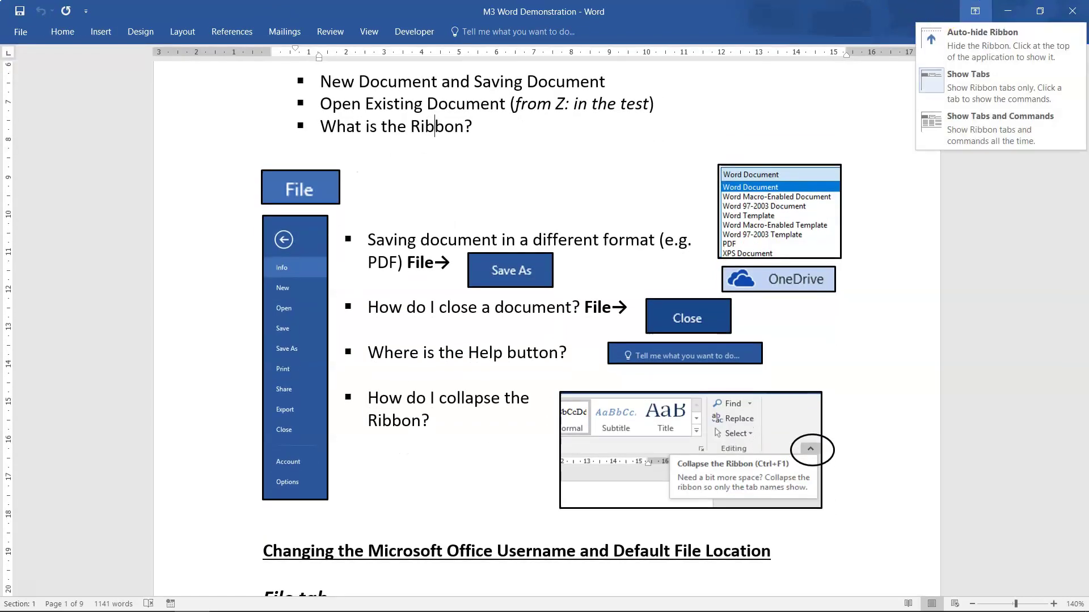
left_click(951, 129)
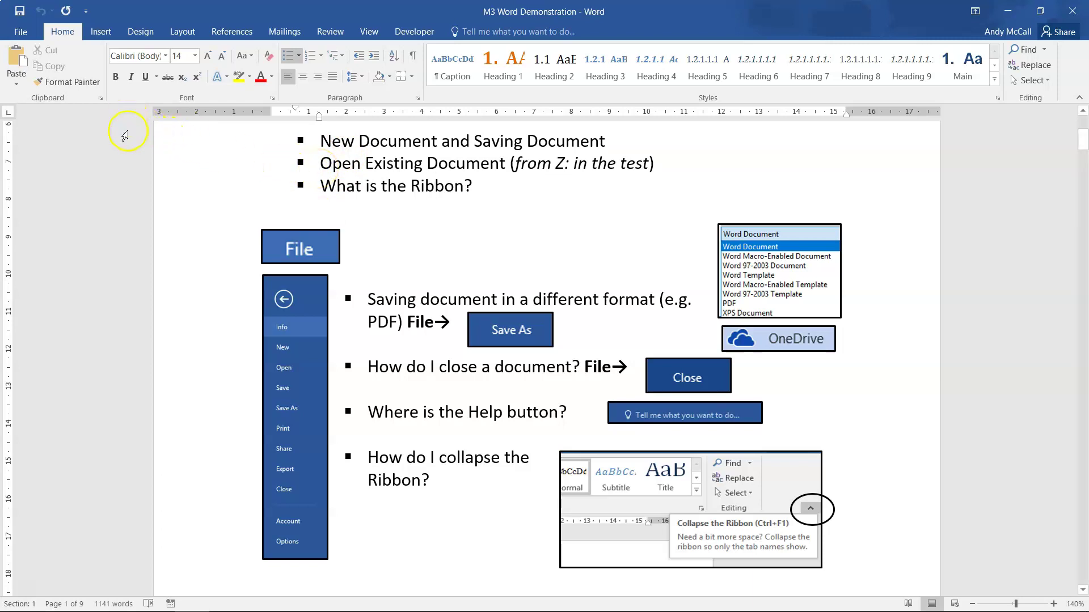
- Replace the Office user name in the General section of Word Options with a sample full name
left_click(142, 79)
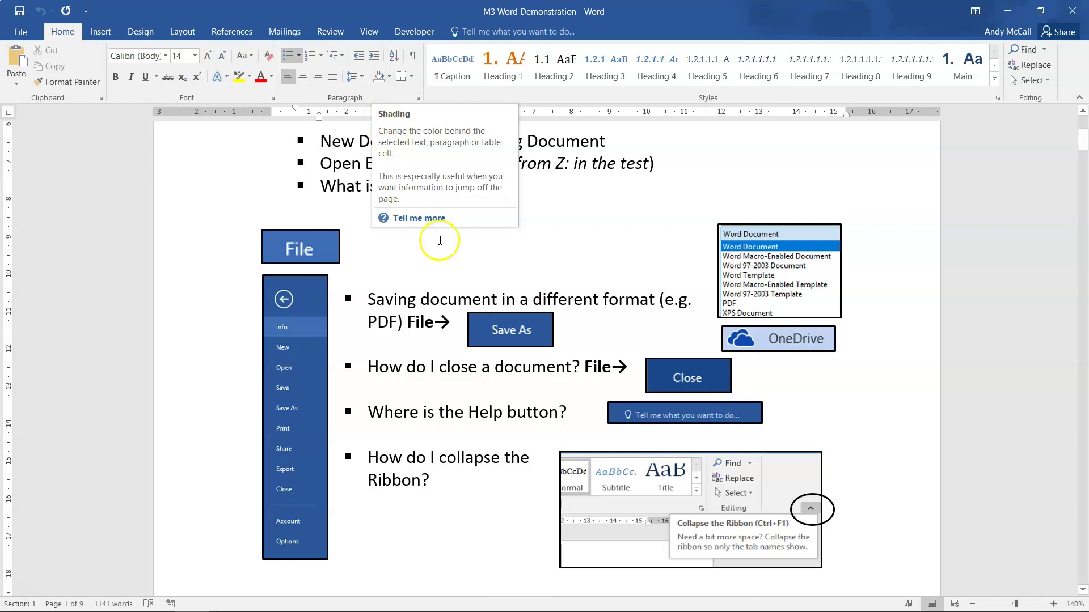
scroll(439, 396, "down", 2)
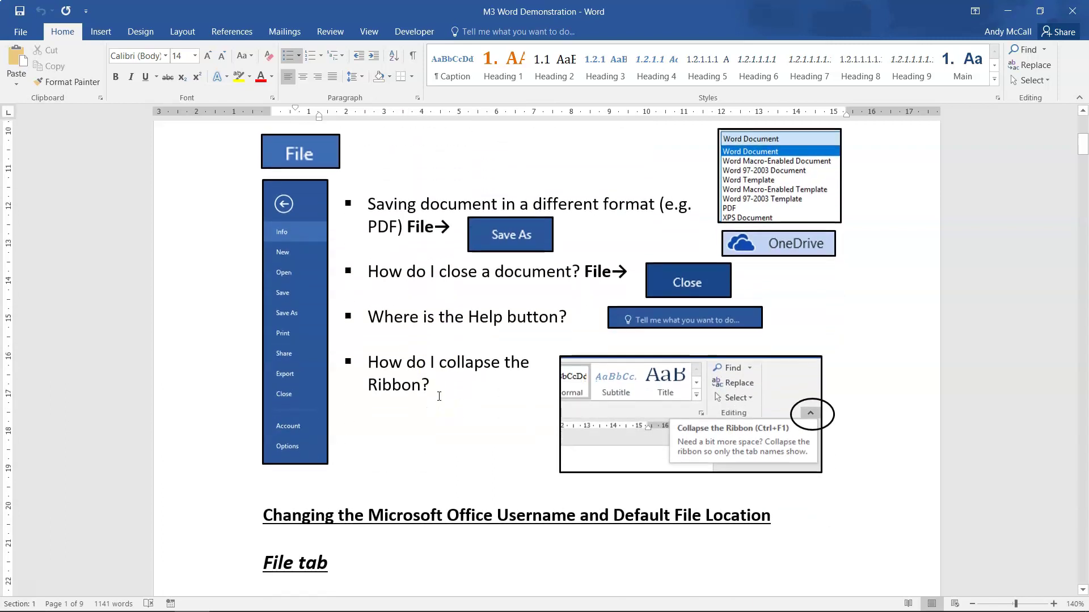
scroll(439, 397, "down", 6)
scroll(439, 396, "down", 2)
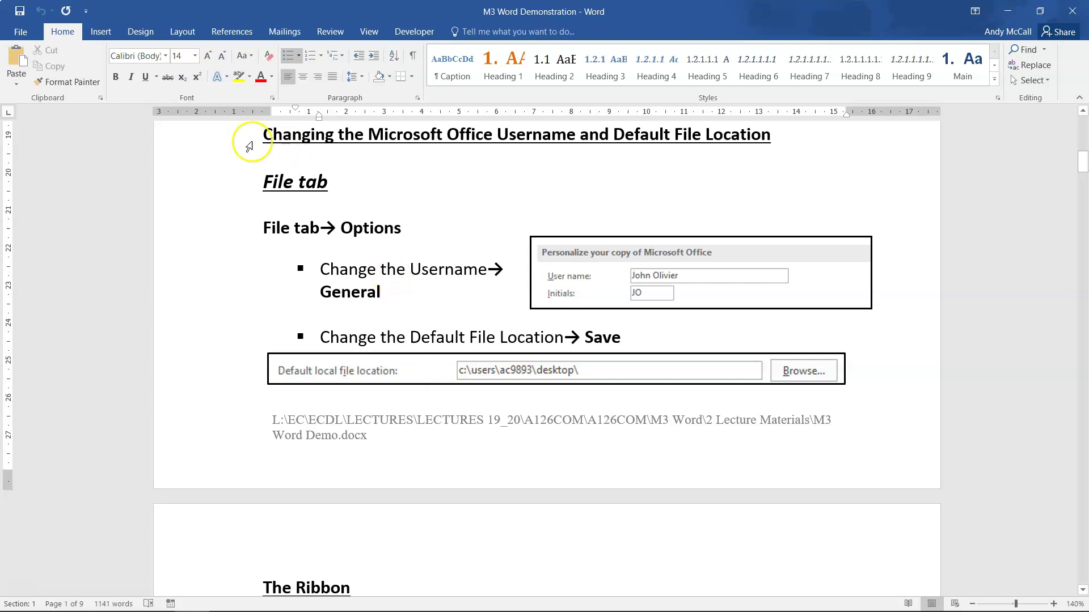
left_click(20, 32)
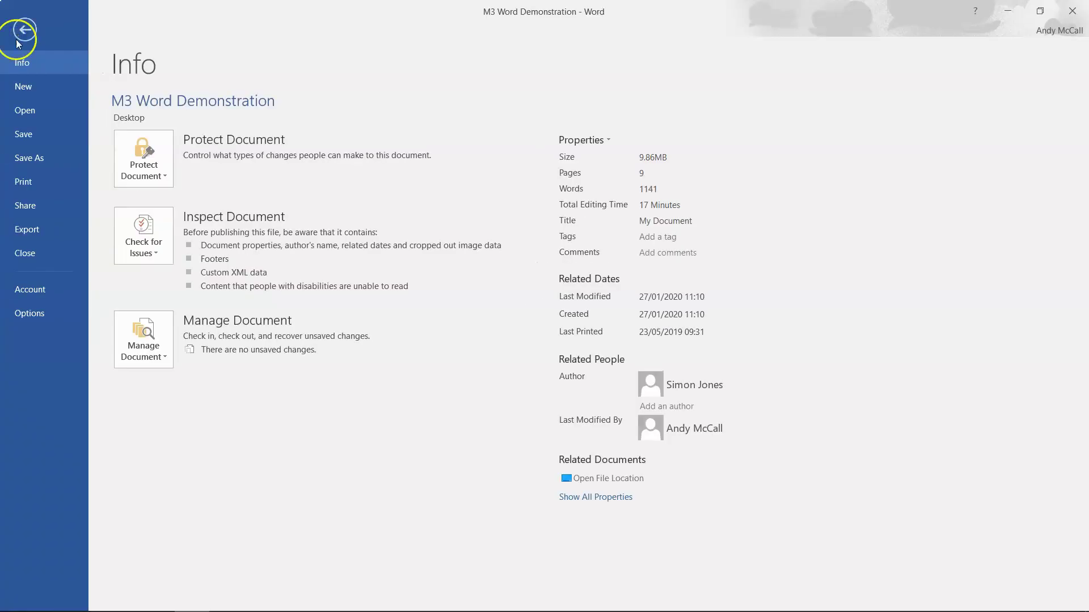
left_click(33, 321)
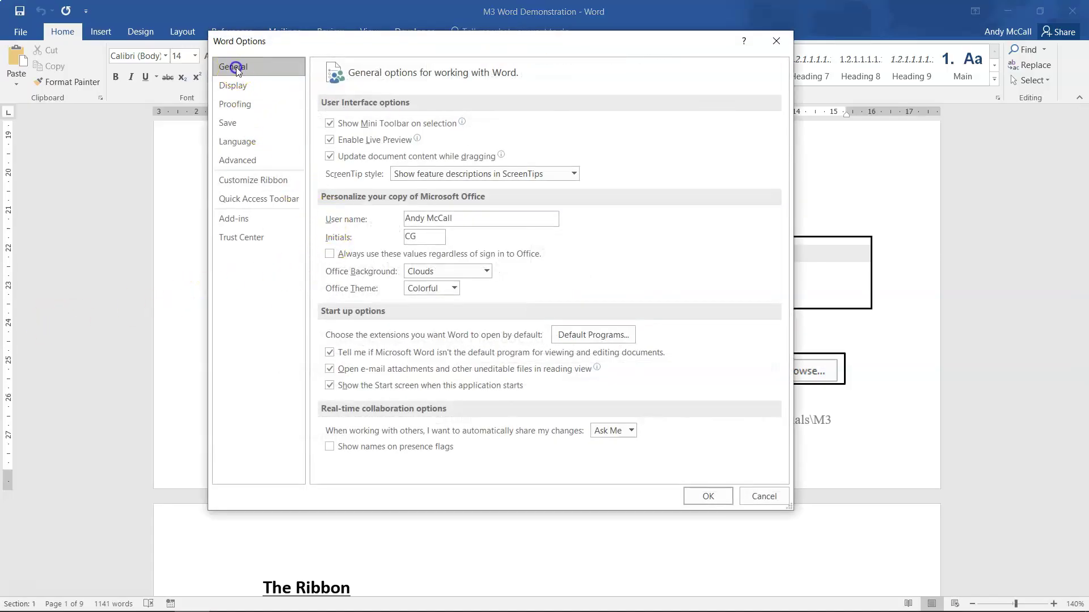
left_click_drag(470, 220, 401, 221)
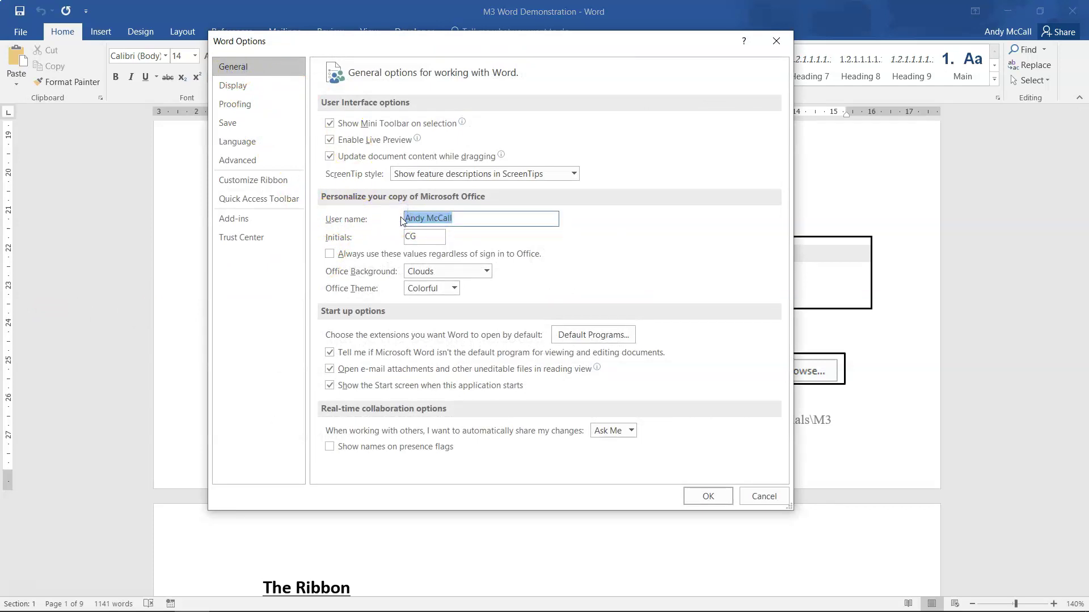
type("Joe Bloggs")
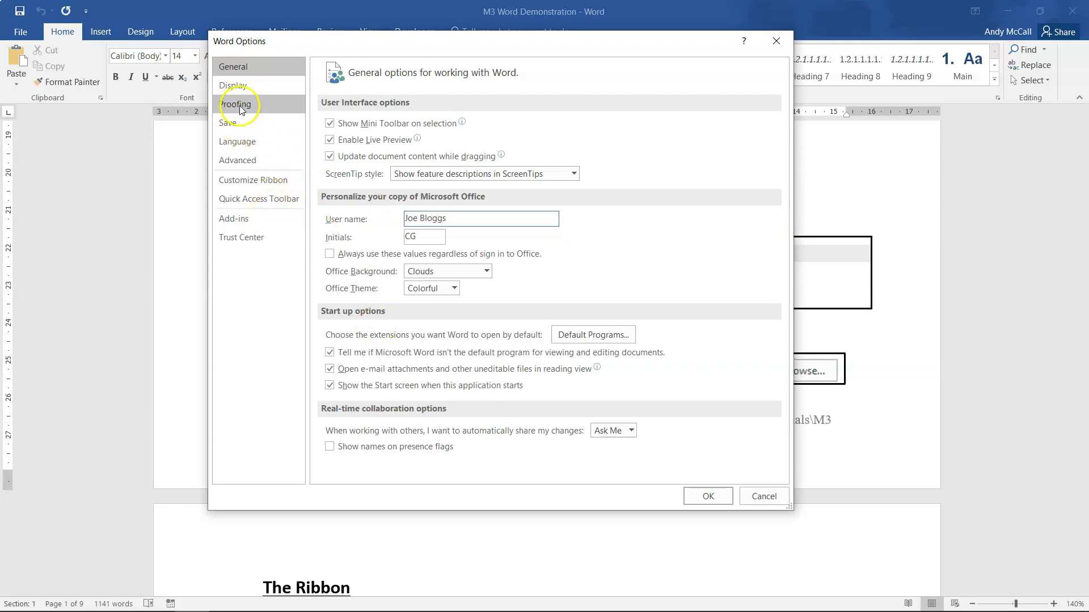
- Examine the default local file location in the Save options and where a different folder can be chosen
left_click(237, 125)
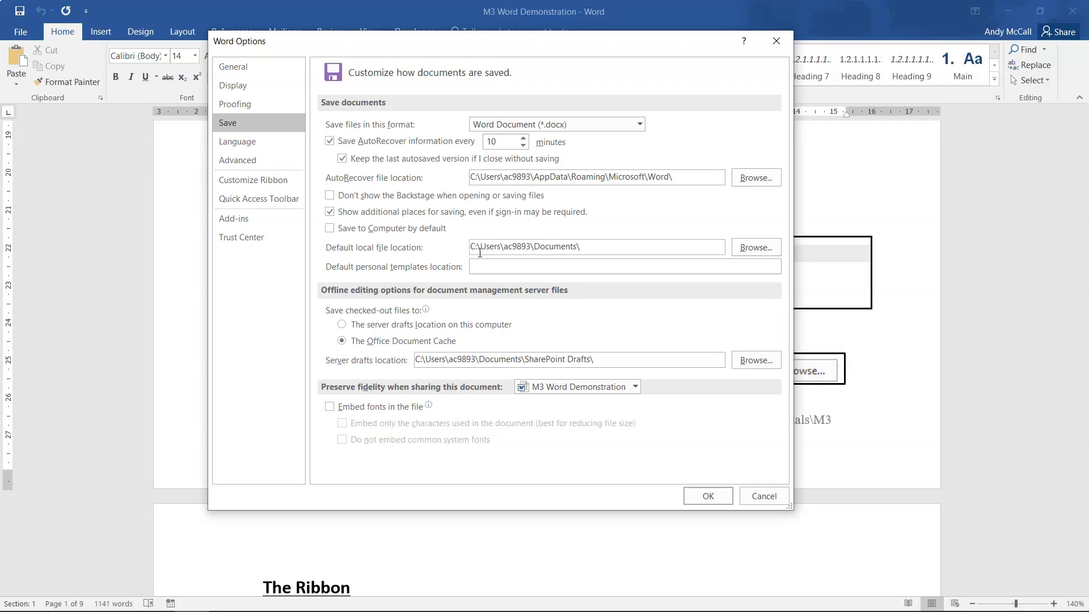
left_click_drag(605, 244, 492, 245)
left_click(599, 246)
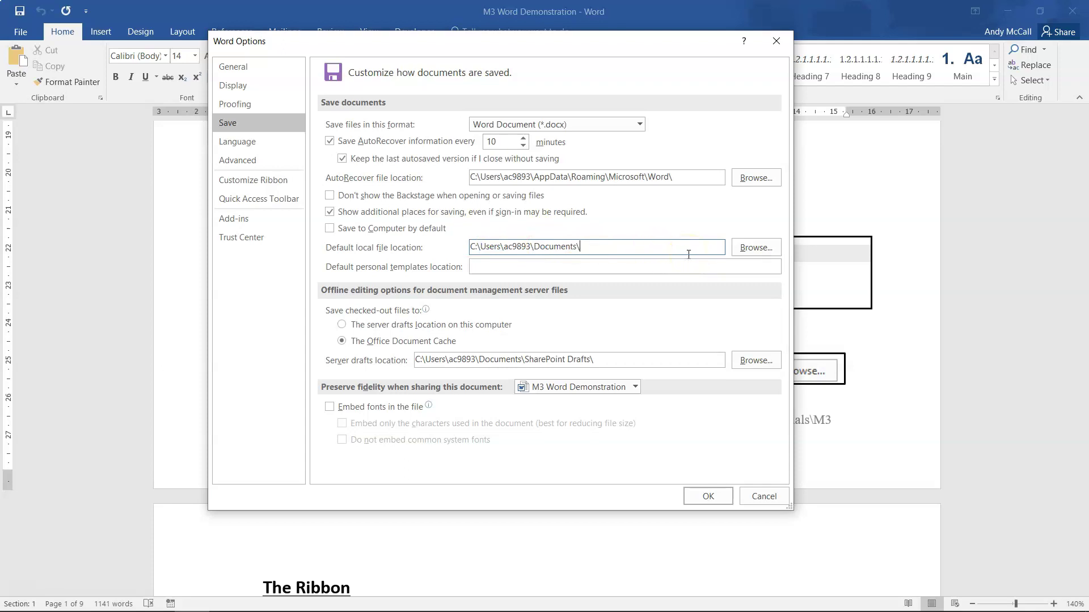
left_click(750, 247)
- Review the user name in the General options and the default local file location path in the Save options
left_click(250, 65)
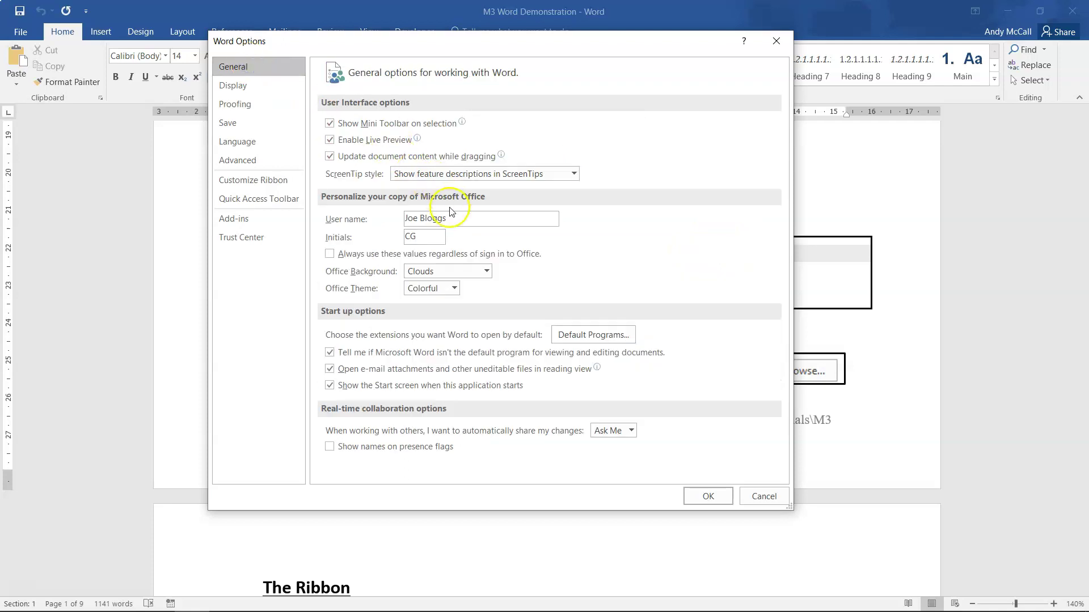
left_click_drag(453, 218, 391, 212)
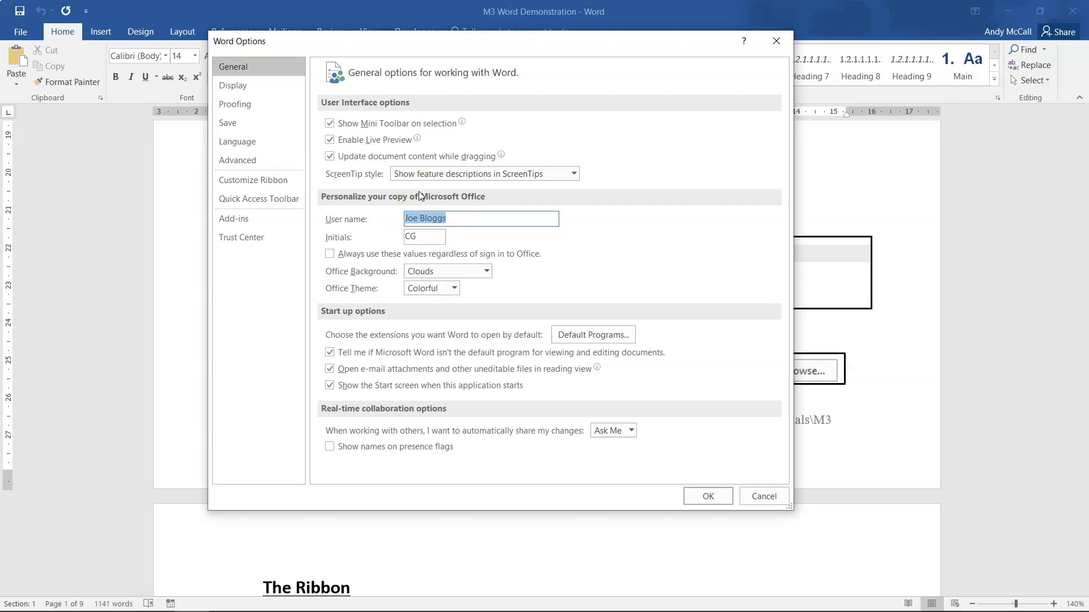
left_click(252, 166)
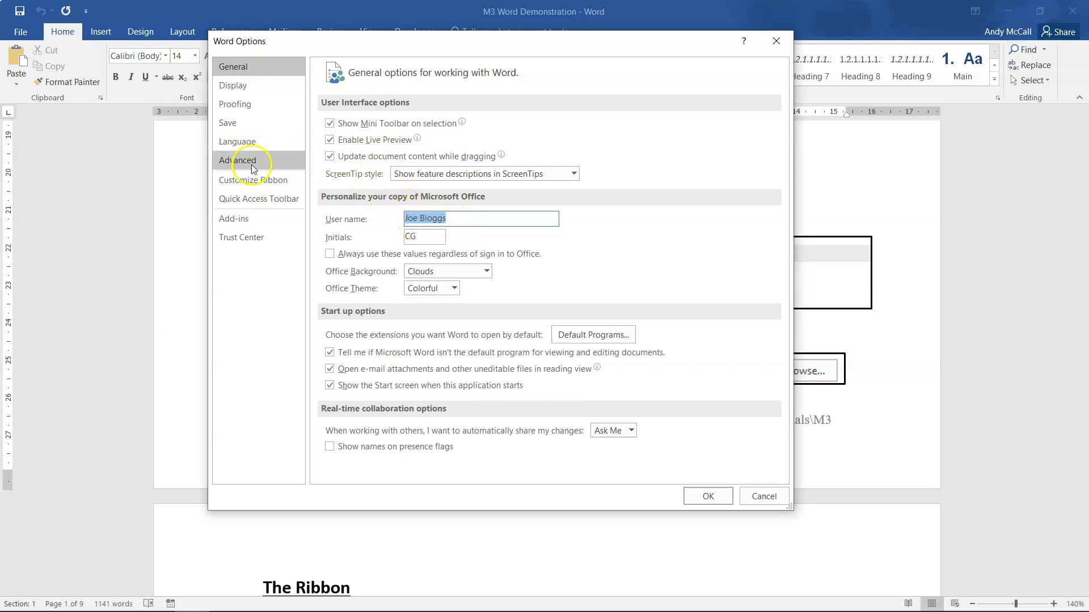
left_click(230, 123)
left_click(588, 244)
left_click_drag(588, 244, 472, 245)
left_click(472, 245)
left_click(594, 248)
left_click(486, 245)
left_click(584, 246)
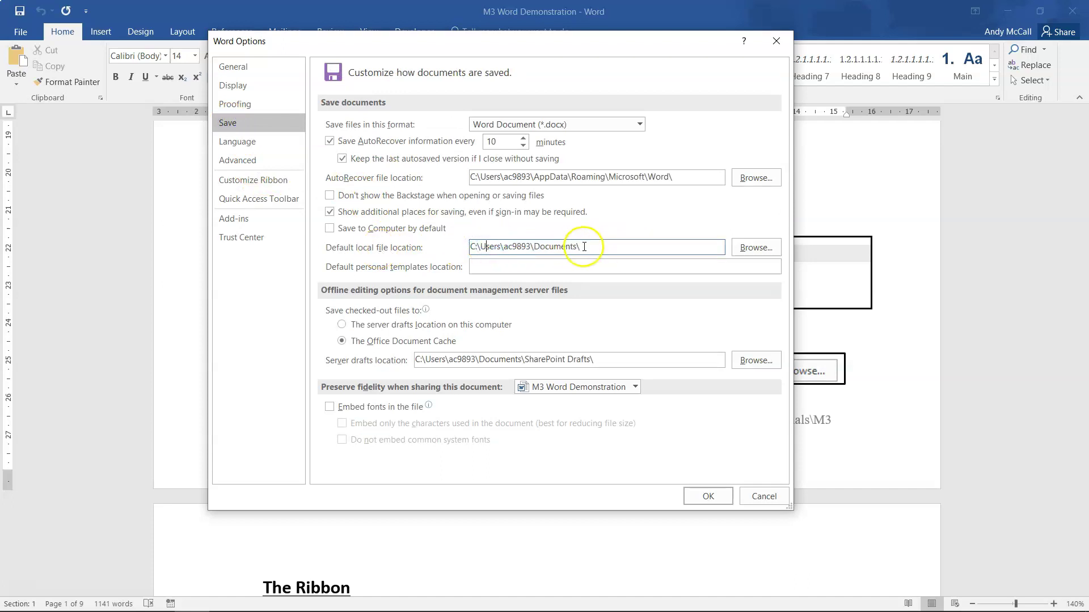
left_click(695, 497)
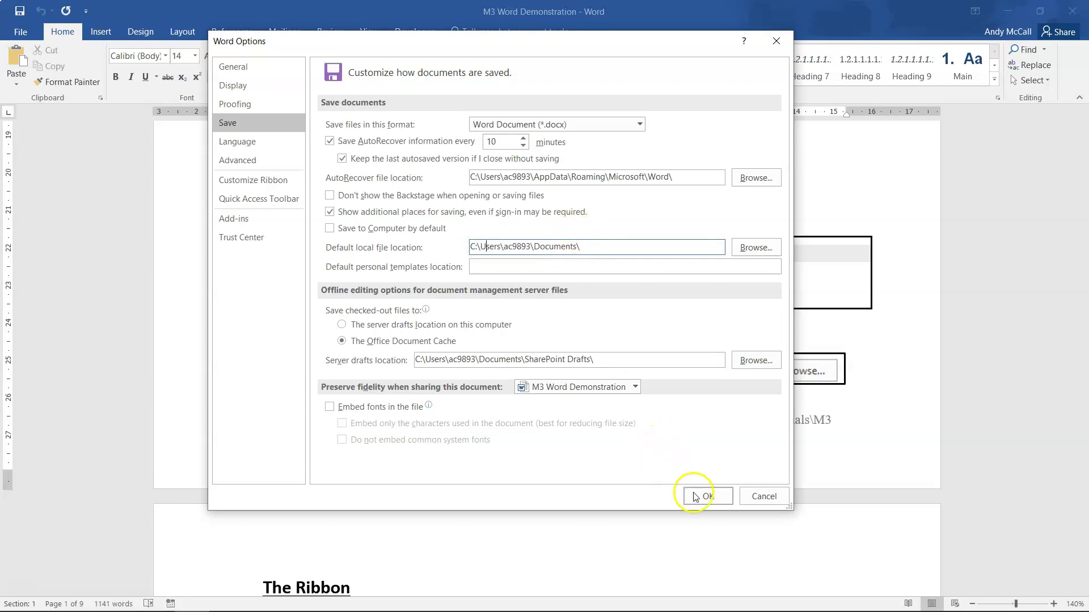
- Set the Office user name in the General options back to the owner's full name and apply the options
left_click(244, 68)
triple_click(452, 219)
type("And")
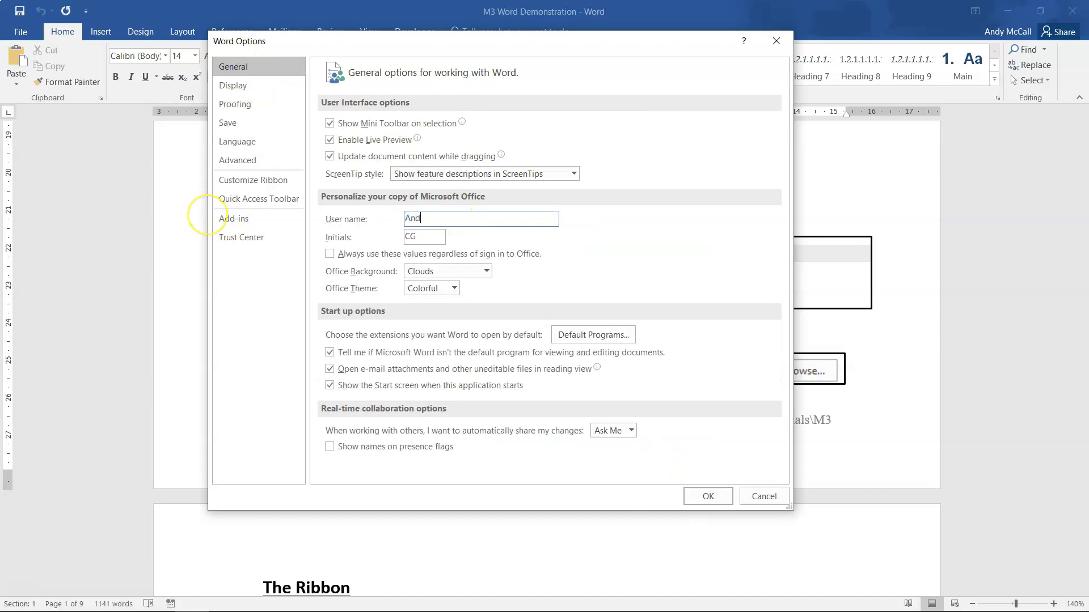
type("y McCall")
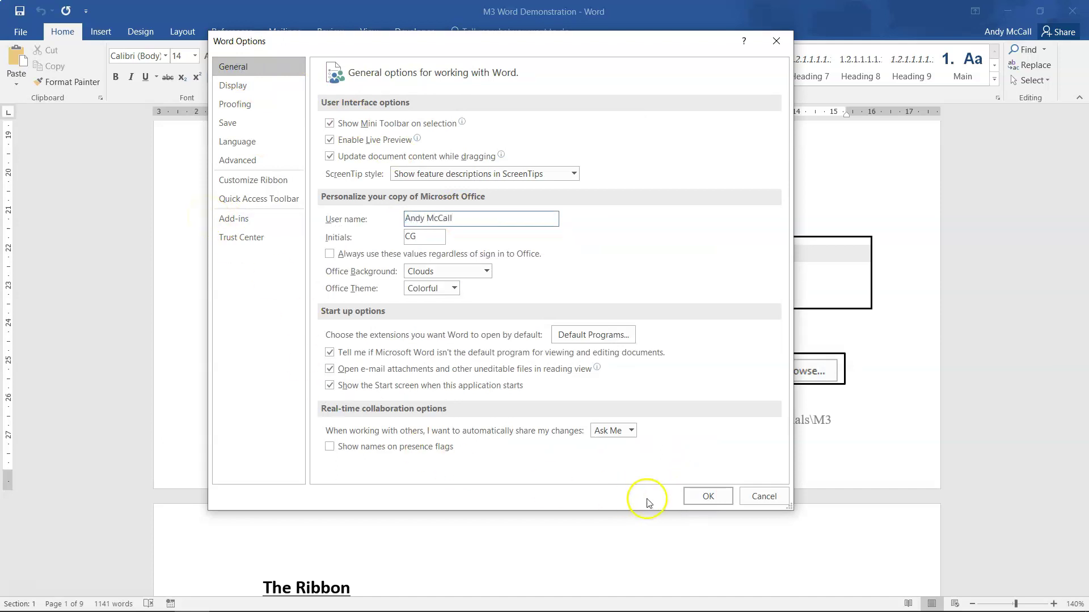
left_click(689, 501)
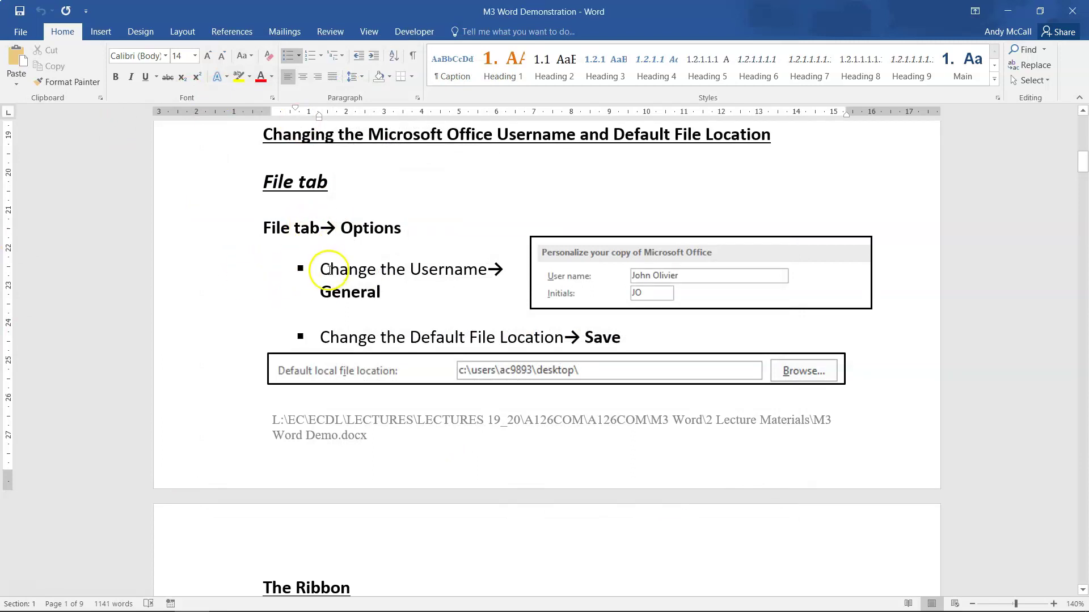
- Review the General and Save sections of Word Options and close the dialog without applying changes
left_click(17, 31)
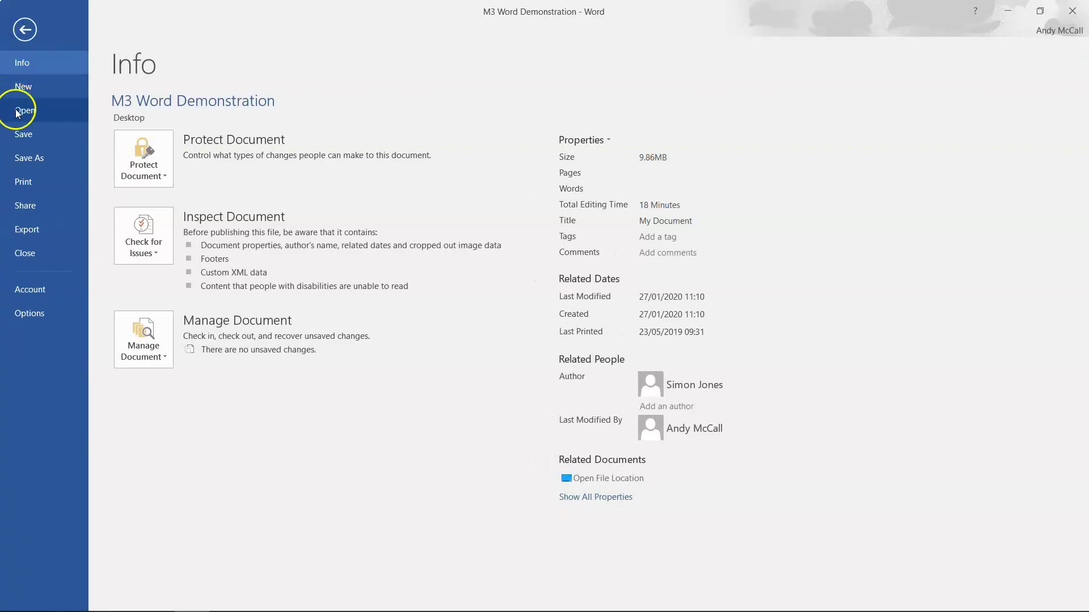
left_click(28, 312)
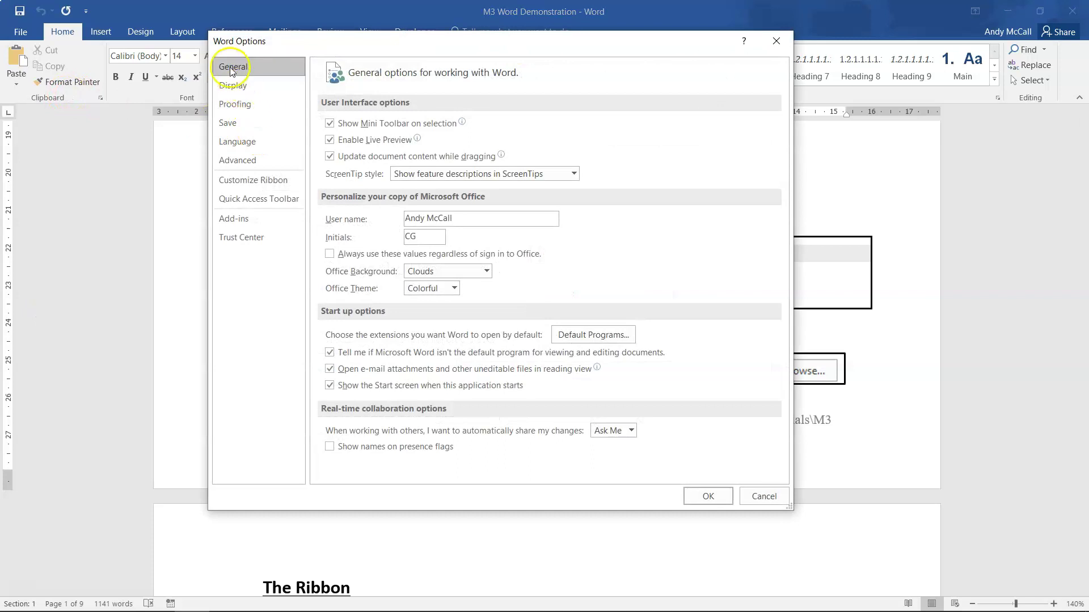
left_click(233, 124)
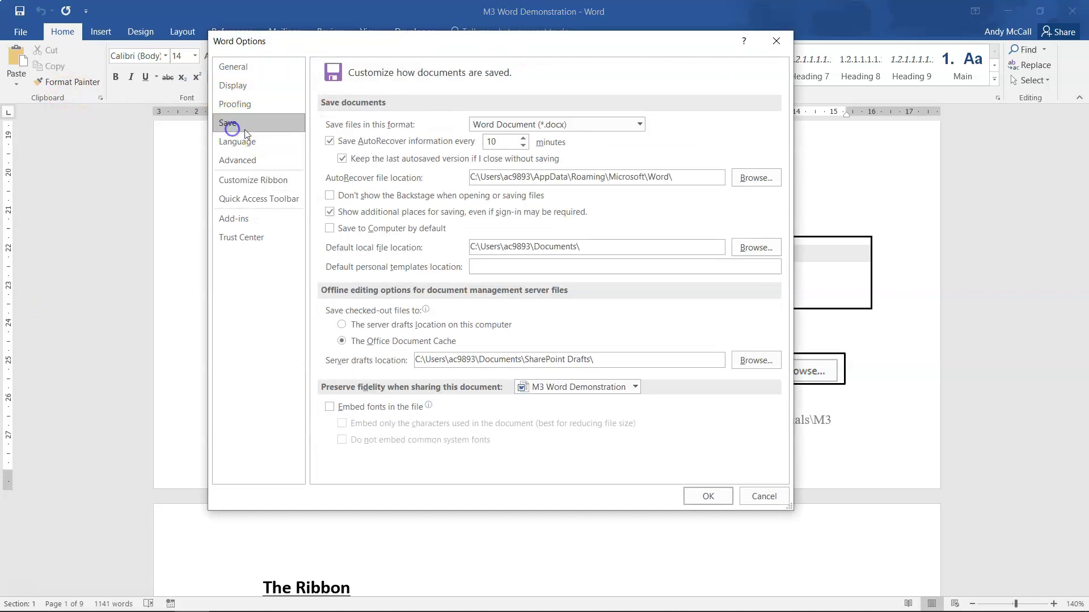
left_click(785, 495)
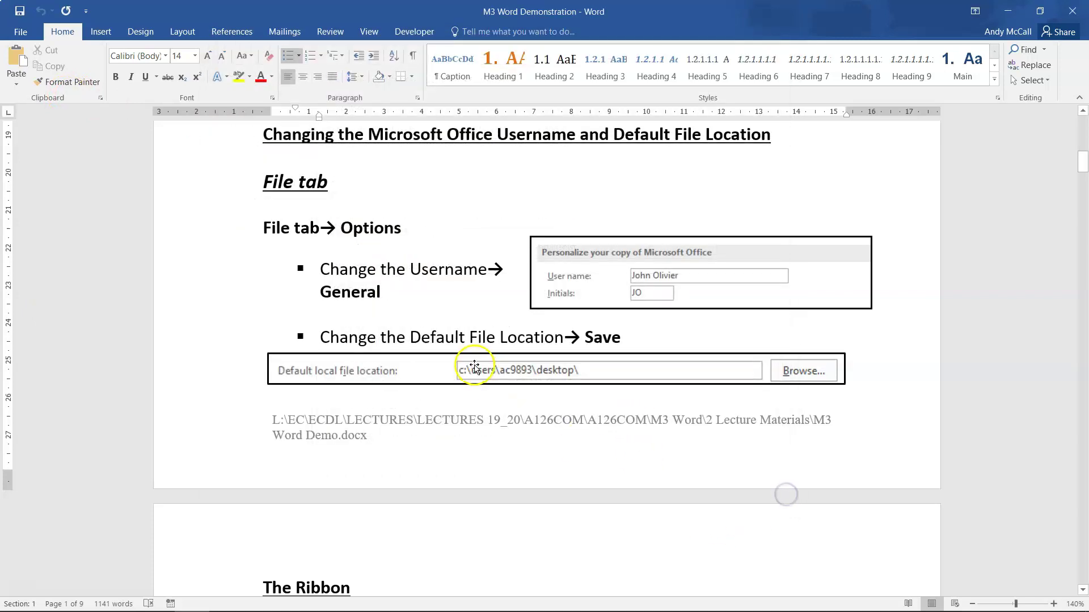
- Remove the bold formatting from the "Font Group" line under the Home tab heading
scroll(429, 293, "down", 3)
scroll(430, 294, "down", 3)
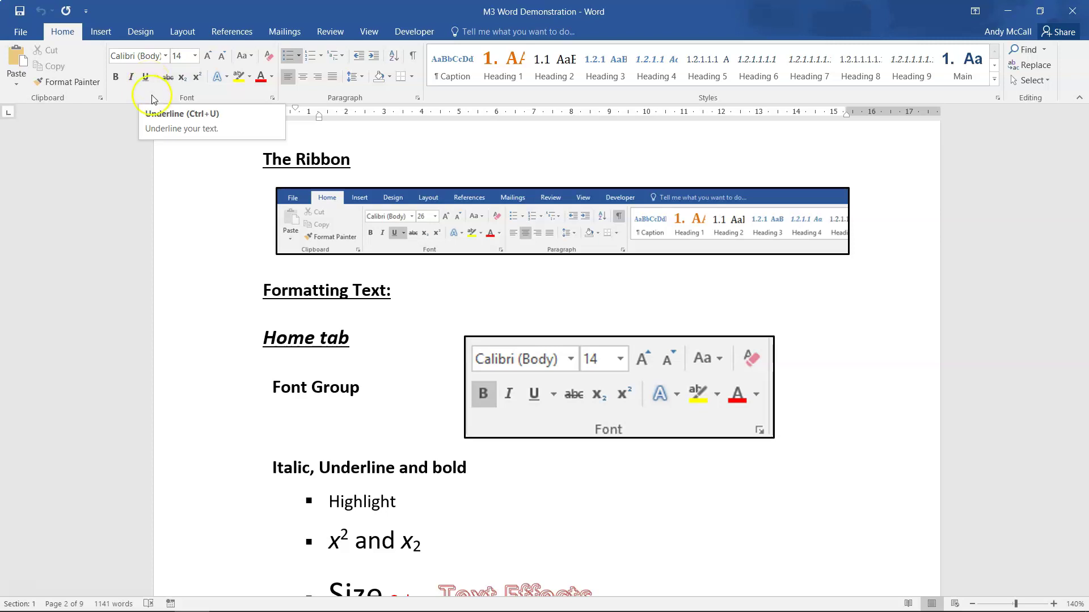
scroll(272, 333, "down", 4)
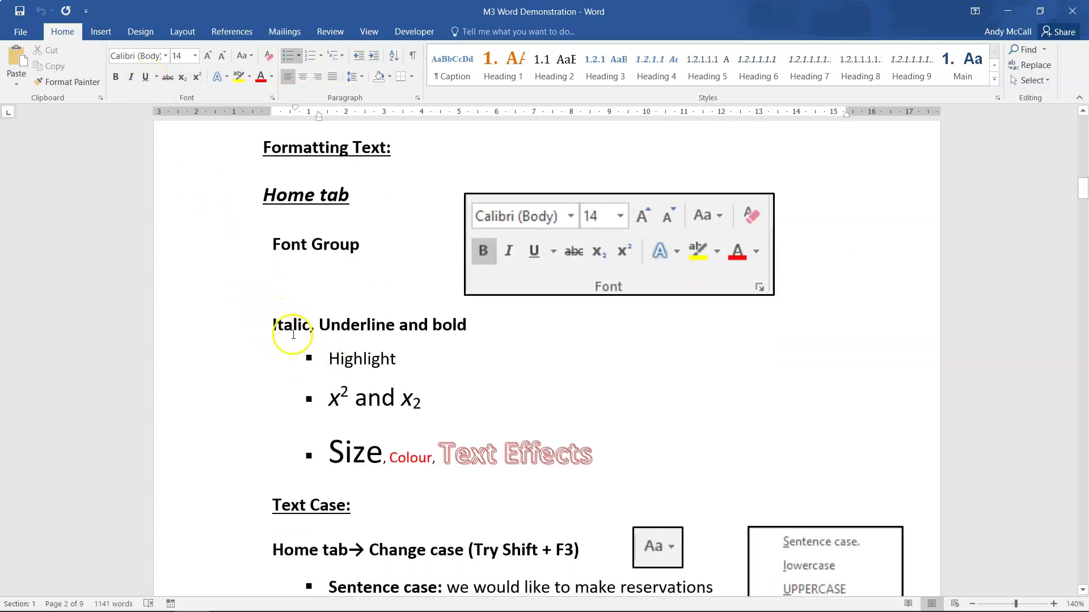
left_click(274, 326)
mouse_move(274, 326)
left_mouse_down()
mouse_move(485, 328)
mouse_move(255, 330)
left_mouse_up()
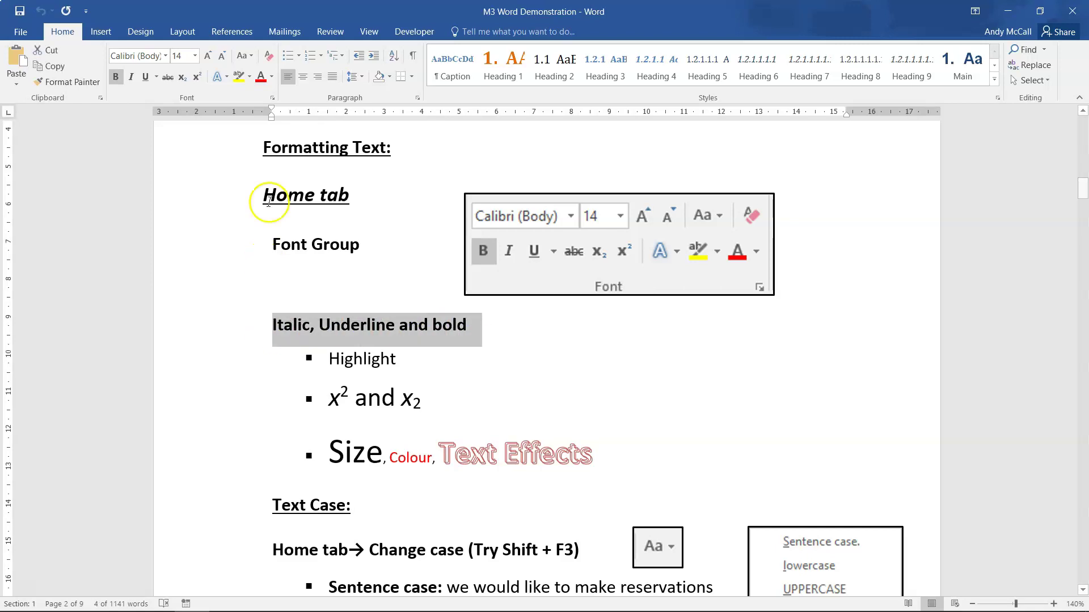
left_click(294, 259)
left_click(350, 244)
left_click_drag(274, 244, 356, 243)
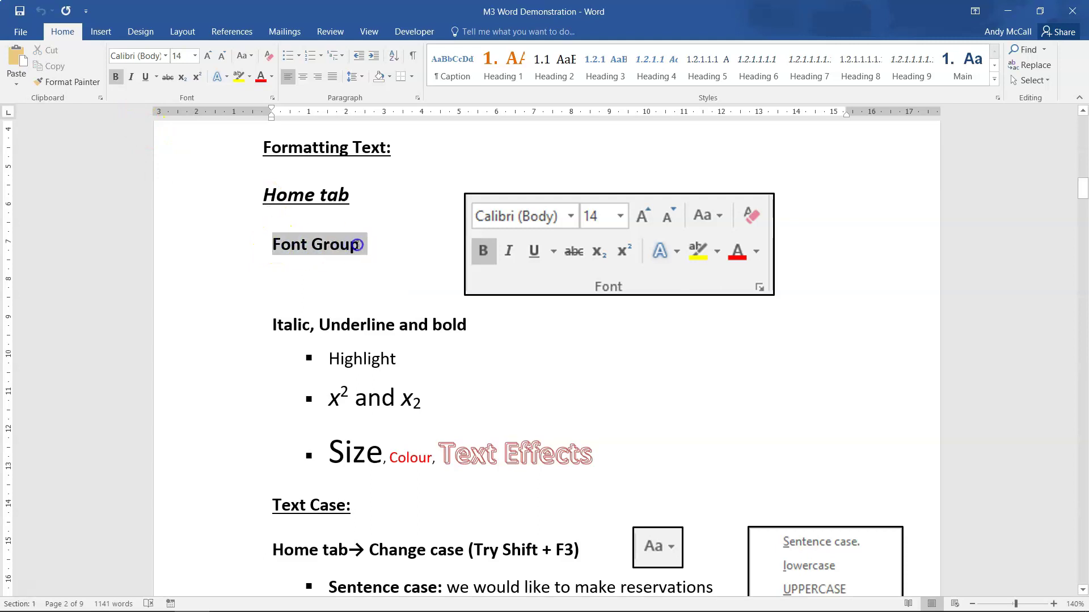
left_click(115, 79)
left_click(115, 80)
left_click(116, 79)
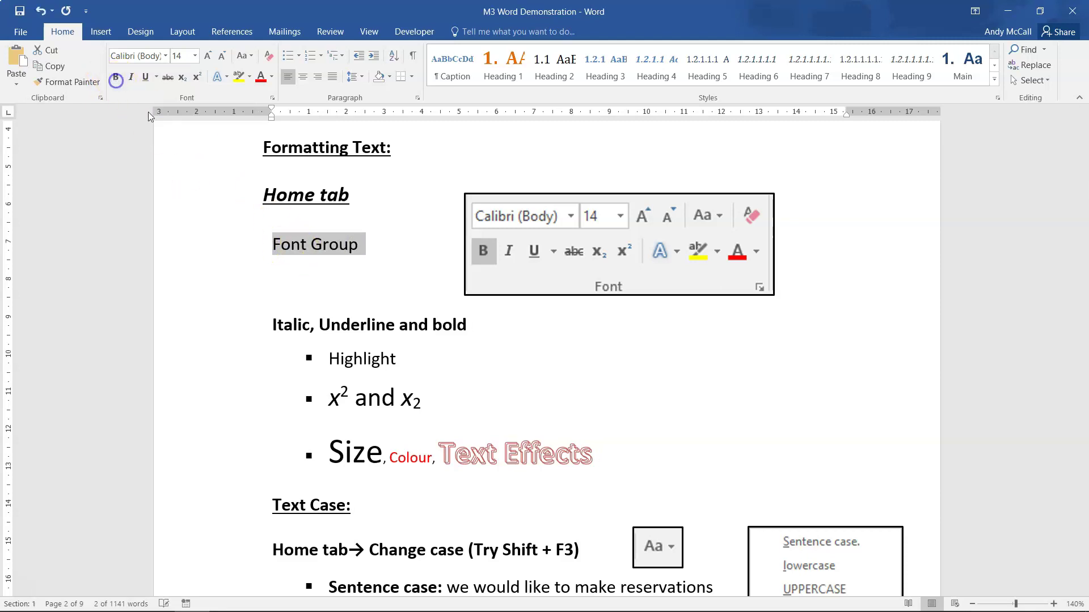
- Make the "Font Group" line bold, italic and underlined
left_click(321, 288)
left_click_drag(365, 248, 268, 244)
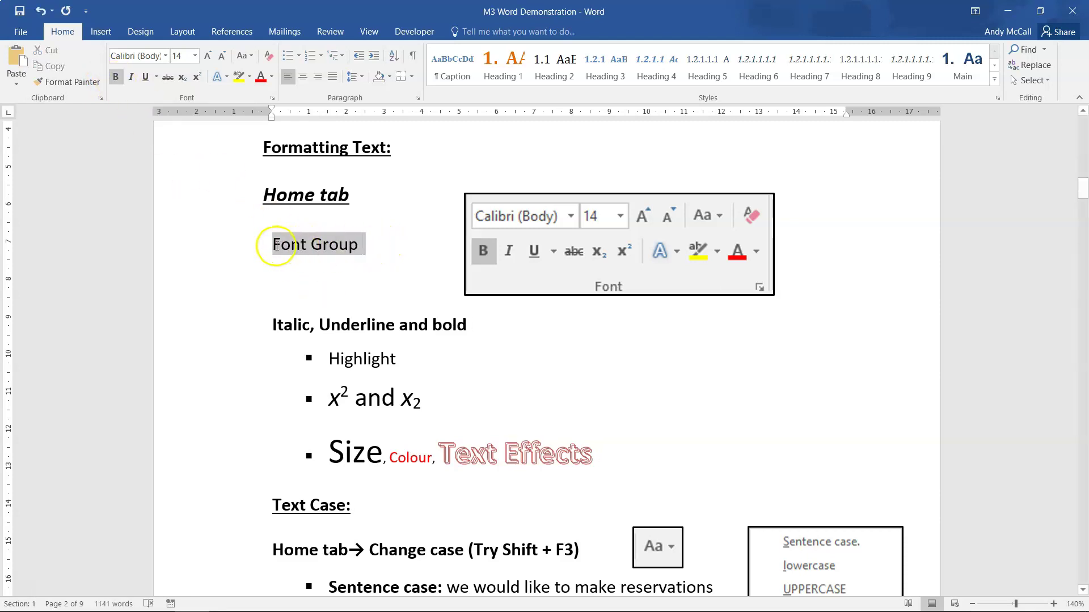
left_click(114, 77)
left_click(131, 78)
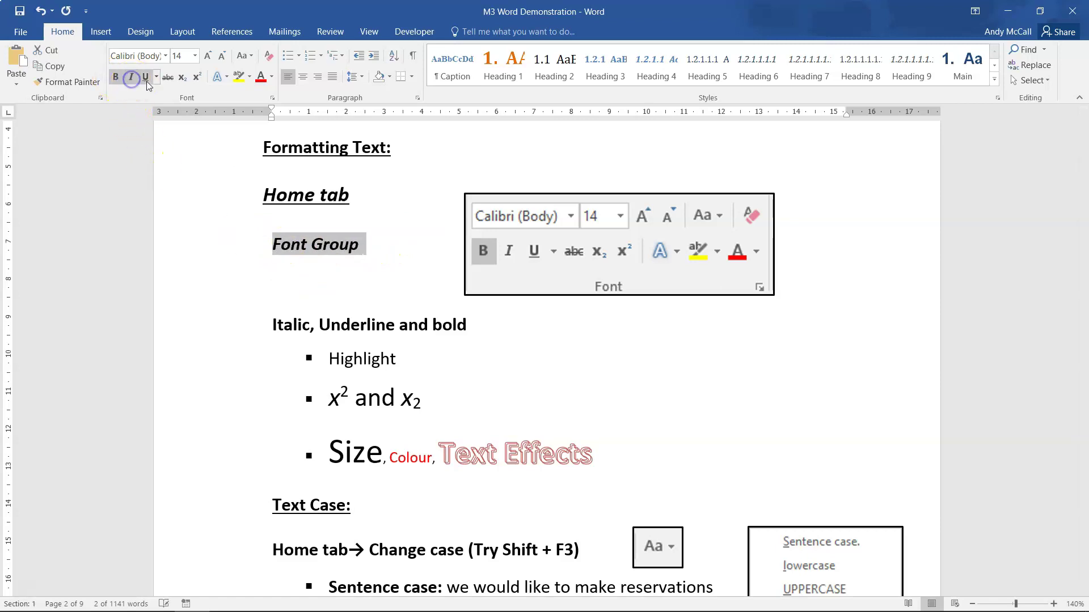
left_click(373, 249)
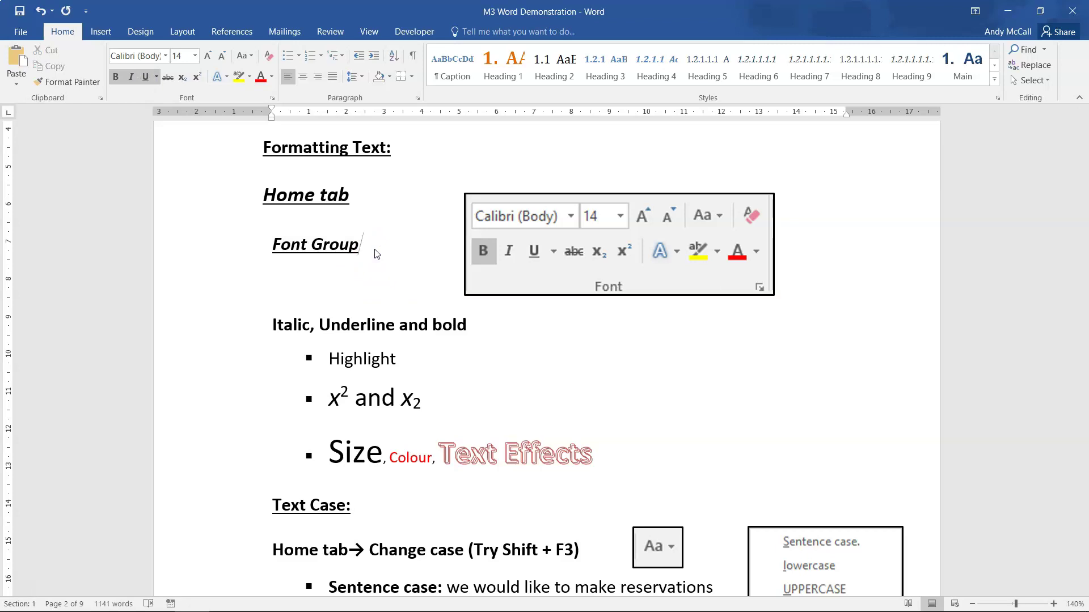
- Examine the subscript and superscript formatting of the two 2s in the "x² and x₂" bullet
left_click(127, 82)
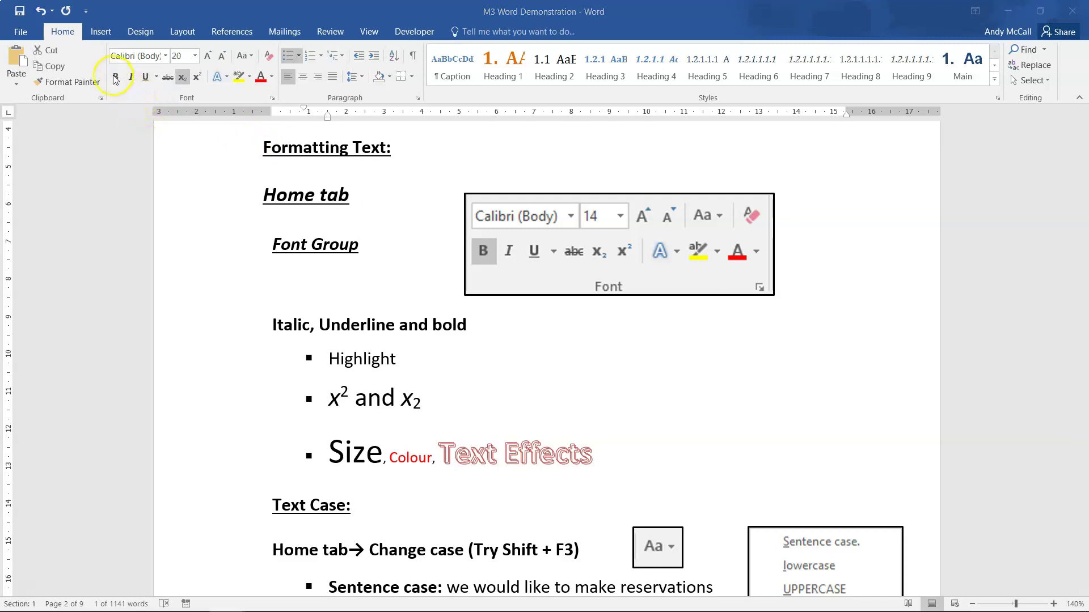
left_click(197, 77)
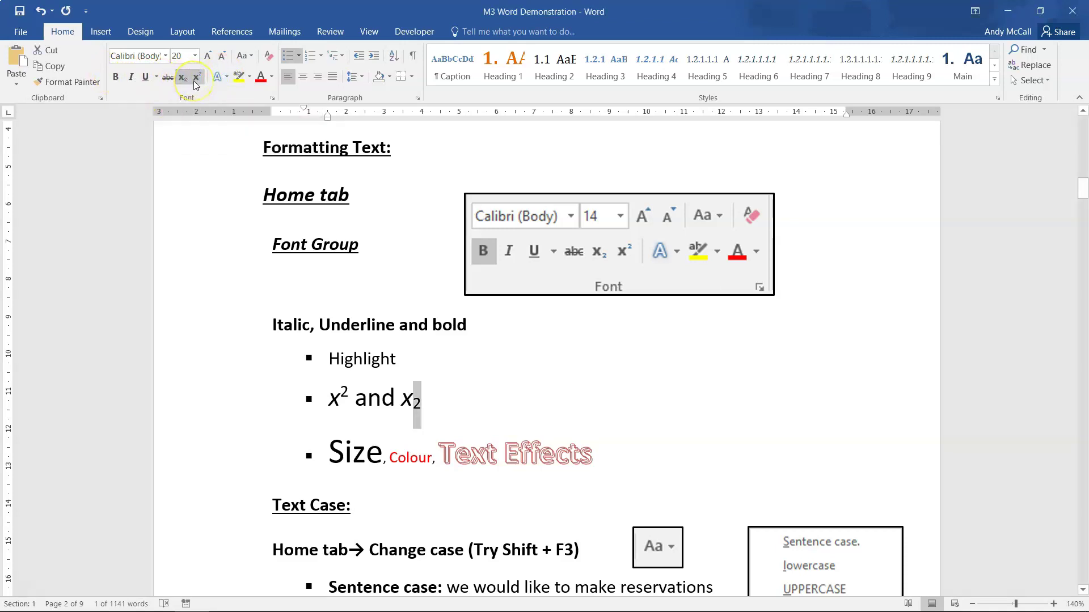
left_click(358, 406)
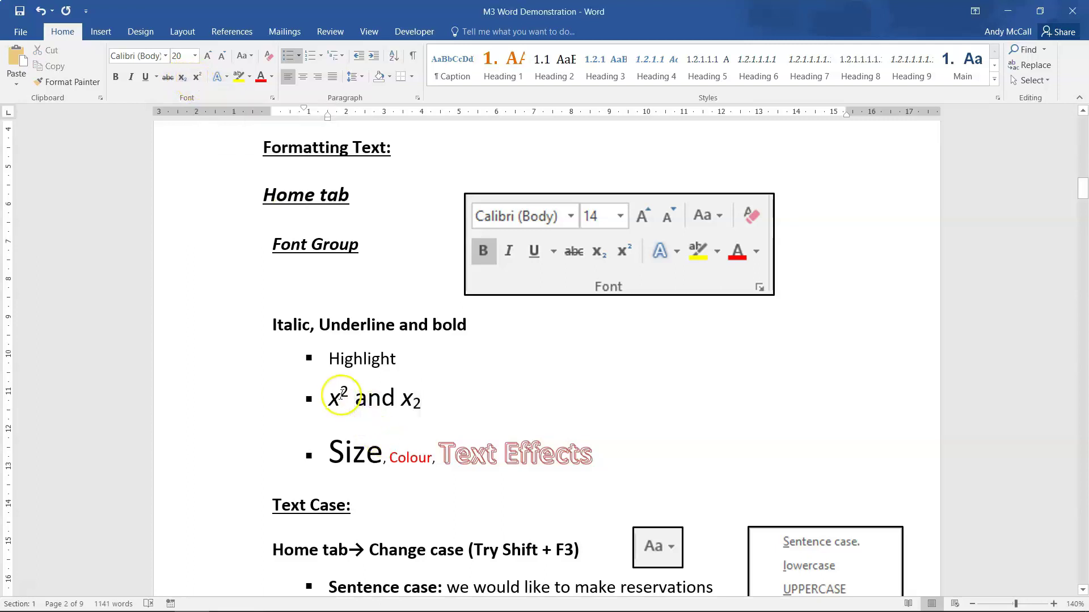
left_click(413, 404)
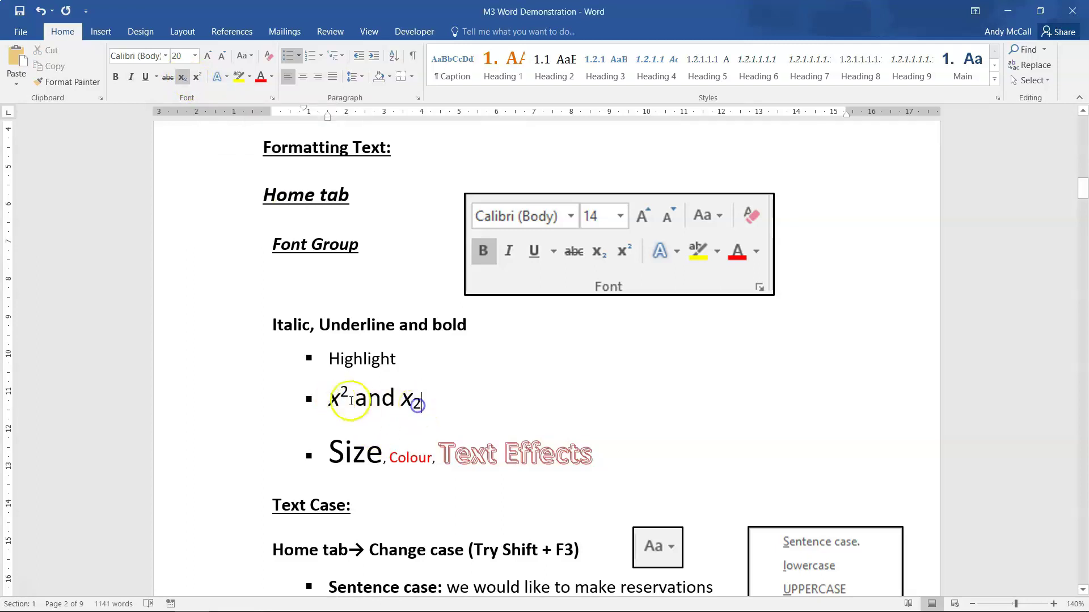
left_click_drag(344, 396, 349, 399)
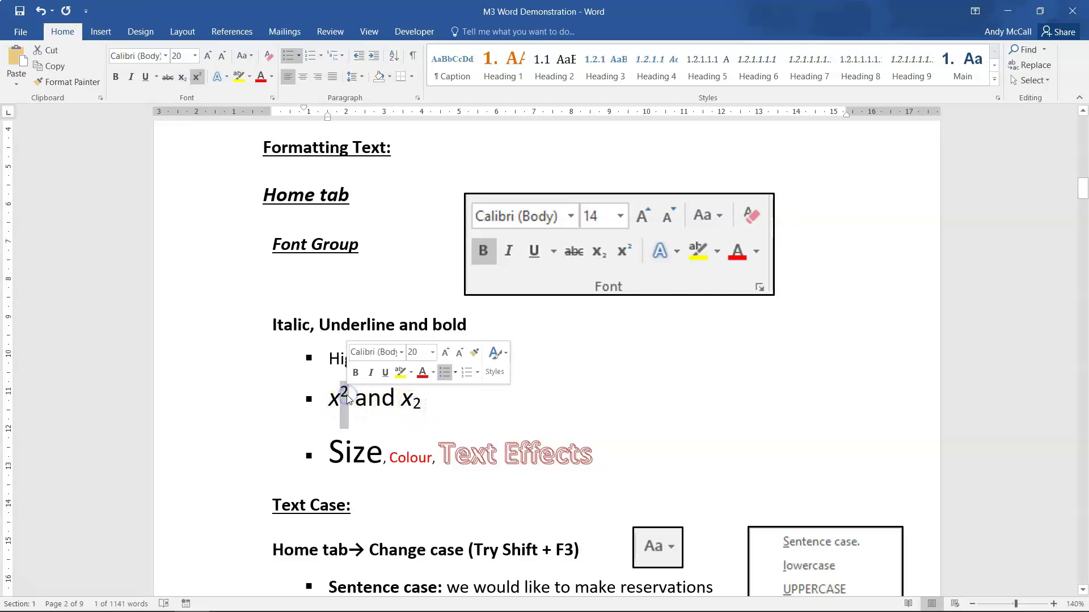
left_click(196, 80)
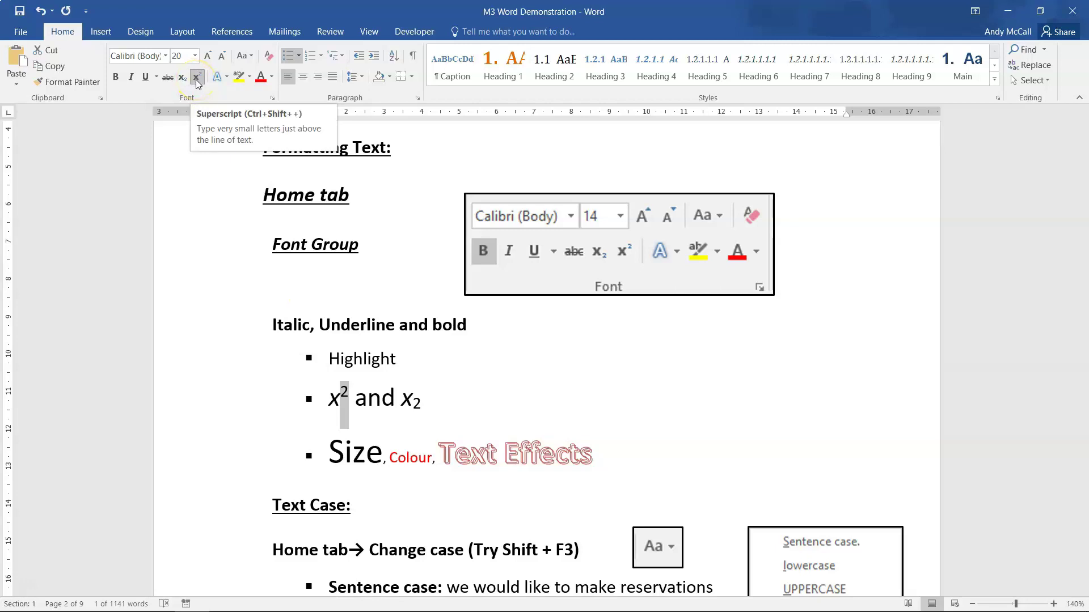
left_click(342, 396)
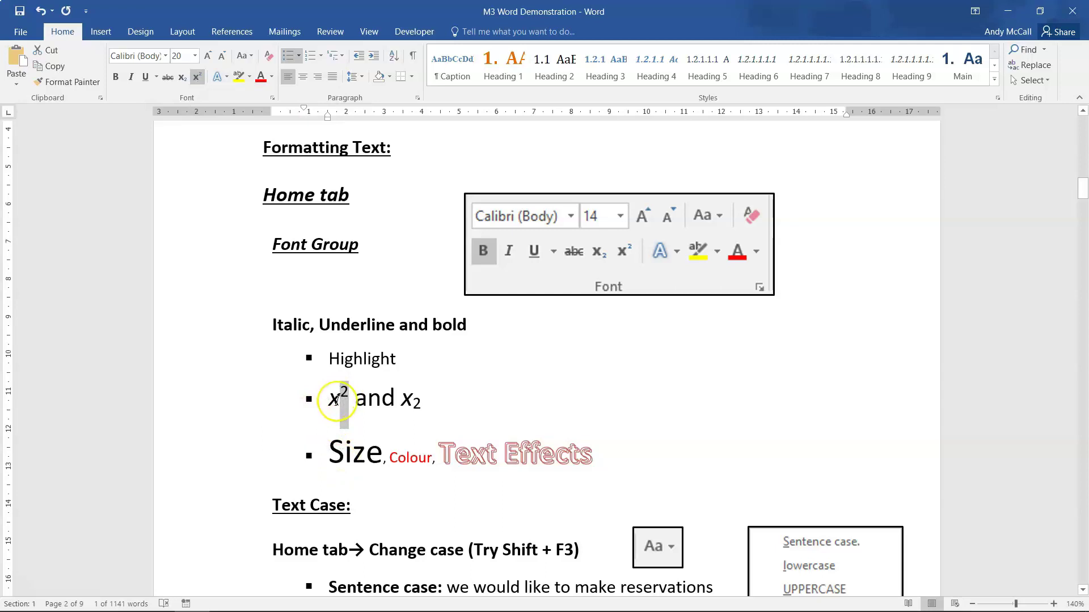
- Toggle the 2 after the first x through plain and superscript, finishing with subscript formatting
left_click(197, 78)
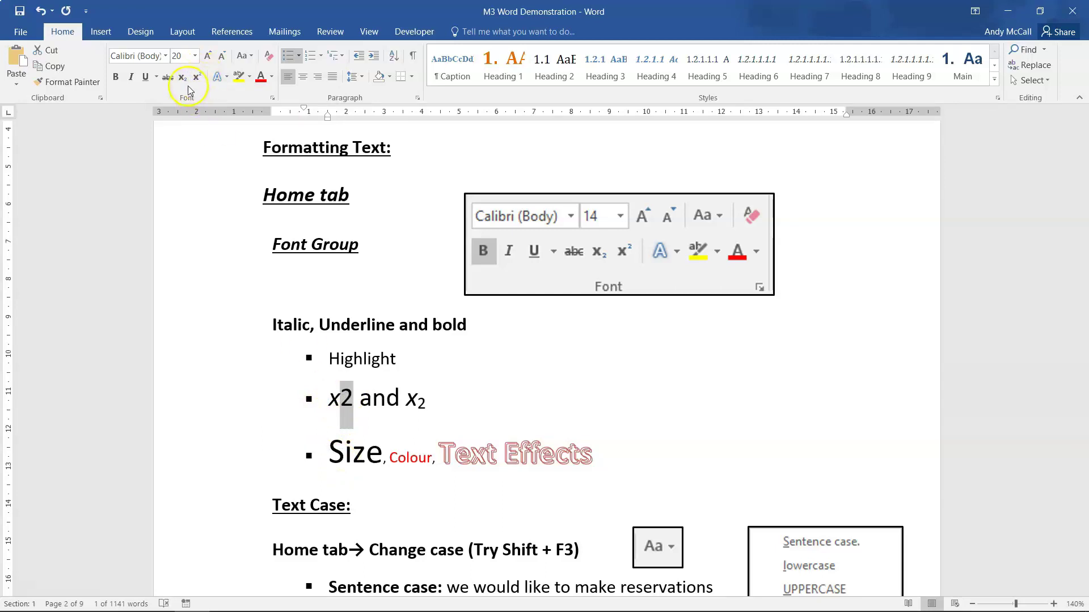
left_click(180, 81)
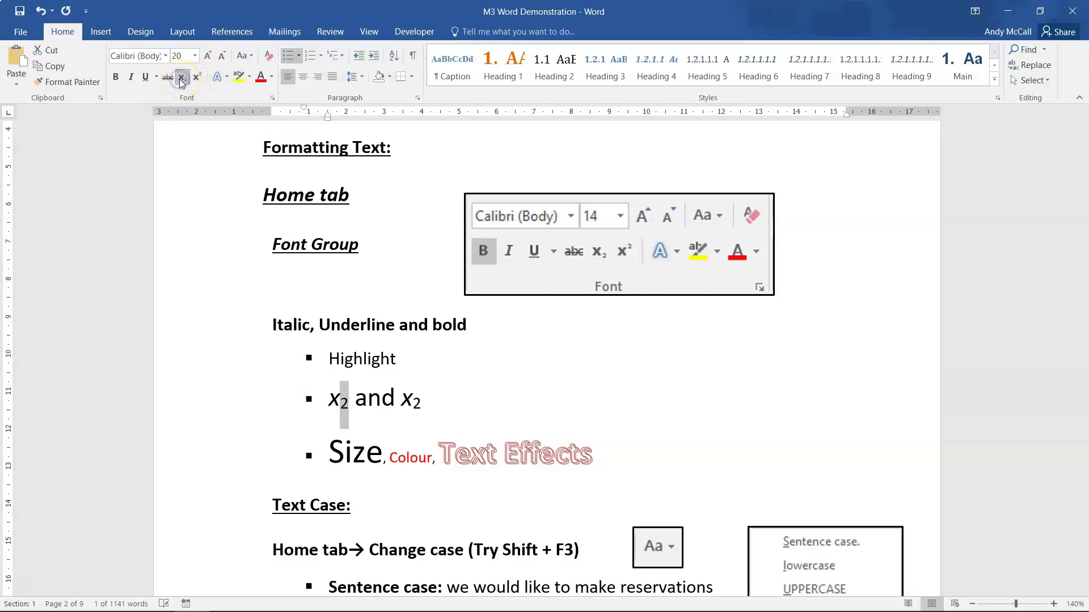
left_click(197, 80)
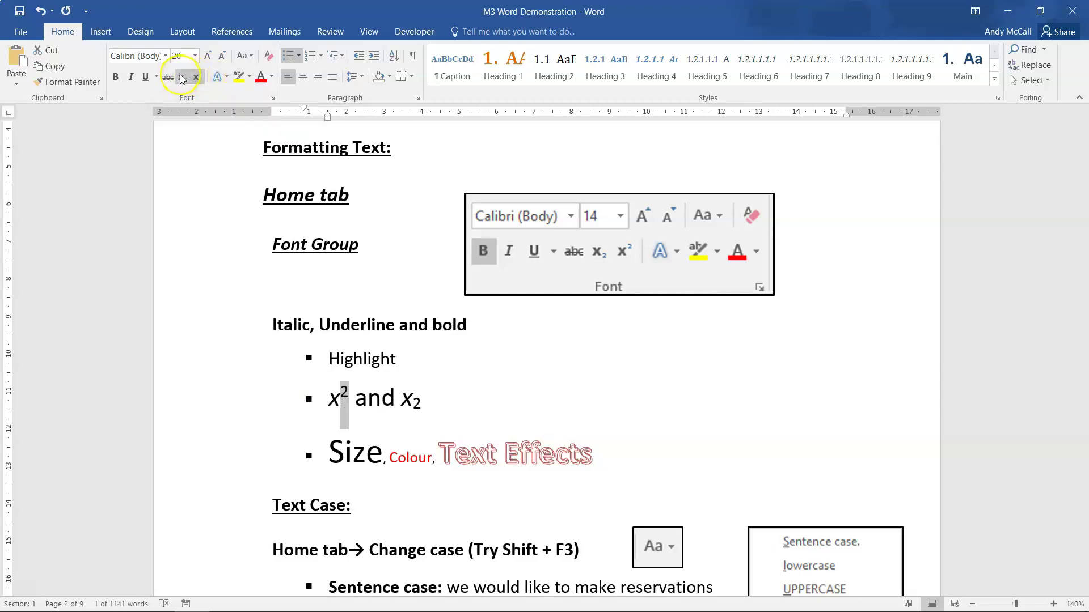
left_click(181, 79)
left_click(182, 76)
- Delete the 2 after the first x and undo the deletion
key("Delete")
left_click(341, 452)
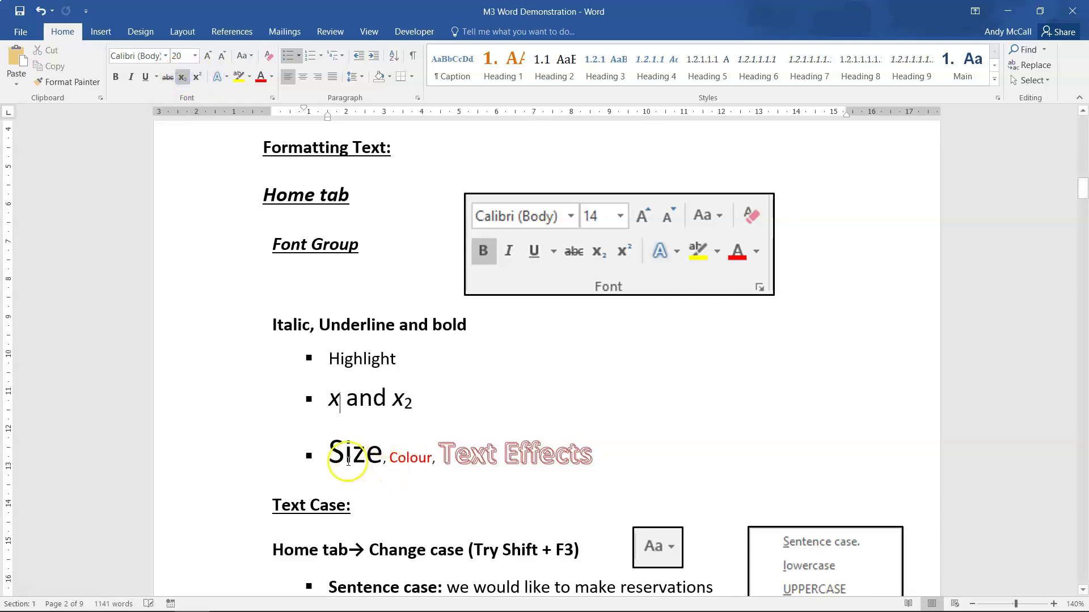
key("ctrl+z")
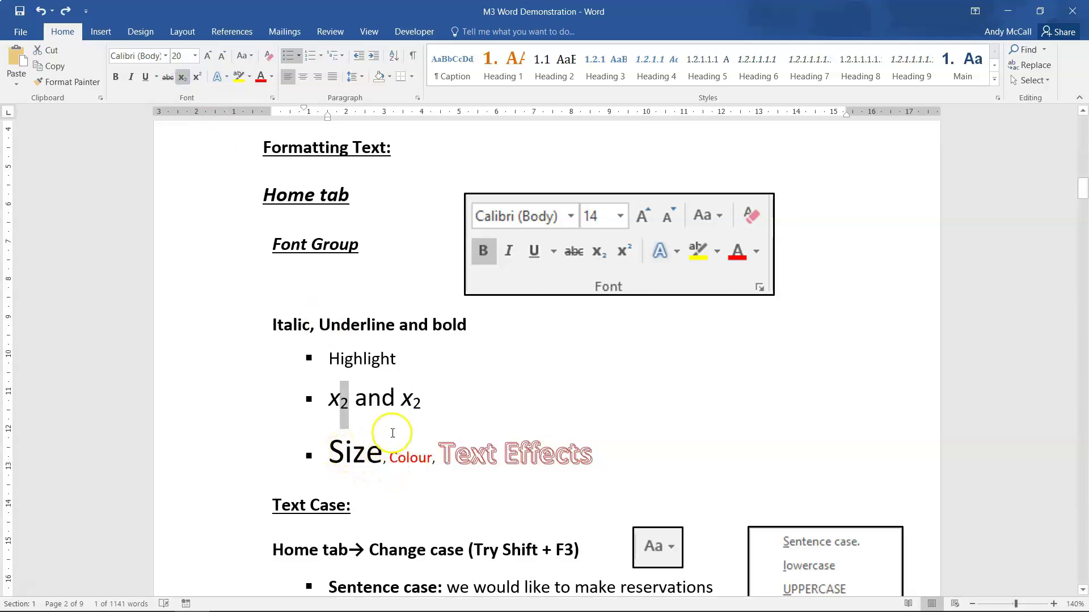
- Preview other font sizes on the word "Size" in the bullet list without choosing one
left_click_drag(330, 457, 378, 454)
left_click(182, 59)
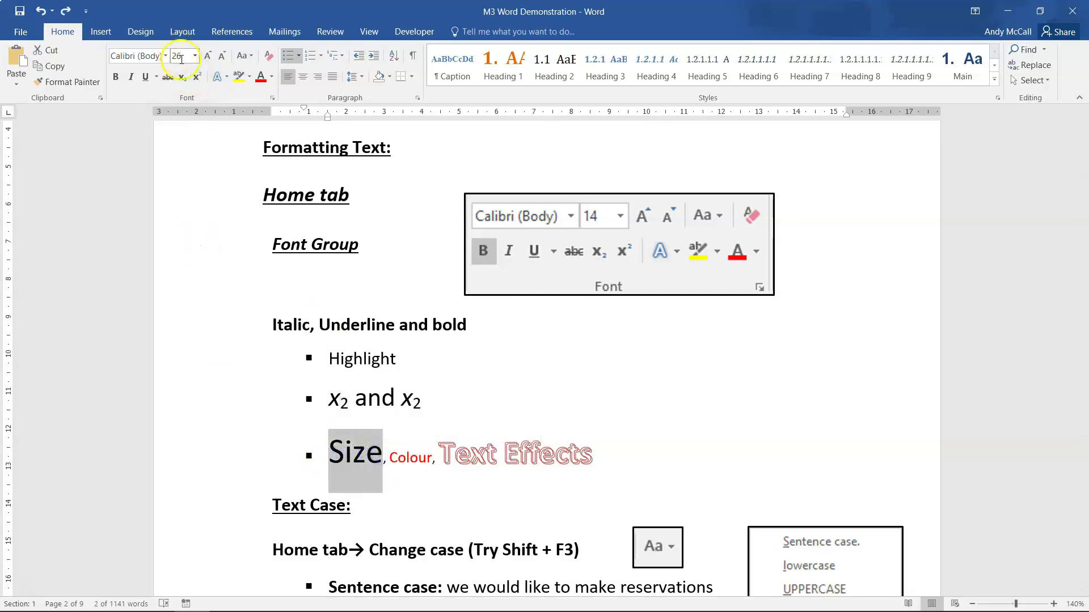
left_click(194, 55)
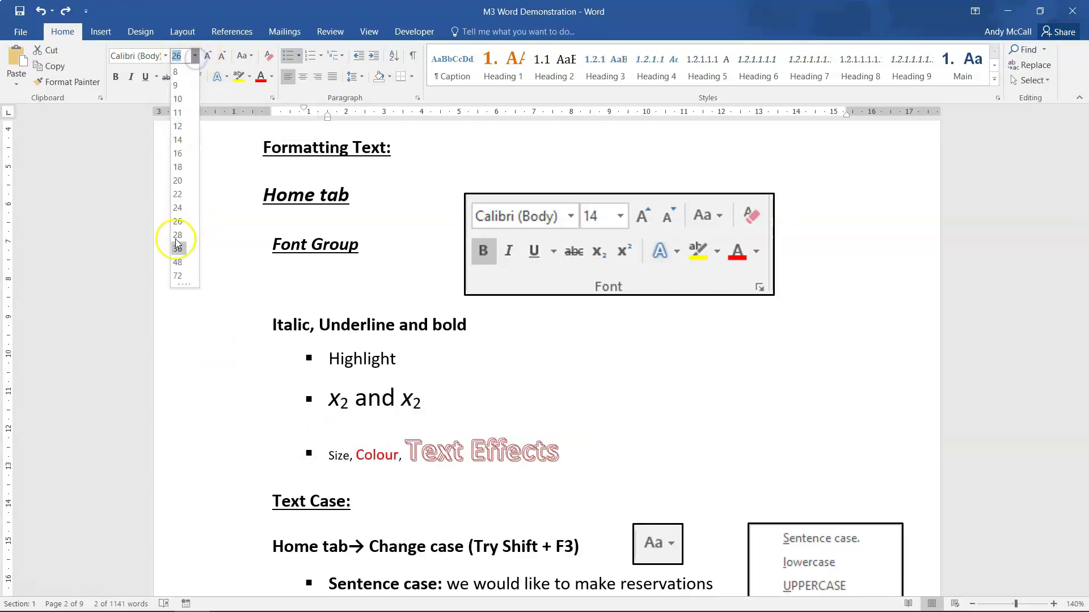
left_click(195, 56)
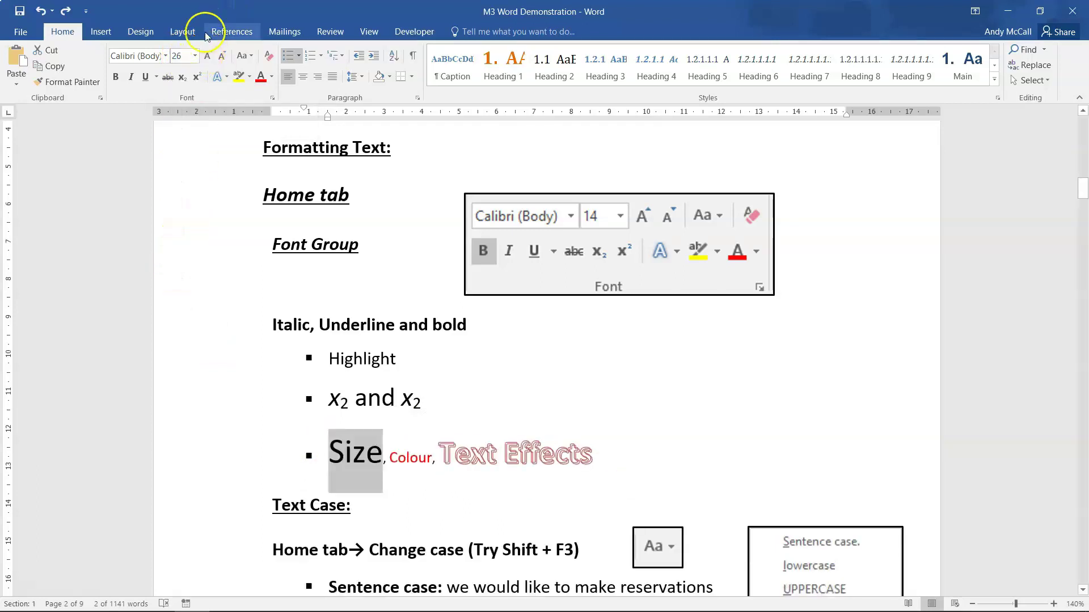
- Enlarge the word "Size" to 48 points in increments, and shrink it back to 26 points
left_click(208, 58)
left_click(208, 58)
left_click(208, 58)
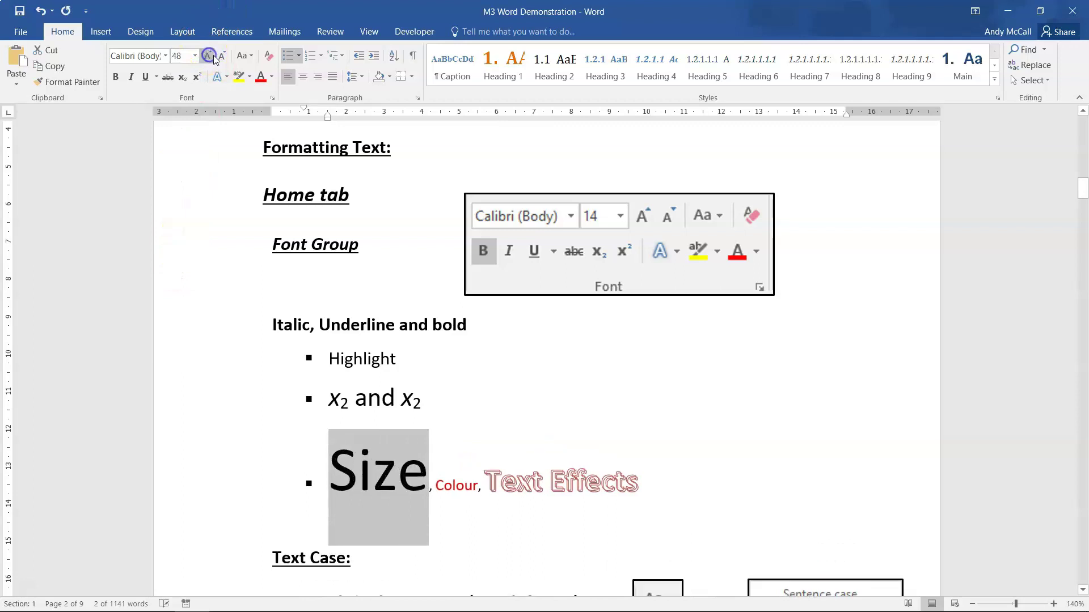
left_click(220, 58)
left_click(220, 58)
left_click(221, 59)
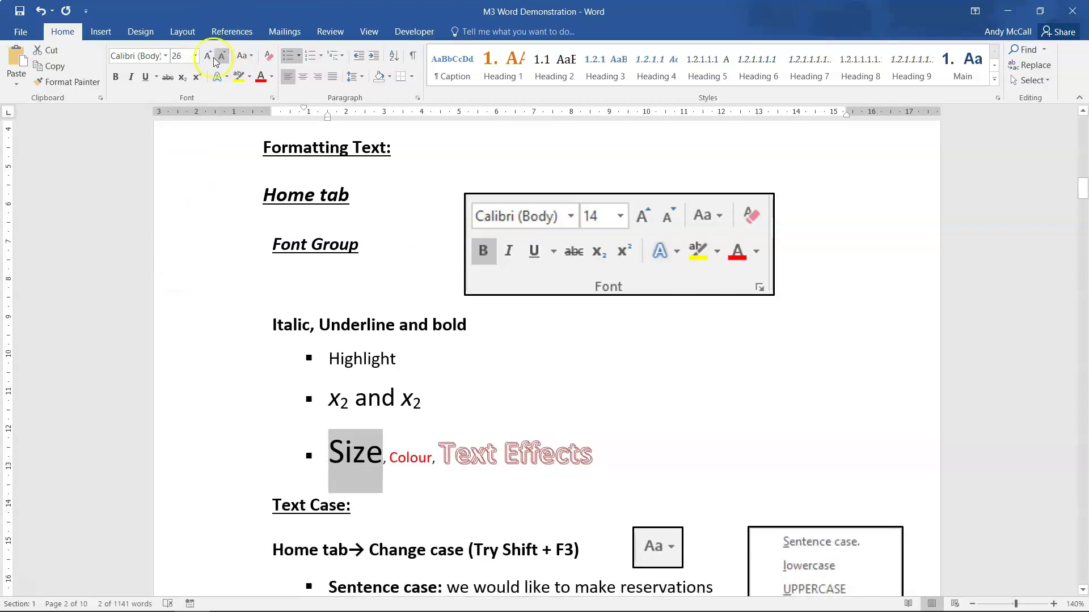
- Change the font colour of the word "Colour" to a light blue theme colour
left_click_drag(389, 458, 429, 463)
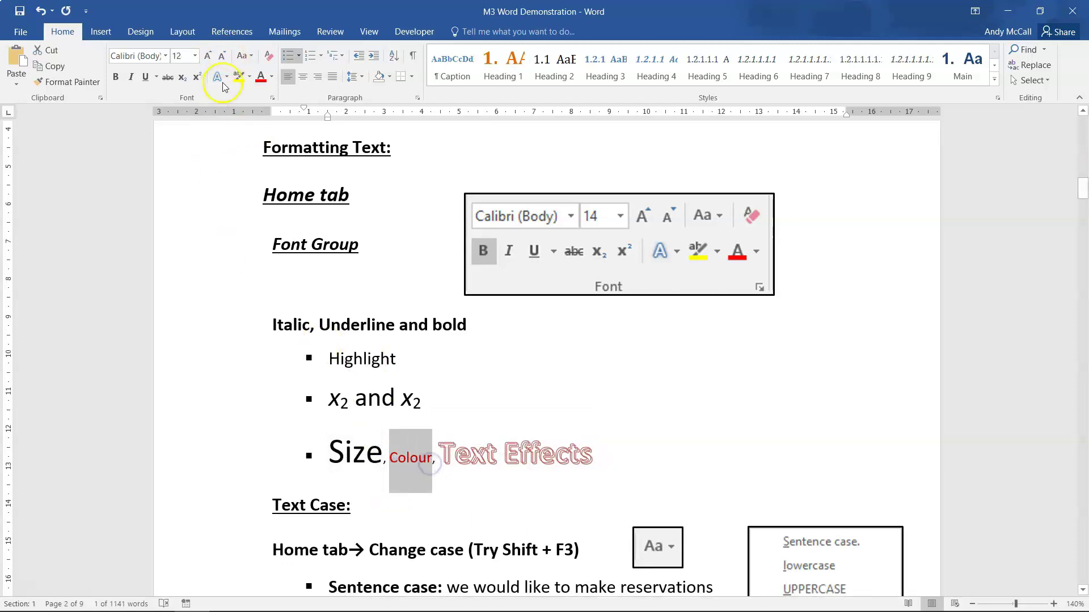
left_click(272, 77)
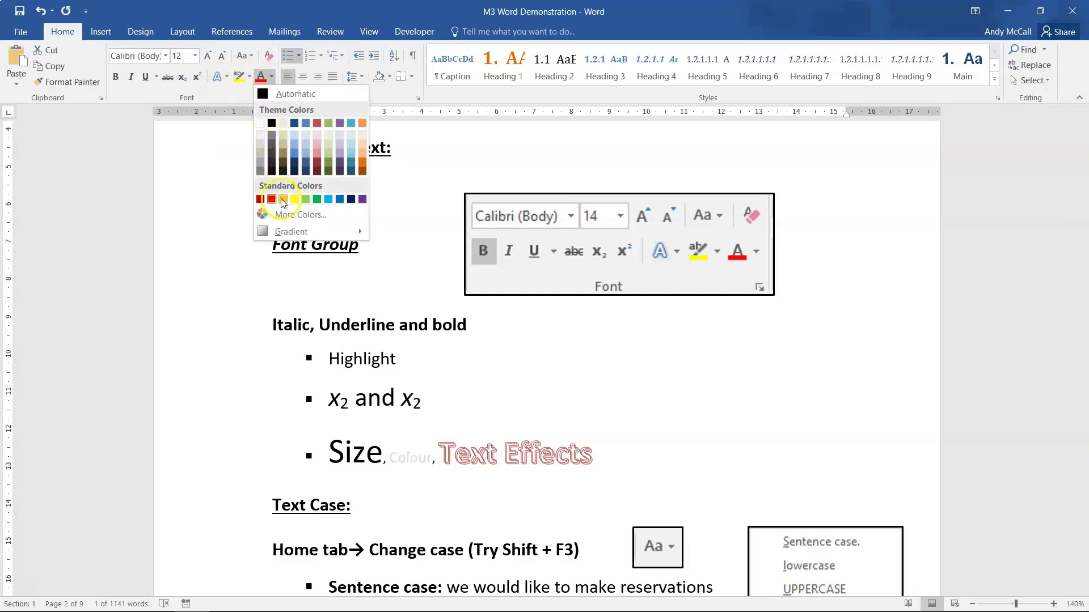
left_click(309, 156)
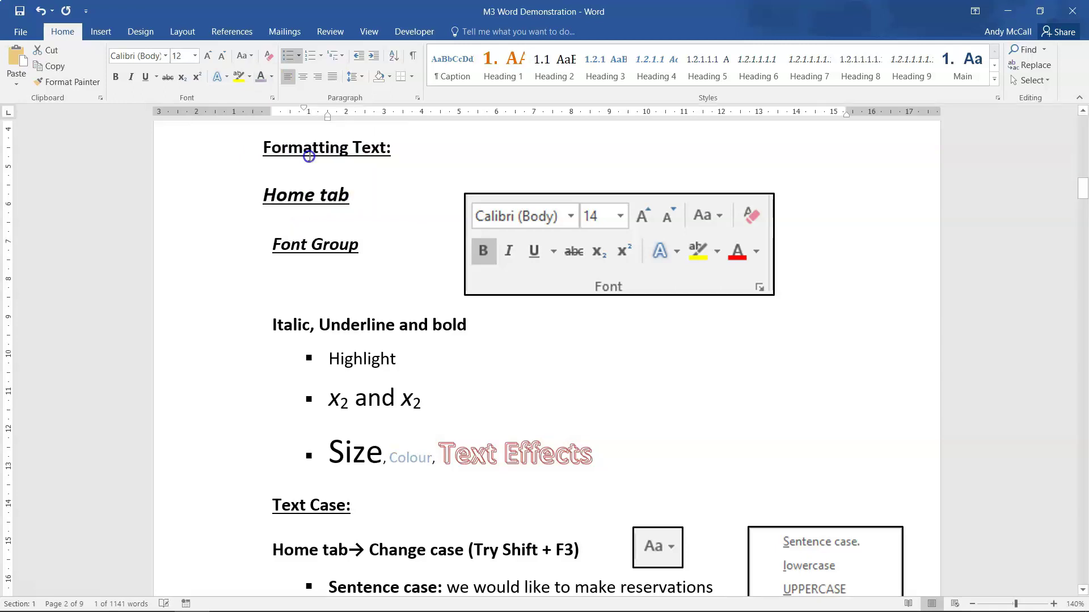
- Apply the teal preset text effect with a hard shadow to the words "Text Effects" in the bullet list
left_click(441, 451)
left_click_drag(441, 451, 590, 453)
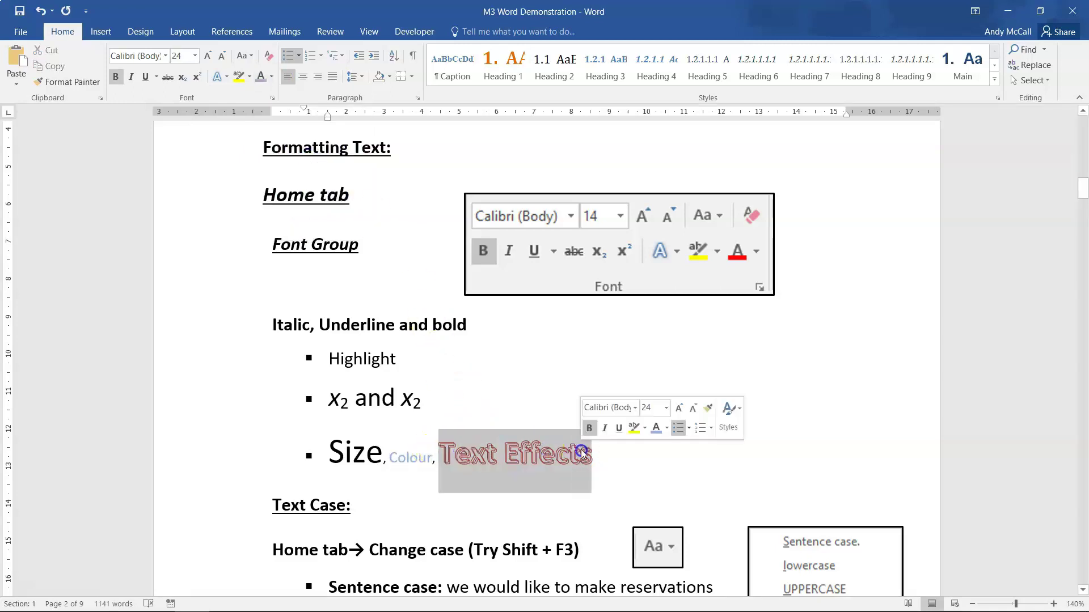
left_click(224, 77)
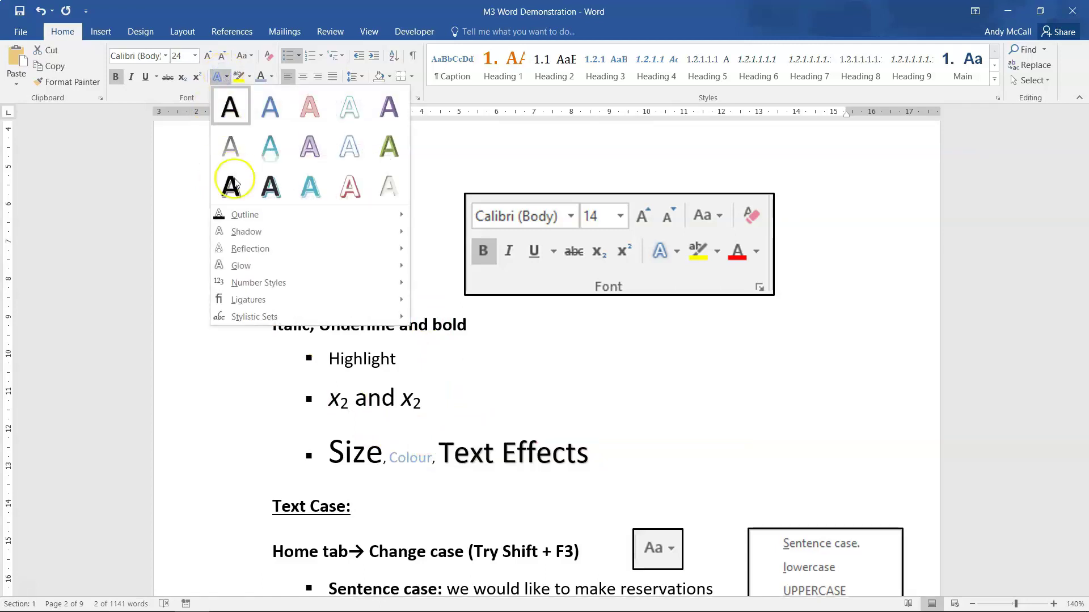
mouse_move(245, 236)
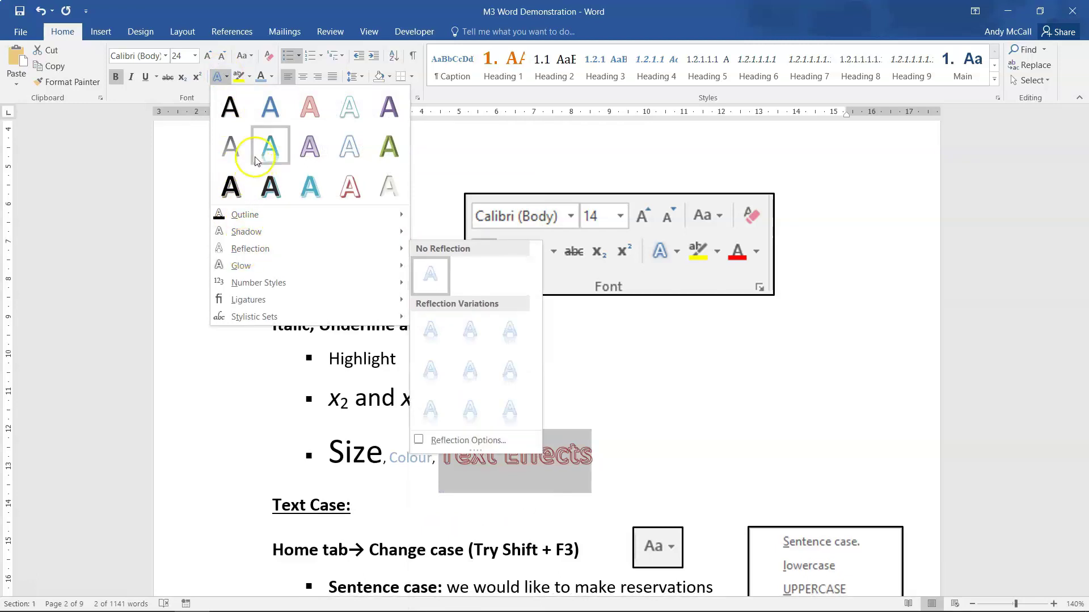
left_click(307, 189)
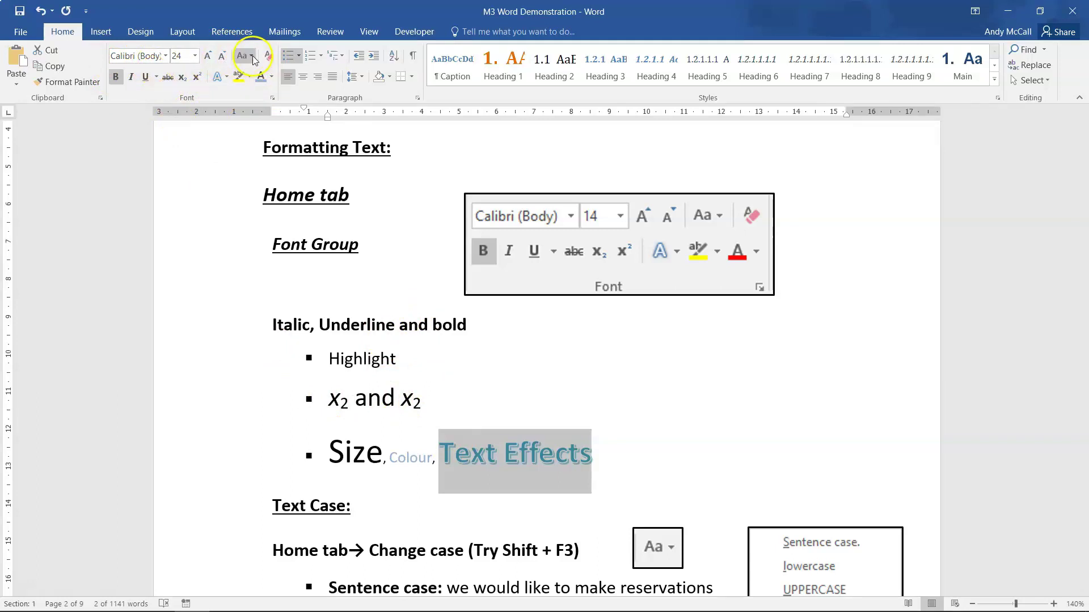
- Delete the first letter of "we" in the sentence case bullet under Text Case and retype it in lowercase
scroll(493, 307, "down", 5)
left_click(471, 283)
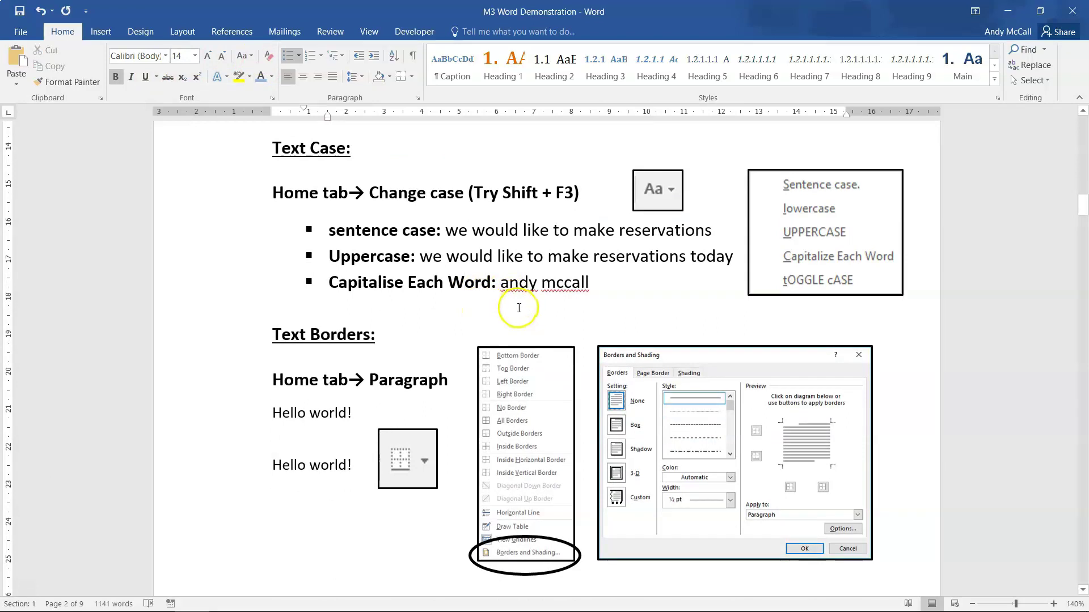
double_click(448, 232)
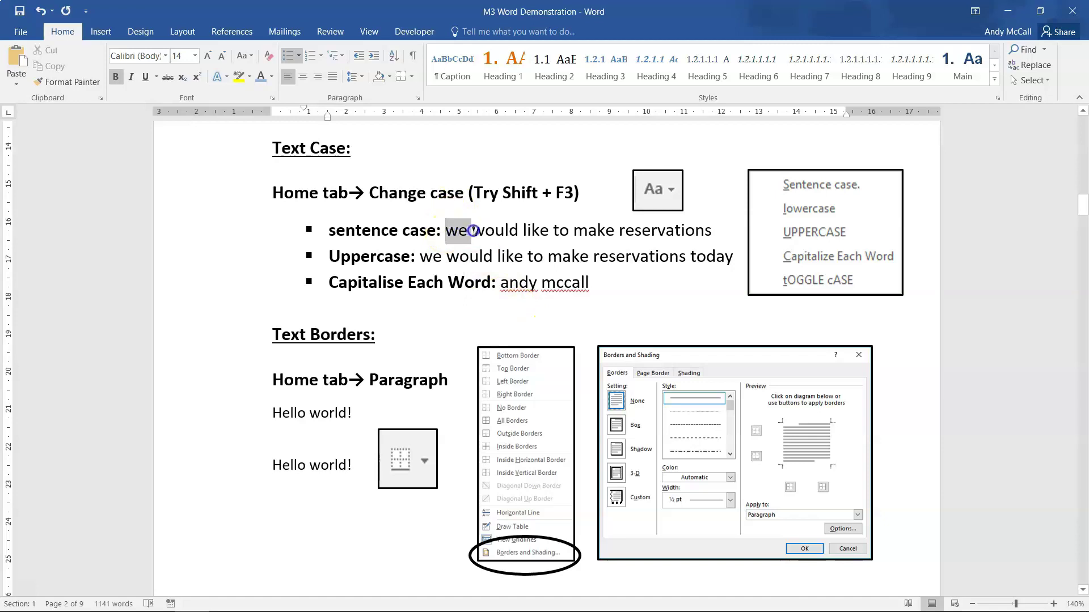
left_click(594, 233)
left_click_drag(446, 234, 452, 235)
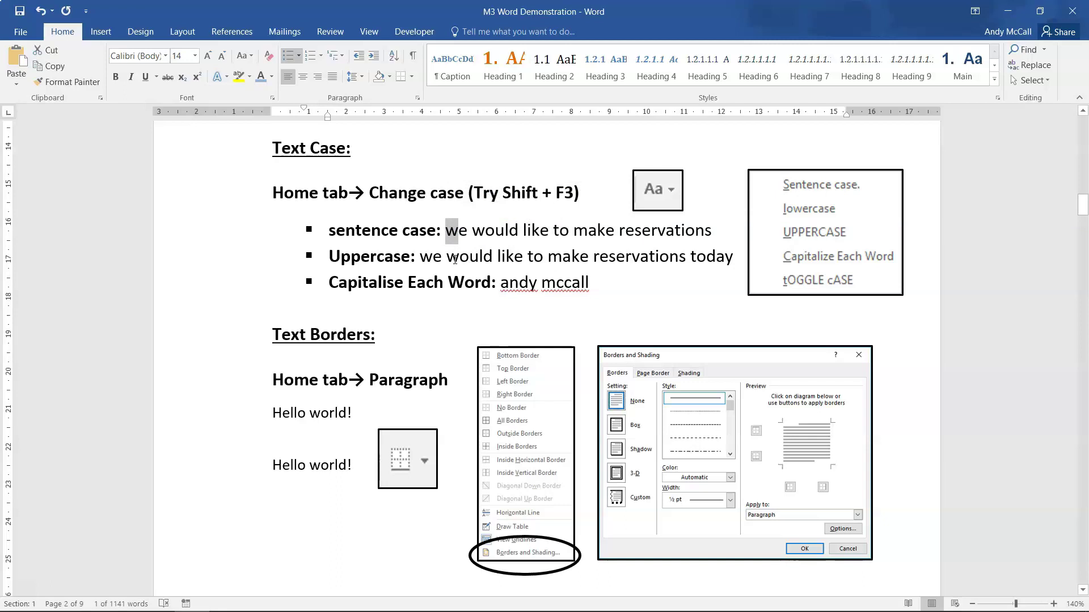
type("W")
key("BackSpace")
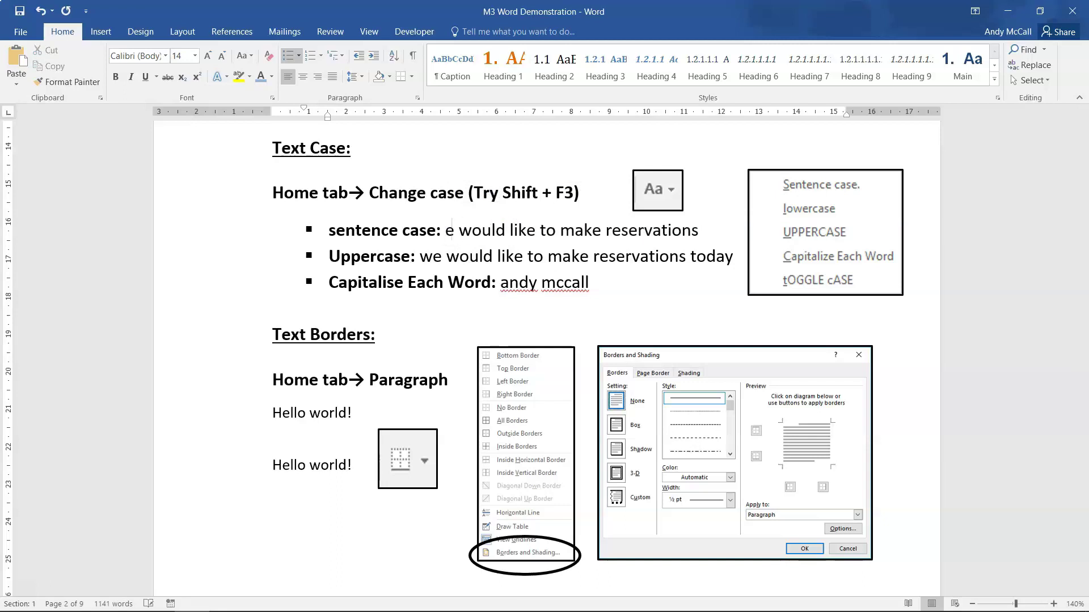
type("w")
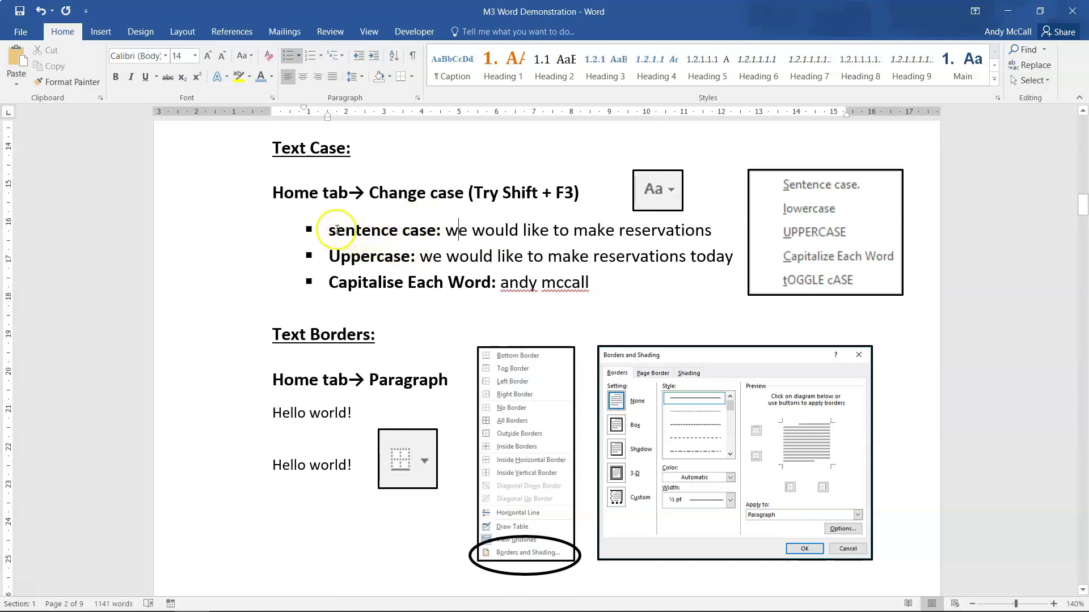
- Change the whole first bullet under Text Case to Sentence case
left_click_drag(712, 229, 301, 250)
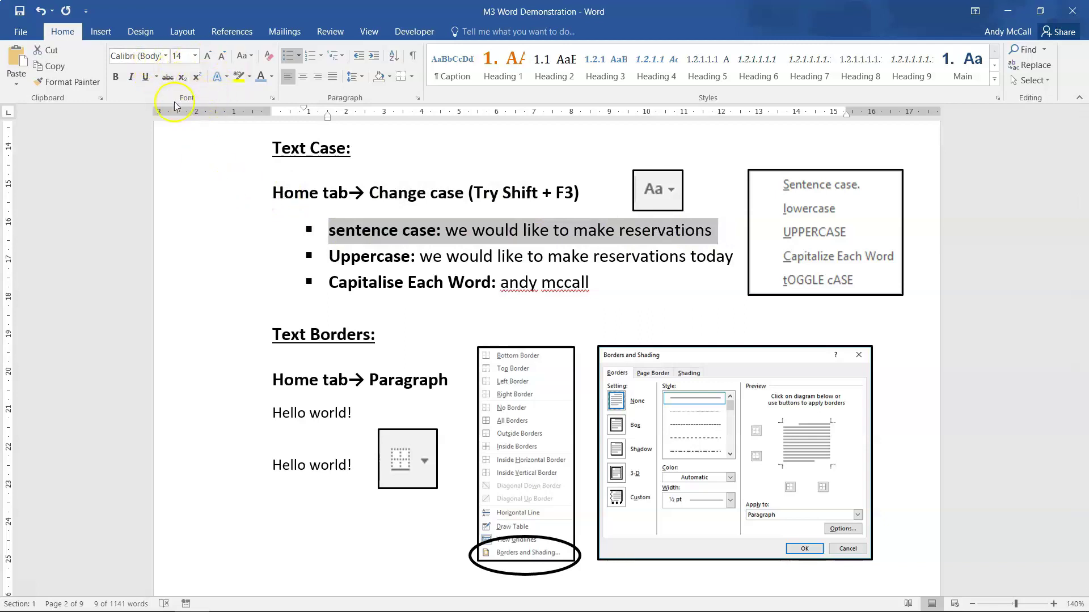
left_click(245, 57)
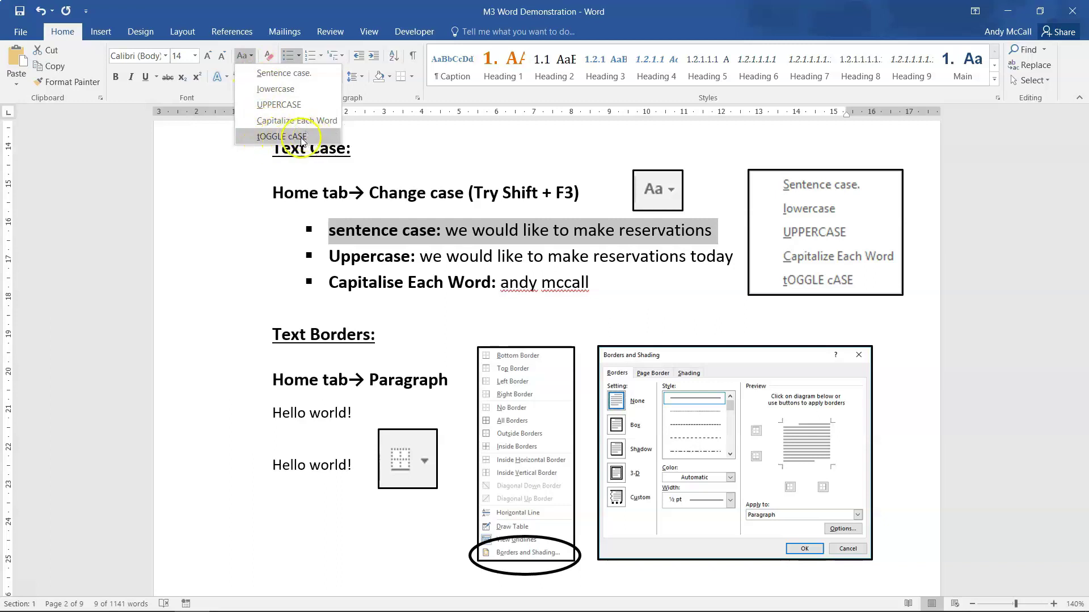
left_click(290, 73)
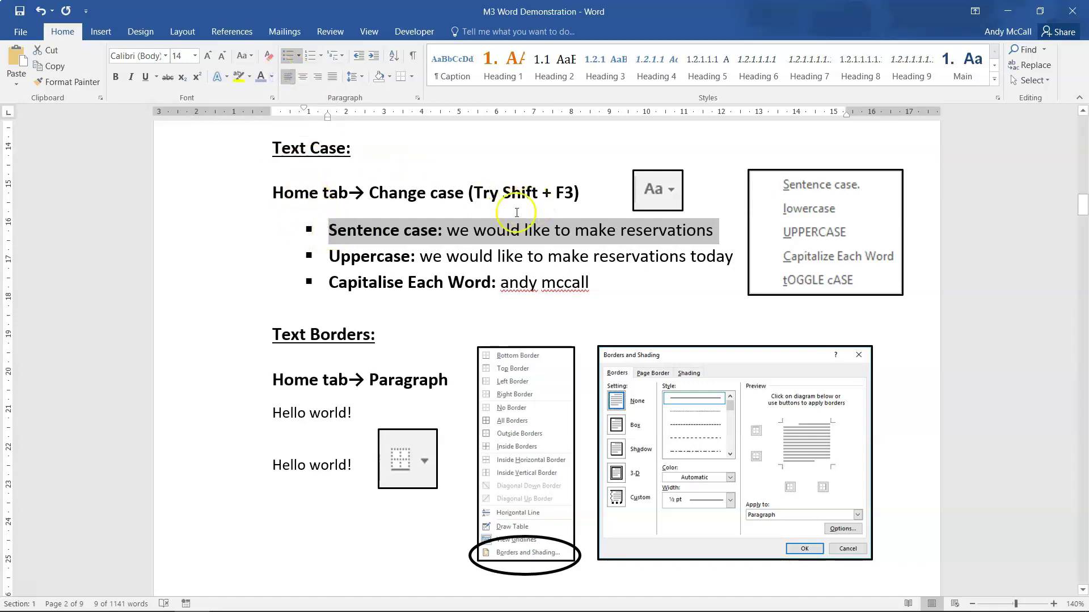
left_click(439, 232)
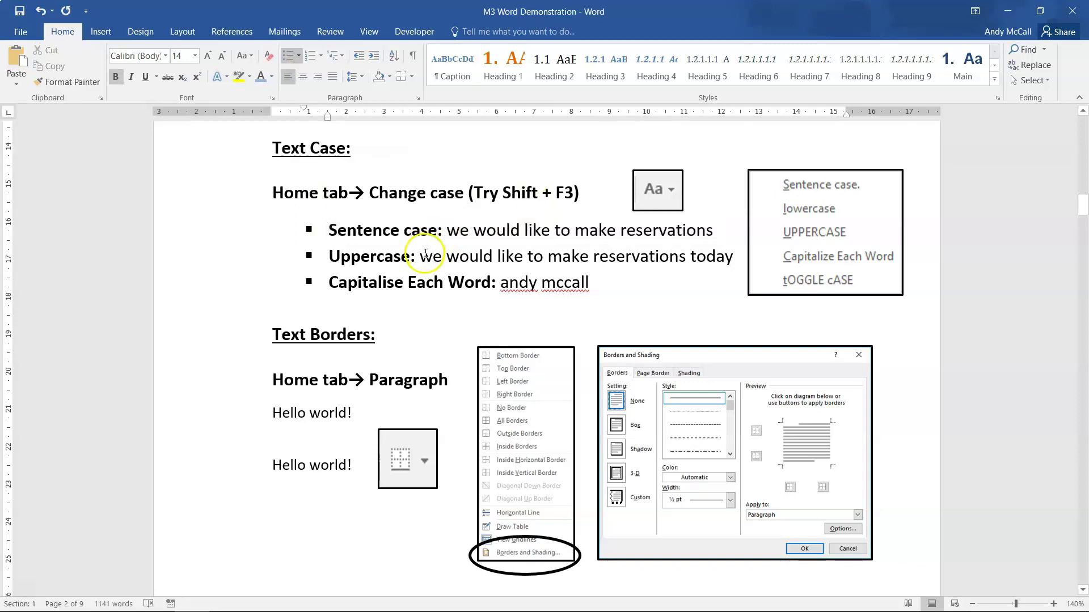
- Change "we would like to make reservations today" to UPPERCASE and move the picture of case options up, clear of the text
left_click_drag(420, 257, 731, 255)
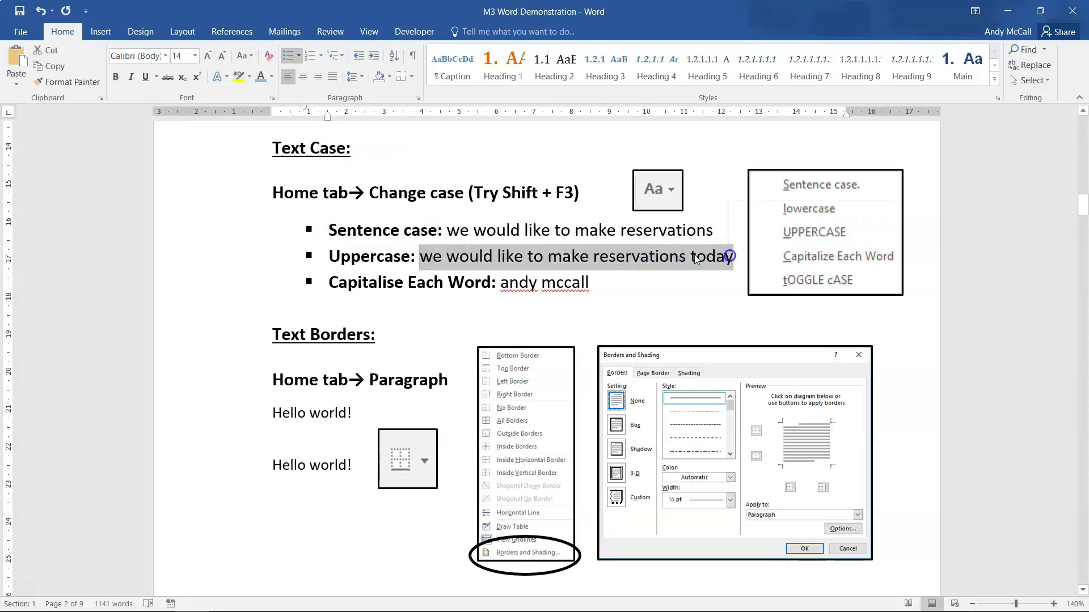
left_click(244, 55)
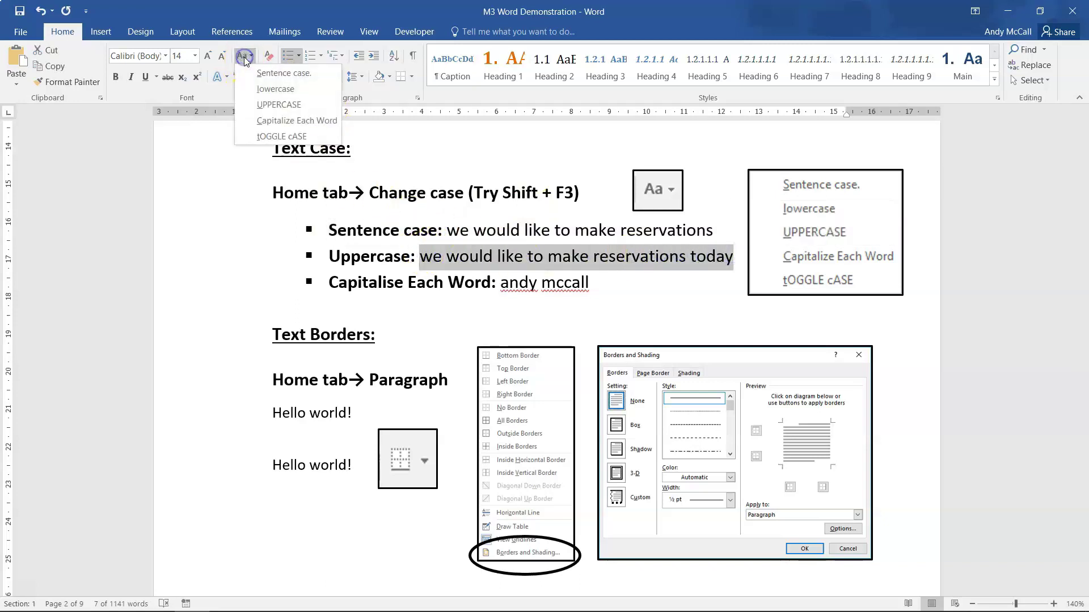
left_click(258, 106)
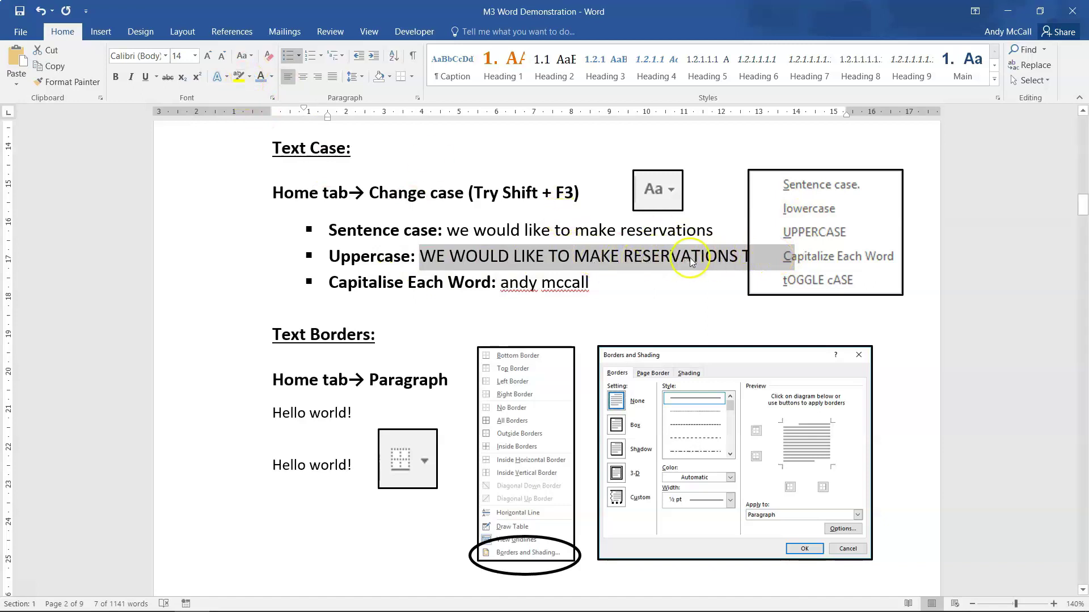
left_click_drag(804, 212, 825, 165)
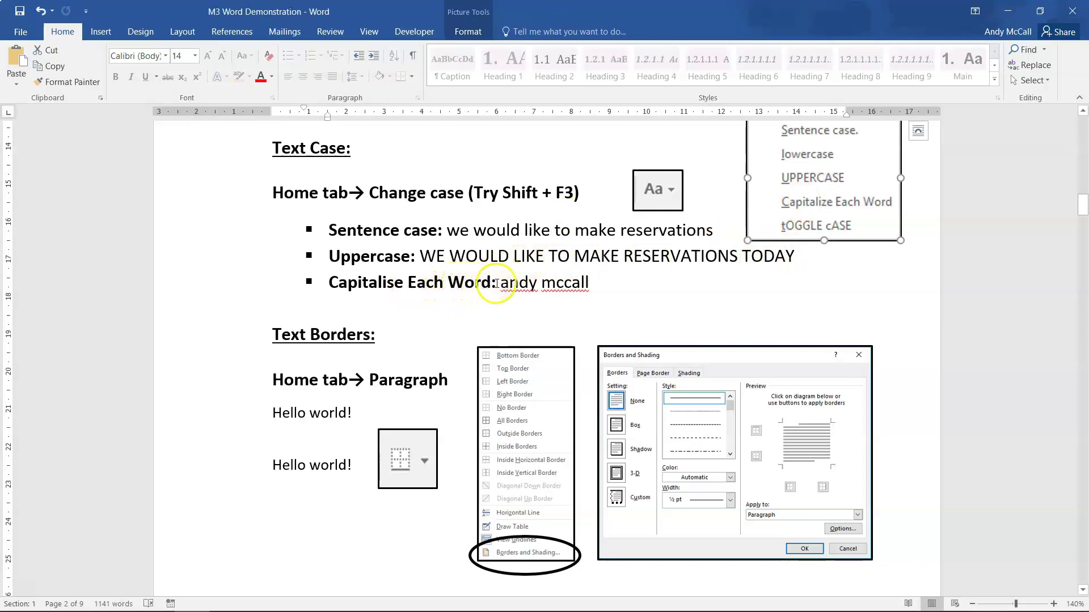
- Apply Capitalize Each Word to the person's name in the third bullet under Text Case
left_click_drag(590, 283, 503, 285)
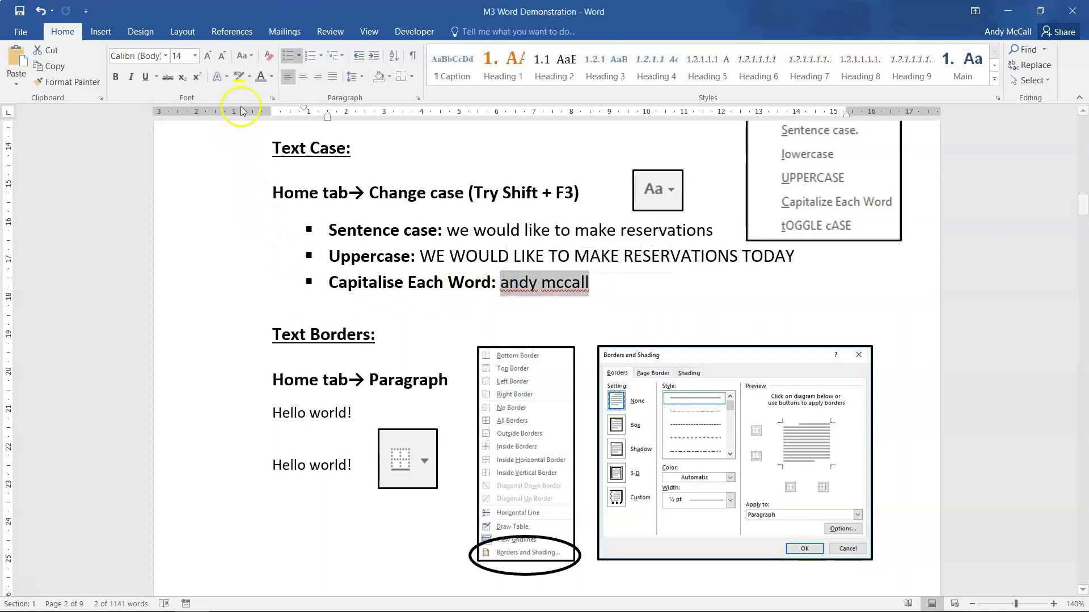
left_click(242, 55)
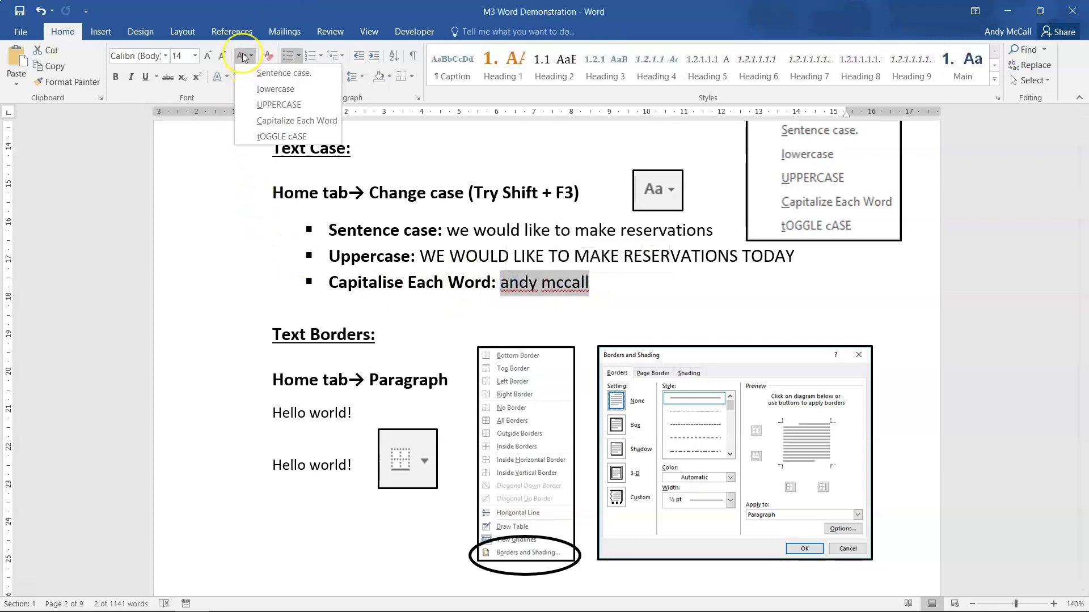
left_click(291, 123)
left_click(626, 299)
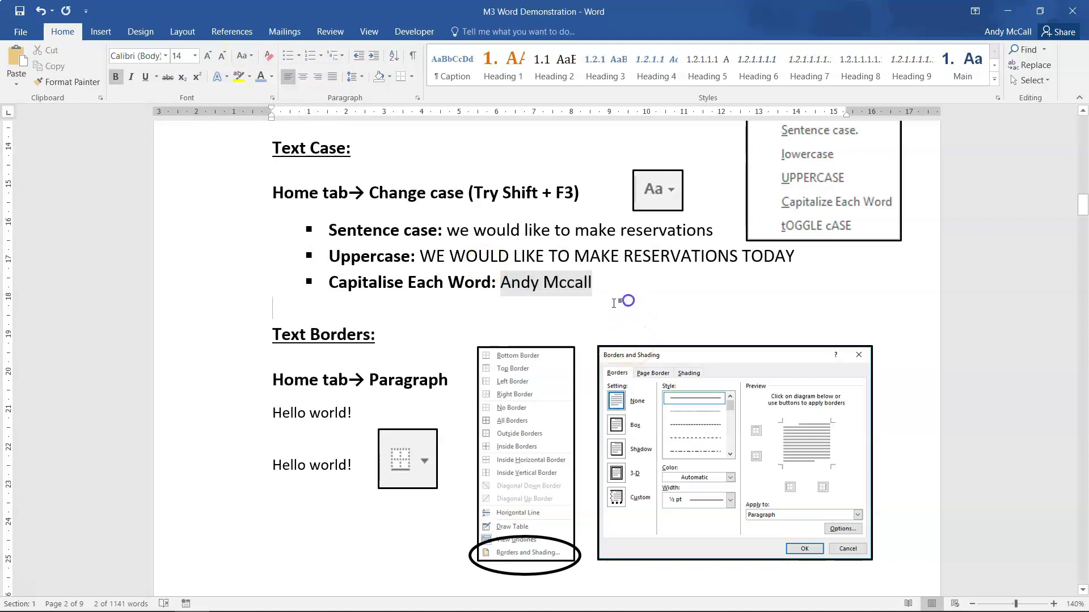
- Examine the border types available for paragraphs in the Text Borders section without applying one
scroll(524, 459, "down", 1)
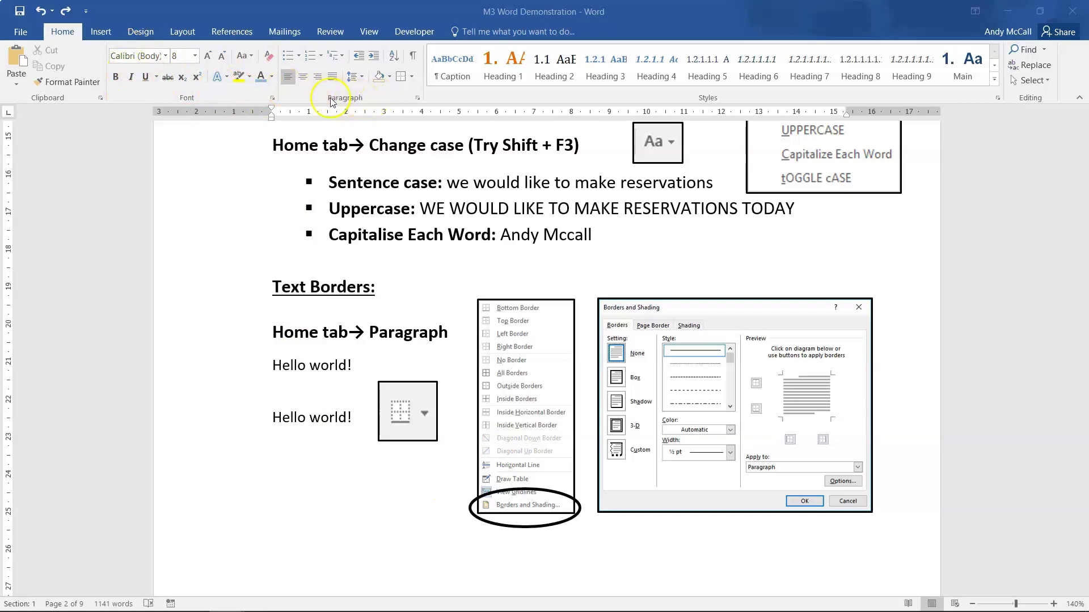
left_click(401, 79)
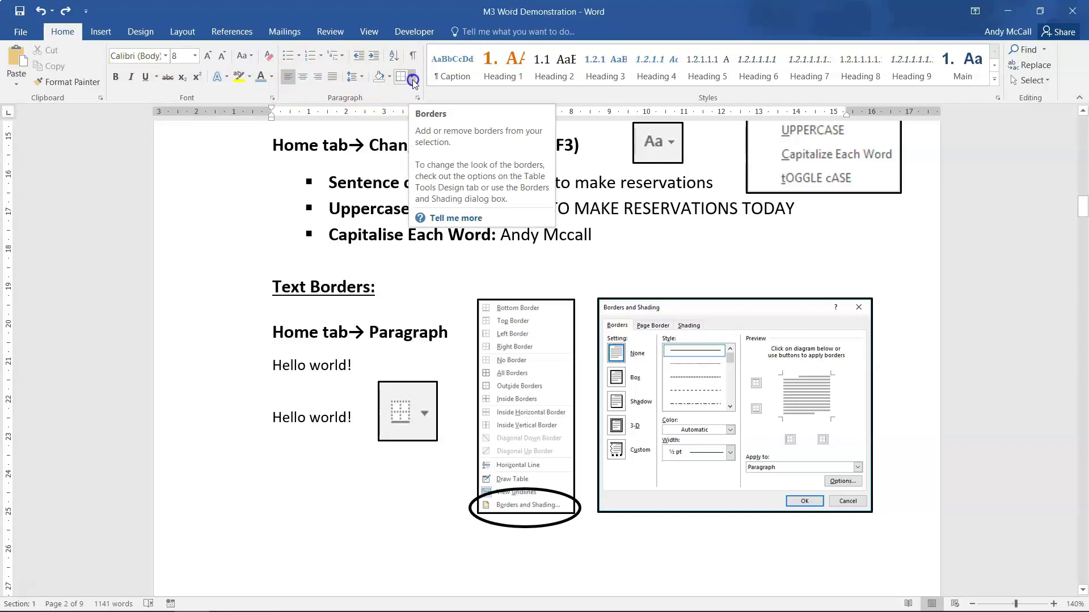
left_click(412, 78)
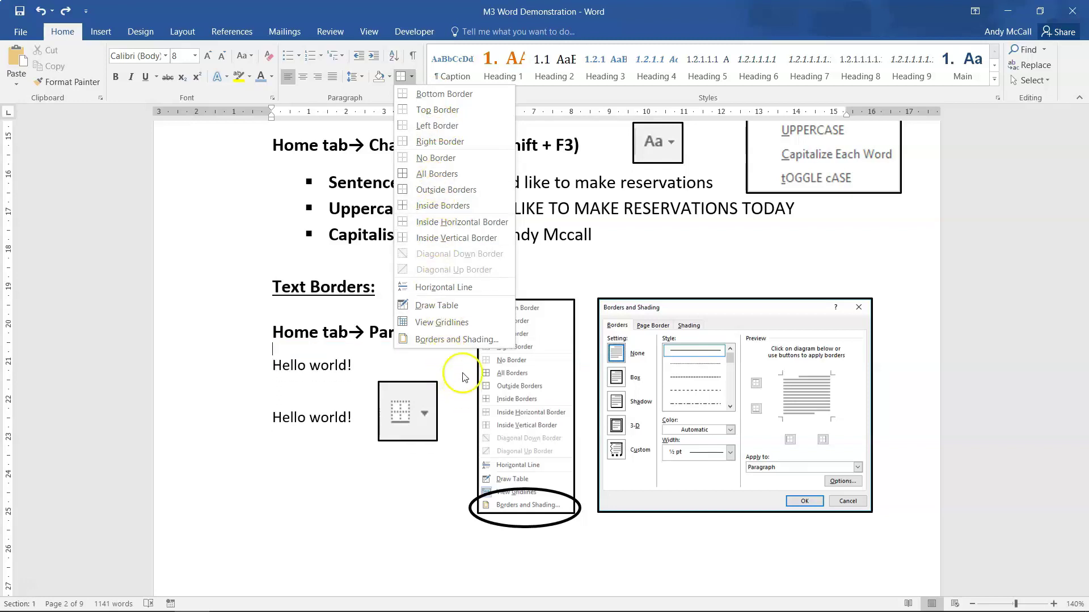
left_click(305, 366)
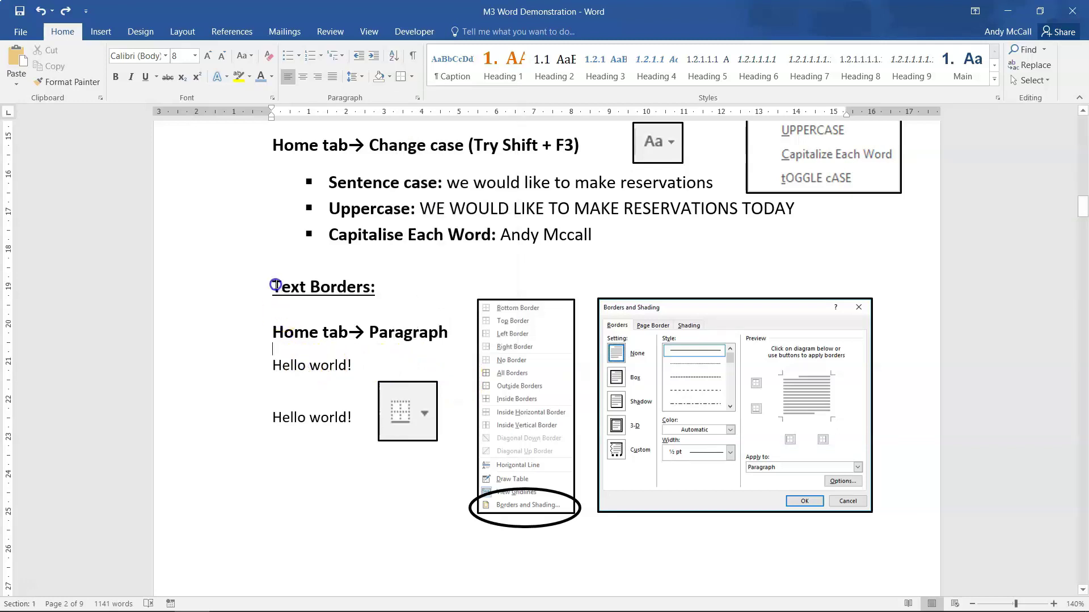
- Create a new blank document and enter the line "New document for demonstration"
left_click(20, 31)
left_click(24, 86)
left_click(136, 198)
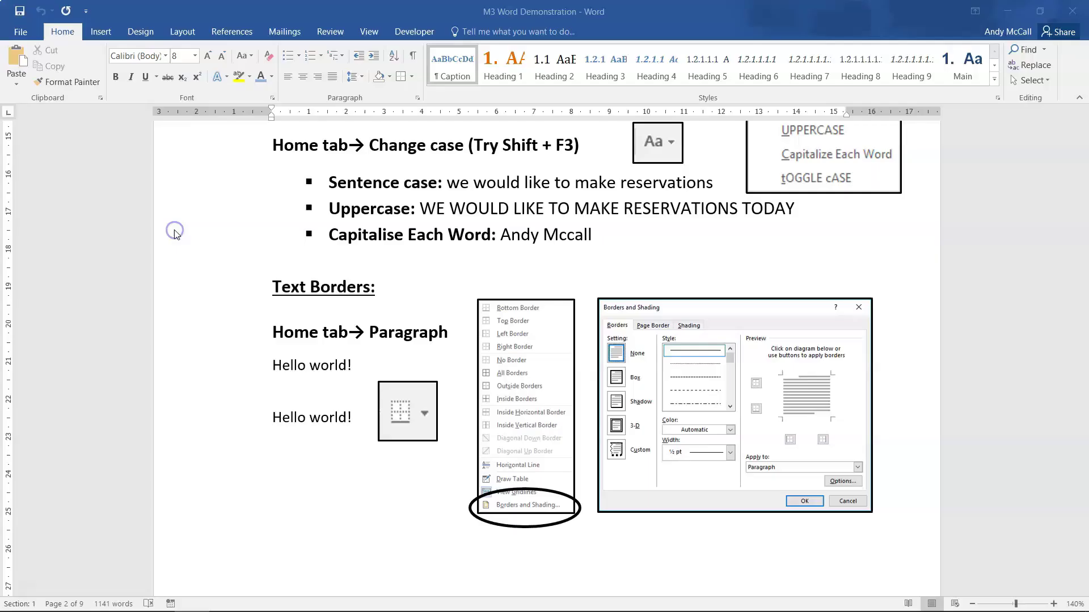
key("Return")
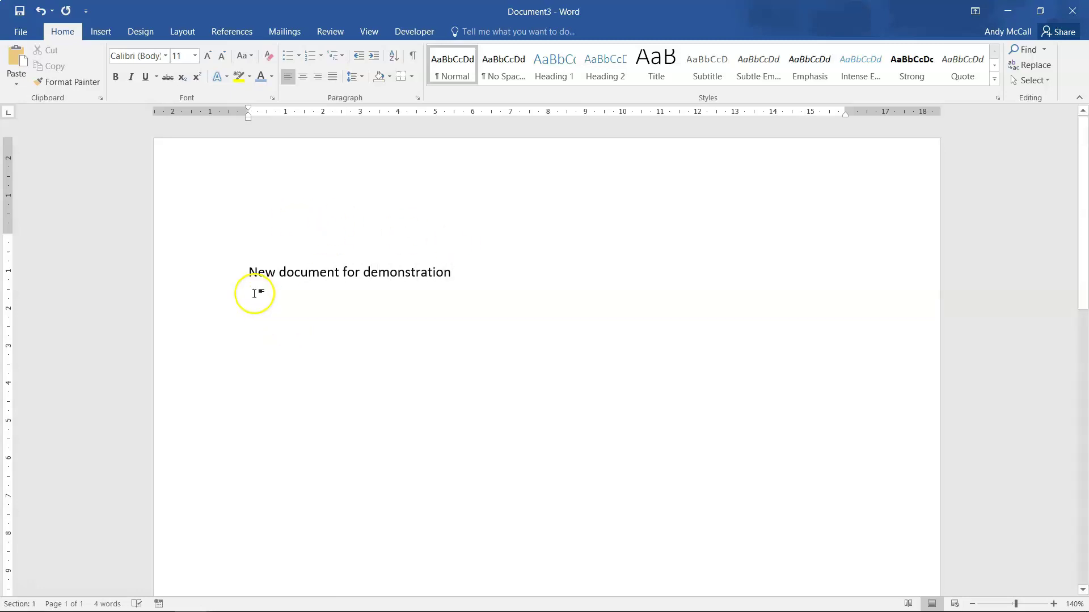
- Open the Borders and Shading settings for the line "New document for demonstration" and choose the Box setting
left_click_drag(250, 271, 473, 273)
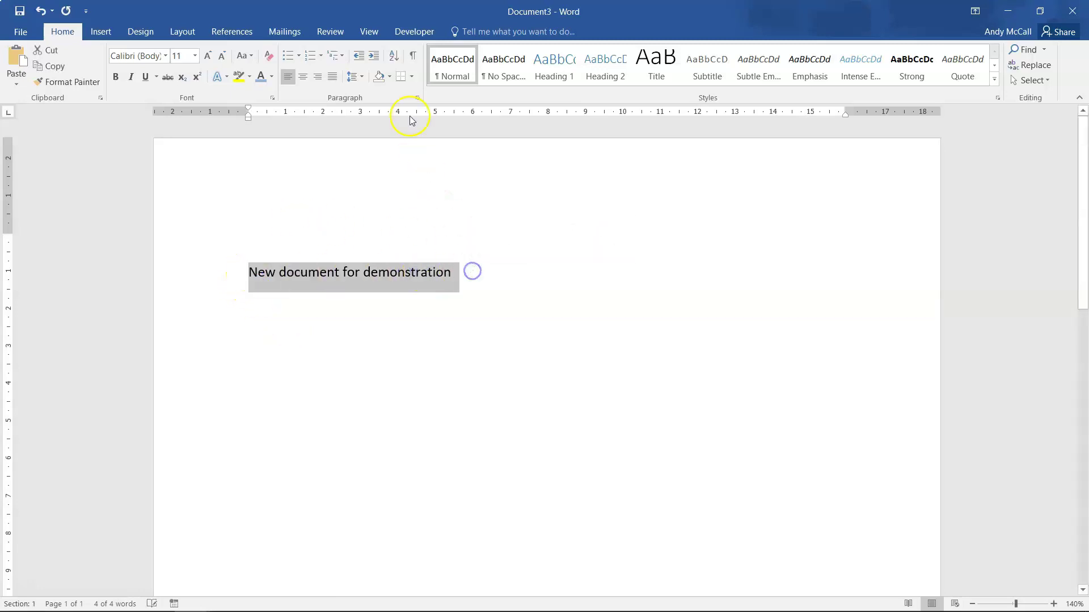
left_click(413, 77)
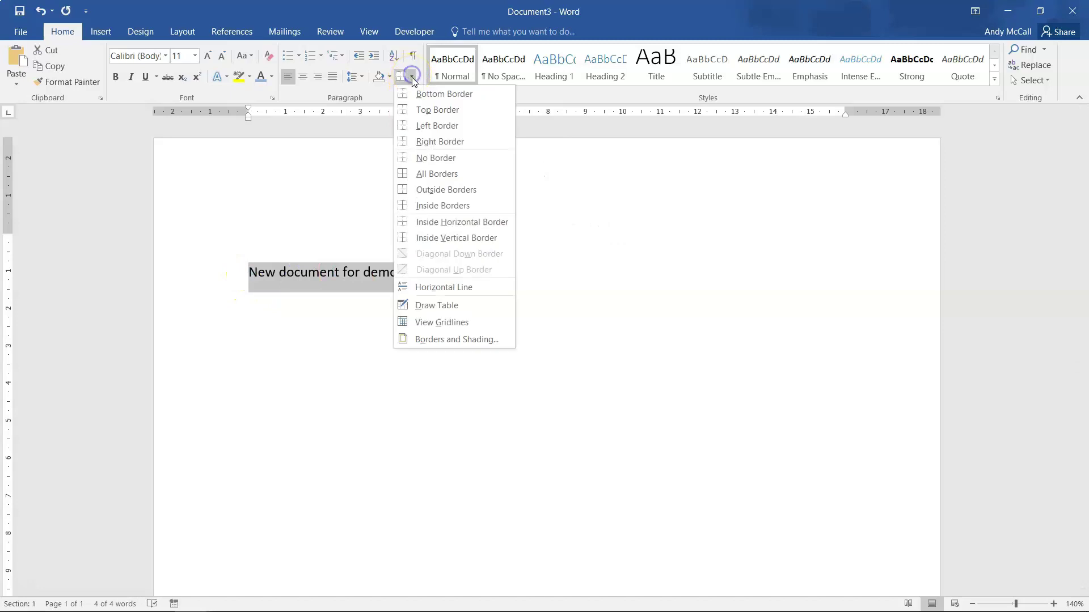
left_click(425, 339)
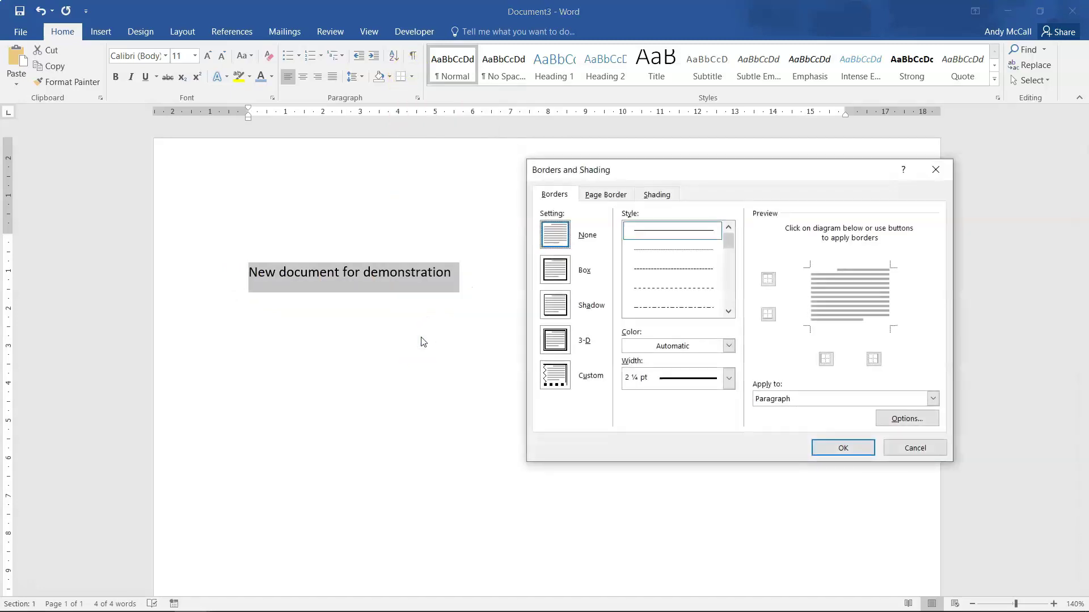
left_click_drag(600, 170, 556, 171)
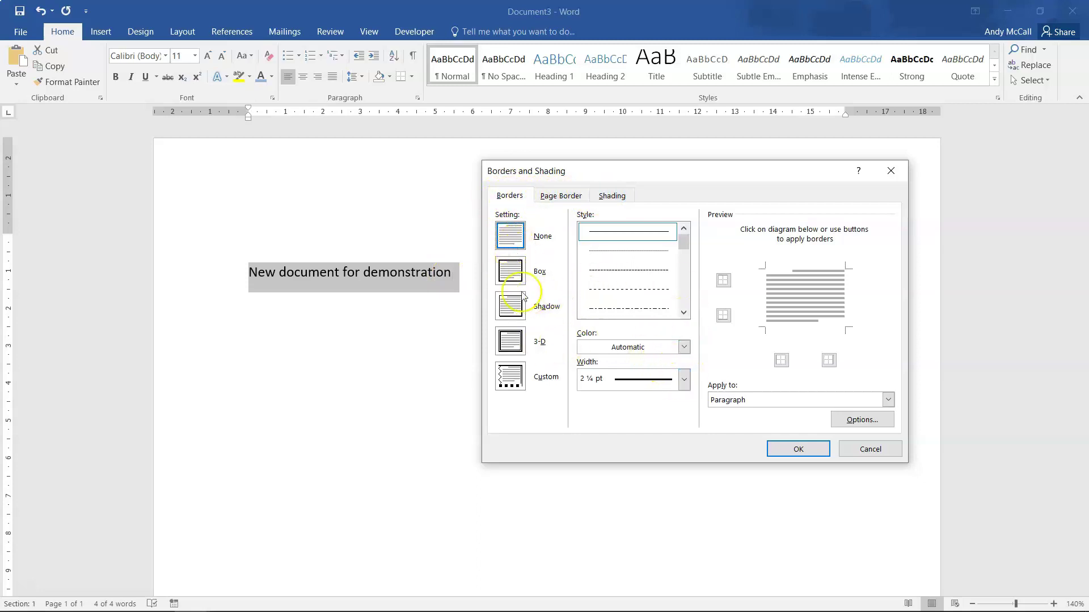
left_click(508, 274)
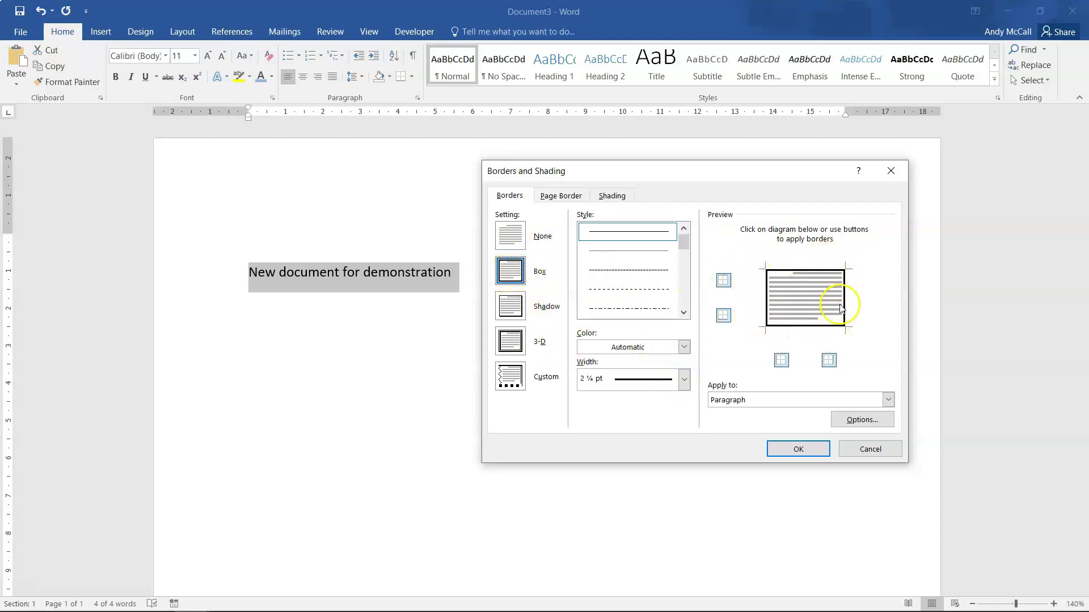
- Set the box border's colour to a light blue theme colour
left_click(683, 348)
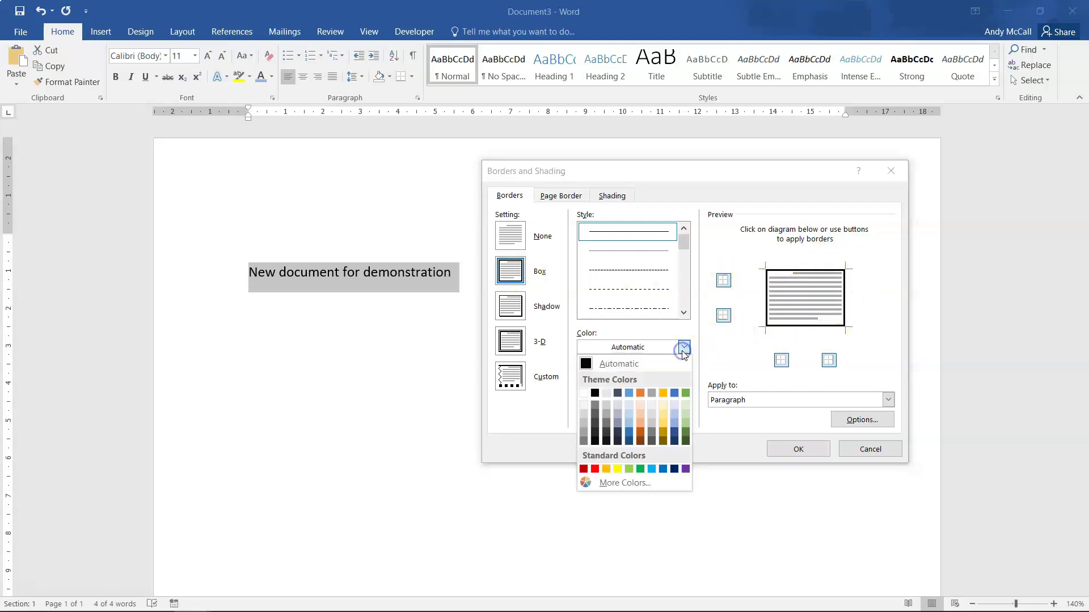
left_click(627, 426)
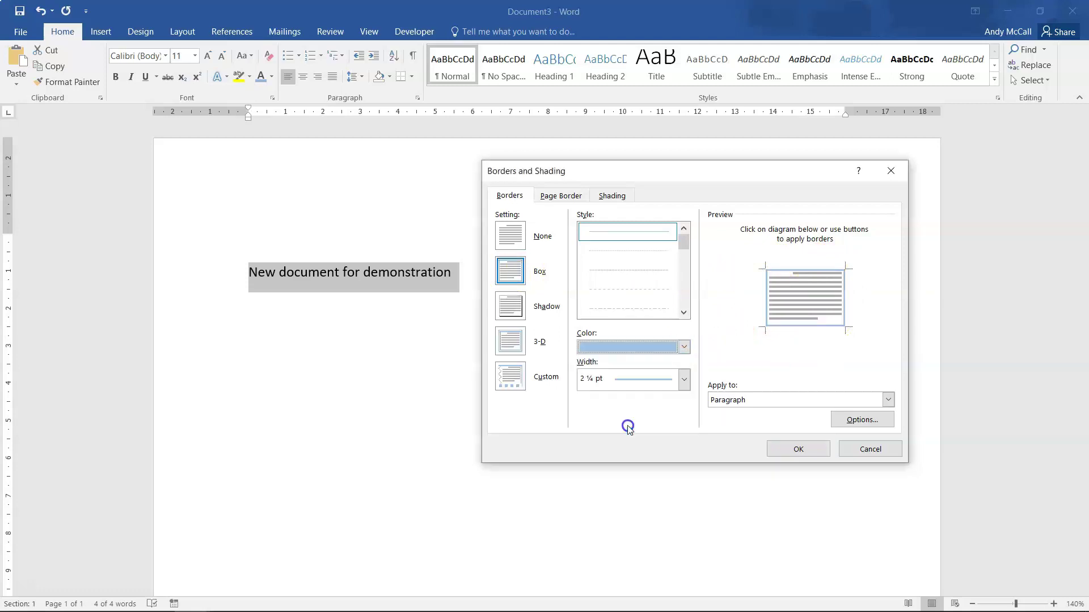
left_click(684, 347)
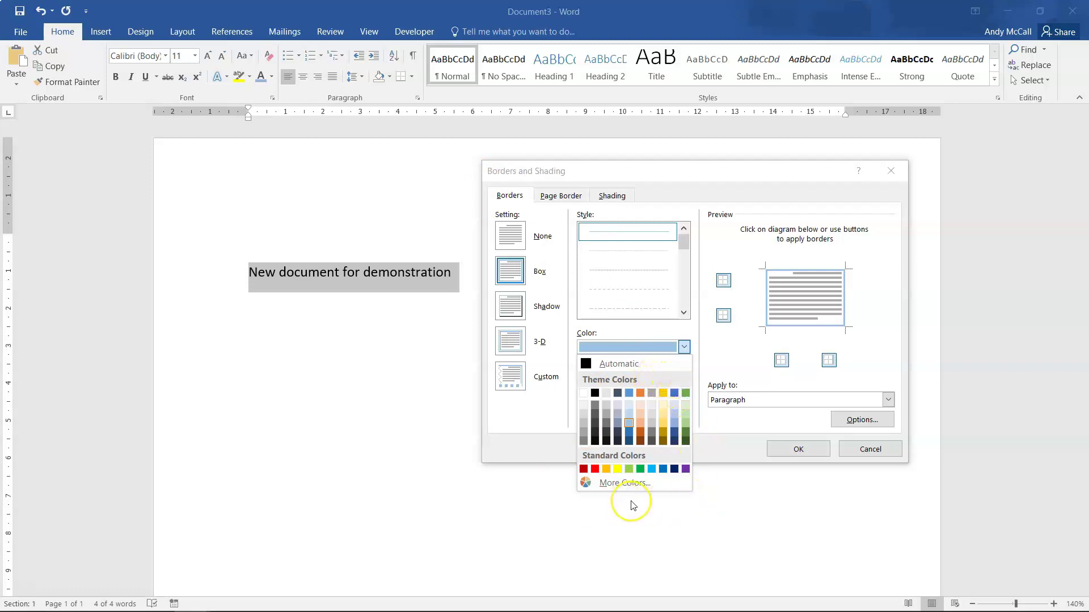
left_click(629, 426)
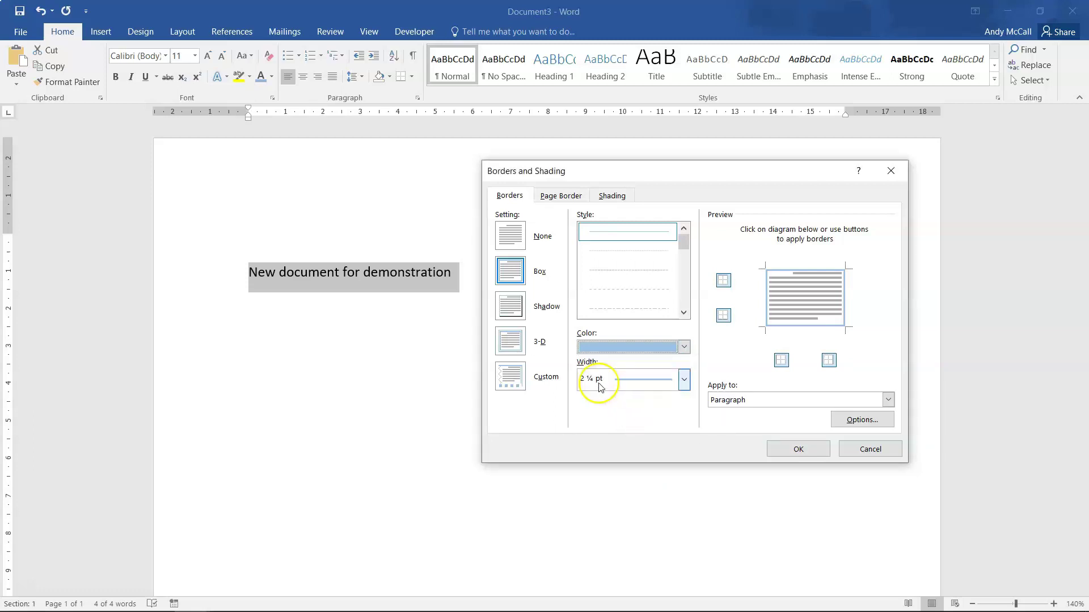
- Set the box border's width to 3 pt and its colour to a darker blue theme colour
left_click(684, 379)
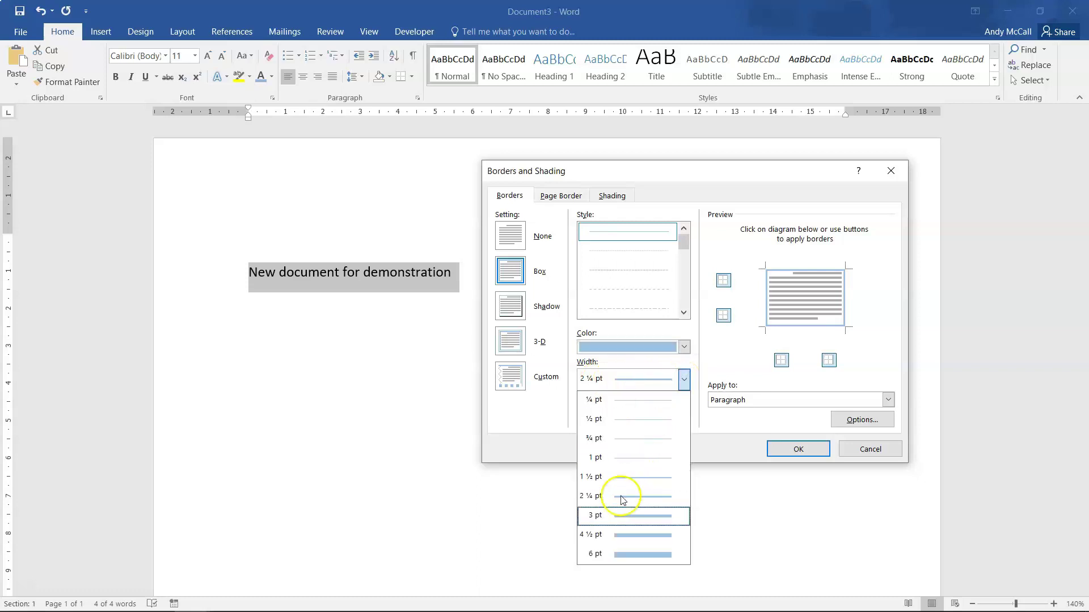
left_click(621, 522)
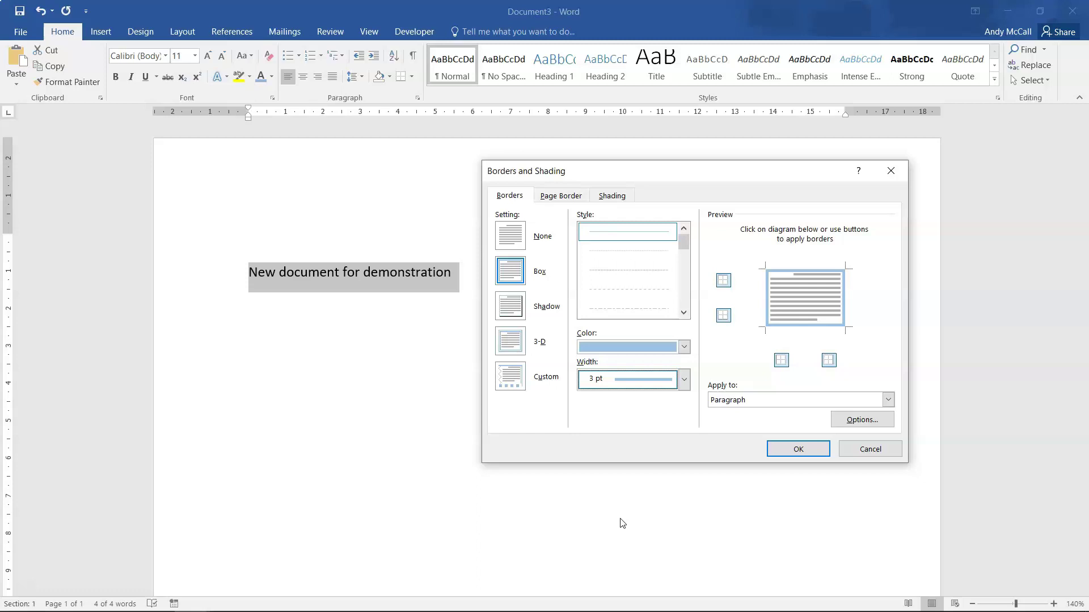
left_click(620, 347)
left_click(632, 438)
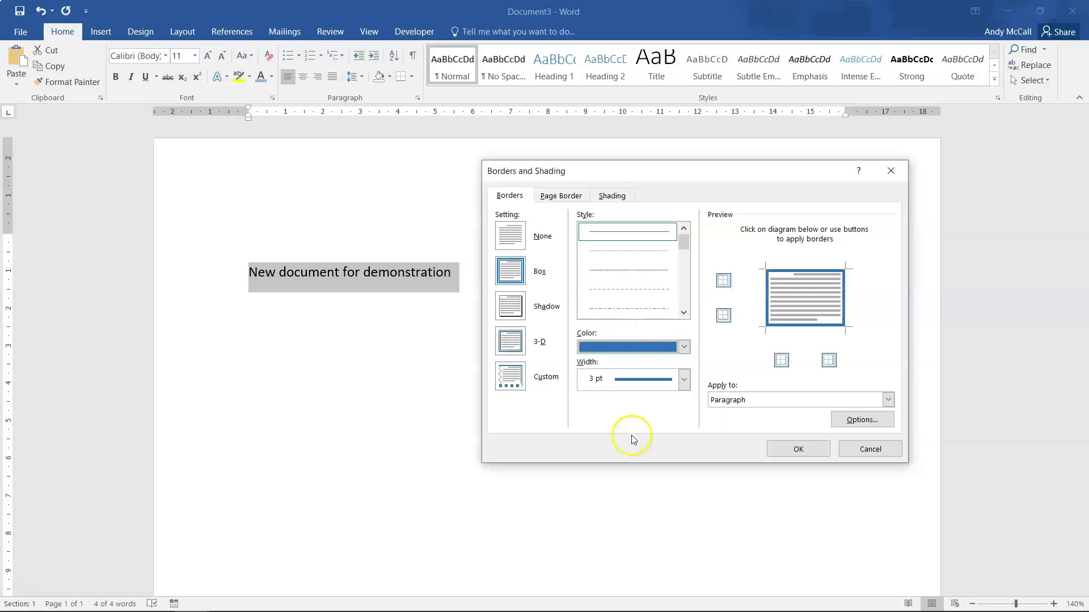
left_click(631, 379)
left_click(616, 511)
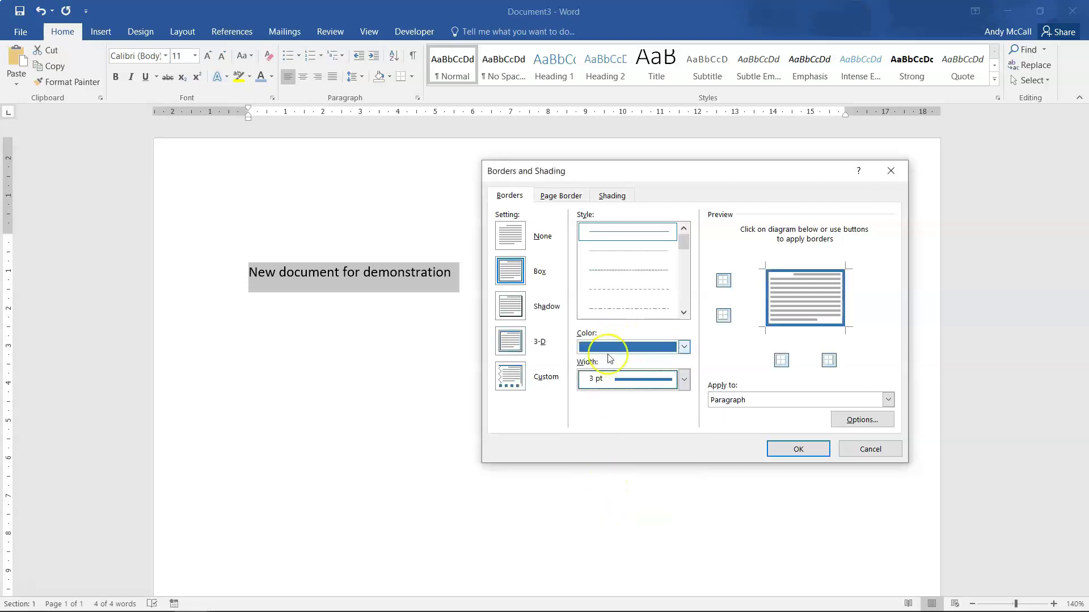
- Try several dashed and dotted line styles, return to the solid single line and apply the box border
left_click(628, 271)
left_click(626, 308)
left_click(624, 290)
left_click(620, 264)
left_click(618, 234)
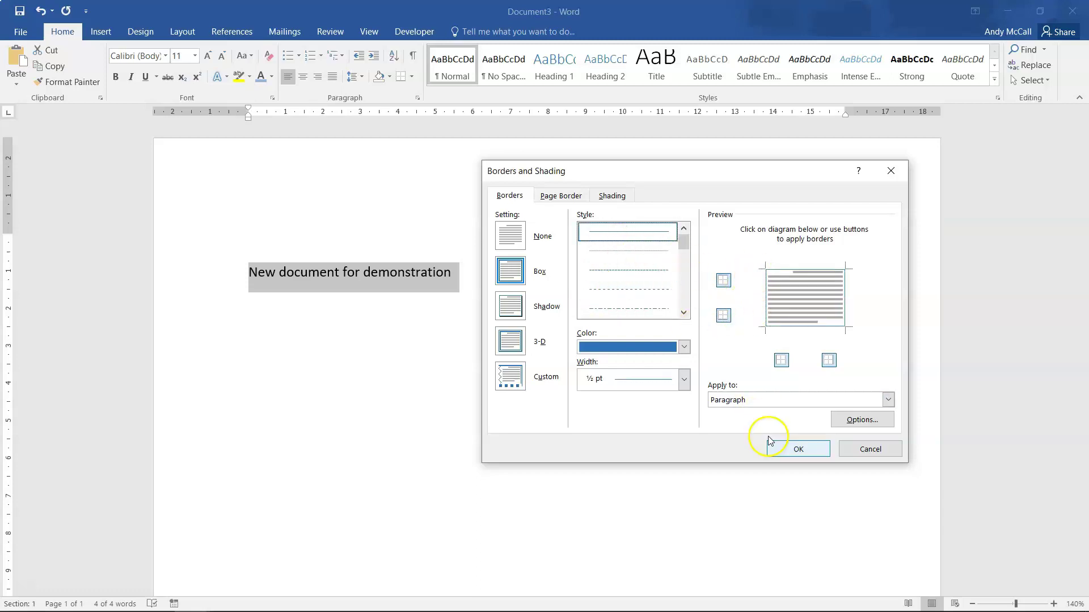
left_click(778, 454)
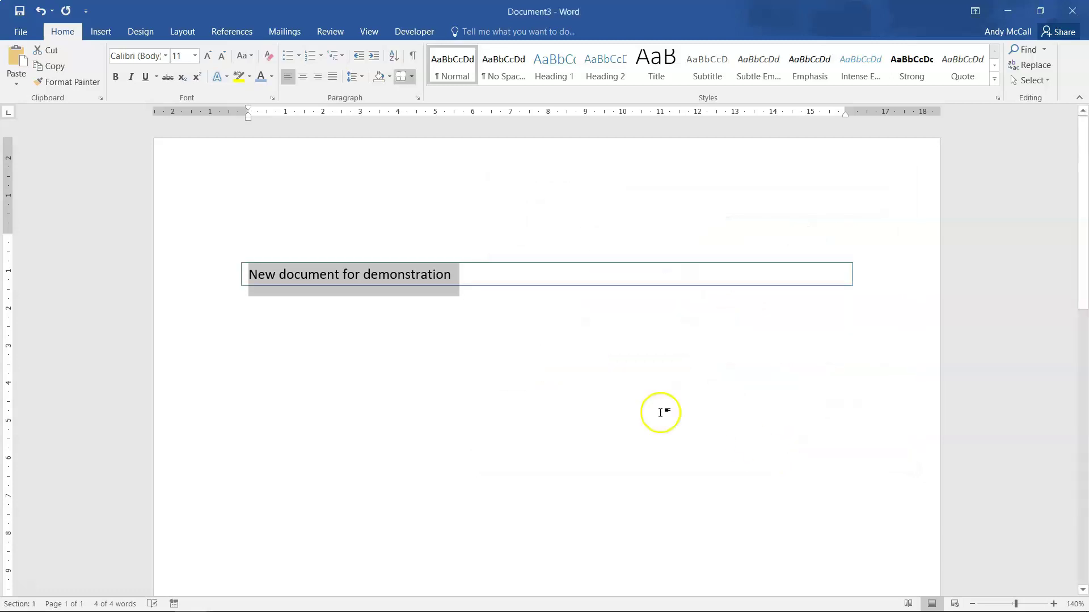
- Set the width of the box border around "New document for demonstration" to 3 pt and apply it
left_click(304, 296)
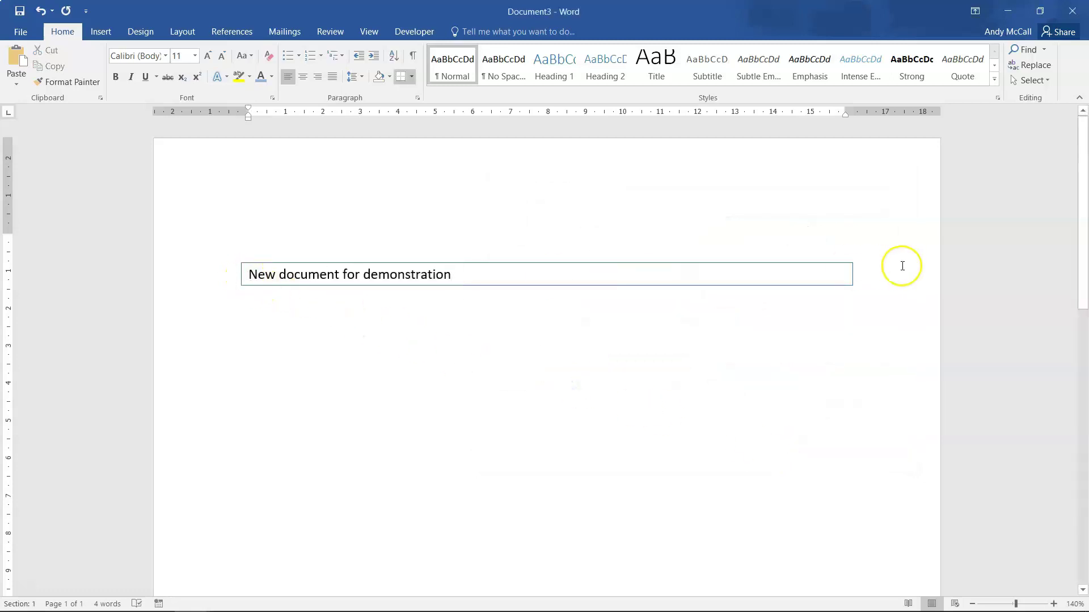
left_click_drag(451, 274, 245, 277)
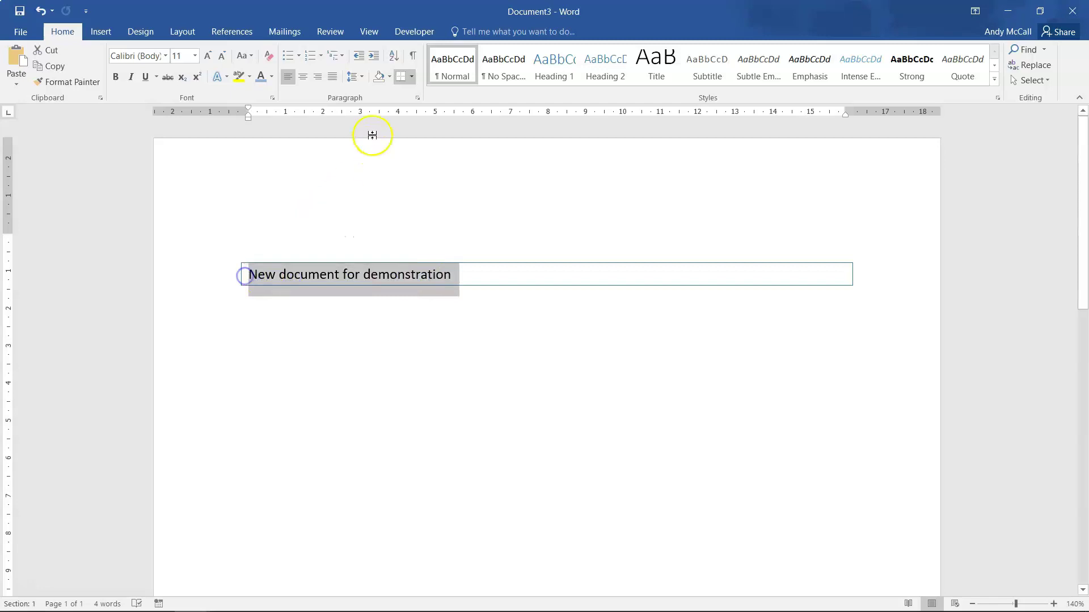
left_click(406, 79)
key("ctrl+z")
left_click(412, 80)
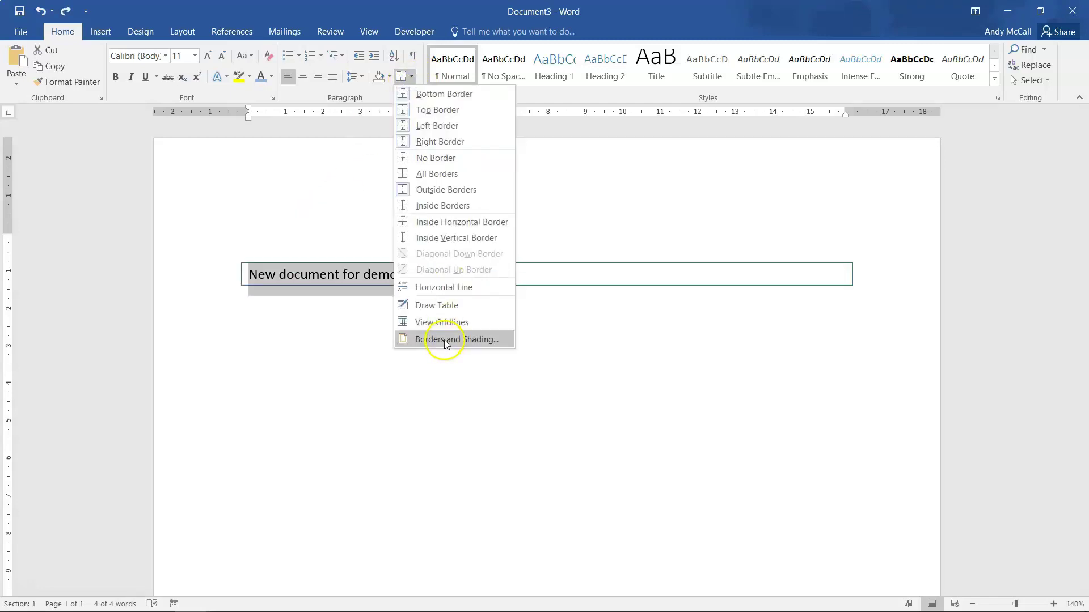
left_click(445, 339)
left_click(629, 384)
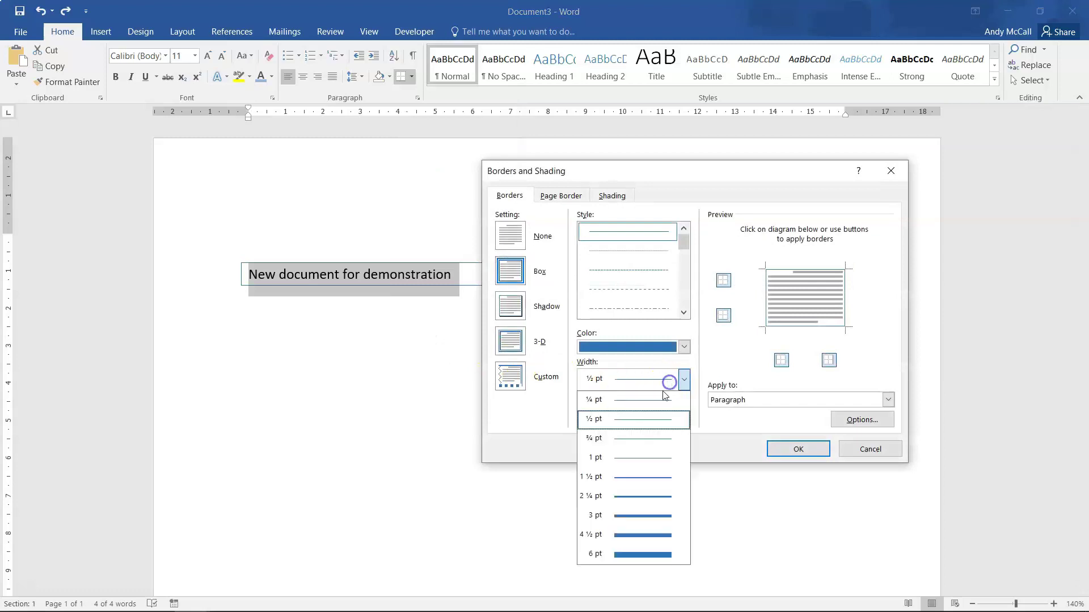
left_click(634, 510)
left_click(782, 448)
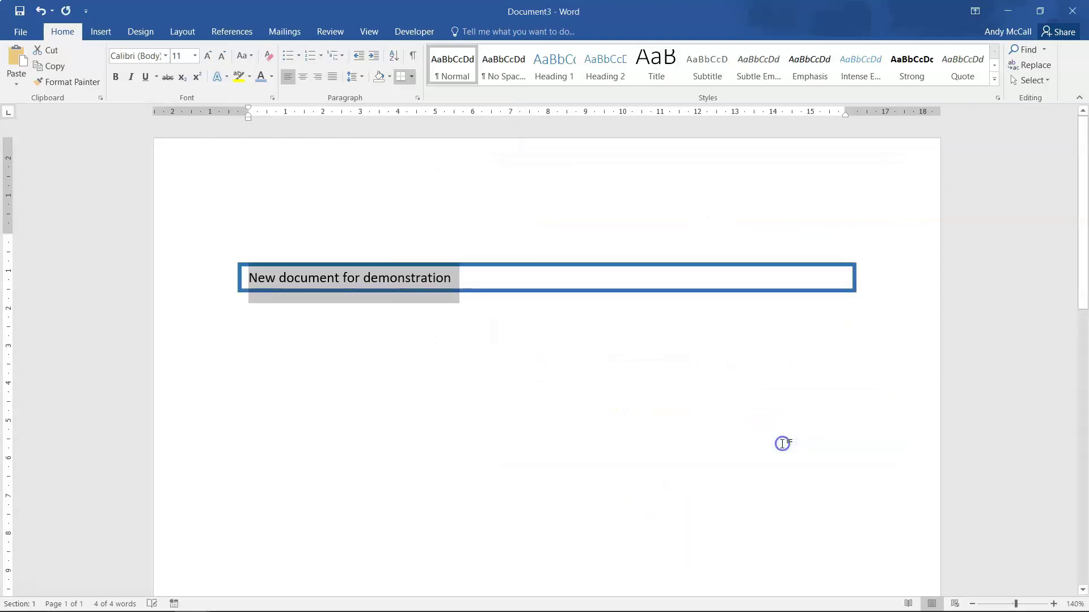
left_click(782, 444)
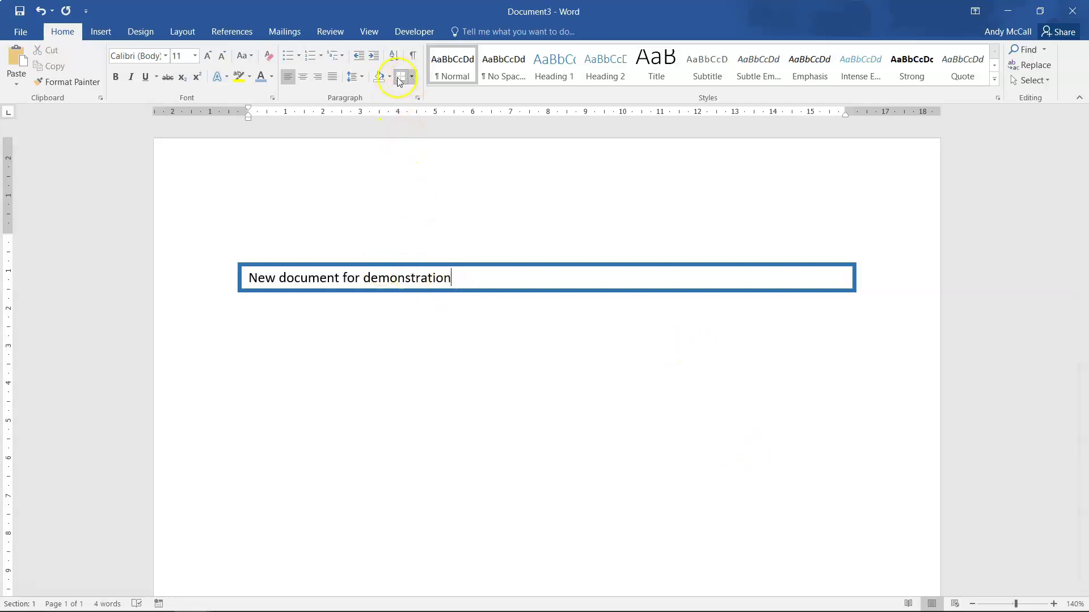
- Close the demonstration document without saving and go to the Copy and Paste / Cut and Paste section of M3 Word Demonstration
left_click(1072, 11)
left_click(540, 342)
scroll(533, 349, "down", 10)
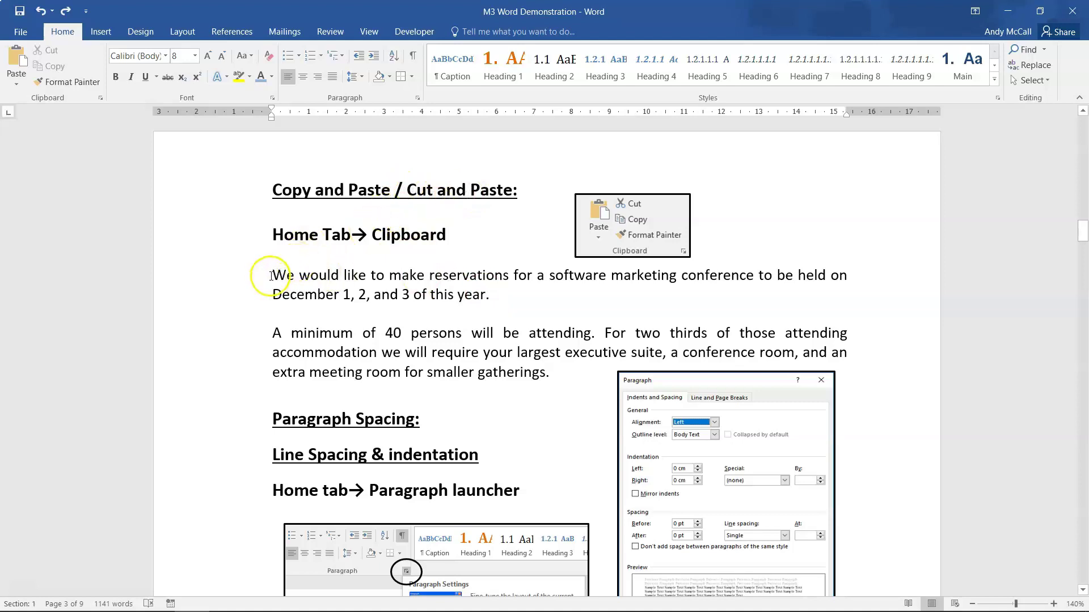
- Cut the "We would like to make reservations" paragraph, paste it after "smaller gatherings.", and undo the move
left_click_drag(275, 275, 498, 293)
key("ctrl+c")
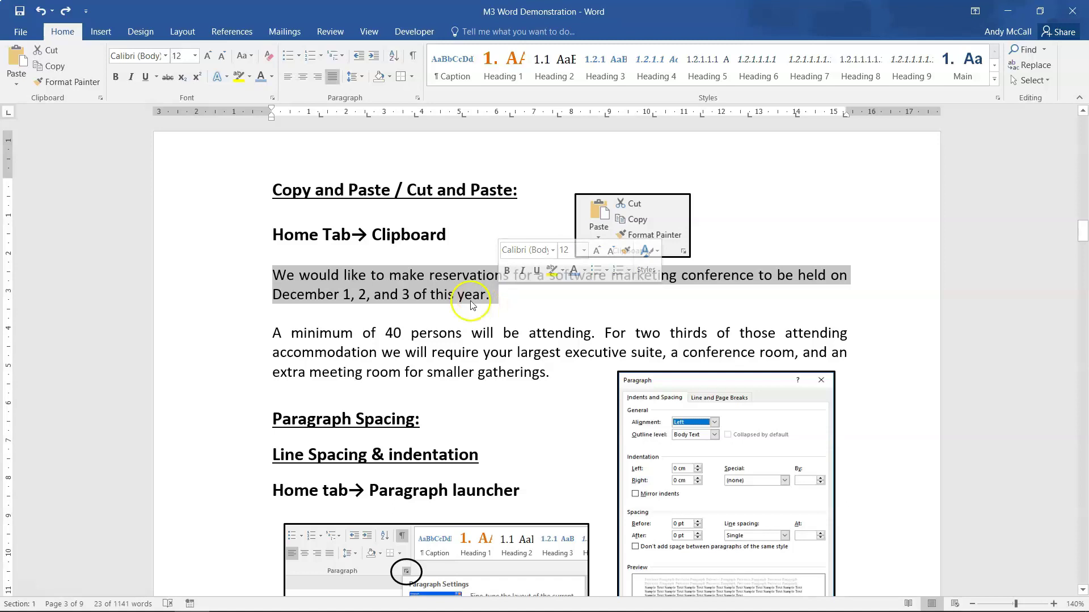
left_click(49, 54)
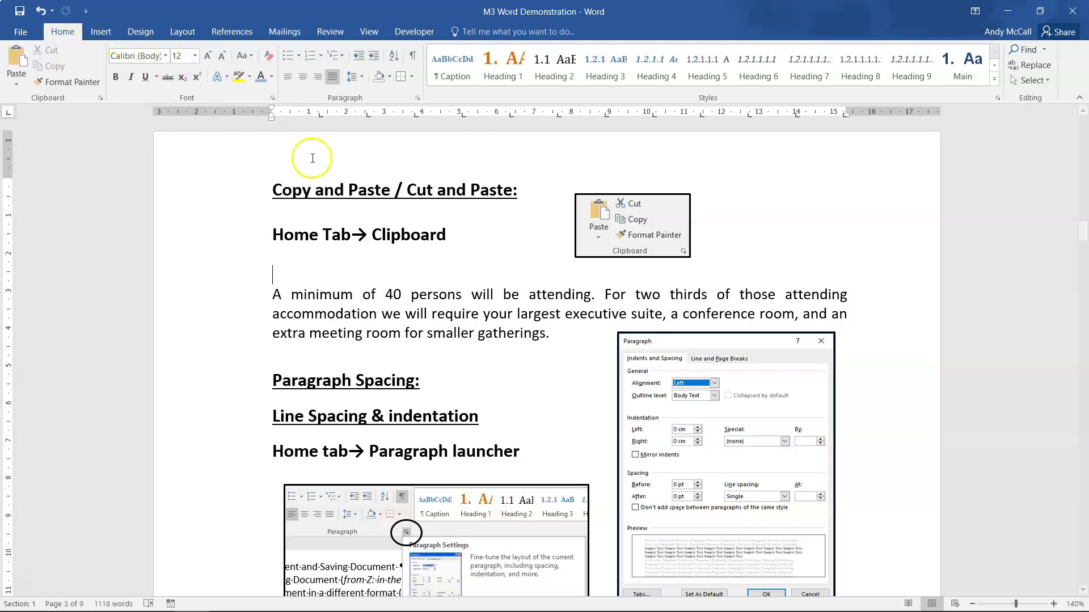
left_click(562, 331)
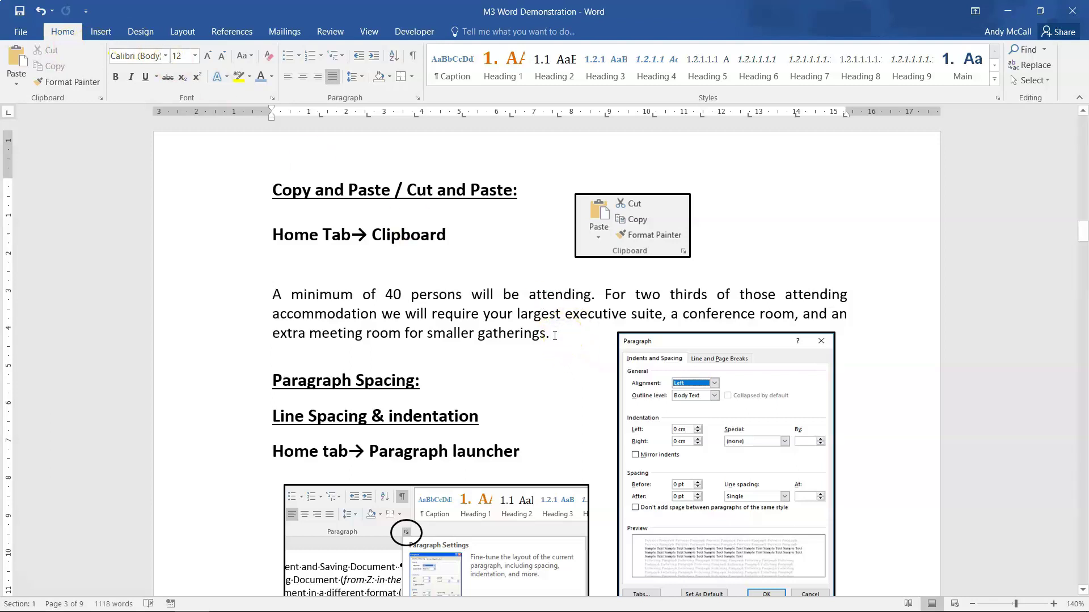
left_click(15, 60)
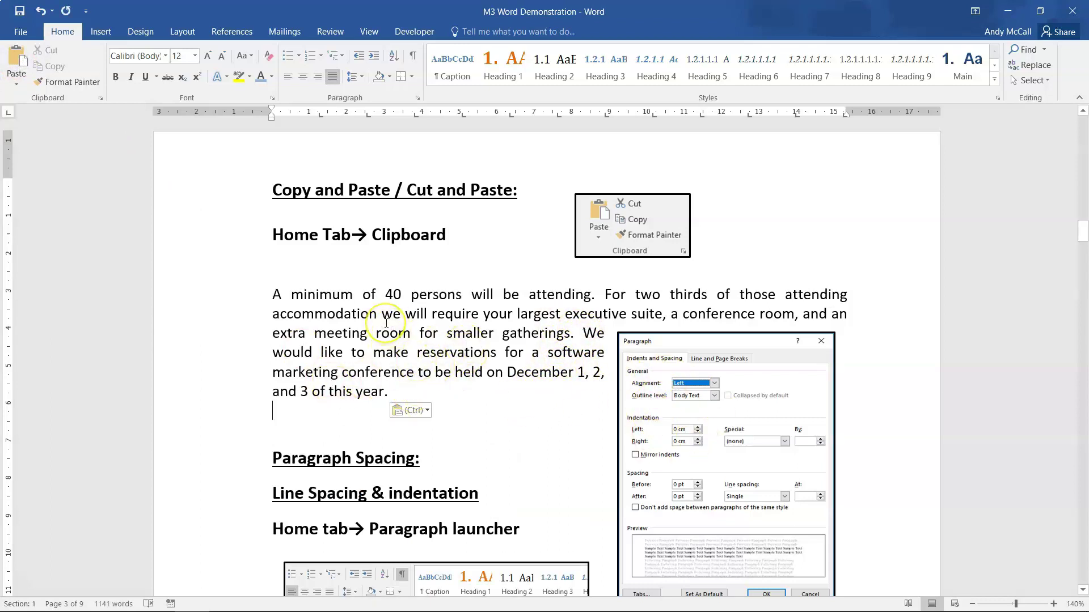
key("ctrl+z")
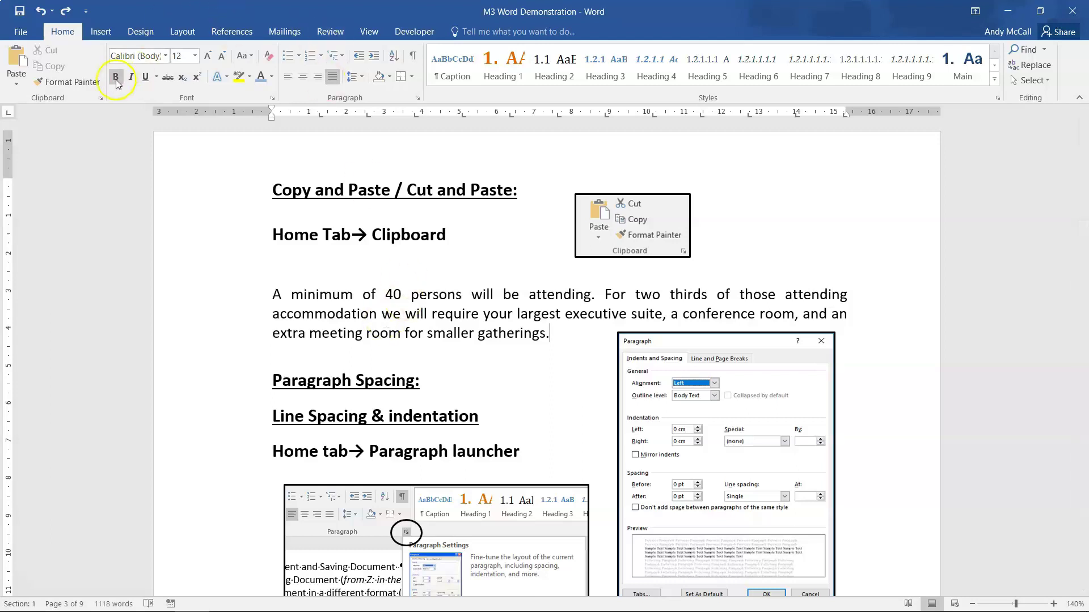
key("ctrl+z")
- Repeat the cut and paste of the reservations paragraph to the end of the "A minimum of 40 persons" paragraph and undo it again
left_click_drag(243, 304, 273, 275)
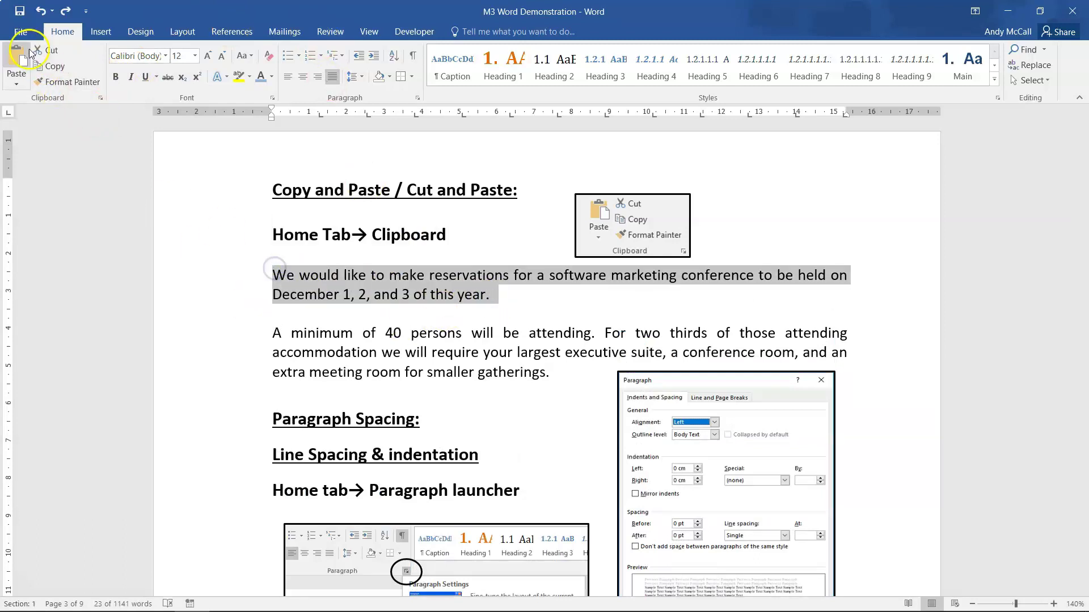
left_click(48, 50)
left_click(550, 333)
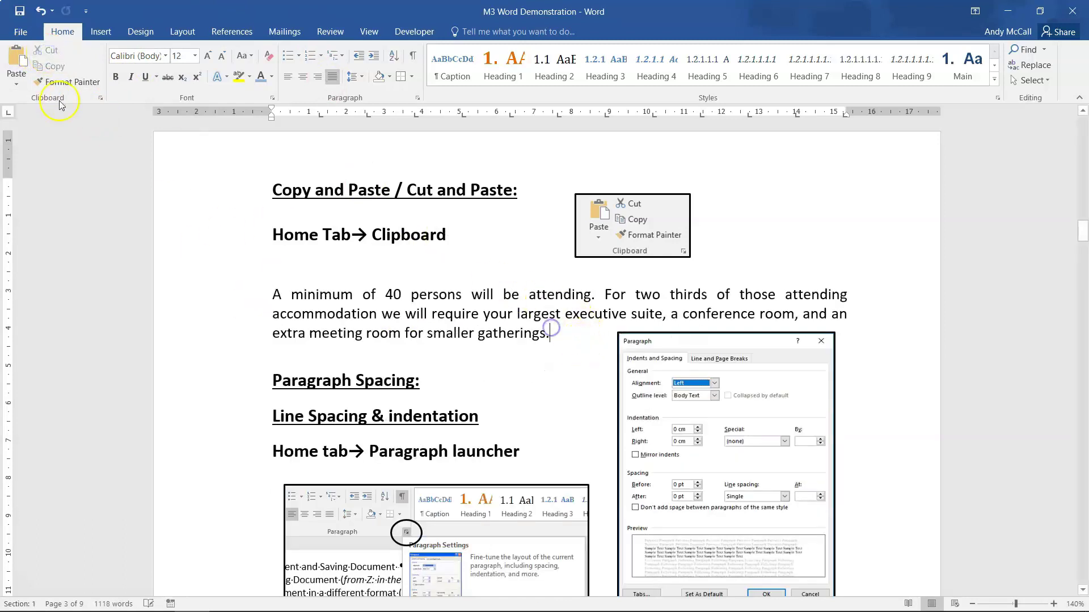
left_click(16, 54)
key("ctrl+z")
key("ctrl+z")
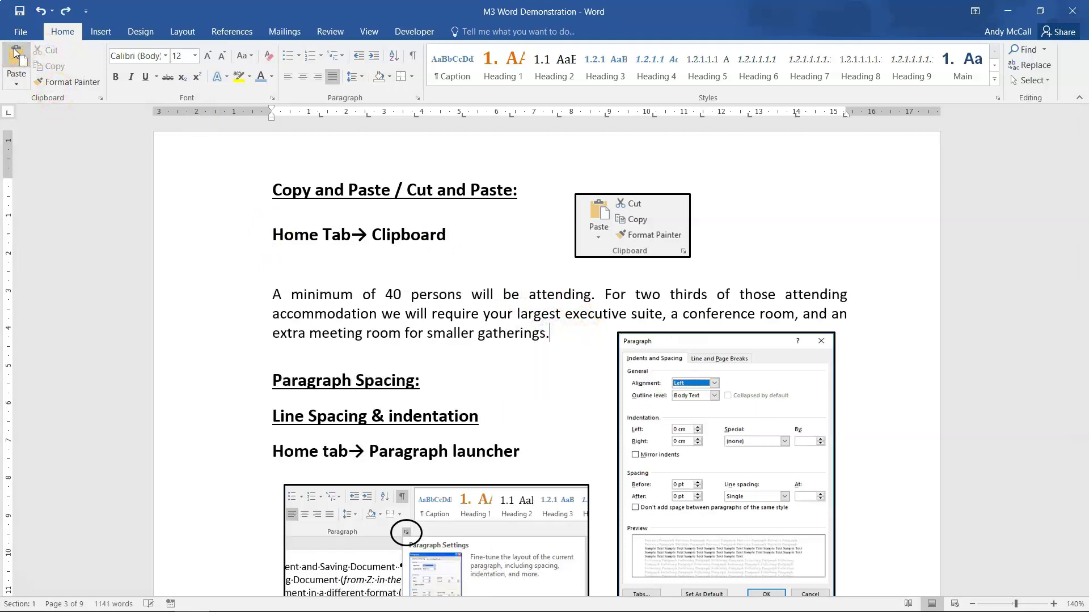
left_click(55, 66)
left_click(471, 333)
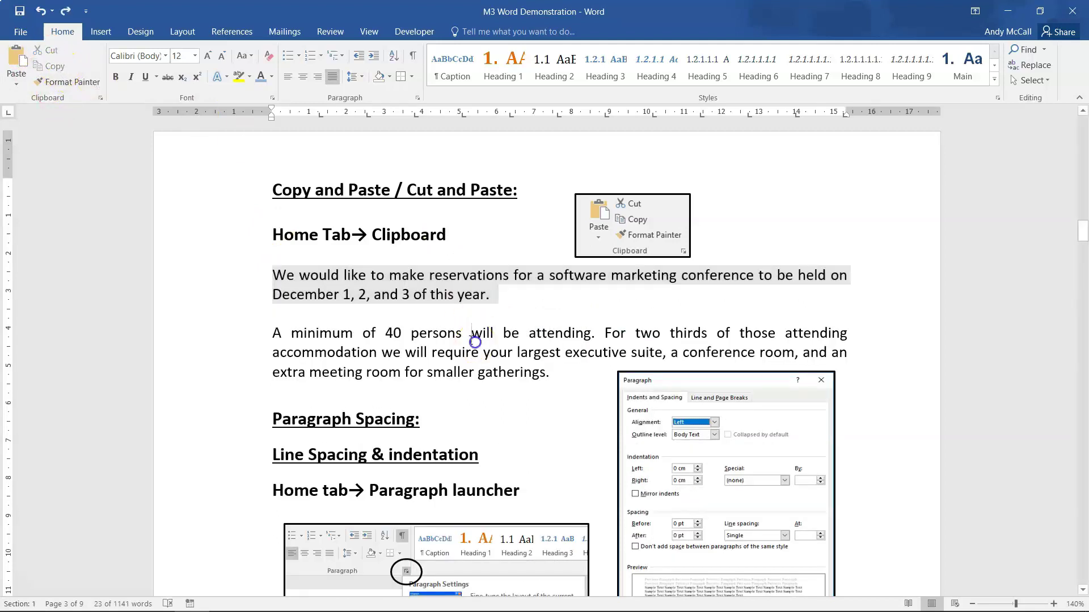
- Copy the "We would like to make reservations" paragraph, paste the copy after "smaller gatherings.", and undo the paste
left_click_drag(496, 294, 275, 275)
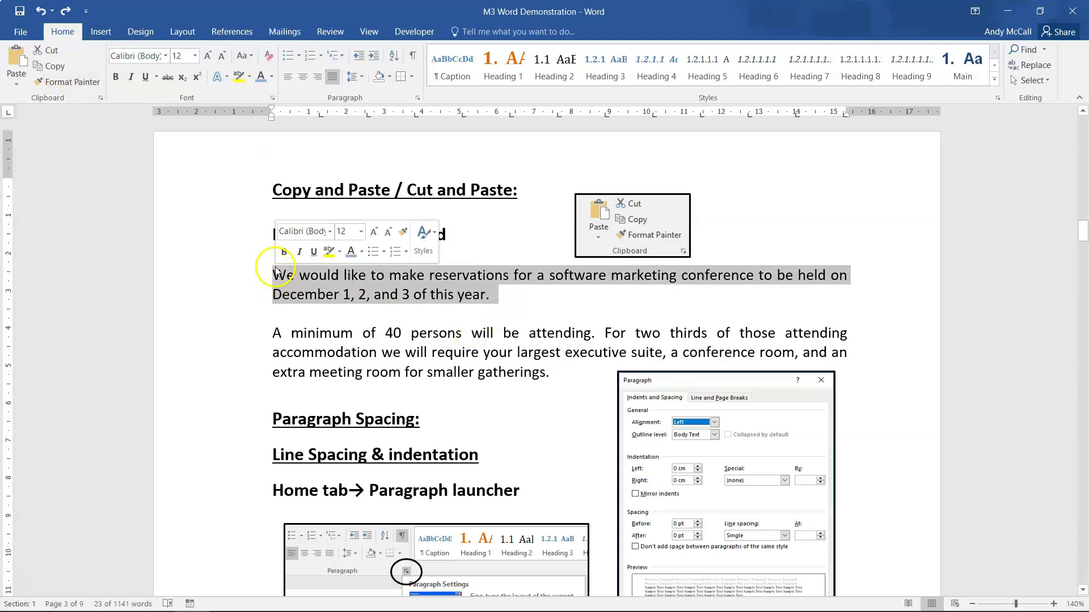
left_click(51, 66)
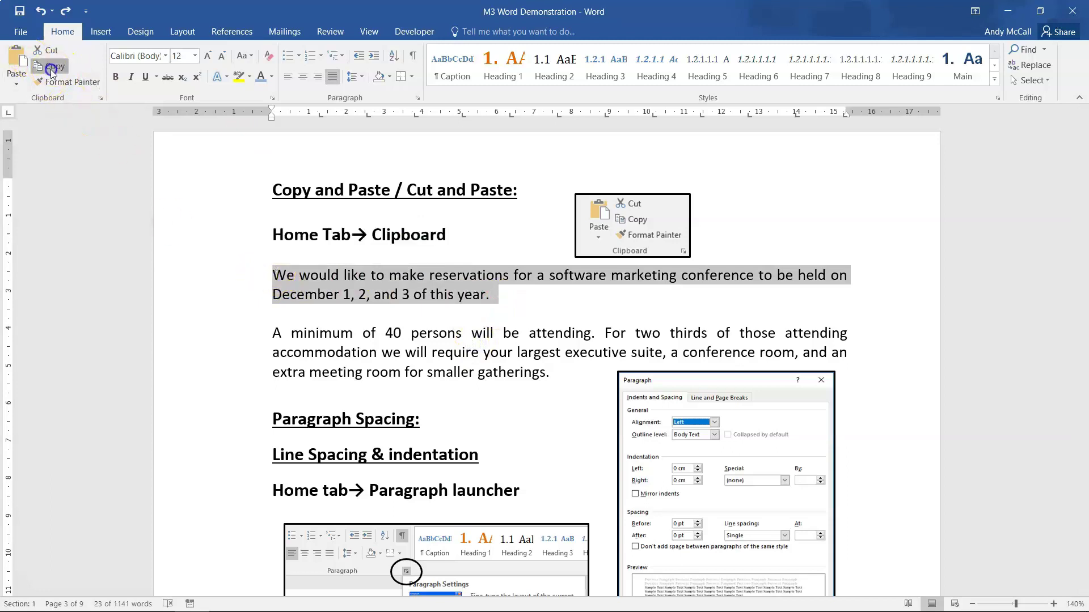
left_click(564, 375)
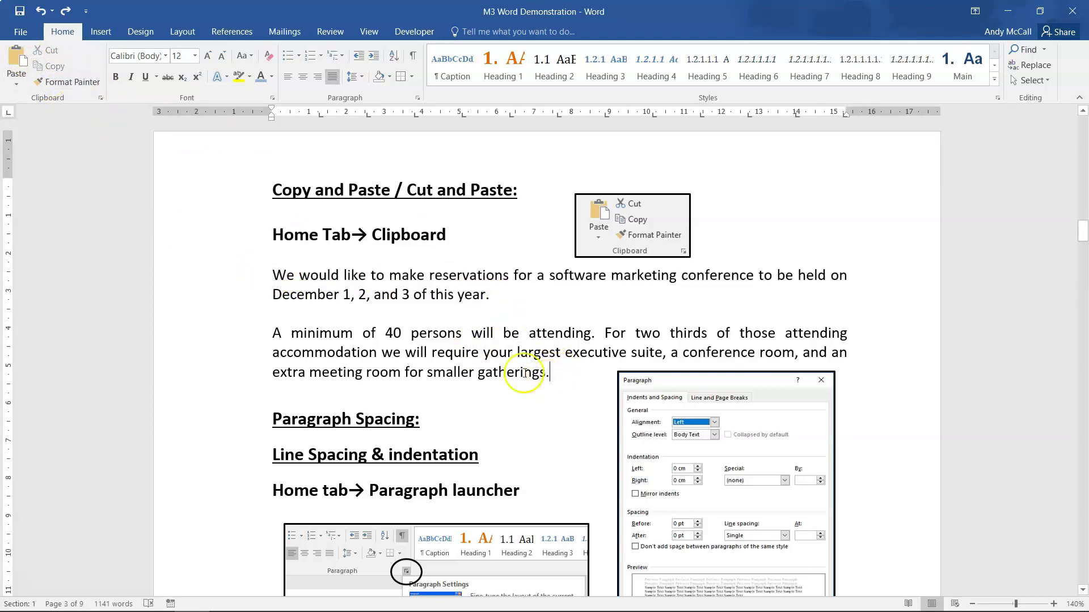
left_click(16, 59)
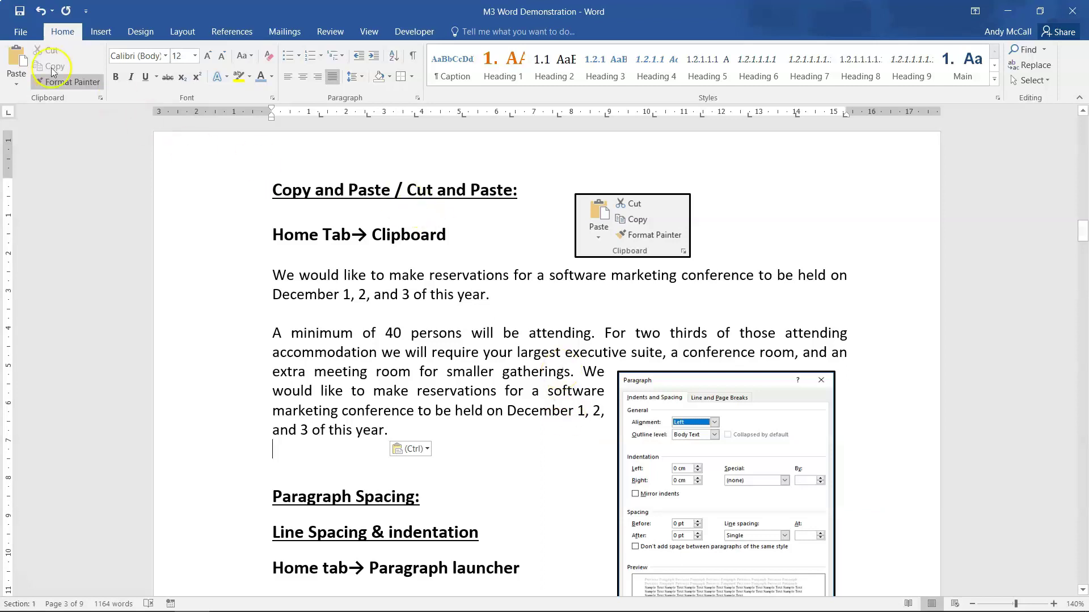
key("ctrl+z")
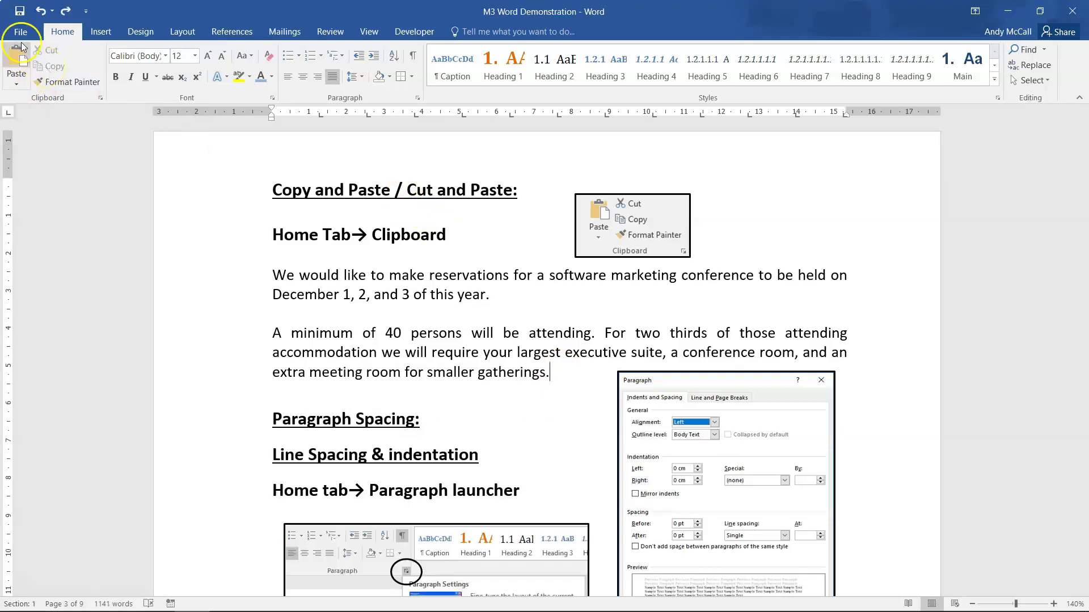
- Examine the cut, copy and paste options in the context menu of the selected reservations paragraph without applying any
left_click(459, 296)
left_click_drag(459, 295, 287, 275)
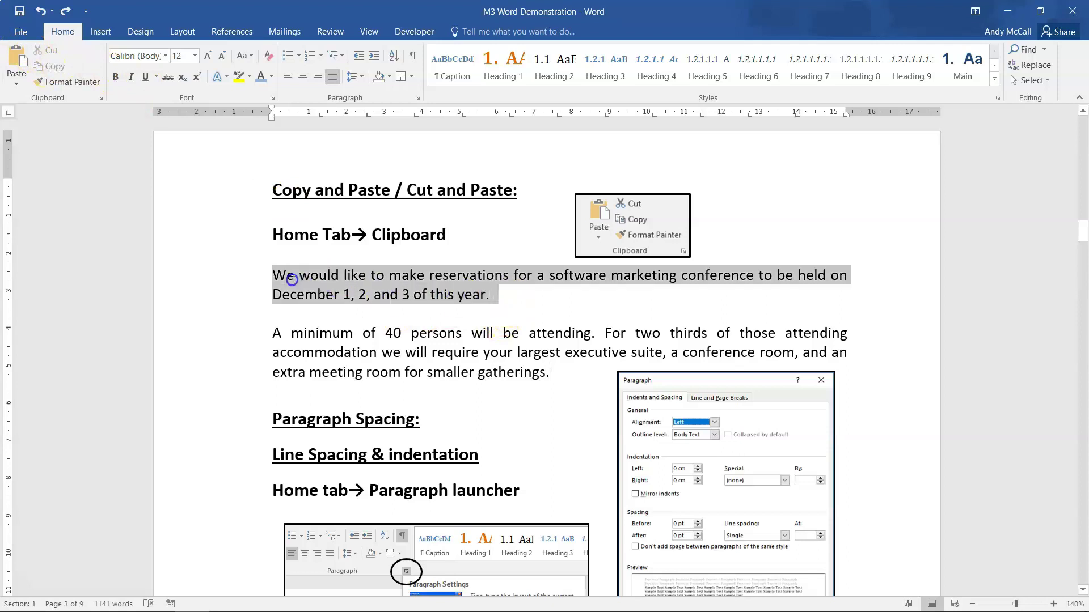
right_click(328, 290)
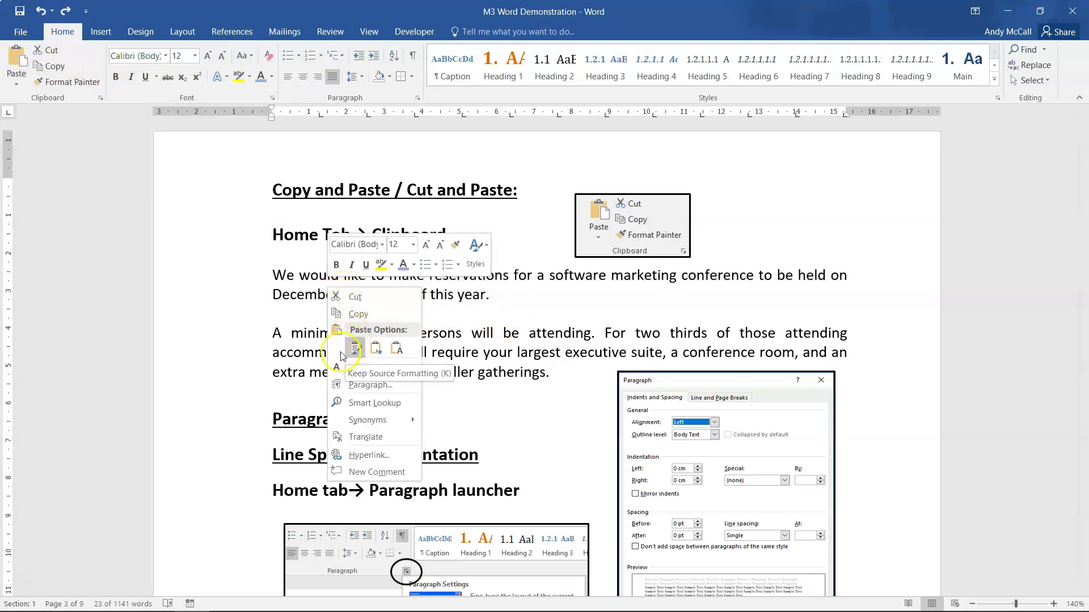
key("Escape")
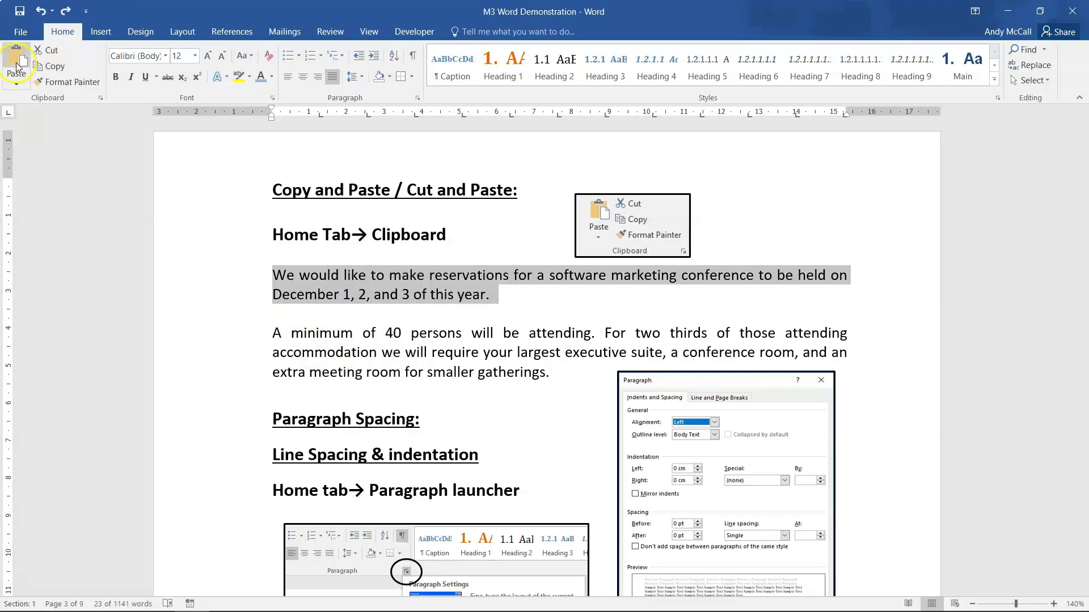
left_click(379, 313)
triple_click(442, 286)
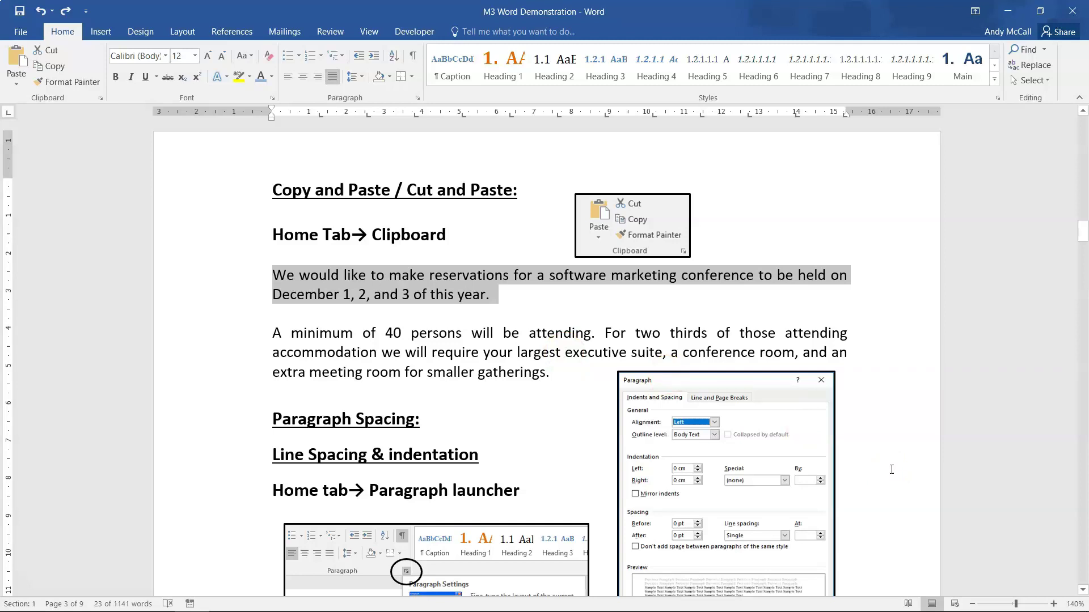
left_click(576, 378)
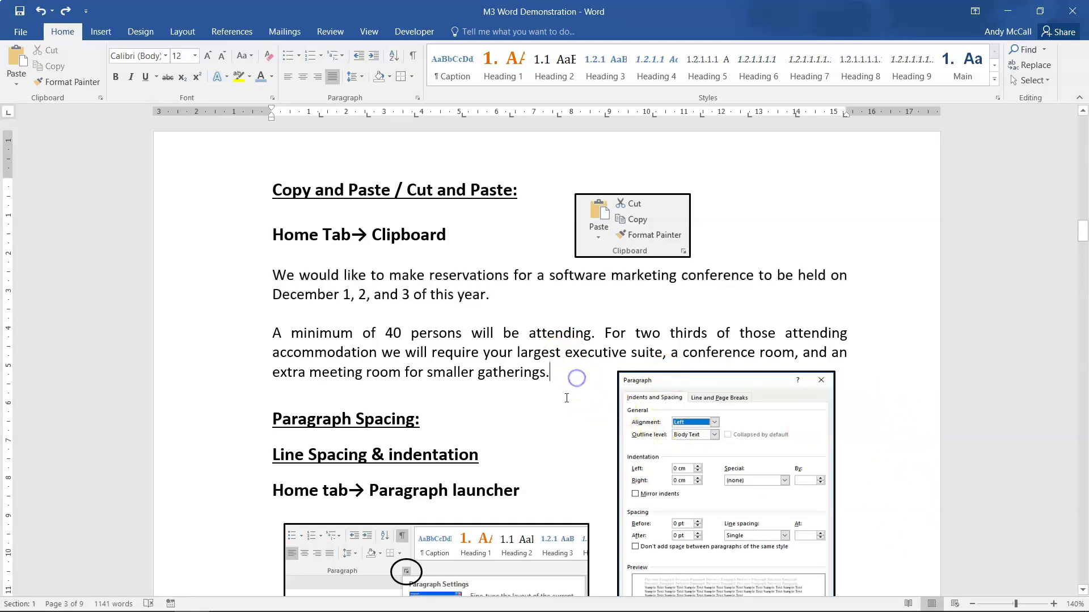
- Open the Paragraph settings for the reservations text in the Paragraph Spacing section
scroll(566, 399, "down", 5)
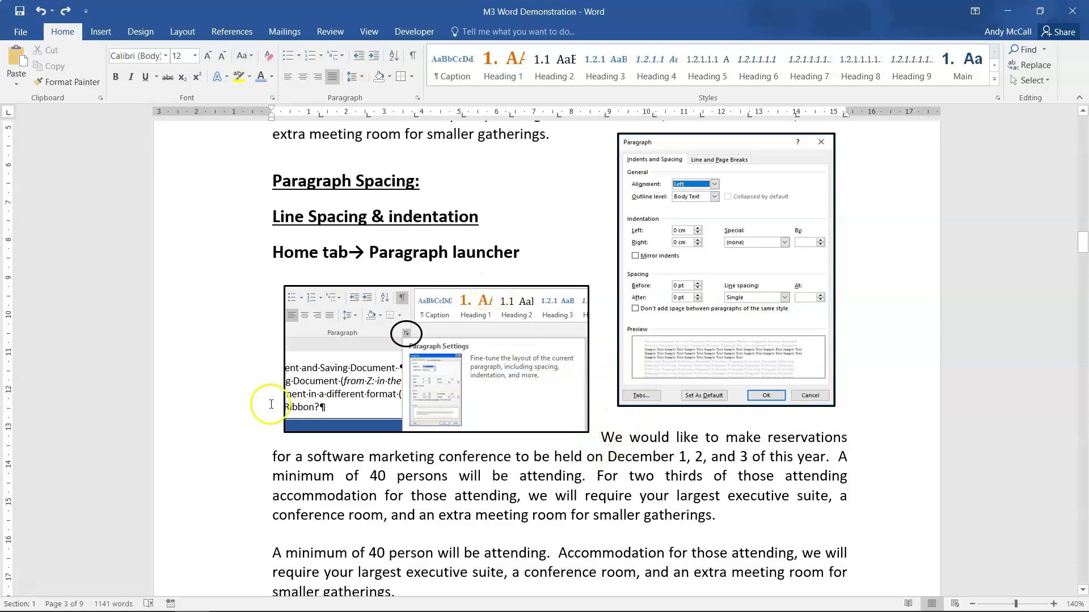
scroll(287, 436, "down", 1)
left_click_drag(601, 391, 548, 529)
left_click(548, 528)
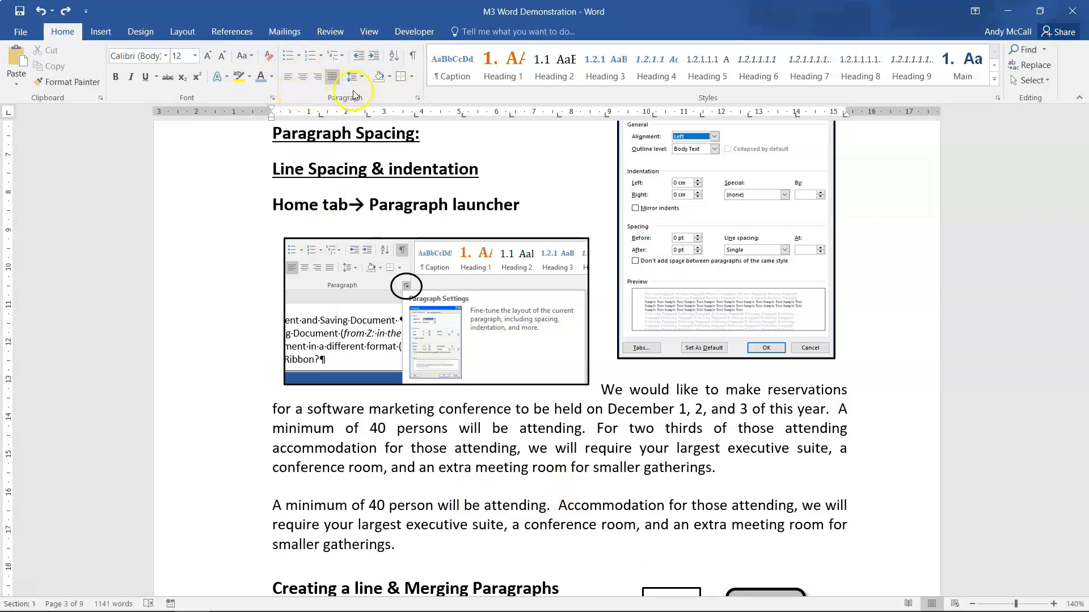
left_click(417, 100)
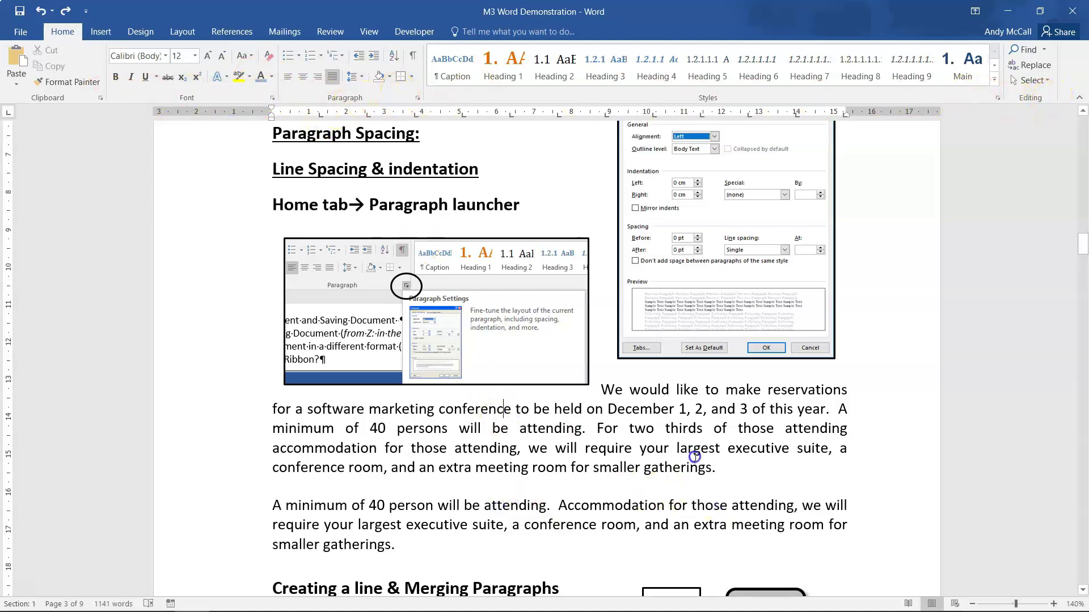
- Select the reservations paragraph in the Paragraph Spacing section and review its indentation and spacing settings without changing anything
left_click_drag(728, 469, 601, 387)
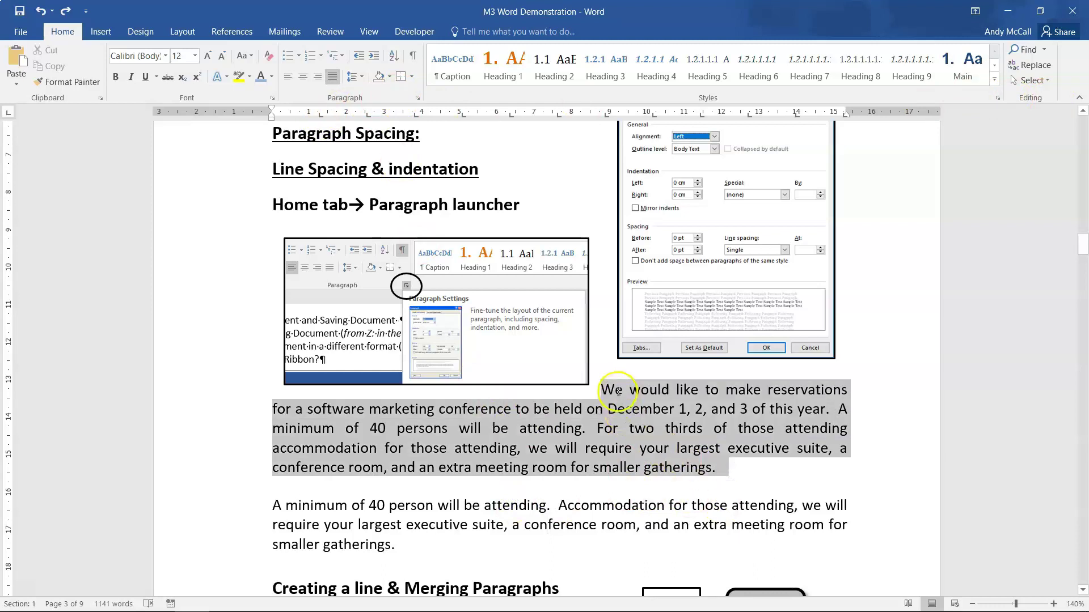
left_click(418, 100)
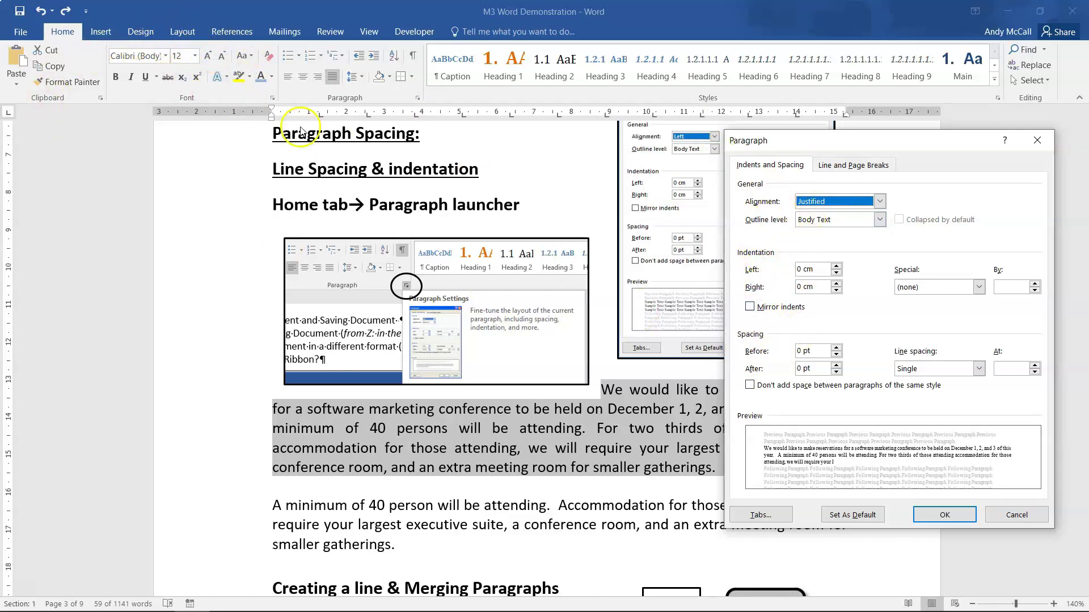
left_click_drag(786, 140, 693, 136)
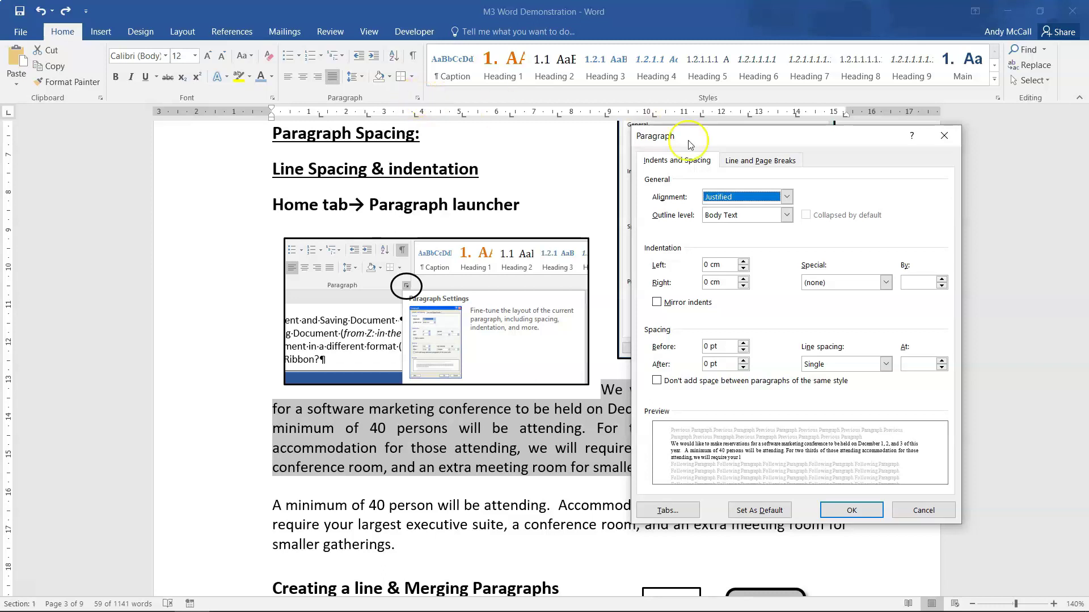
left_click(922, 510)
scroll(439, 406, "down", 5)
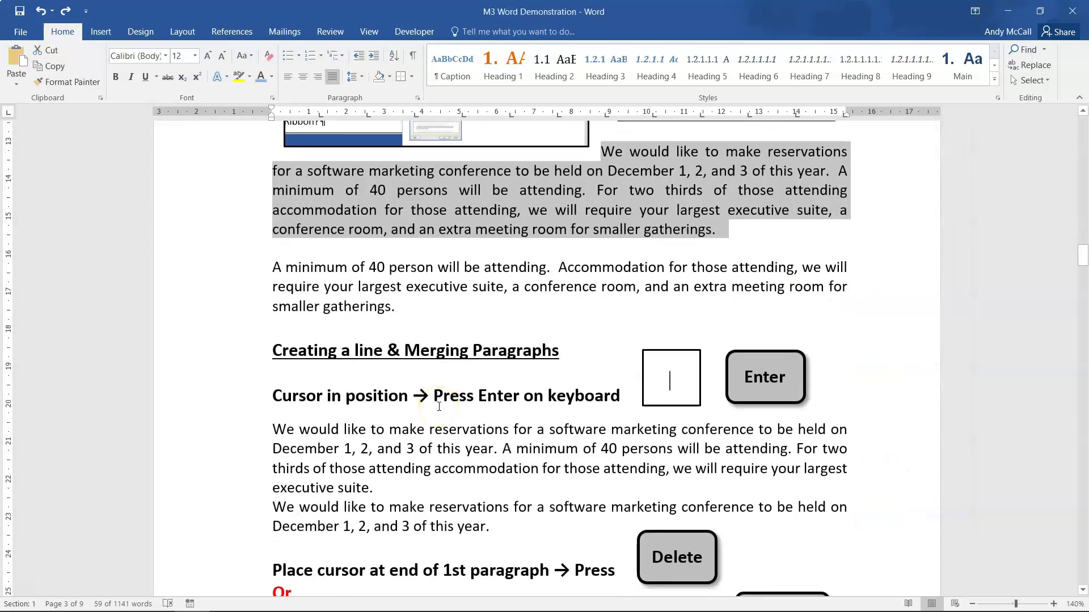
scroll(439, 407, "up", 3)
mouse_move(11, 578)
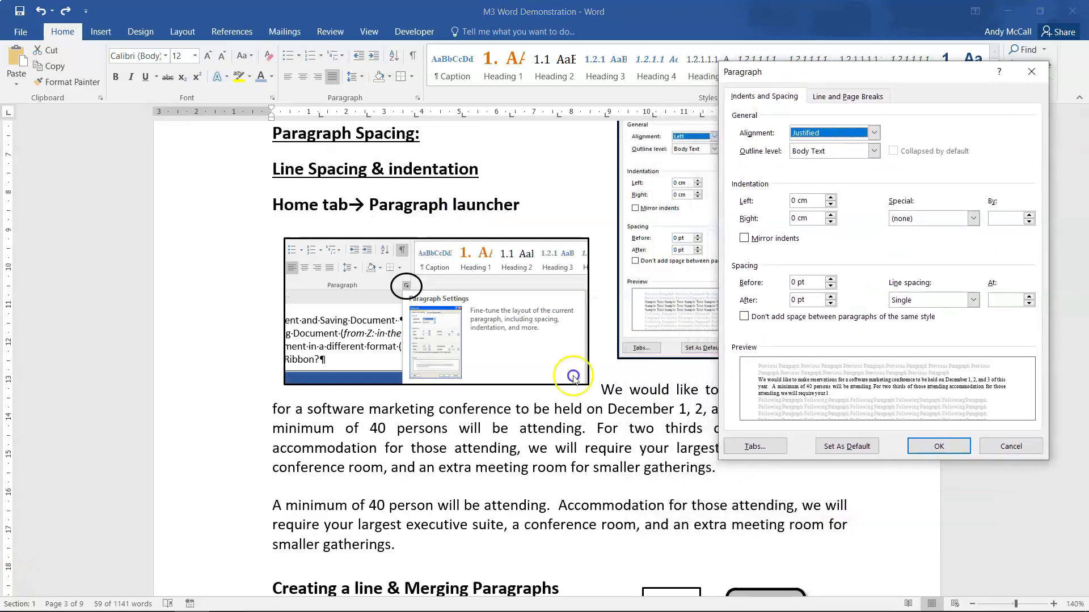
left_click(1008, 450)
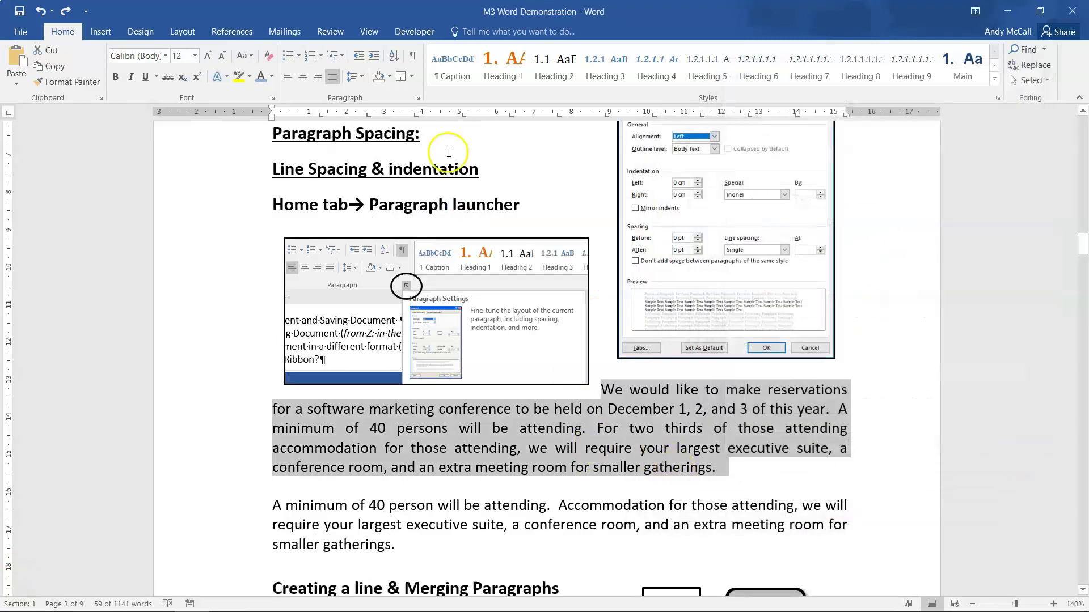
- Set the spacing after the reservations paragraph to 24 pt and apply it
left_click(417, 101)
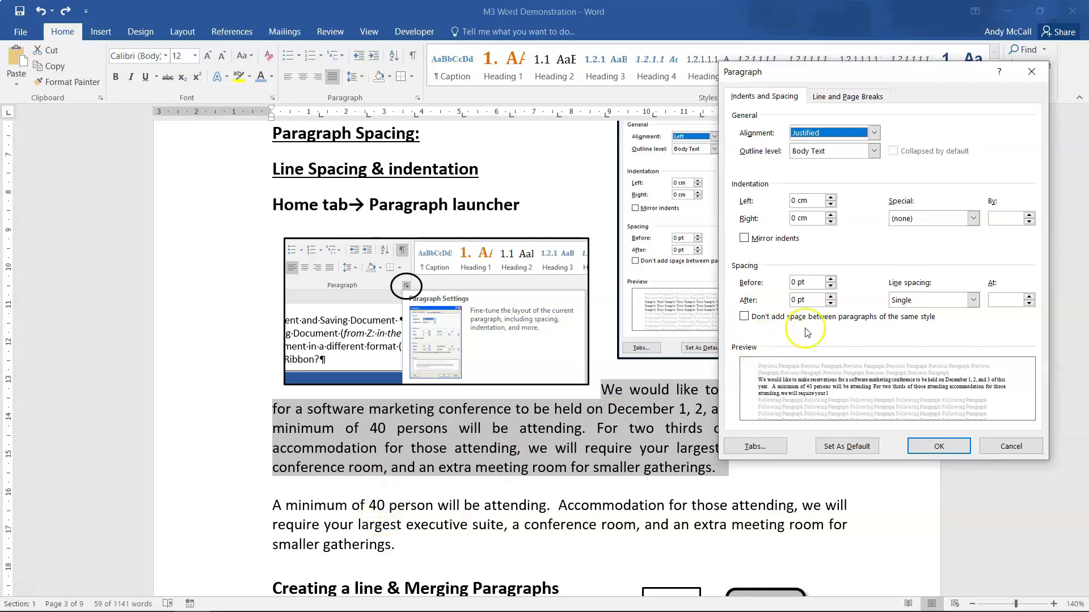
left_click(830, 296)
left_click(831, 296)
left_click(830, 296)
left_click(831, 296)
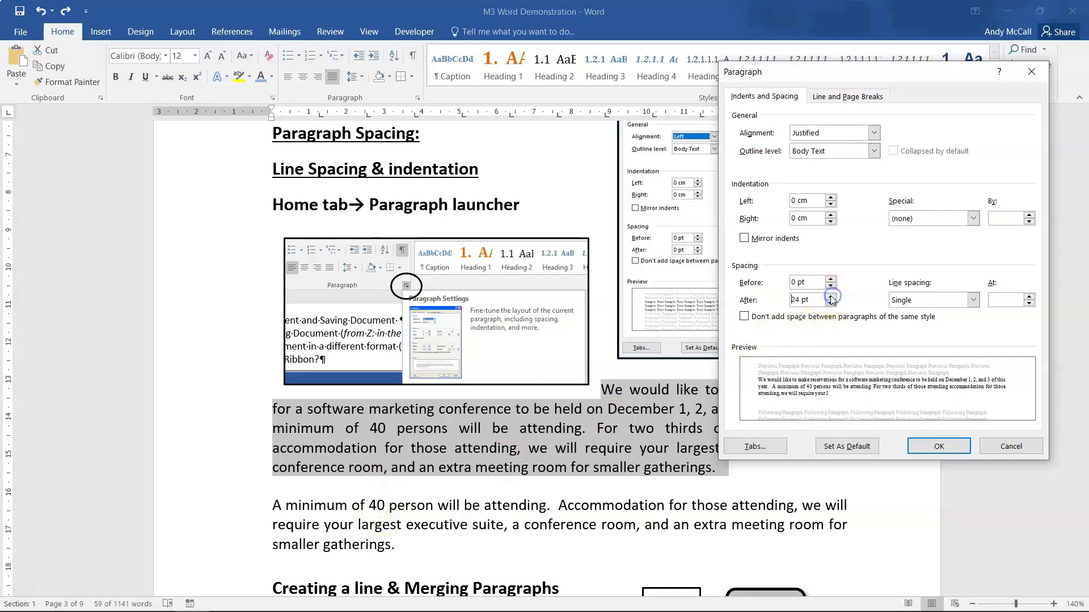
left_click(924, 451)
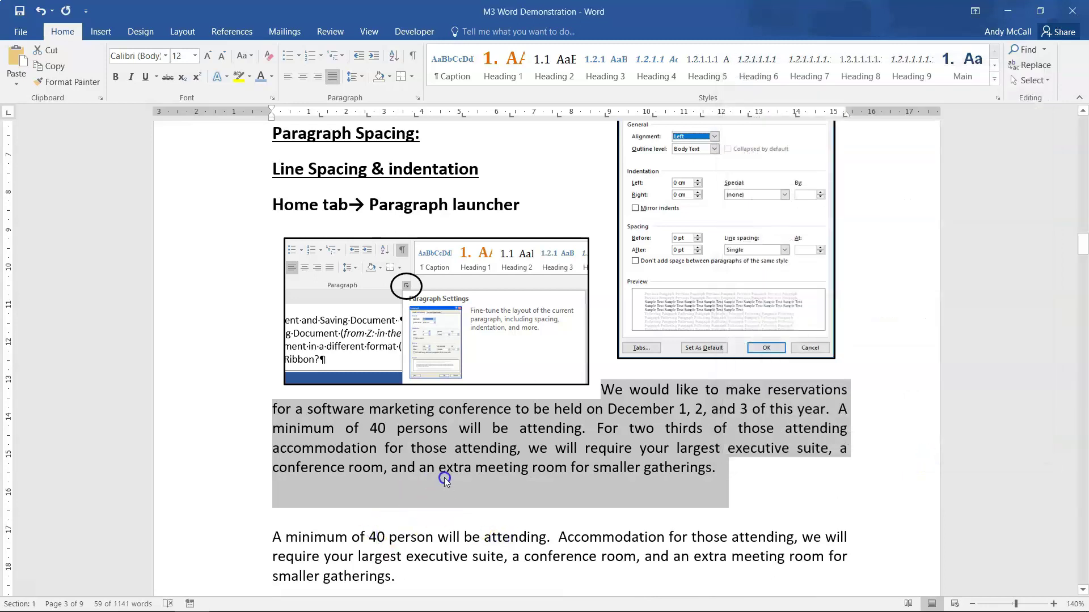
- Set the spacing before the reservations paragraph to 24 pt, apply it, and deselect the text
left_click(416, 100)
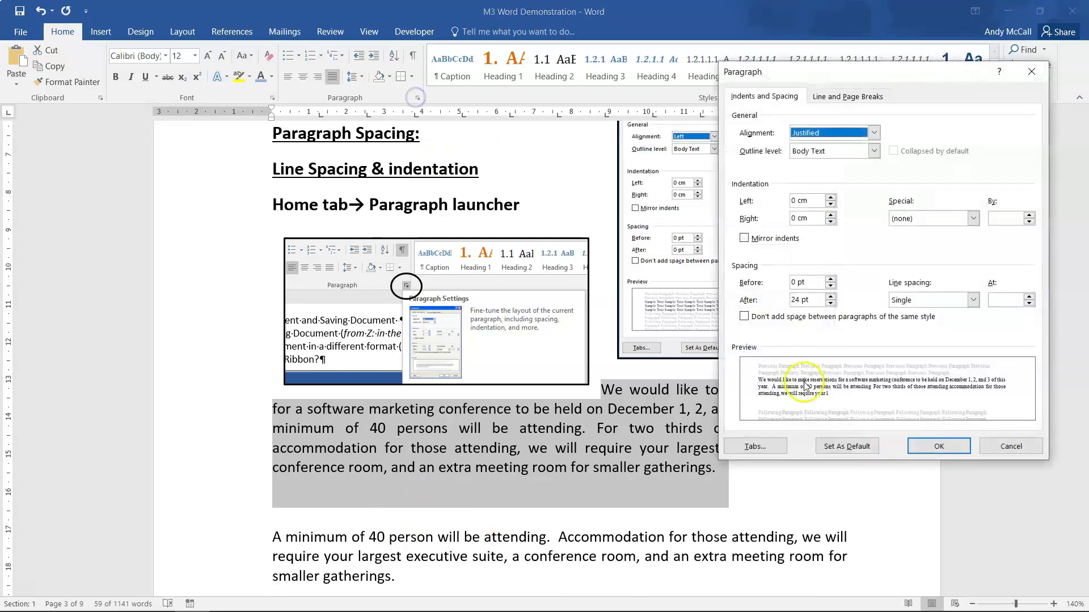
left_click(832, 279)
left_click(831, 279)
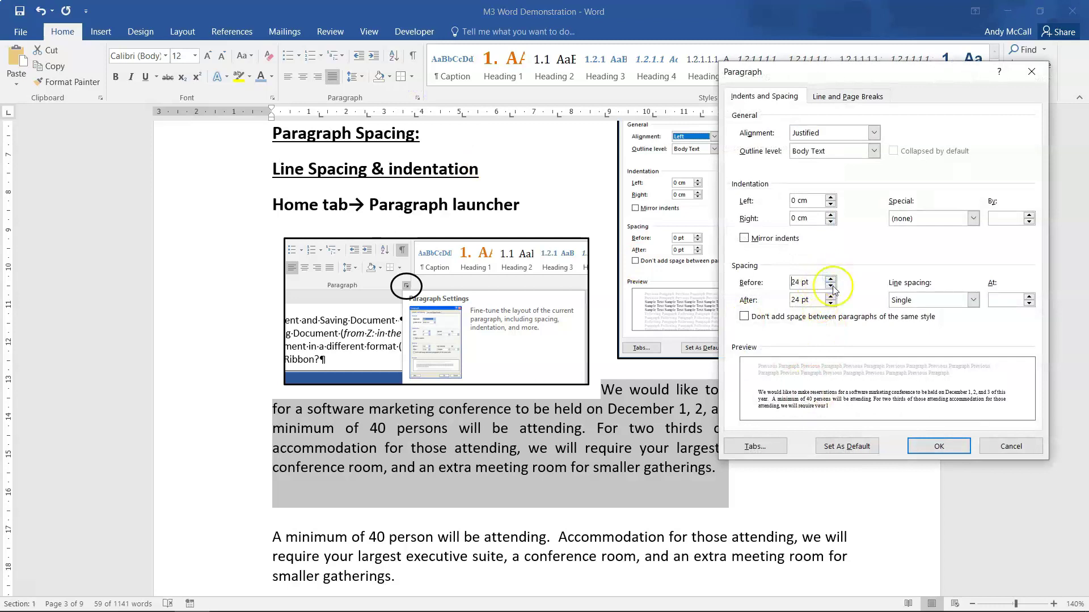
left_click(936, 445)
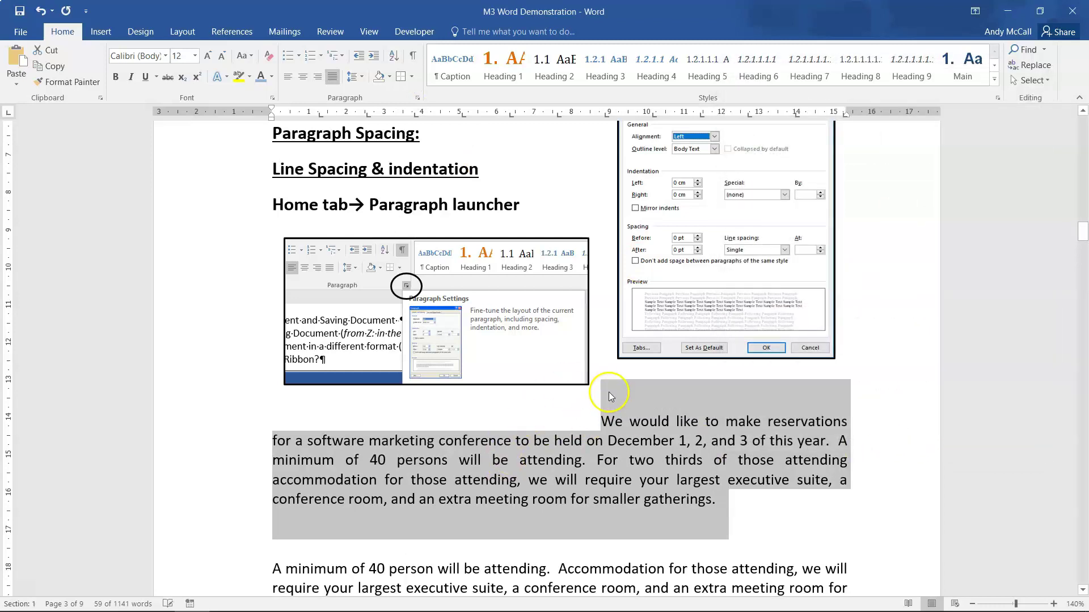
left_click(614, 421)
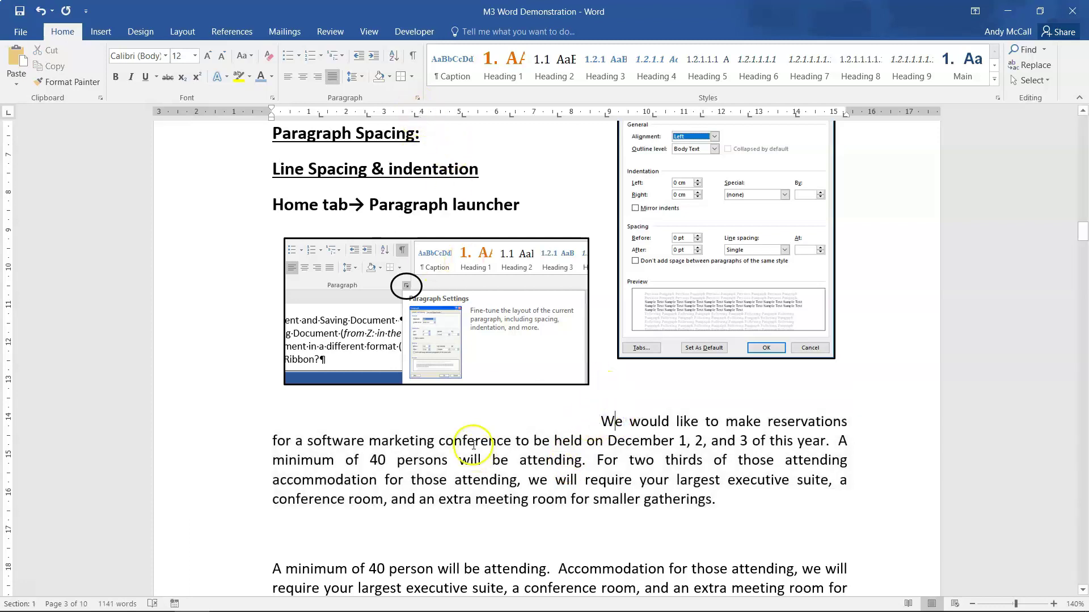
- Reselect the reservations paragraph and reset its spacing before and after to 0 pt in the Paragraph settings
left_click_drag(732, 502, 612, 420)
left_click(417, 99)
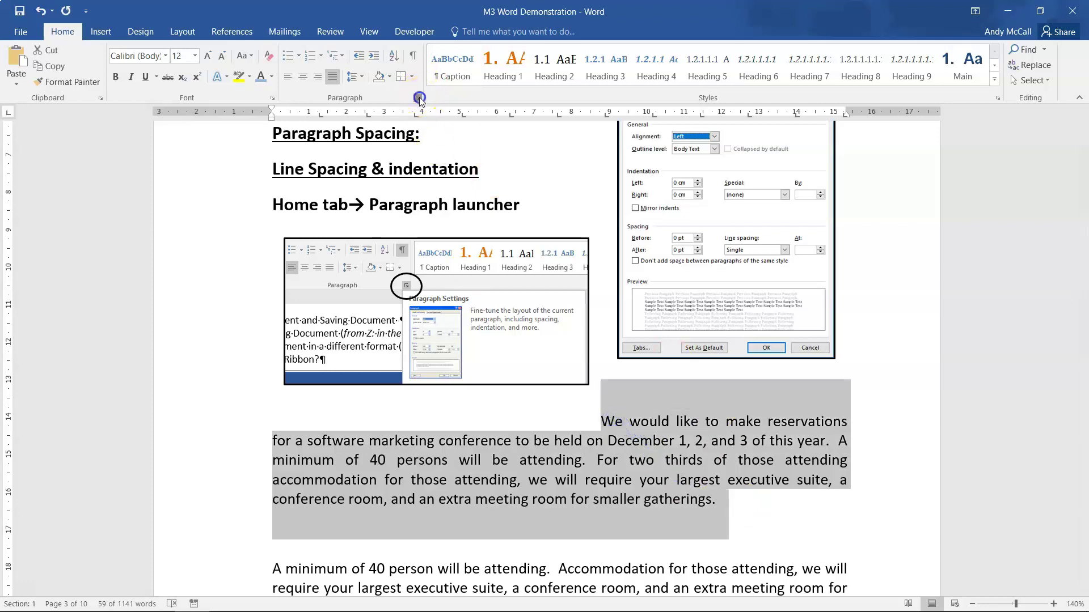
left_click(831, 304)
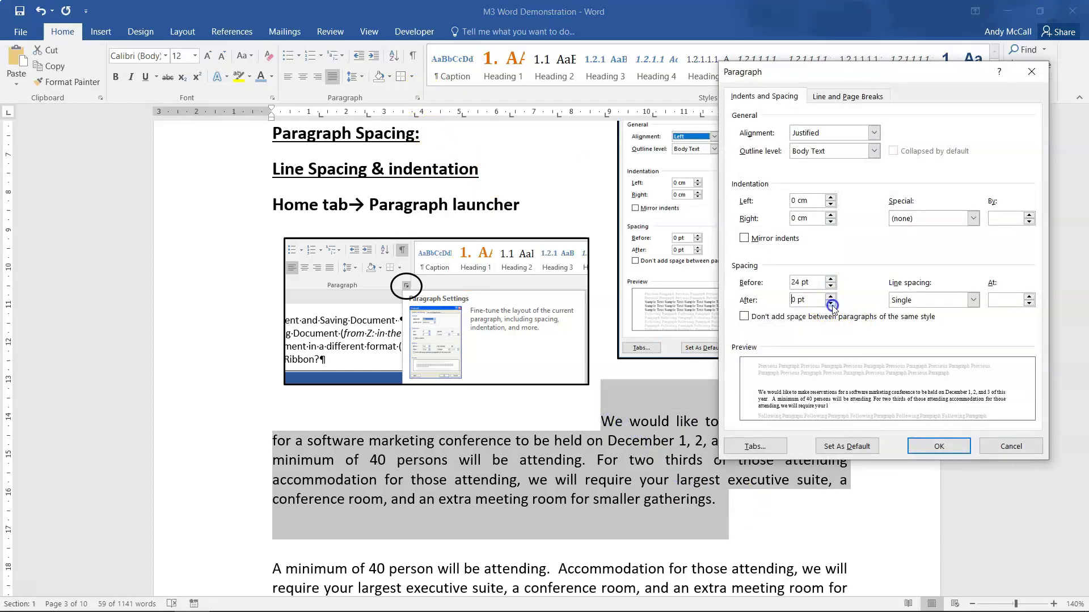
left_click(831, 286)
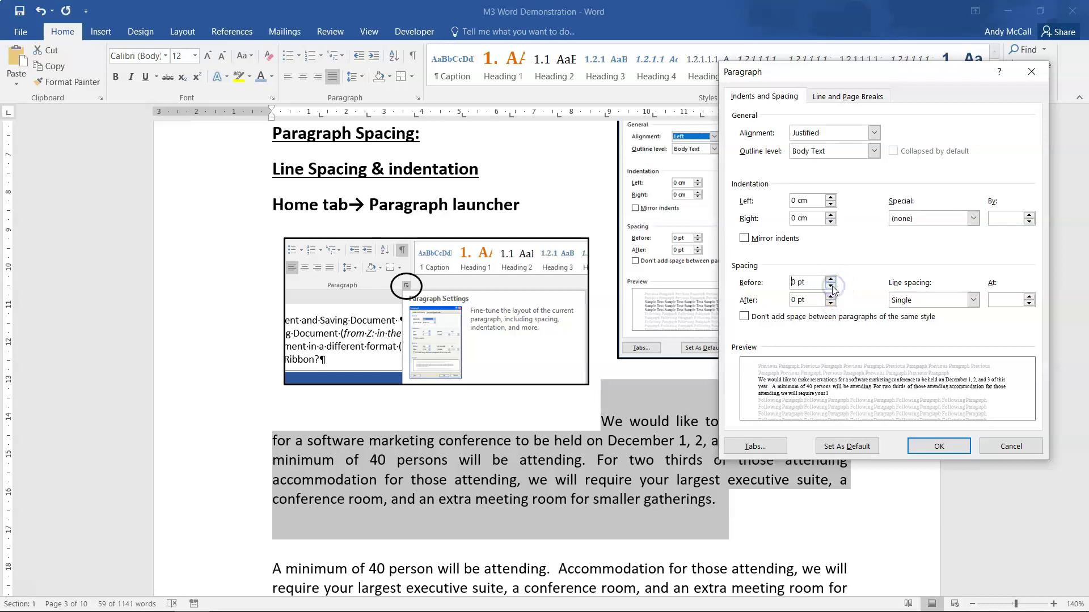
- Set the left indentation of the reservations paragraph to 0.8 cm
left_click(831, 197)
left_click(831, 197)
left_click(831, 197)
left_click(831, 197)
left_click(830, 197)
left_click(831, 196)
left_click(831, 197)
left_click(830, 197)
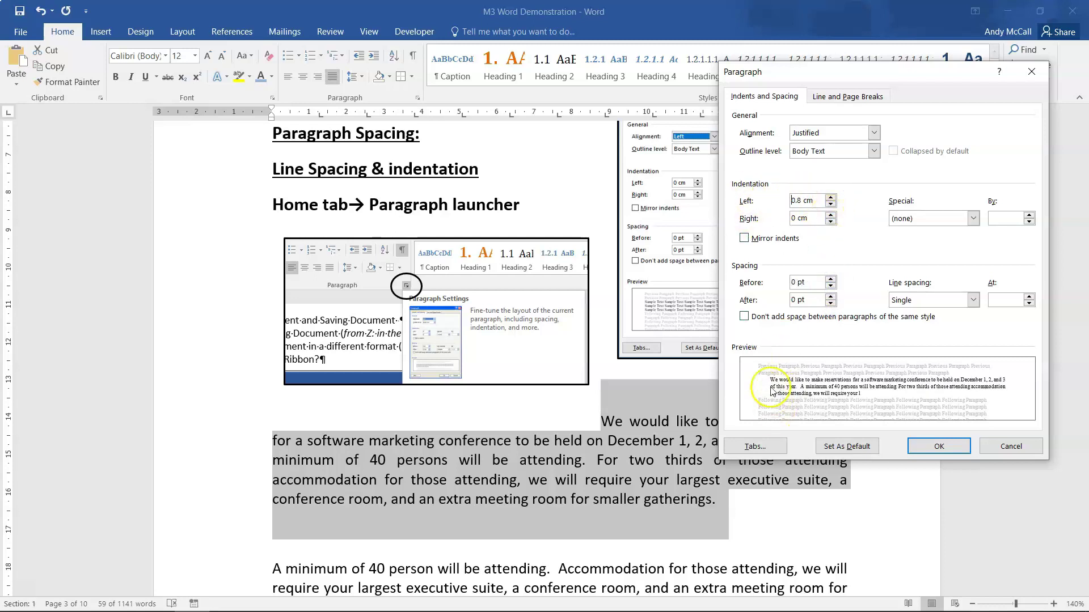
- Set the right indentation to 2.7 cm, apply the paragraph settings, and deselect the text
left_click(831, 215)
left_click(830, 214)
left_click(831, 215)
left_click(831, 214)
left_click(830, 214)
left_click(830, 214)
left_click(831, 214)
left_click(831, 214)
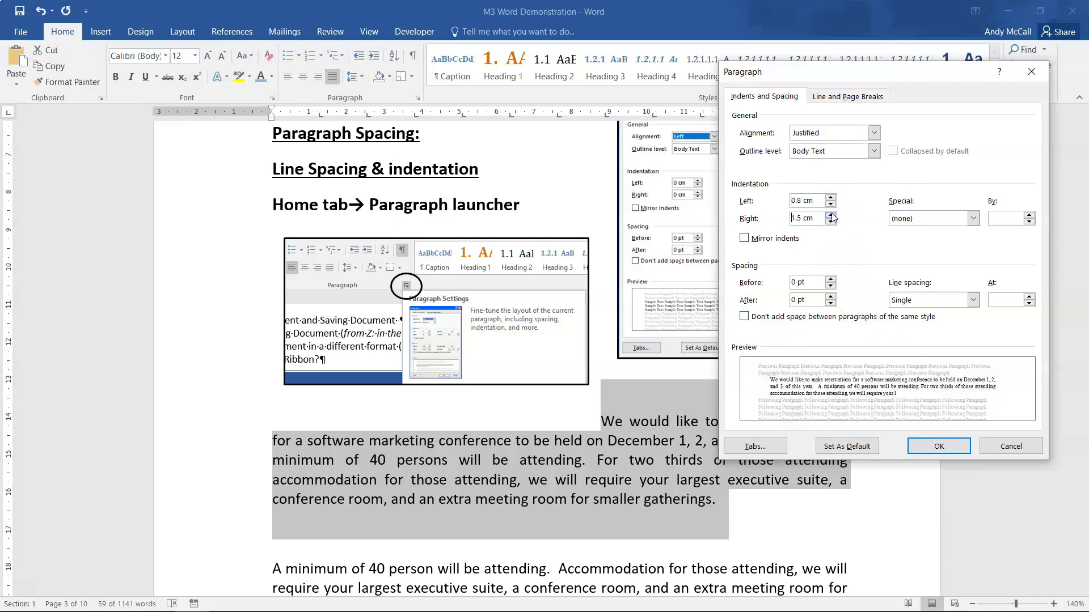
left_click(831, 214)
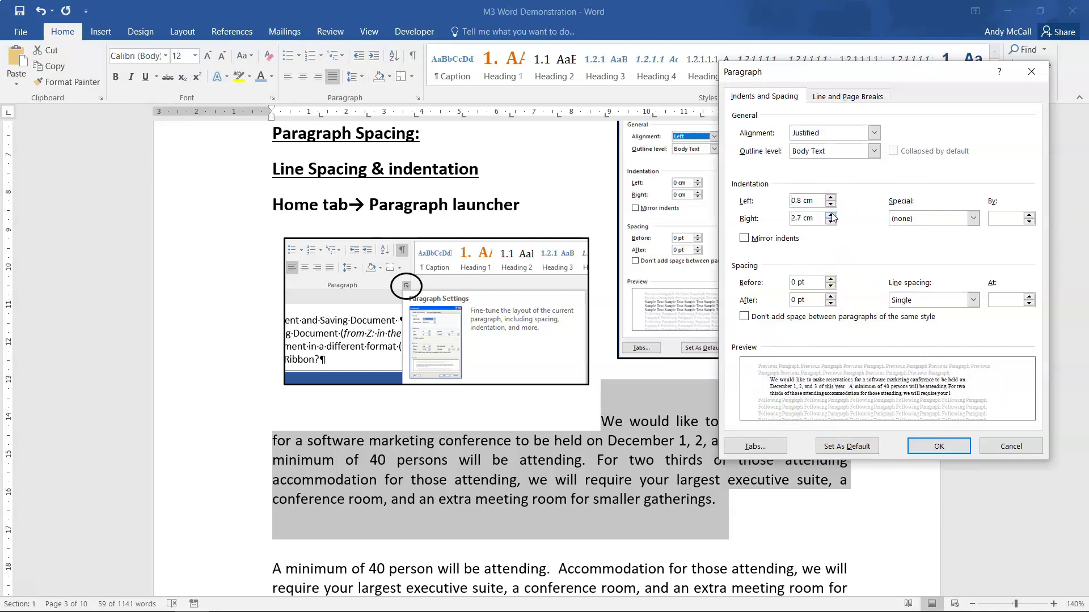
left_click(923, 445)
left_click(773, 416)
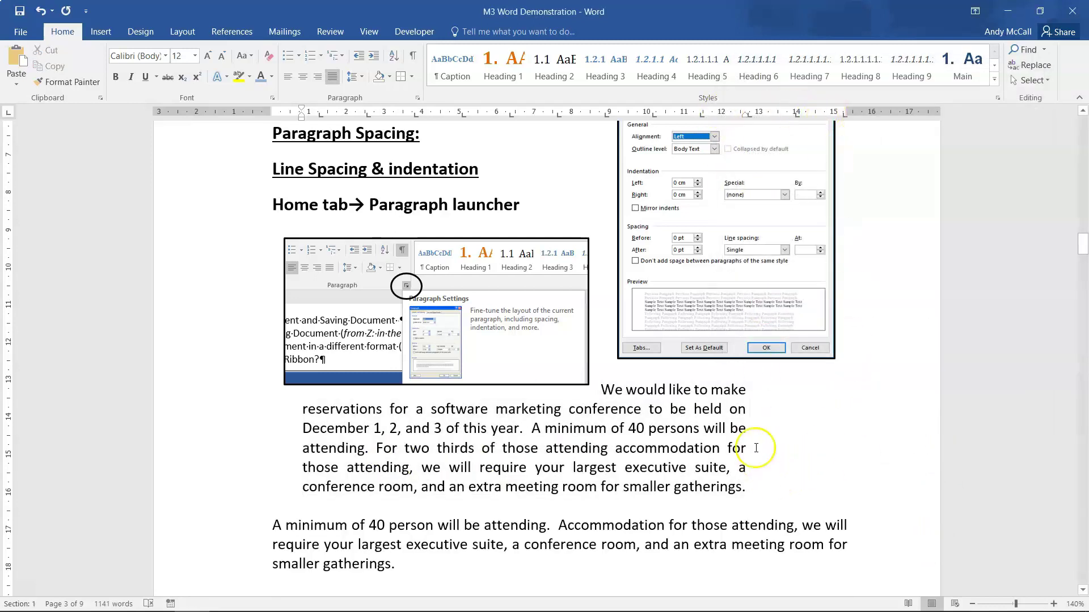
- Undo the indentation change and both spacing changes on the reservations paragraph
scroll(608, 470, "down", 3)
scroll(608, 470, "down", 2)
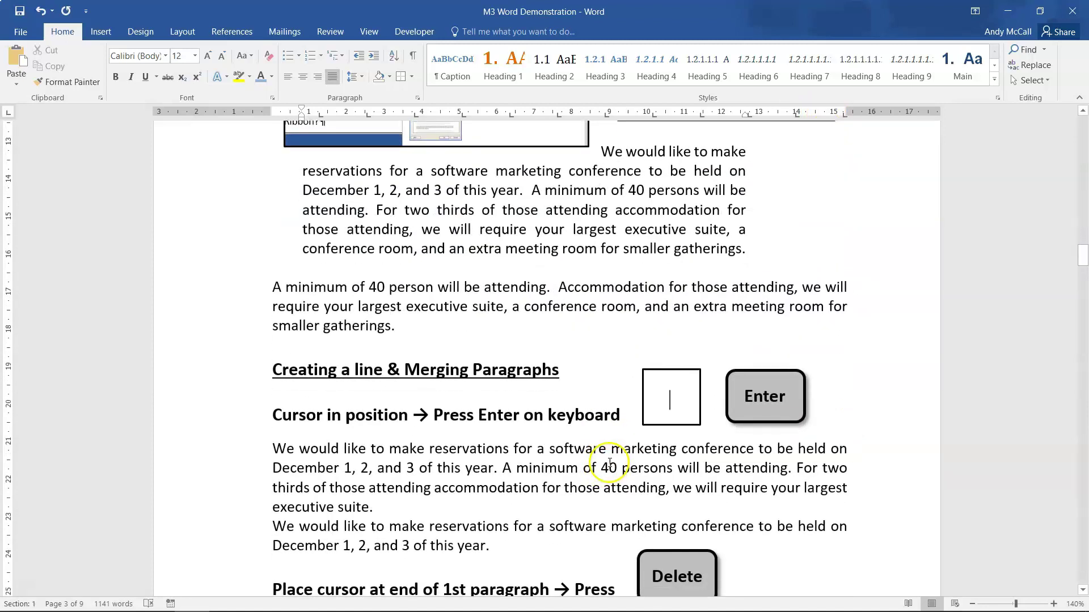
key("ctrl+z")
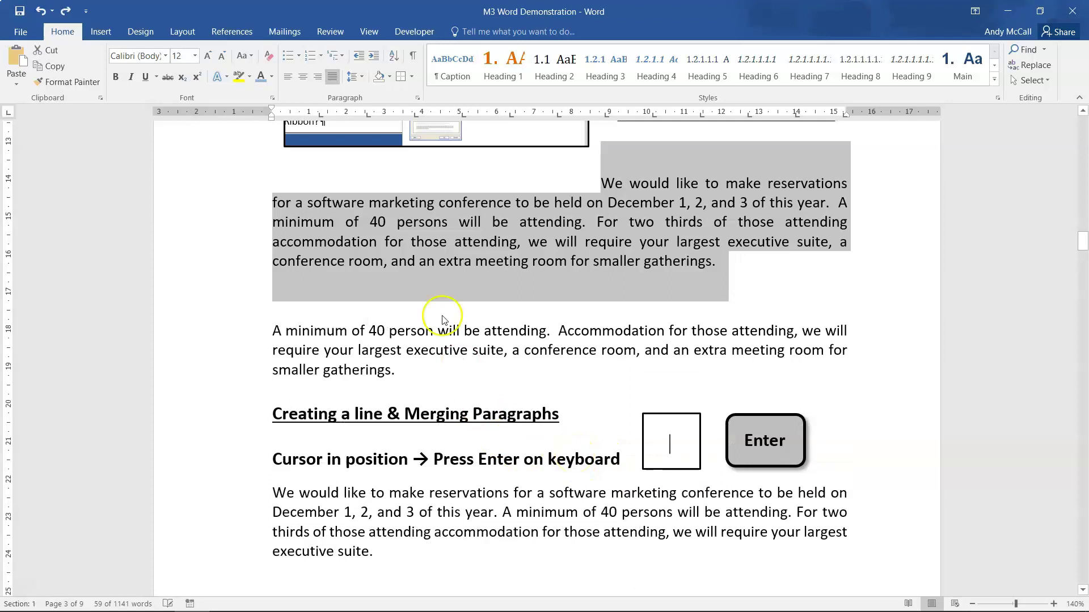
left_click(390, 261)
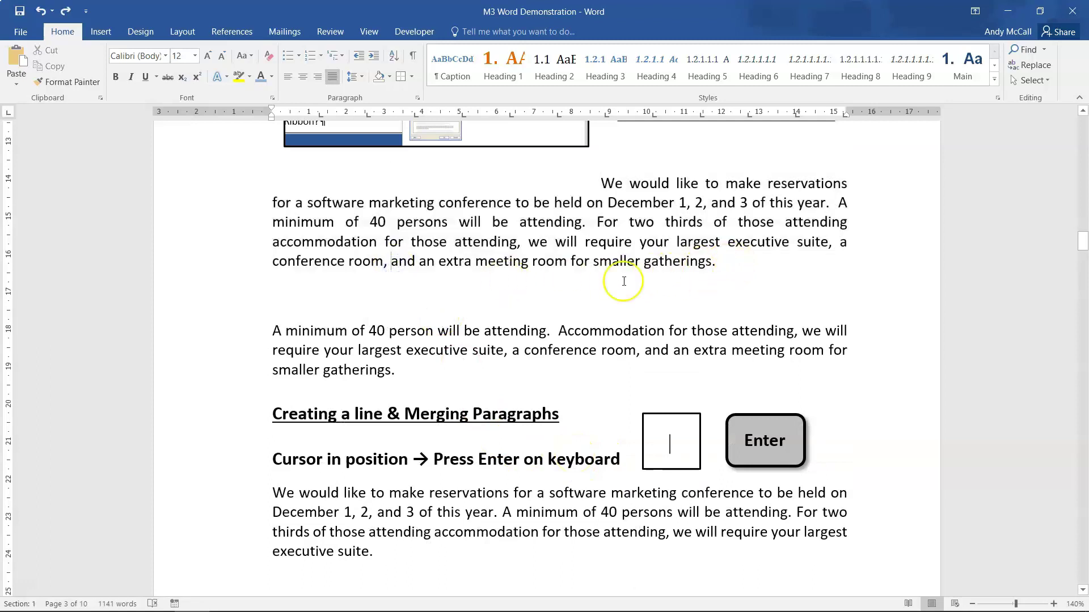
key("ctrl+z")
key("ctrl+z")
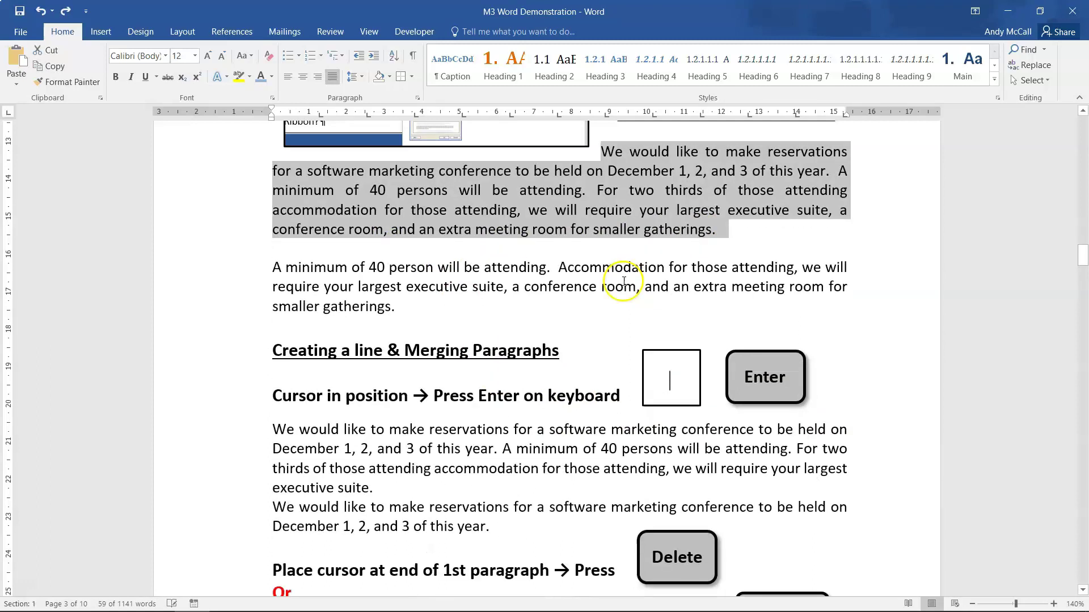
- Review the Undo and Redo commands for the reservations paragraph's formatting
left_click(41, 17)
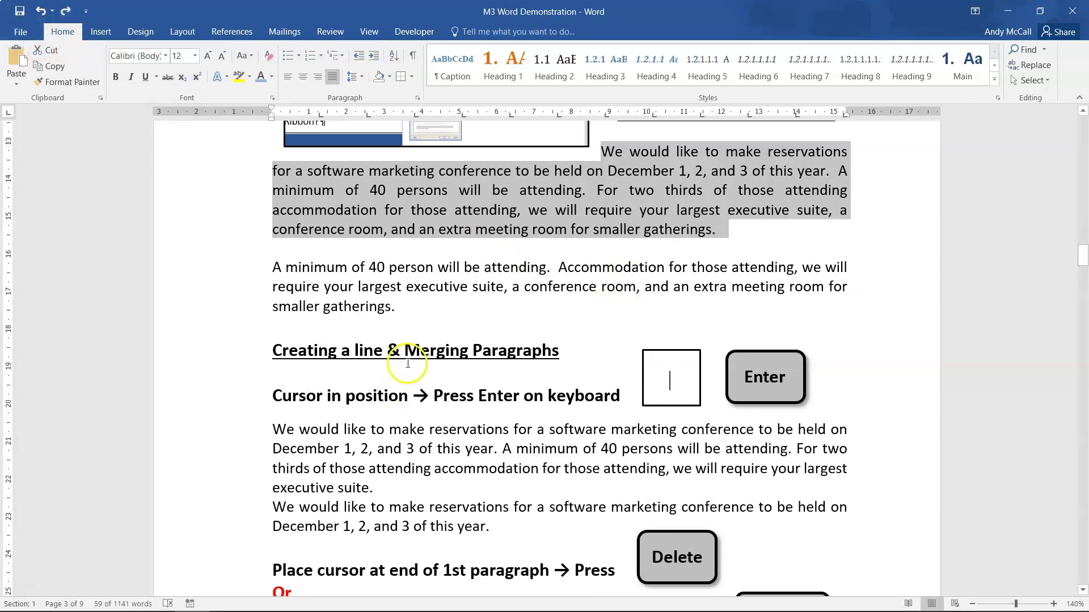
left_click(409, 319)
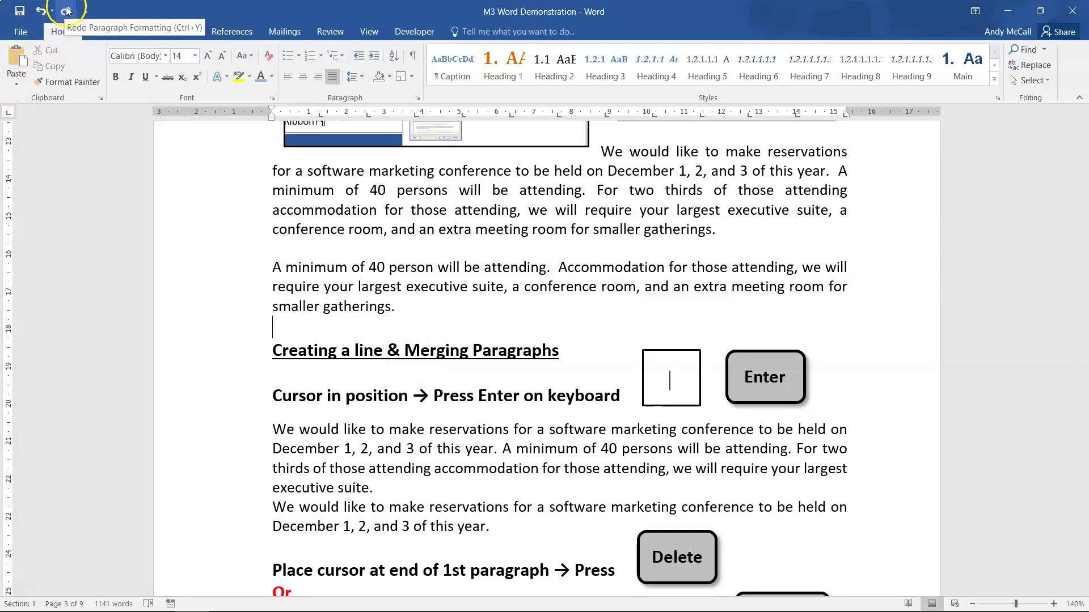
left_click(387, 327)
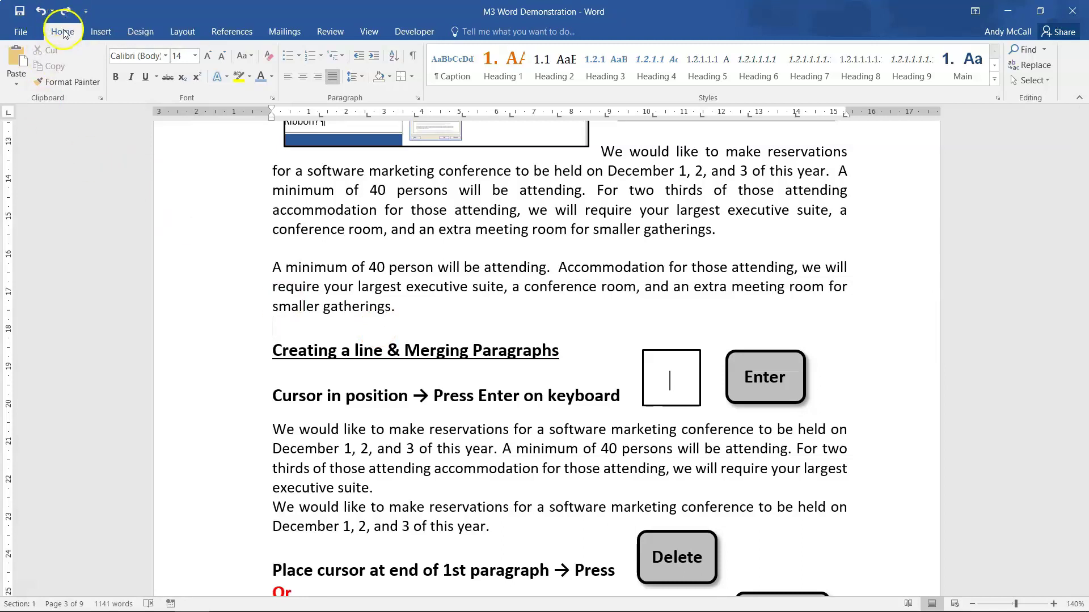
left_click(42, 11)
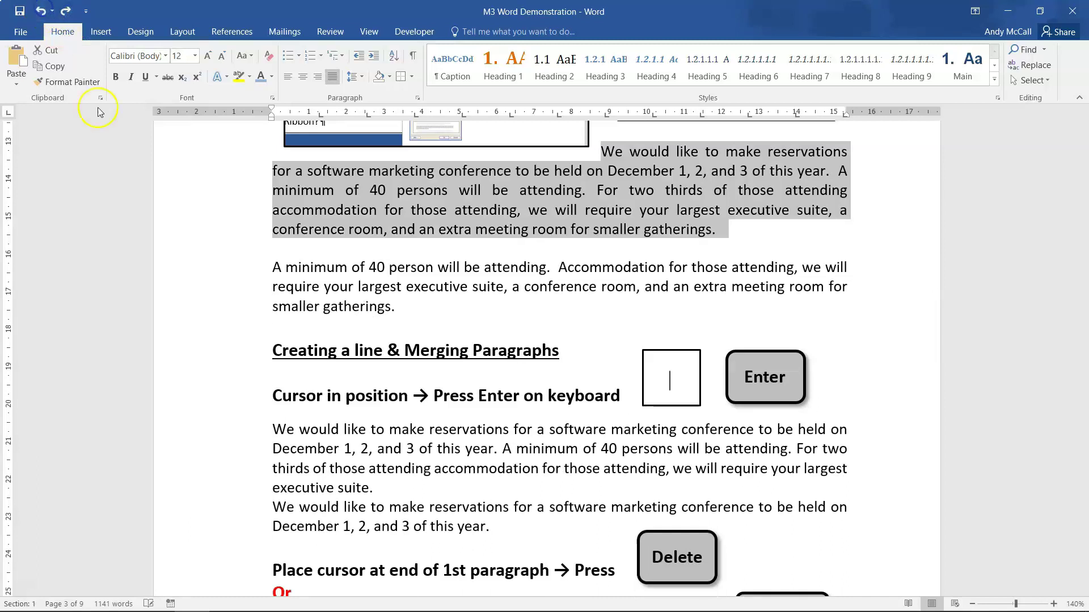
- Merge the two paragraphs under "Creating a line & Merging Paragraphs" by removing the break before the second "We would like"
scroll(358, 316, "down", 2)
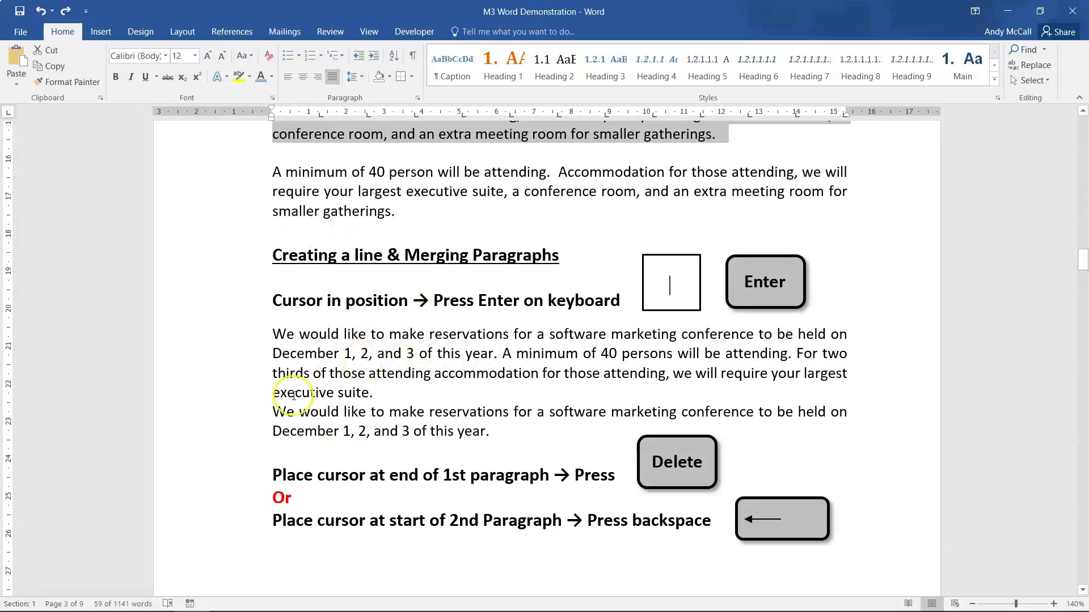
left_click(375, 383)
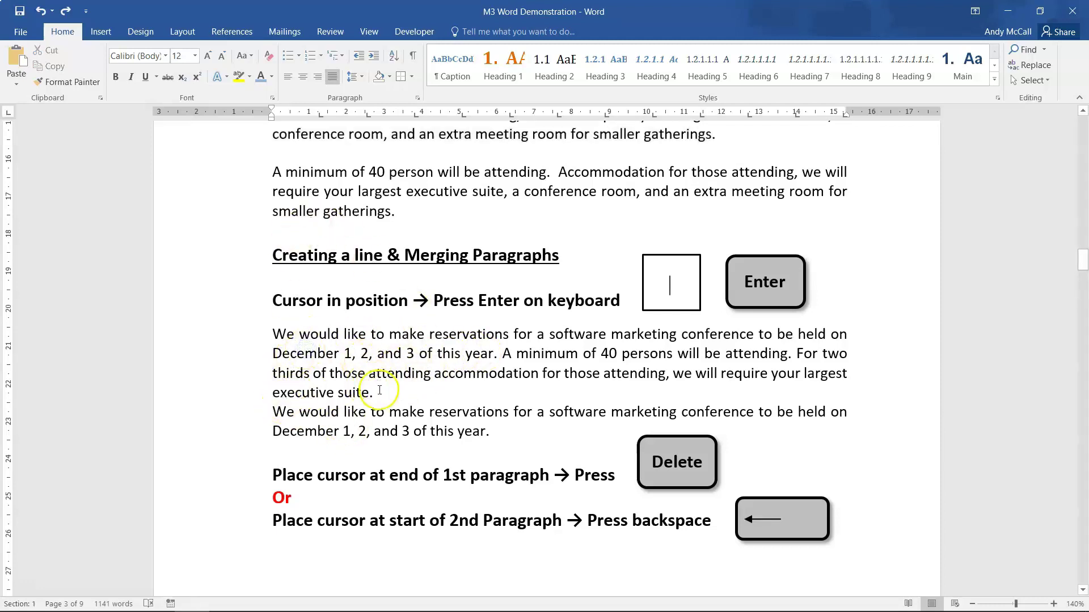
left_click(273, 412)
key("BackSpace")
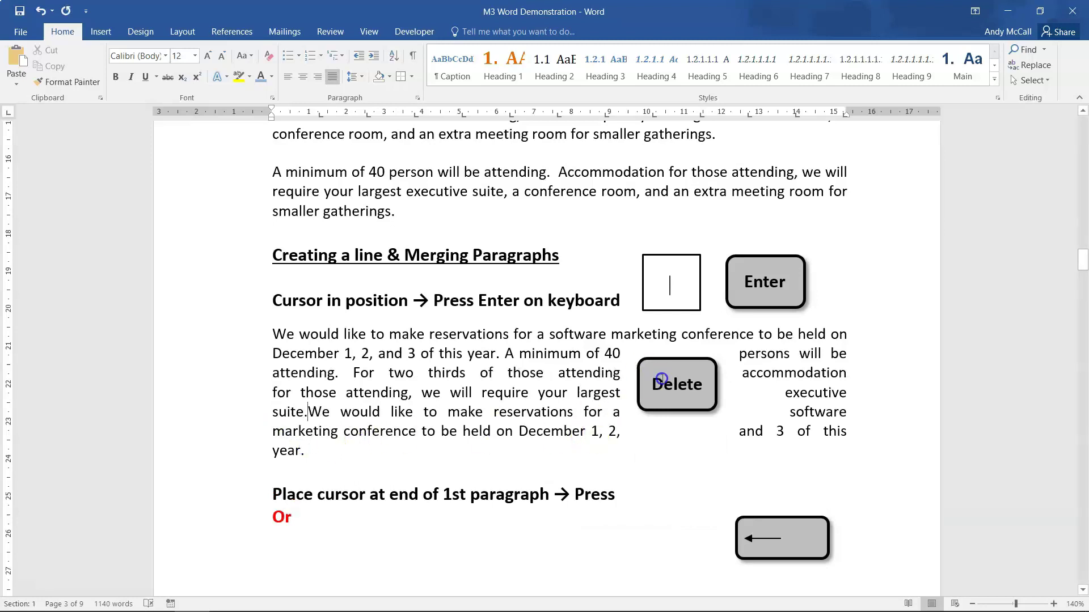
- Move the Delete key shape clear of the merged text, and undo both the move and the merge
left_click(661, 378)
left_click_drag(661, 363, 761, 408)
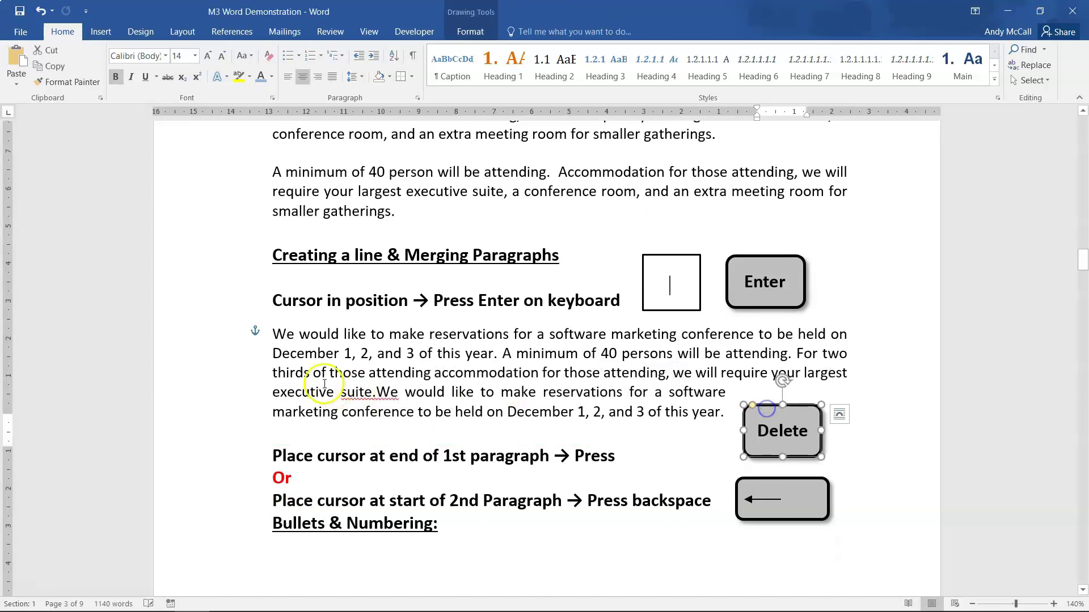
key("ctrl+z")
key("ctrl+z")
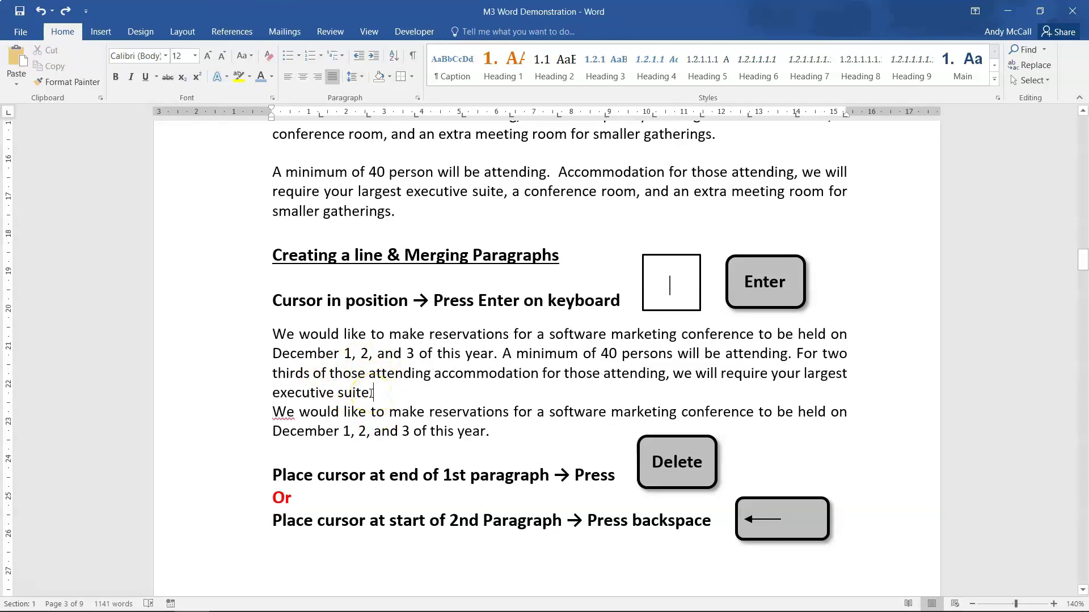
- Merge the paragraphs from the end of "executive suite." with a space between sentences, and move the Delete key shape onto the backspace shape
key("Delete")
left_click(693, 379)
left_click_drag(715, 419, 830, 506)
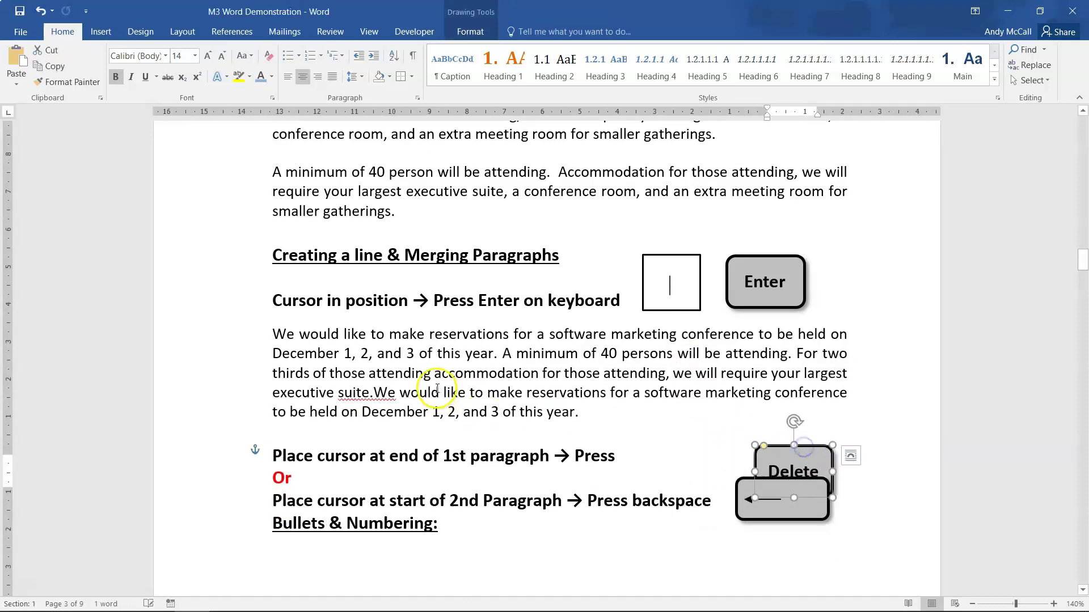
left_click(373, 393)
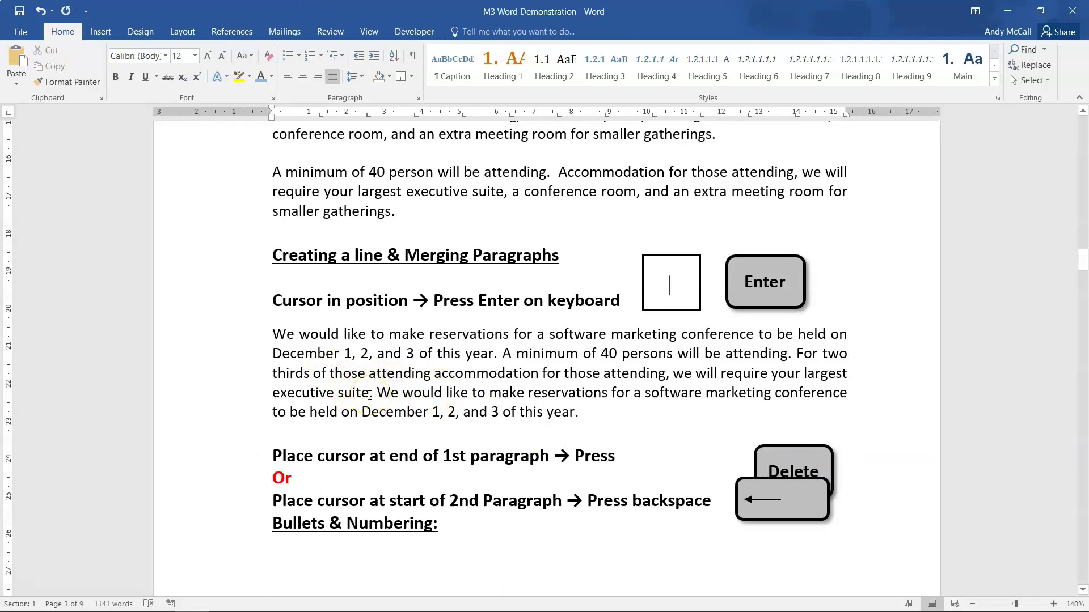
- Undo the merge of the two "We would like" paragraphs and the Delete key shape's move, and revisit both merge positions
key("BackSpace")
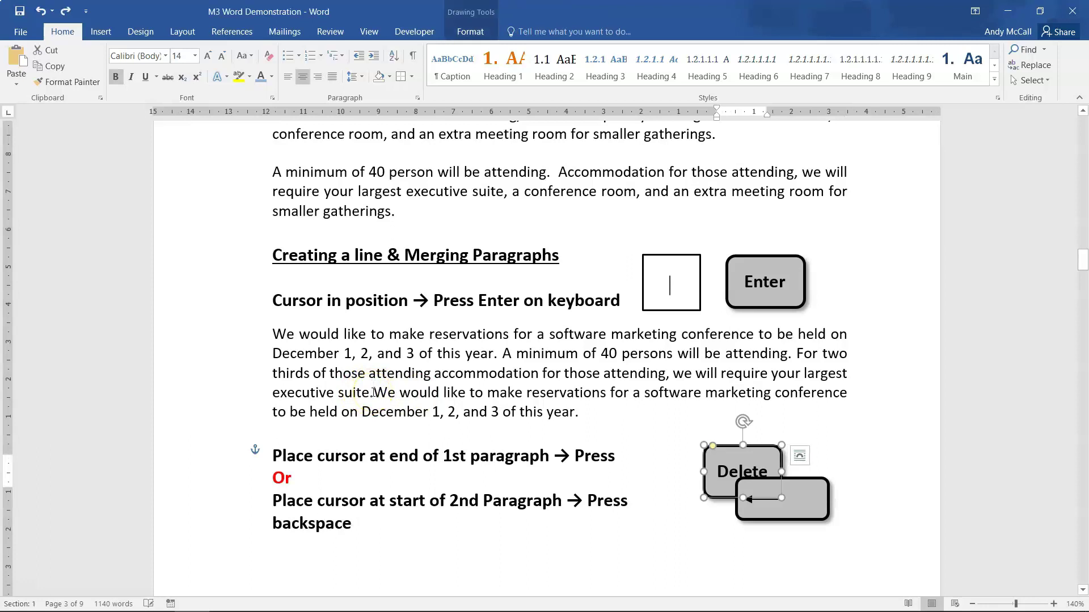
key("ctrl+z")
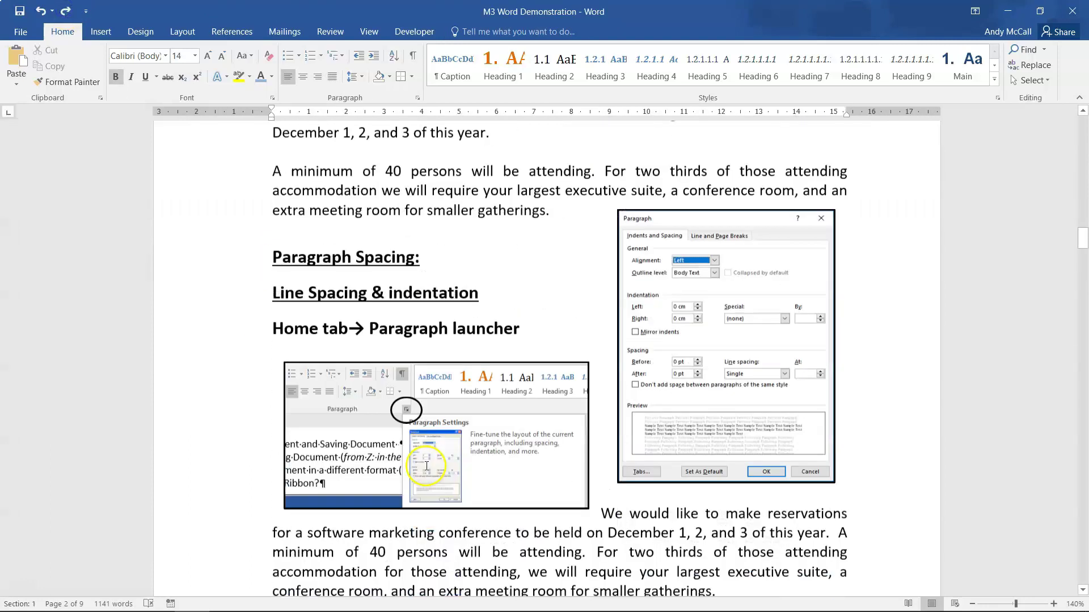
scroll(426, 466, "down", 10)
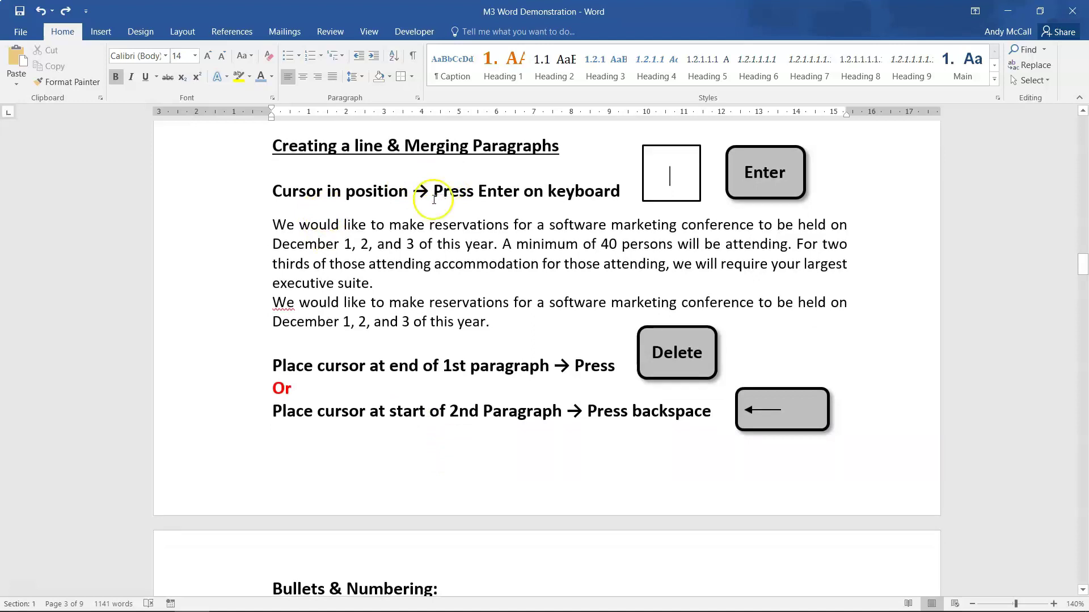
left_click(271, 304)
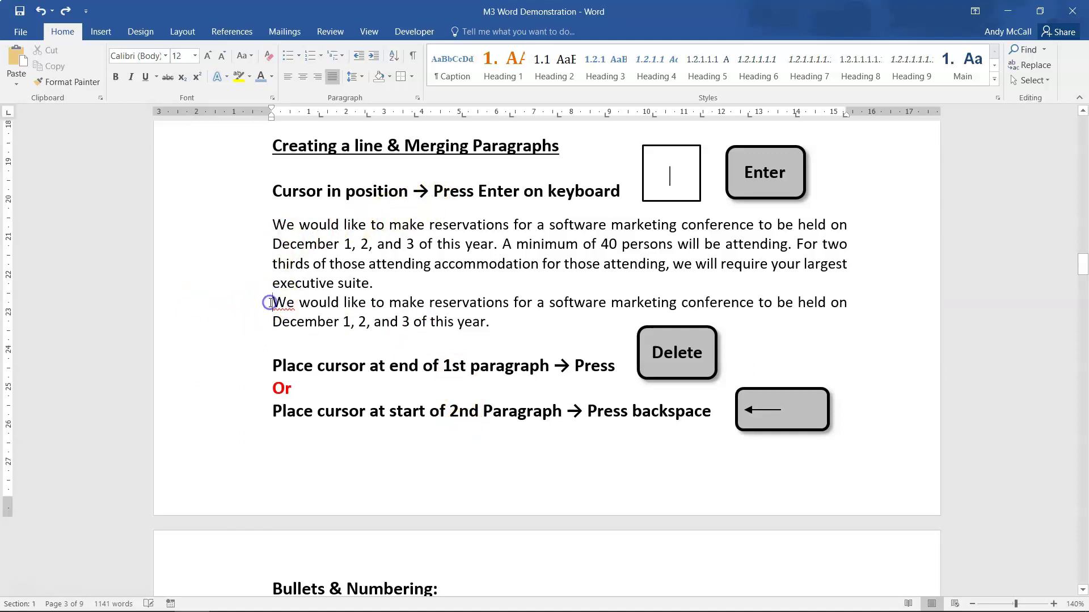
left_click(374, 287)
- Format the four animals under "Common sea animals:" as a bulleted list with square bullets
scroll(406, 338, "down", 7)
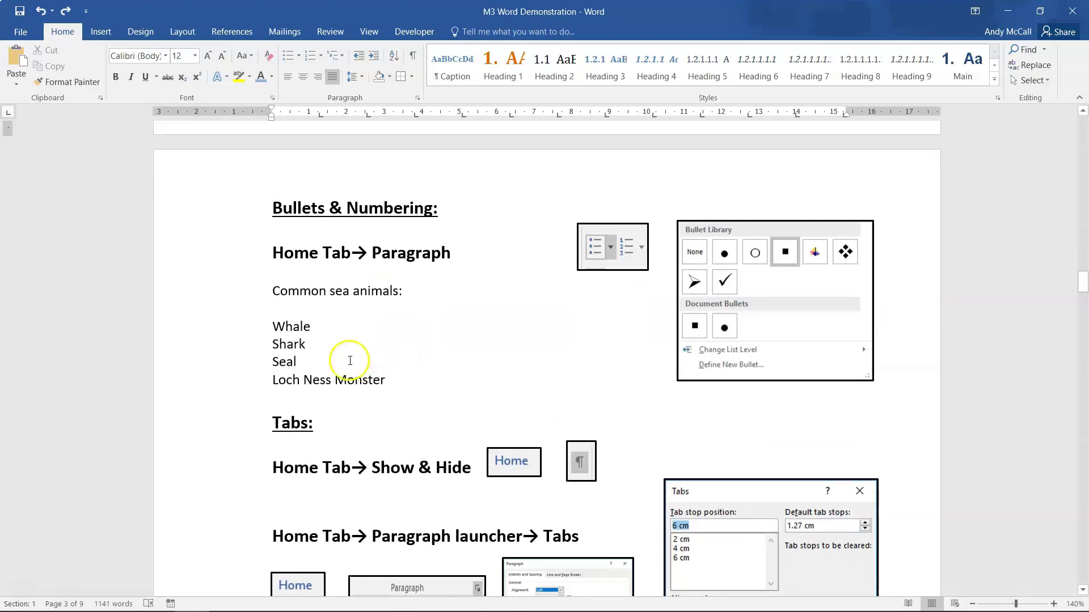
left_click_drag(272, 323, 388, 380)
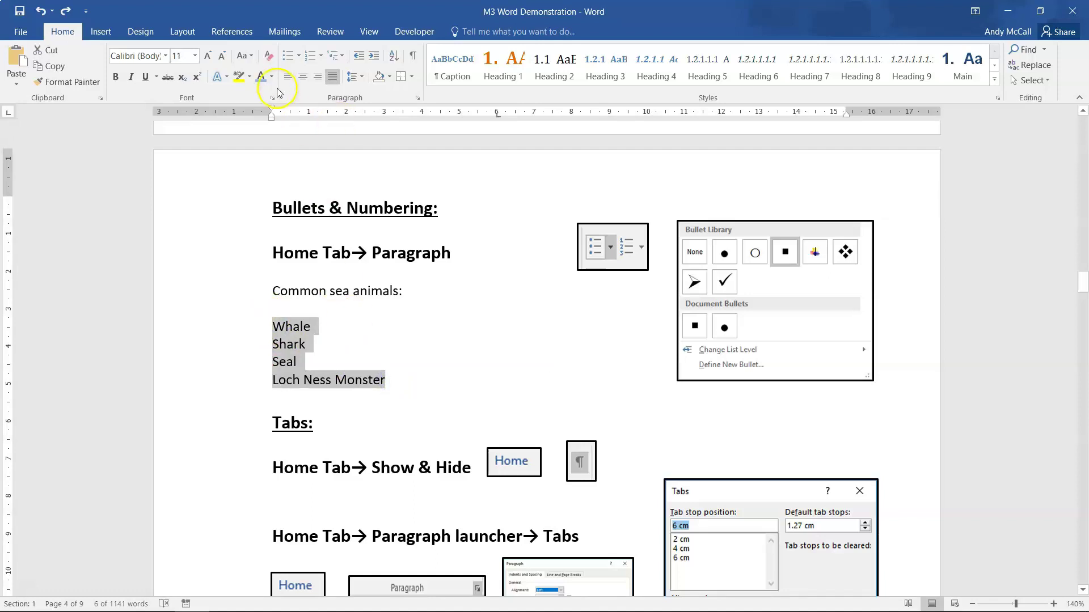
left_click(299, 56)
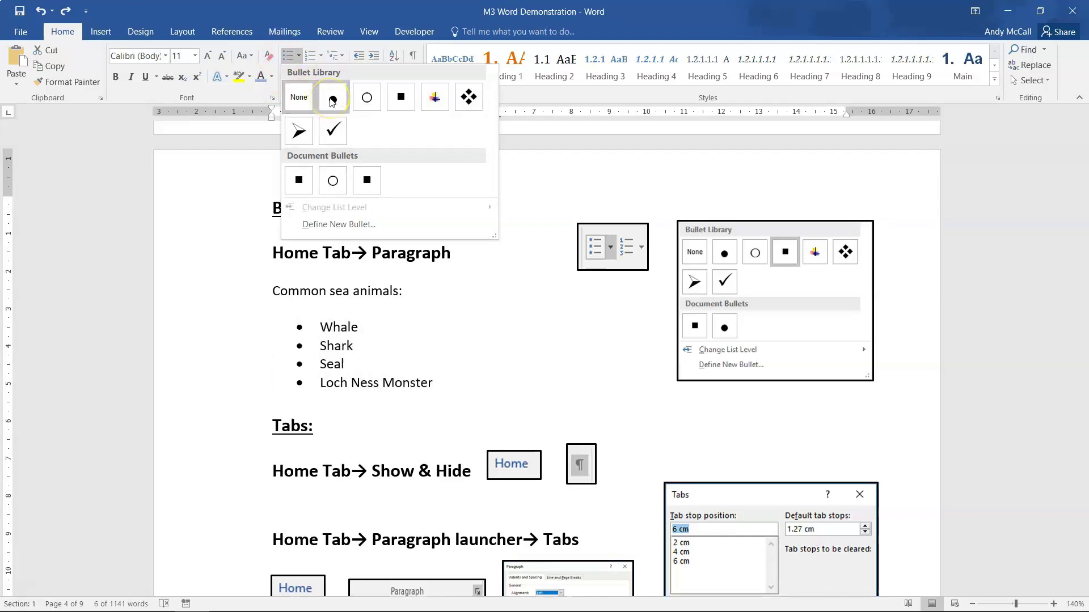
left_click(396, 111)
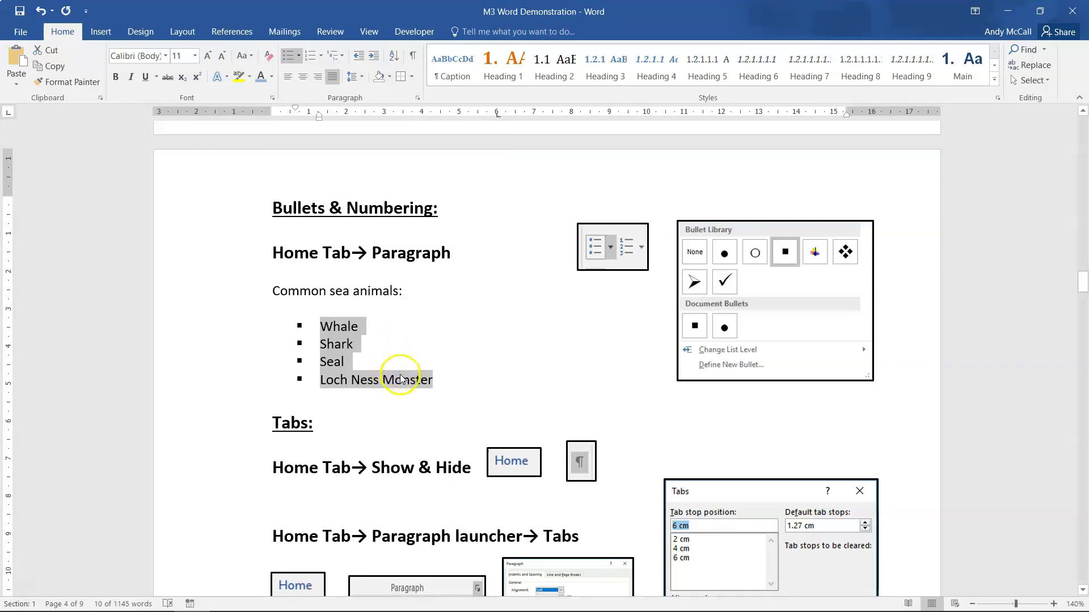
- Show the paragraph marks and other hidden formatting symbols around the bulleted sea animals list
scroll(404, 381, "up", 8)
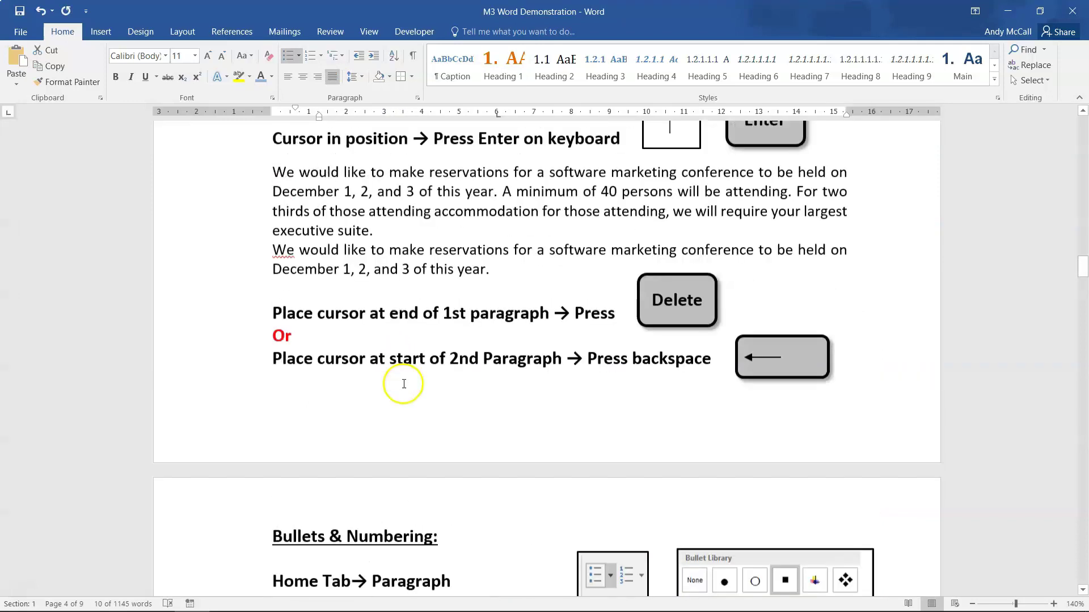
scroll(405, 388, "down", 3)
scroll(404, 385, "down", 6)
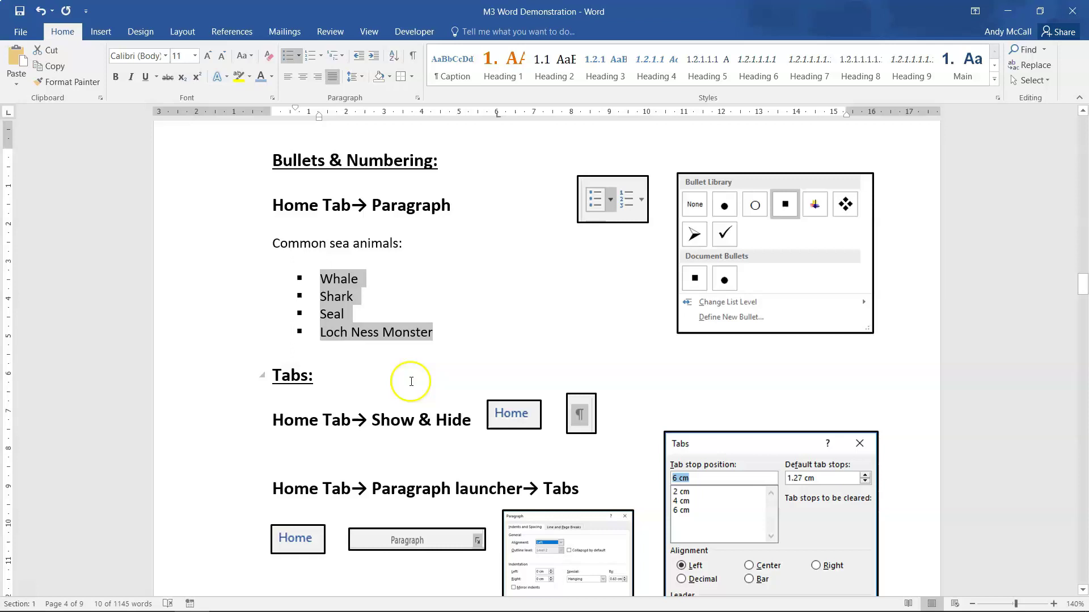
left_click(373, 314)
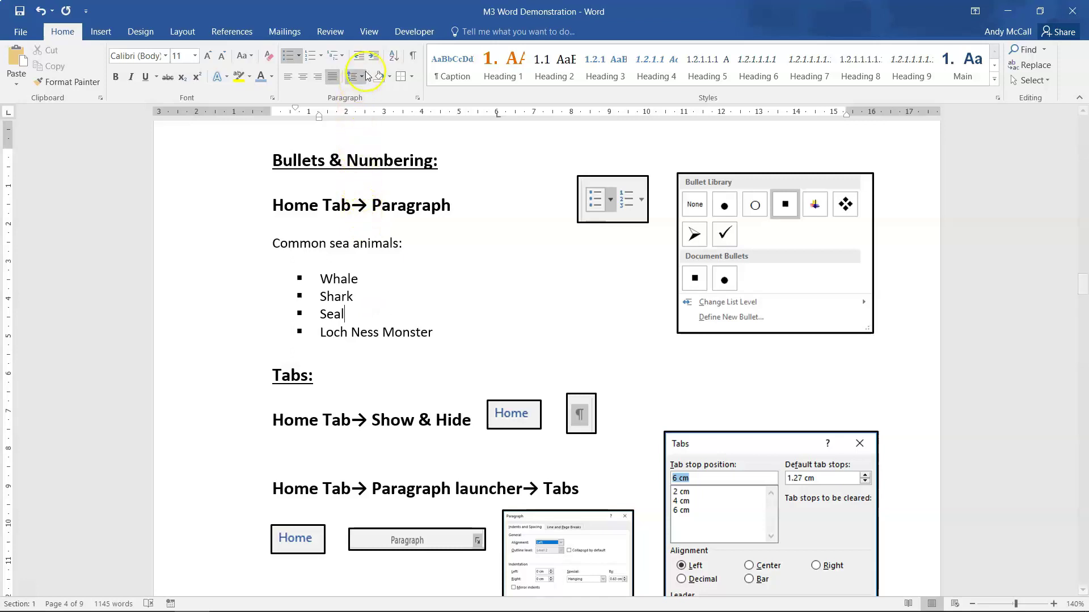
left_click(414, 58)
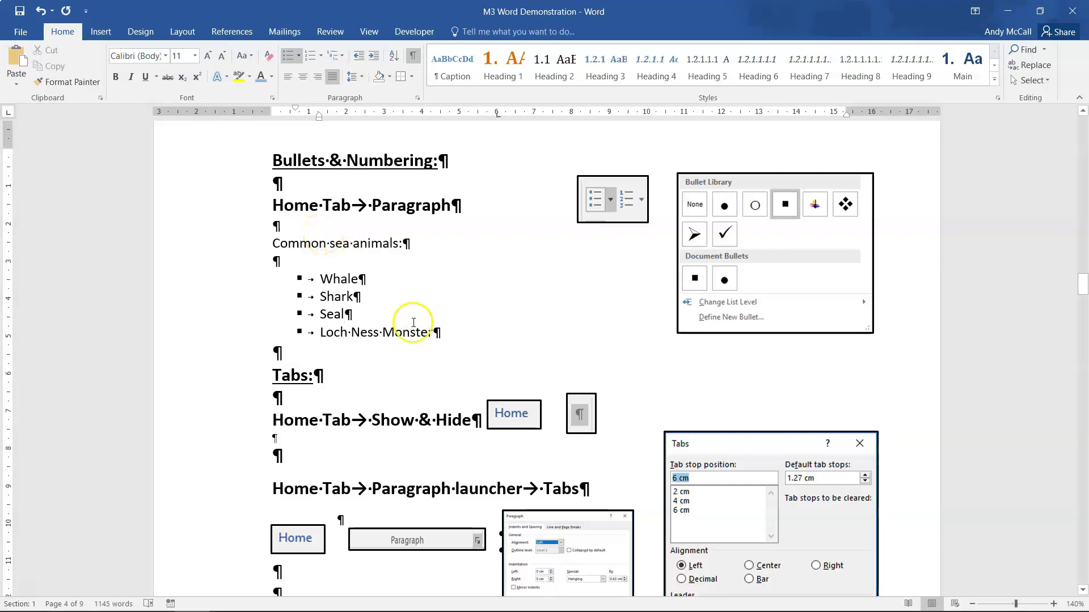
- Write "Hello there today my name is" plus the presenter's first name on the empty line below the bulleted list, and start a new paragraph
left_click(302, 357)
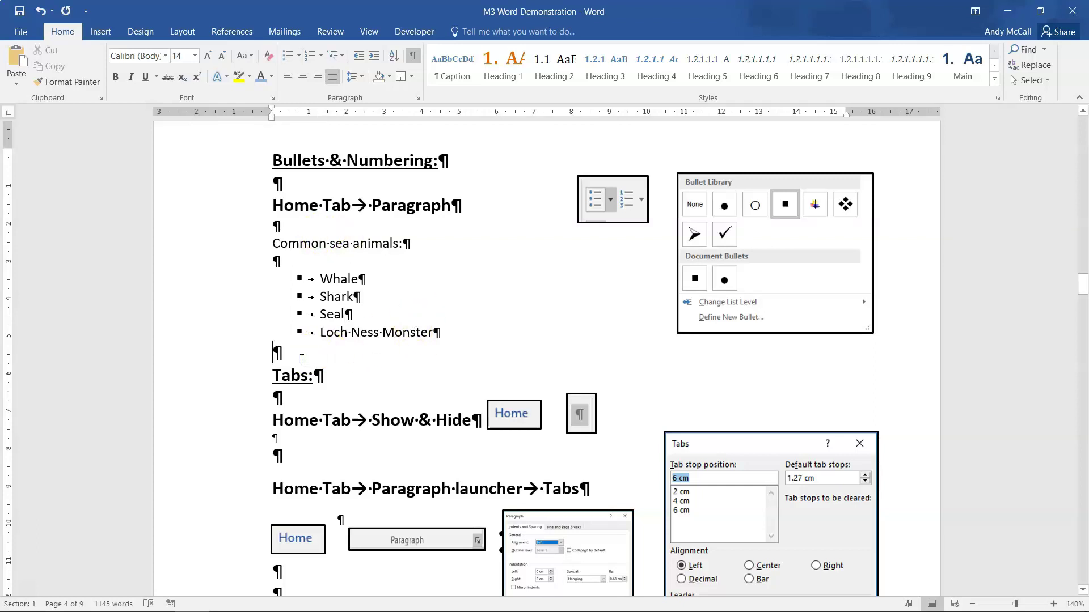
type("Hello there today my name is A nd")
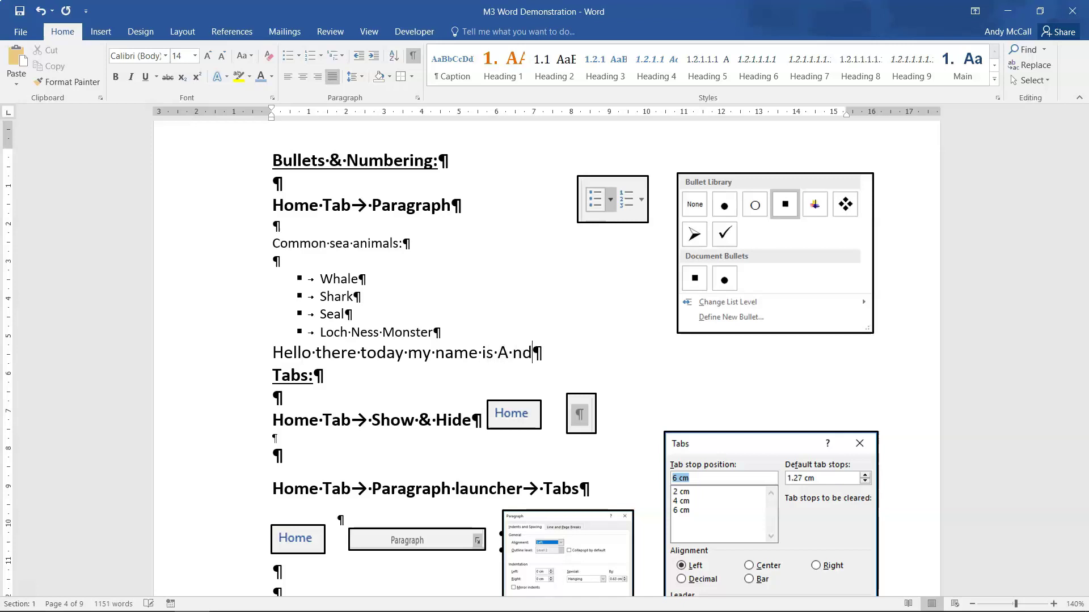
key("BackSpace")
key("BackSpace")
key("BackSpace")
type("n")
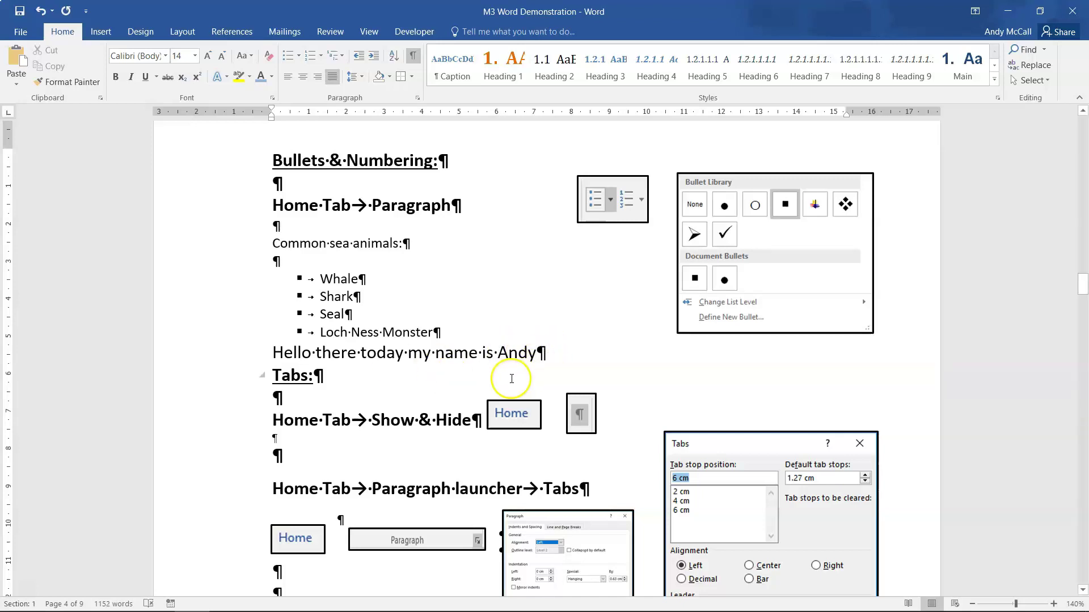
key("Return")
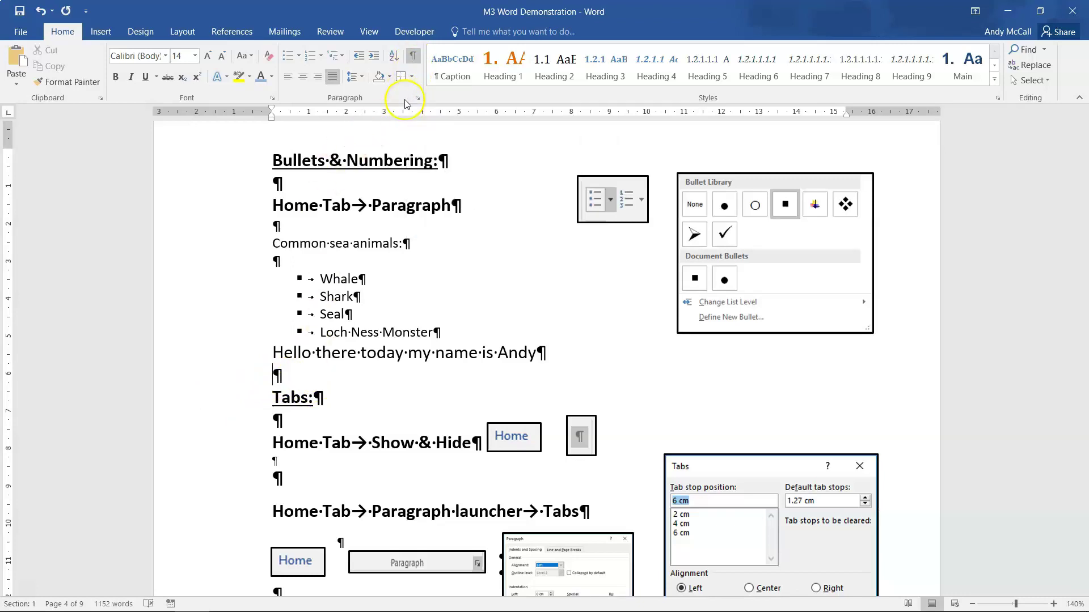
- Compare the text with and without formatting marks, leaving the marks hidden
left_click(414, 57)
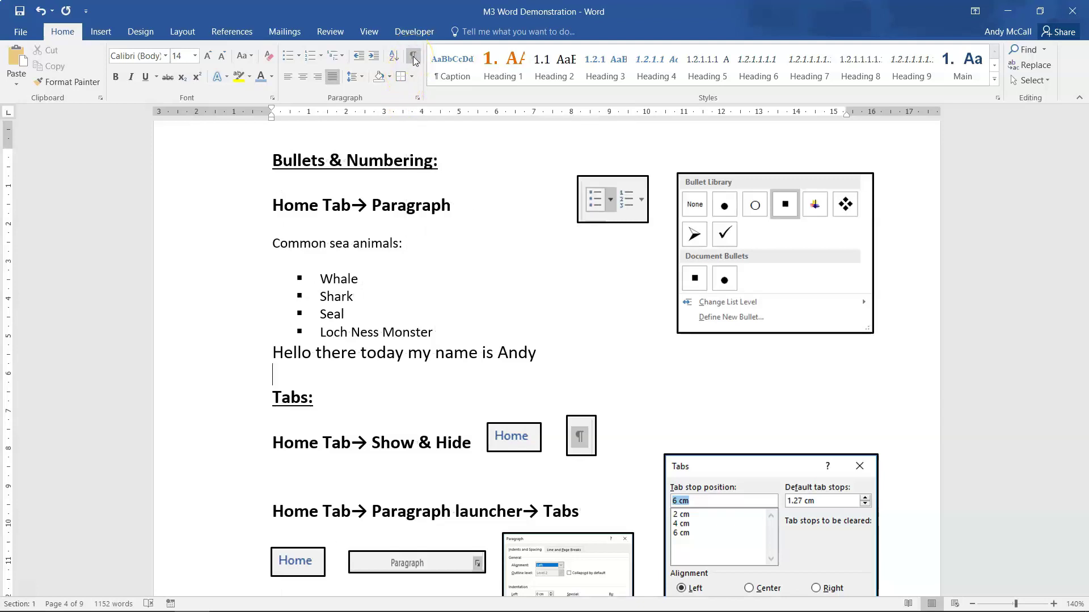
left_click(414, 58)
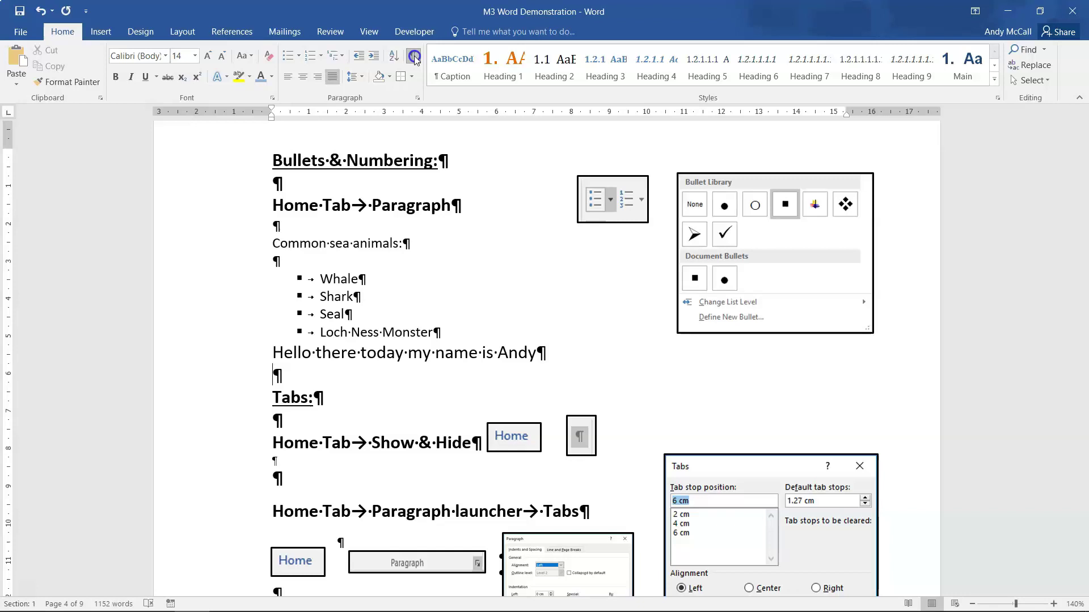
left_click(414, 57)
- Examine the tab gaps between first name, surname, street and town in the address list under "Tabs:"
scroll(433, 274, "down", 2)
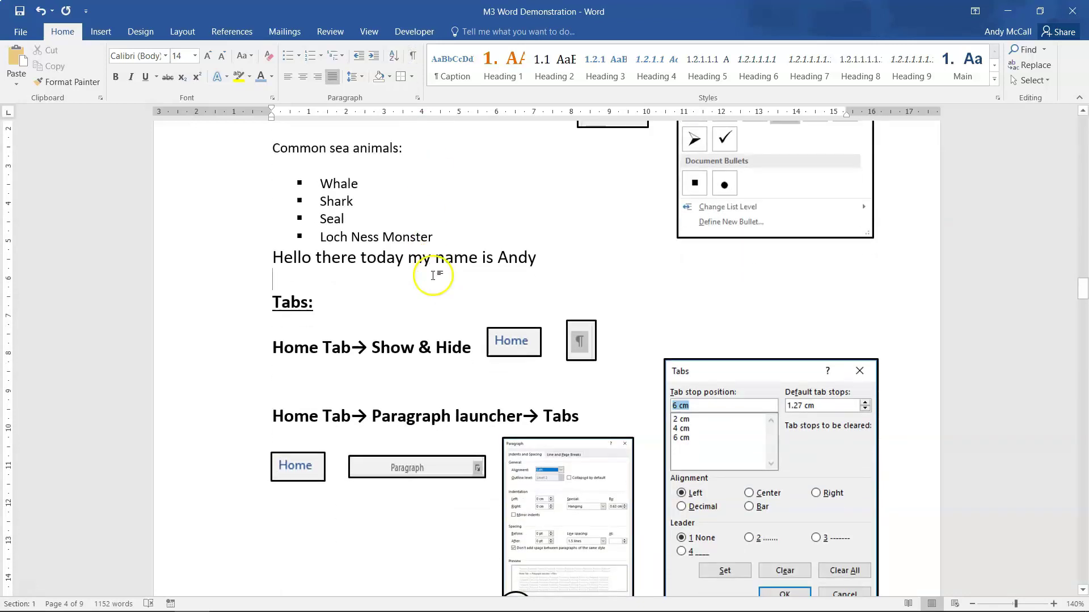
scroll(434, 275, "up", 4)
scroll(434, 275, "up", 3)
scroll(432, 272, "down", 8)
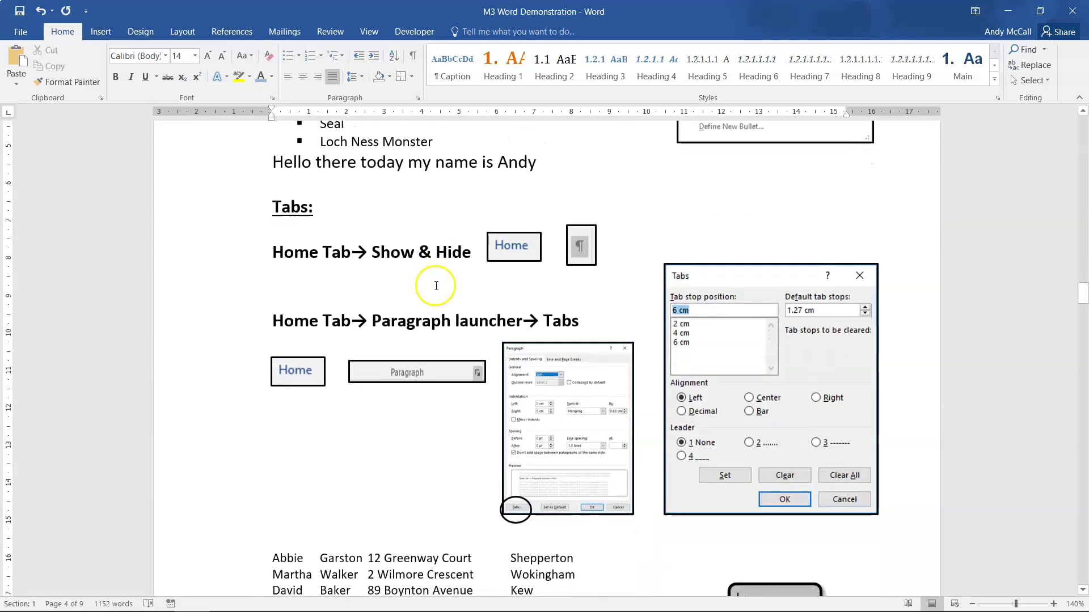
scroll(437, 278, "down", 1)
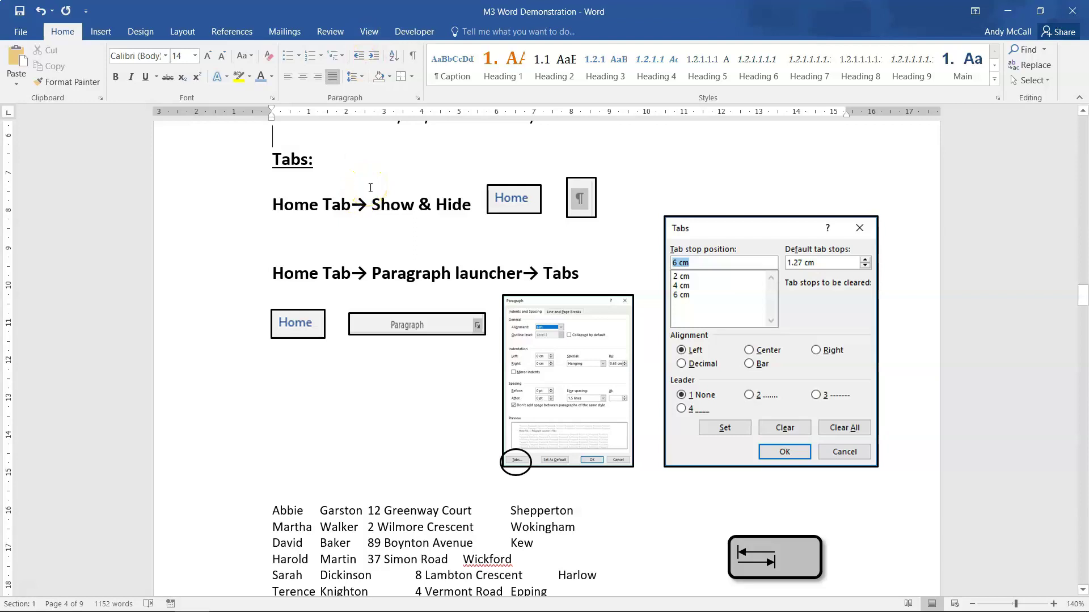
scroll(369, 192, "down", 3)
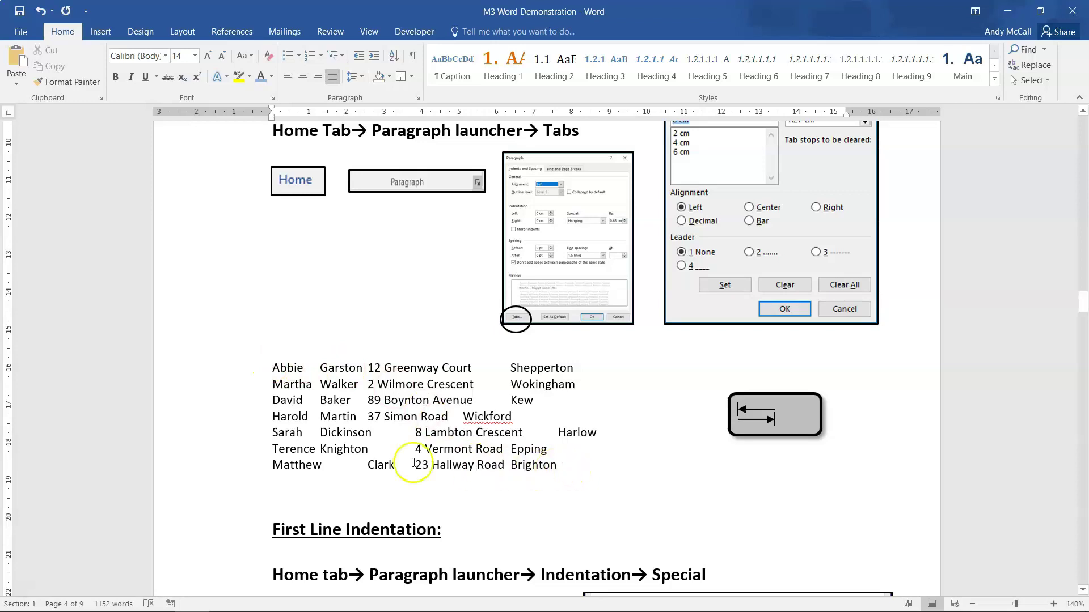
mouse_move(274, 367)
left_mouse_down()
mouse_move(503, 367)
mouse_move(554, 452)
mouse_move(591, 463)
mouse_move(510, 389)
mouse_move(417, 365)
mouse_move(285, 364)
left_mouse_up()
left_click(341, 363)
left_click(510, 367)
left_click(304, 371)
left_click(369, 368)
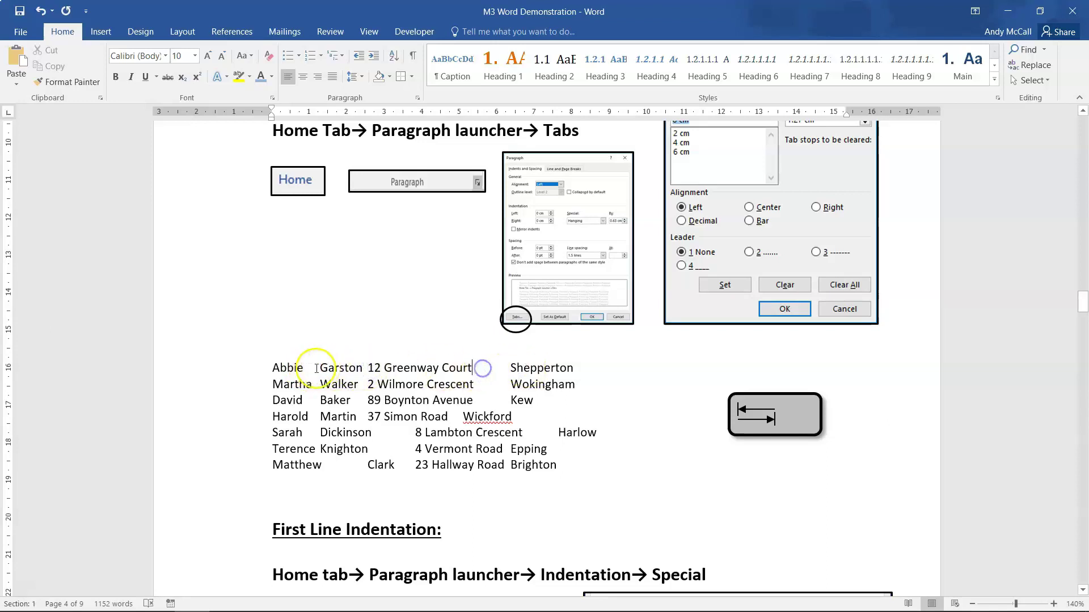
- Show the document's formatting marks and try adding extra tabs at the end of the first address row
left_click(299, 367)
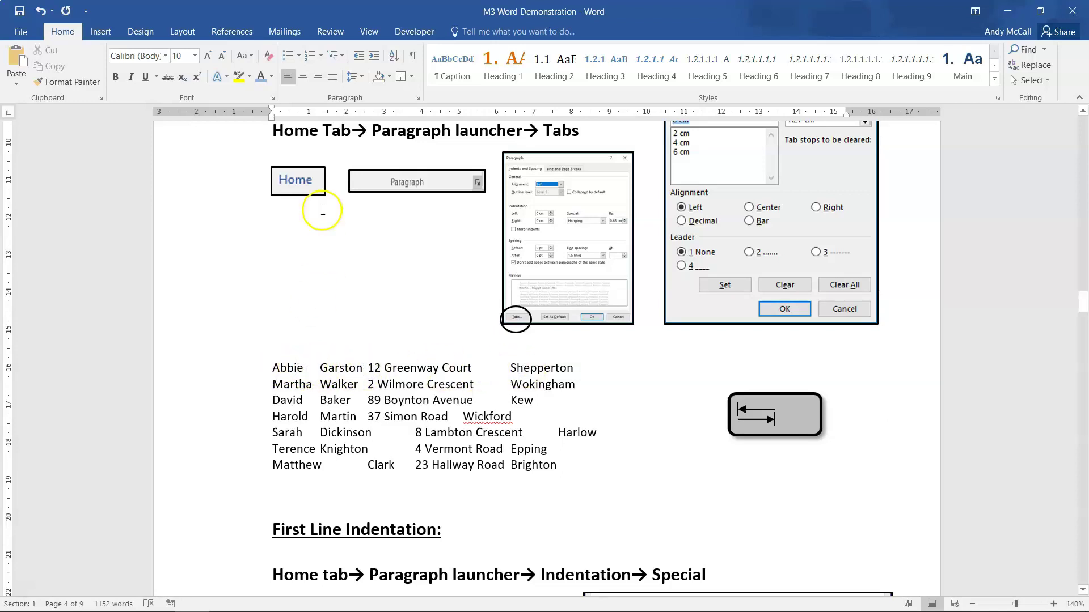
left_click(412, 57)
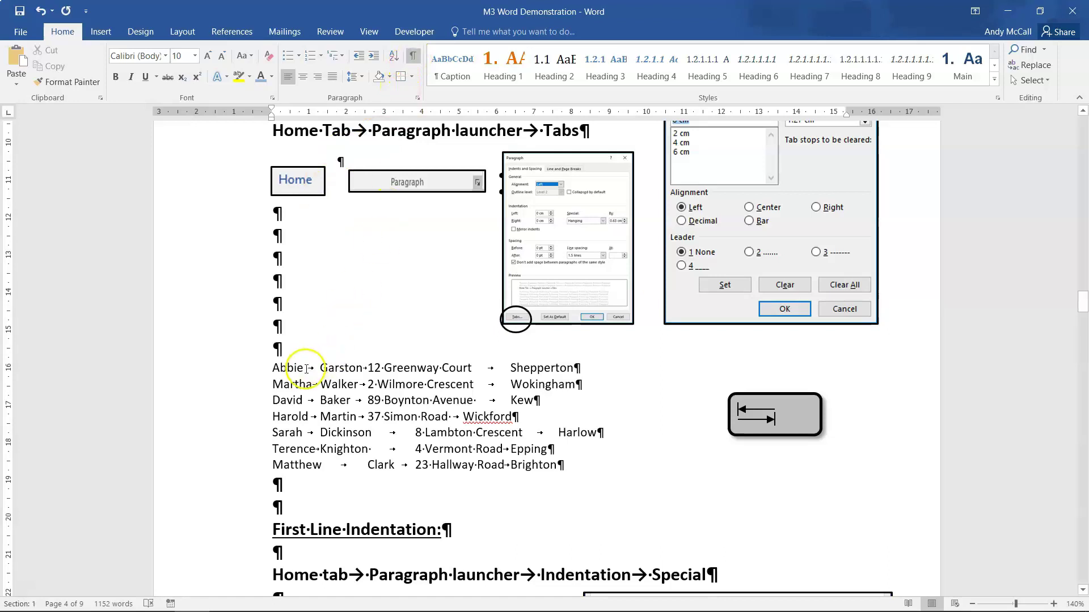
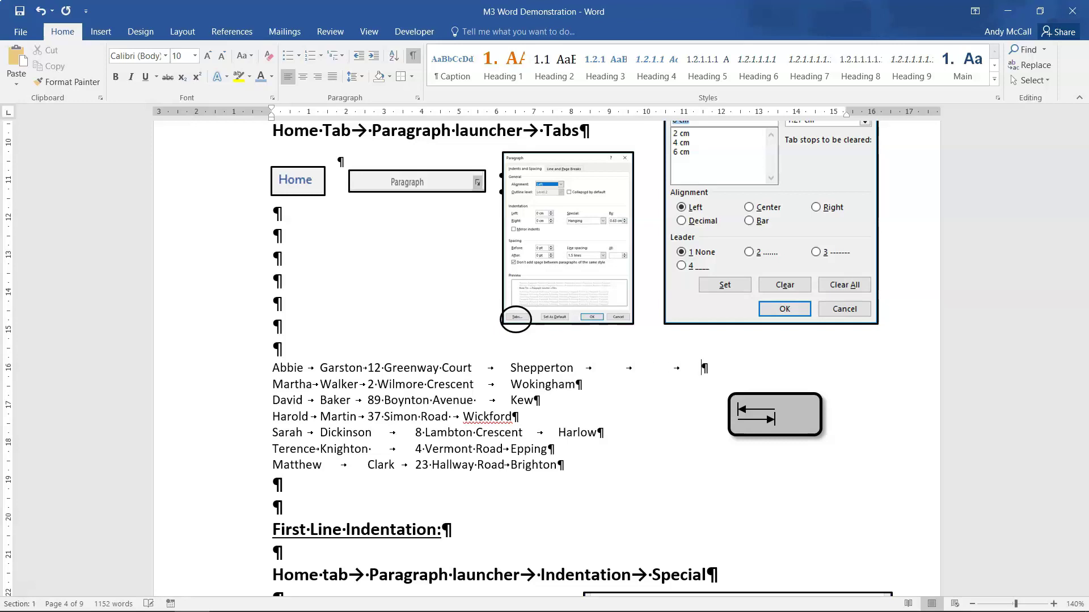
key("Tab")
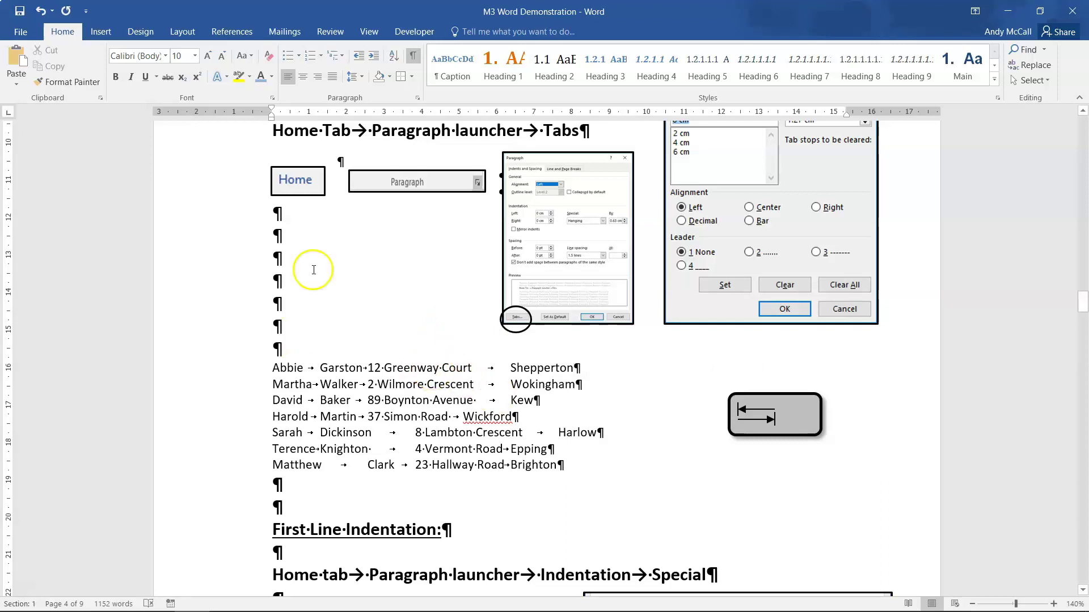
- Add a left-aligned tab stop at 3 cm with no leader for the first address row
double_click(310, 369)
double_click(368, 368)
left_click(503, 368)
left_click_drag(287, 369, 567, 369)
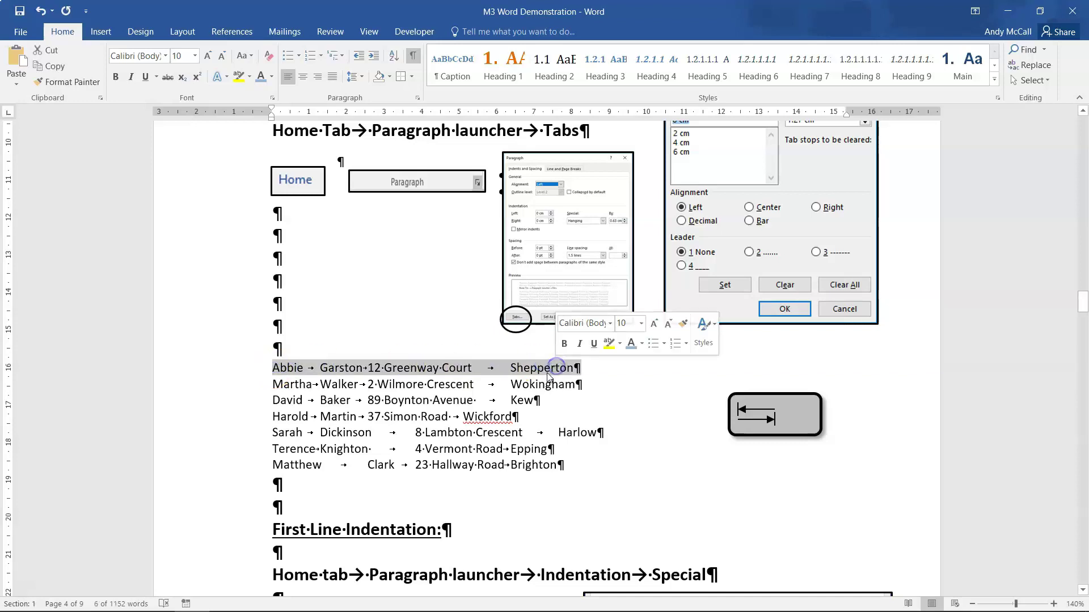
left_click(419, 98)
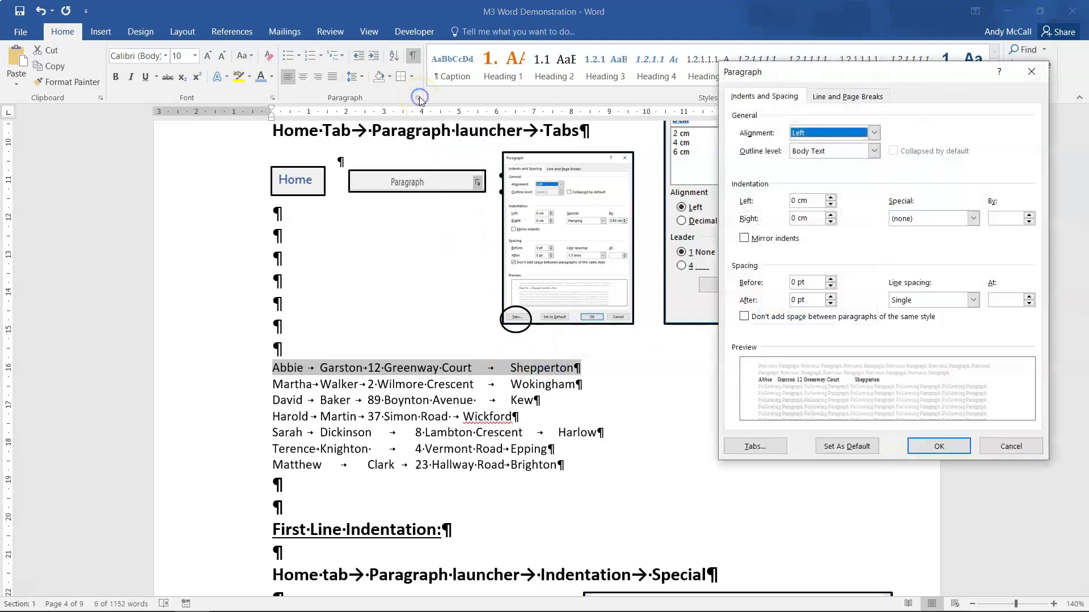
left_click(754, 447)
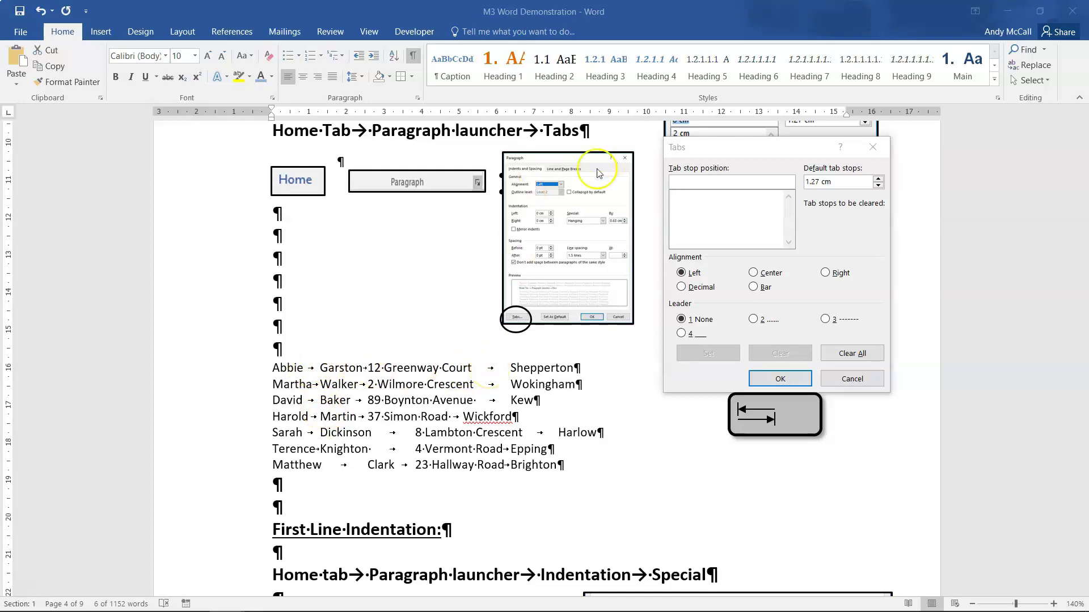
left_click(682, 184)
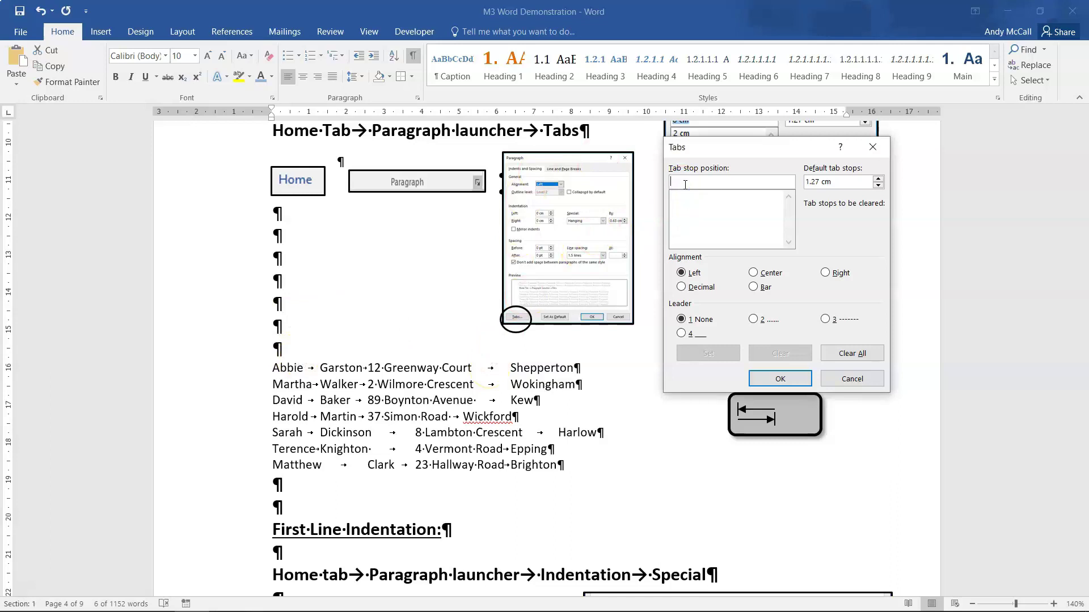
type("3cm")
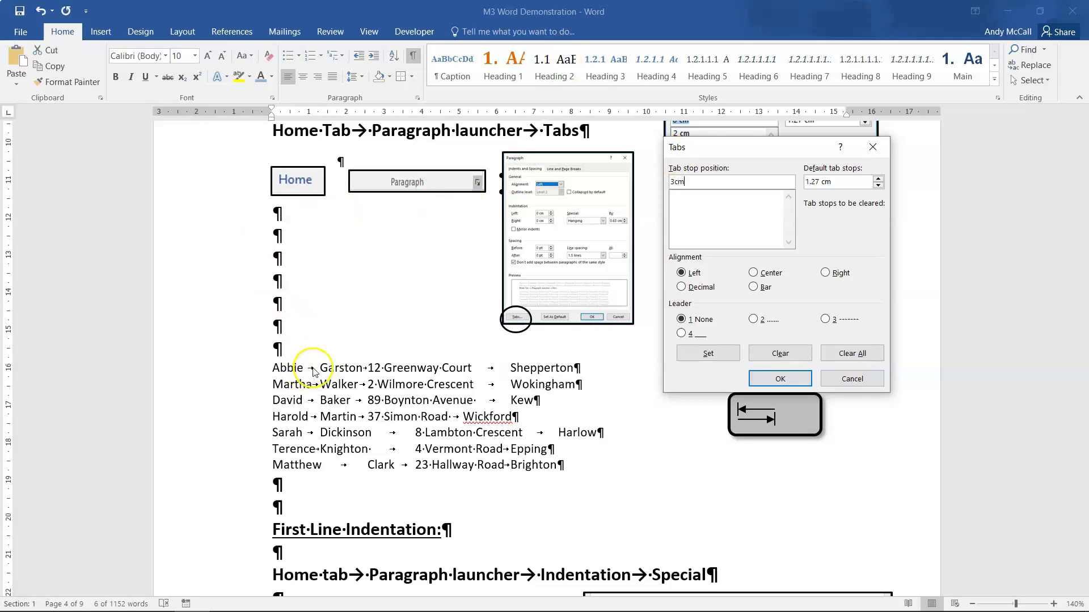
left_click(698, 355)
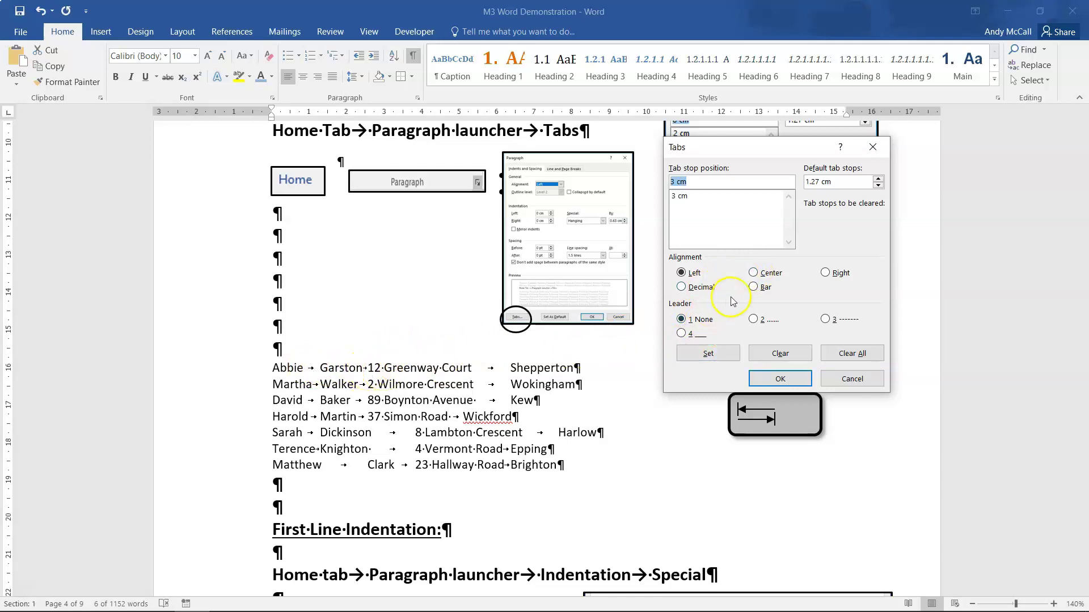
- Add a centre-aligned tab stop at 6 cm for the first address row
left_click(754, 273)
left_click(670, 182)
type("6c")
left_click(719, 356)
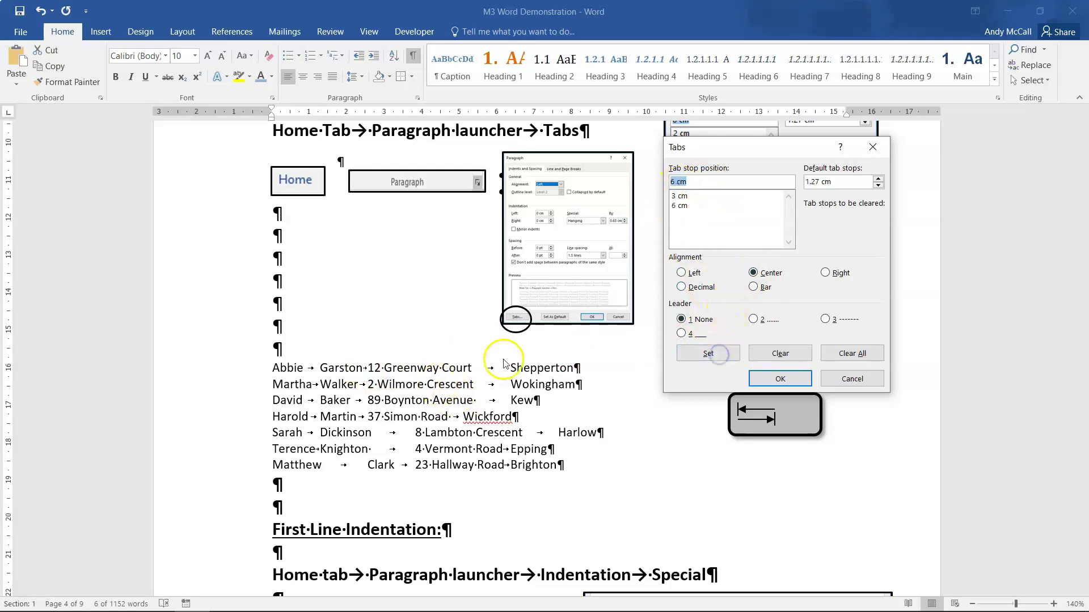
- Add a right-aligned tab stop at 9.5 cm and apply the custom tab stops to the first address row
left_click(825, 273)
left_click(685, 178)
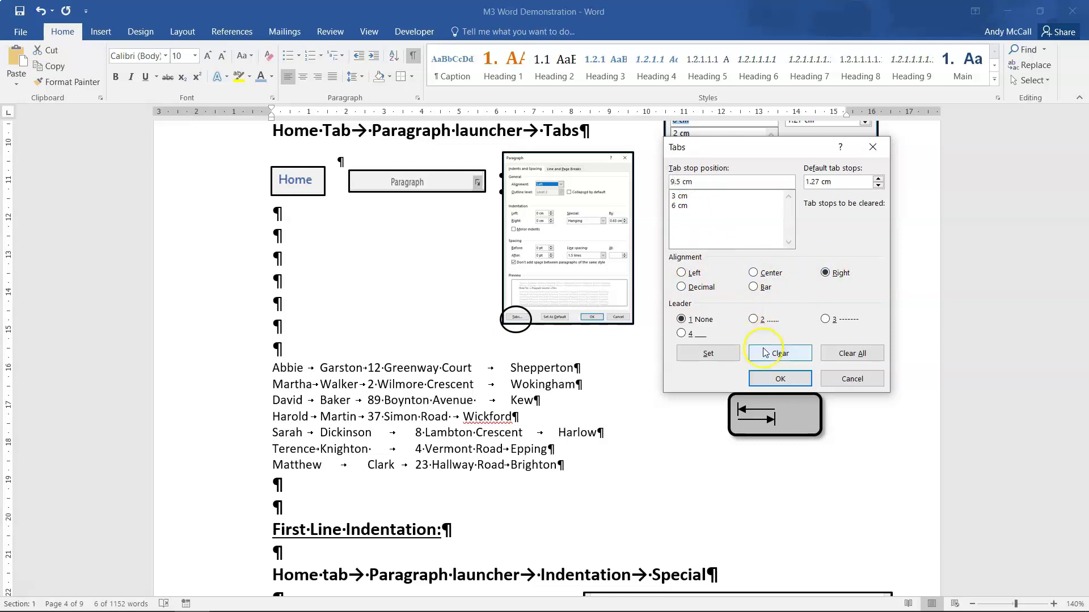
left_click(723, 351)
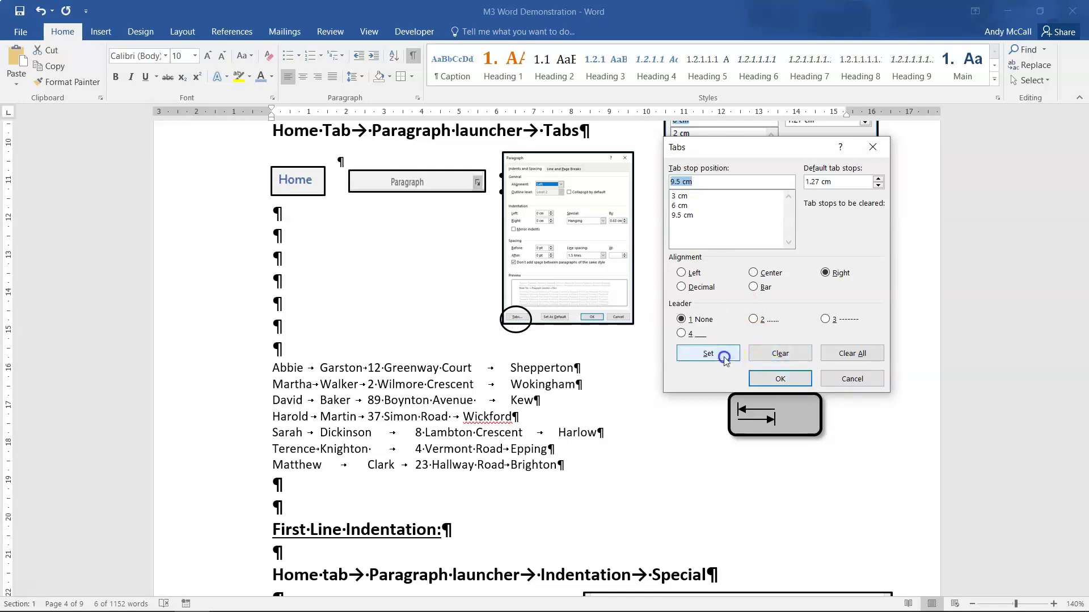
left_click(767, 380)
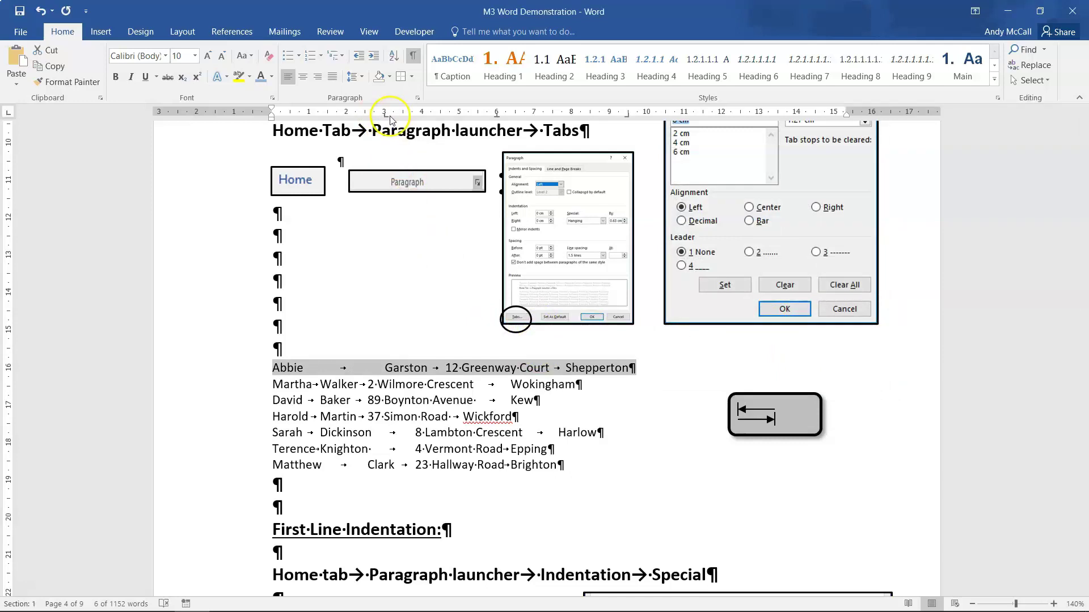
- Examine the left, centre and right tab stop markers on the ruler against the first address row's text
left_click_drag(388, 117, 389, 117)
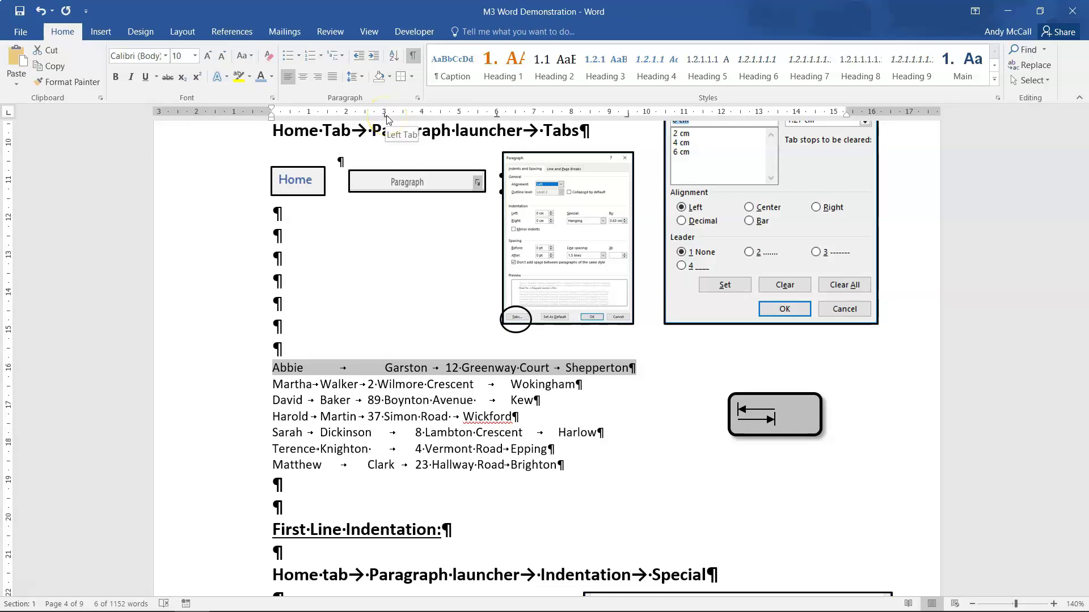
left_click(498, 117)
left_click_drag(498, 117, 498, 118)
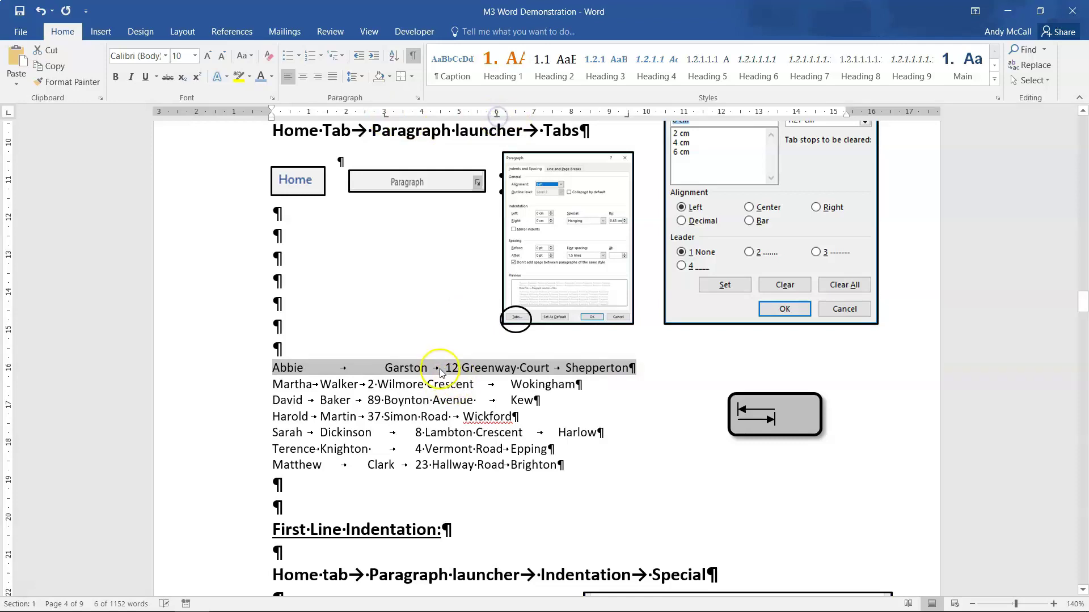
left_click_drag(627, 117, 628, 118)
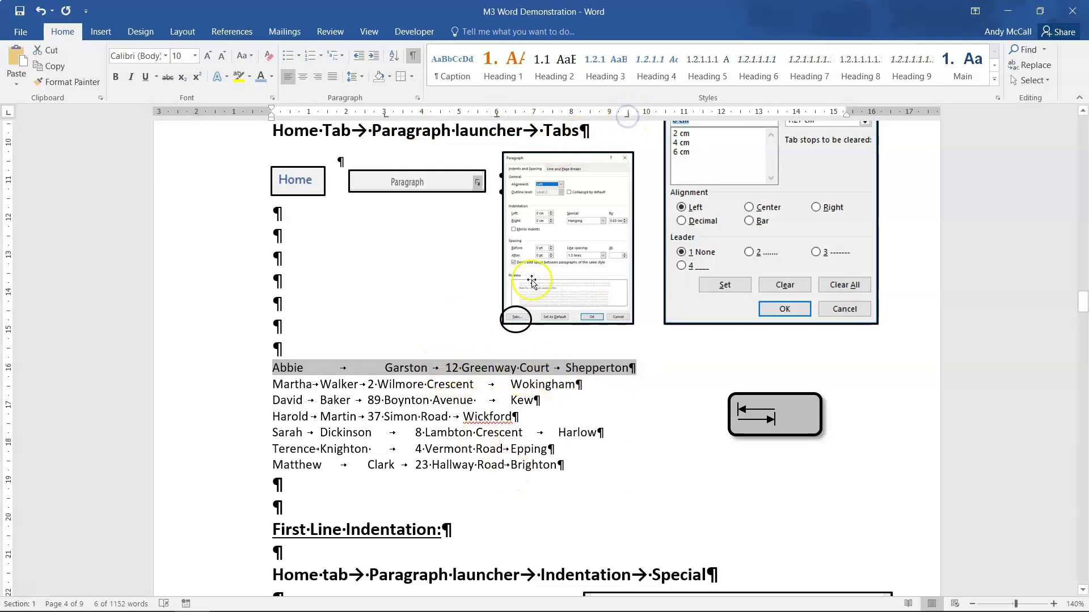
left_click_drag(497, 118, 497, 117)
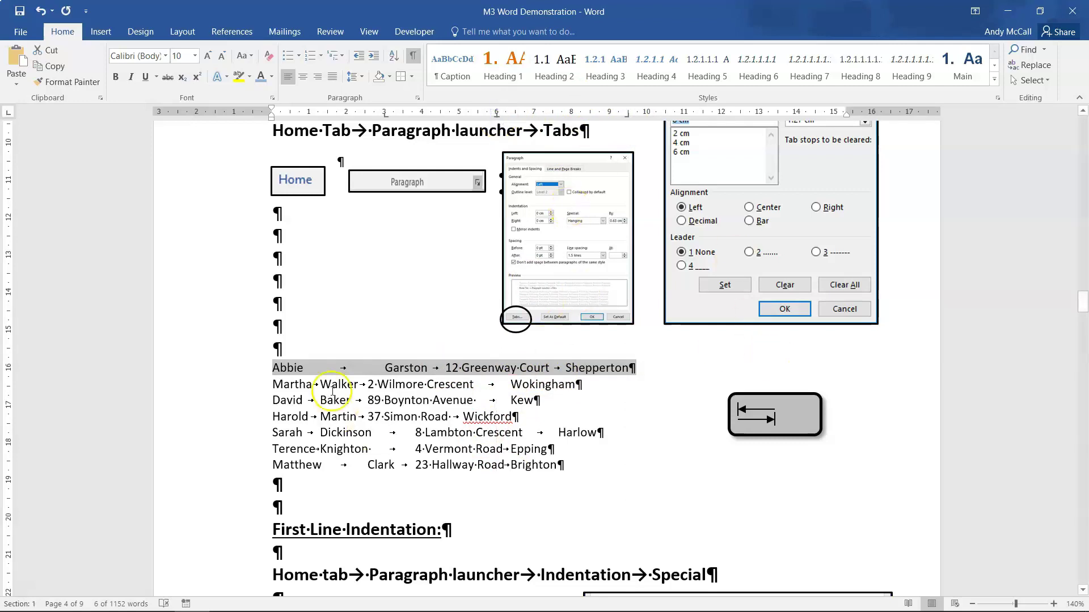
left_click(41, 12)
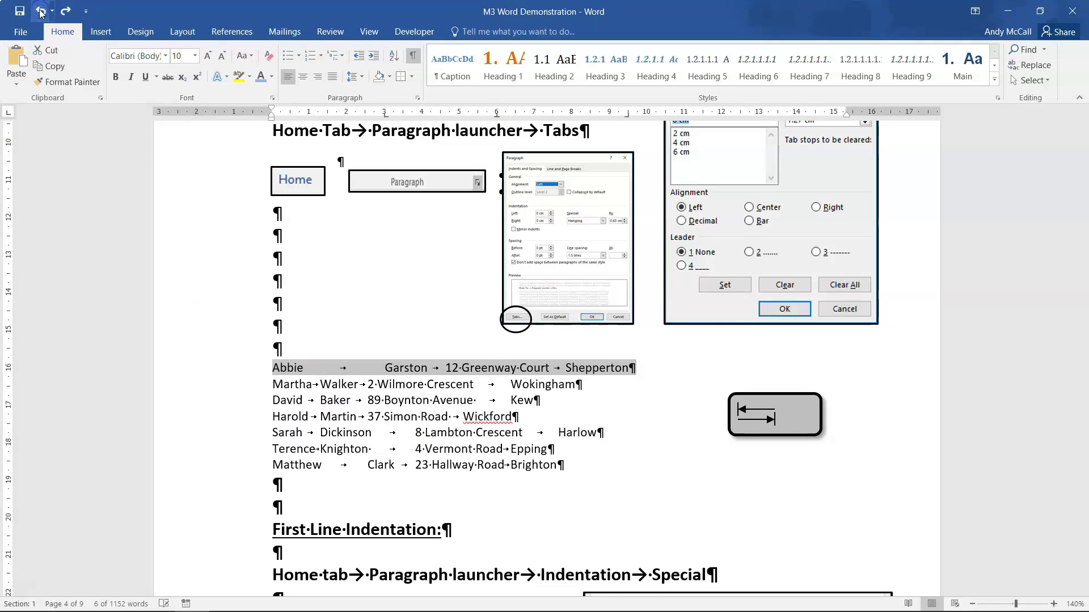
left_click(627, 163)
left_click_drag(629, 115, 629, 120)
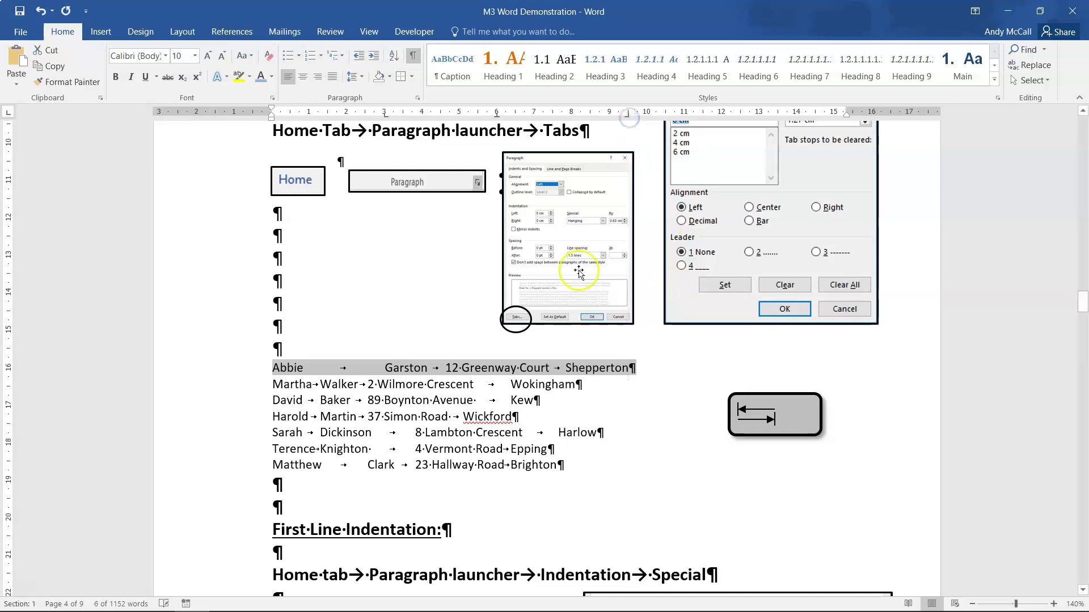
- Clear the 3 cm, 6 cm and 9.5 cm tab stops from the first address row and apply
left_click(418, 98)
left_click(748, 446)
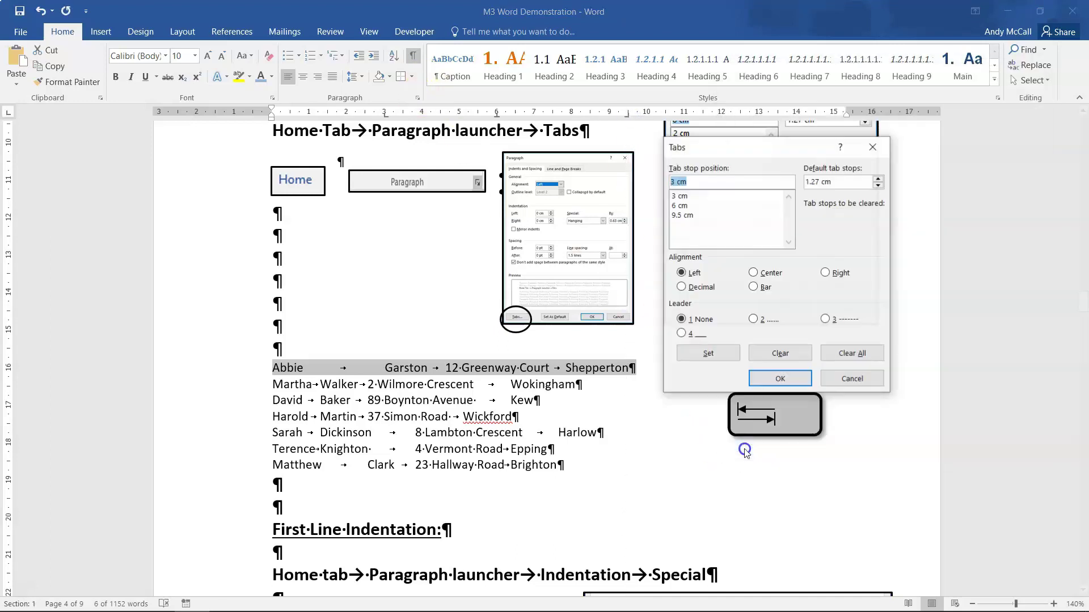
left_click(689, 199)
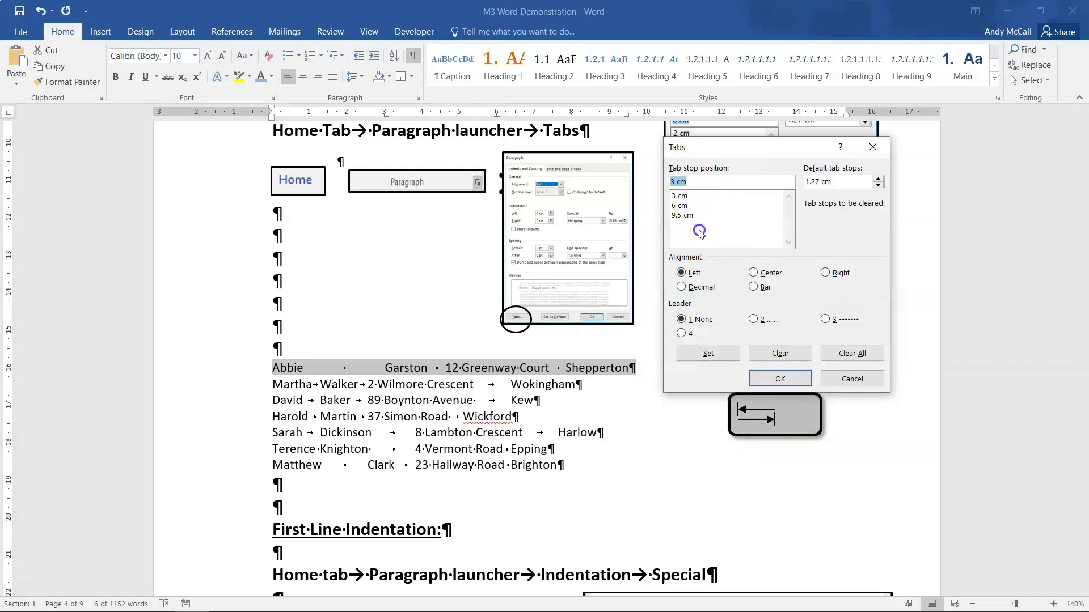
left_click(703, 353)
left_click(684, 180)
left_click(771, 354)
left_click(770, 354)
left_click(780, 355)
left_click(681, 273)
left_click(788, 378)
- Select all seven address rows and add a left-aligned tab stop at 4 cm for them
left_click_drag(273, 368, 559, 463)
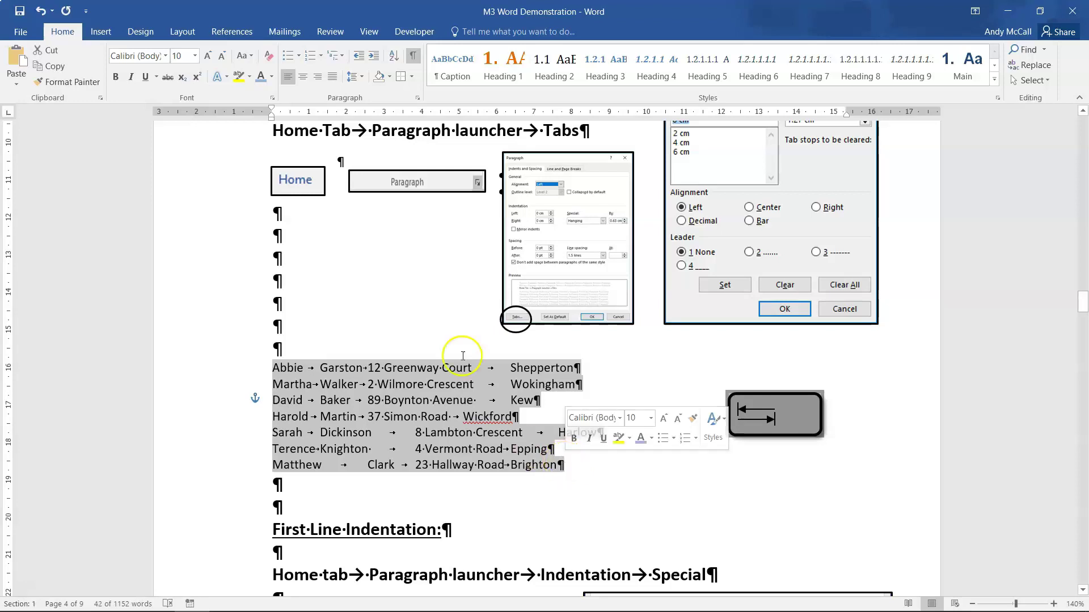
left_click(417, 100)
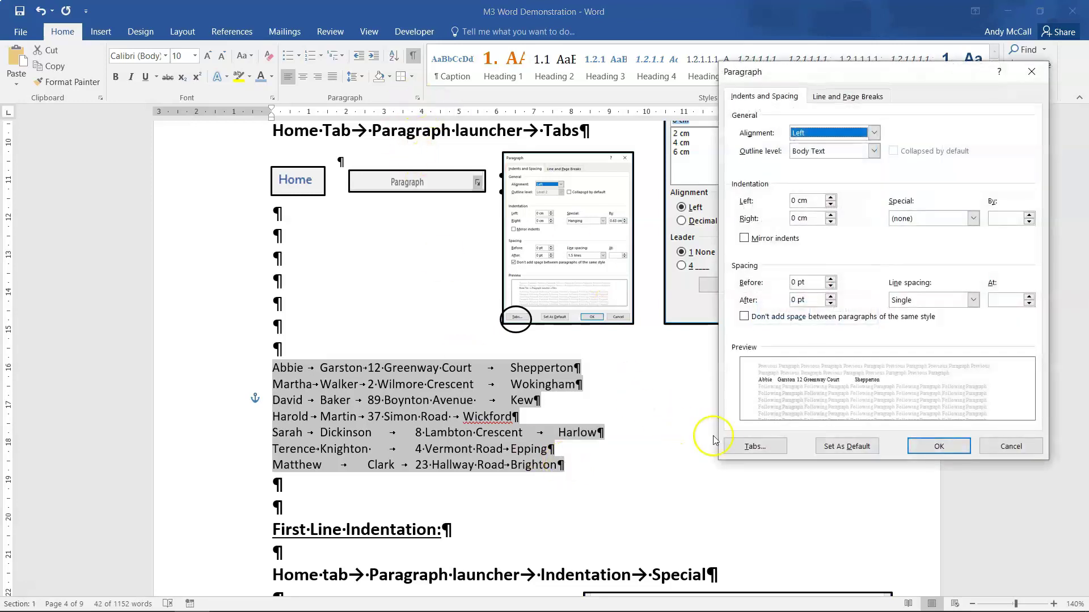
left_click(730, 446)
type("4 ")
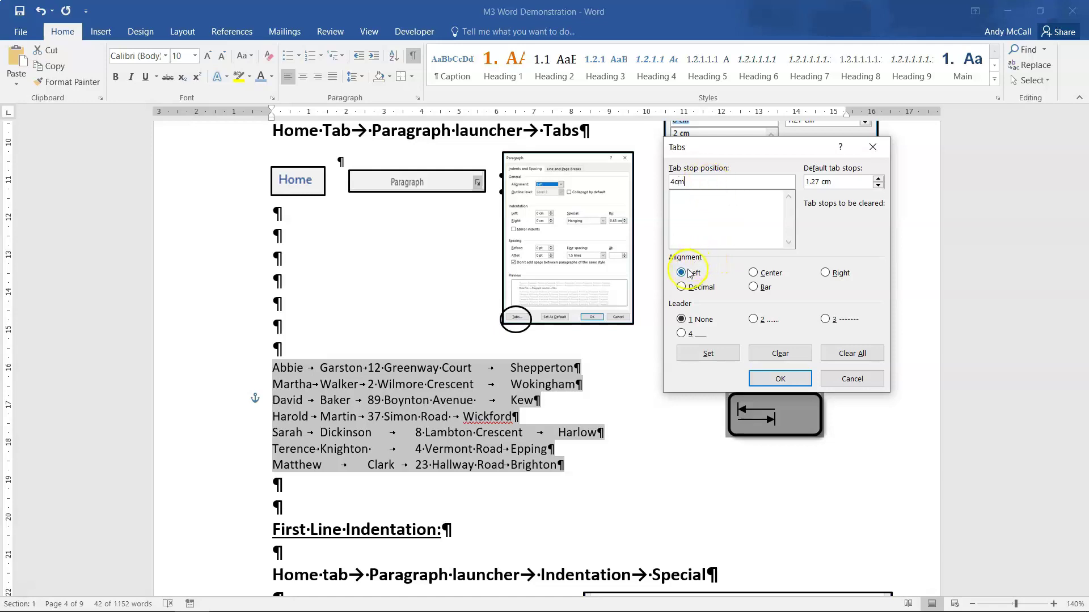
type("cm")
left_click(701, 355)
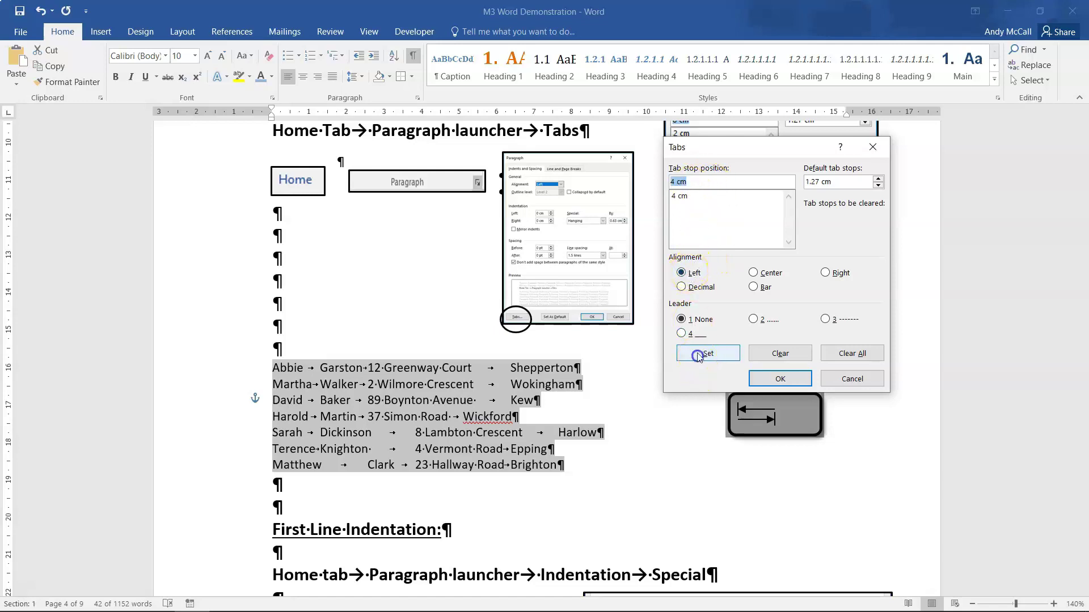
- Add left-aligned tab stops at 7 cm and 10 cm and apply them to the selected address rows
type("7")
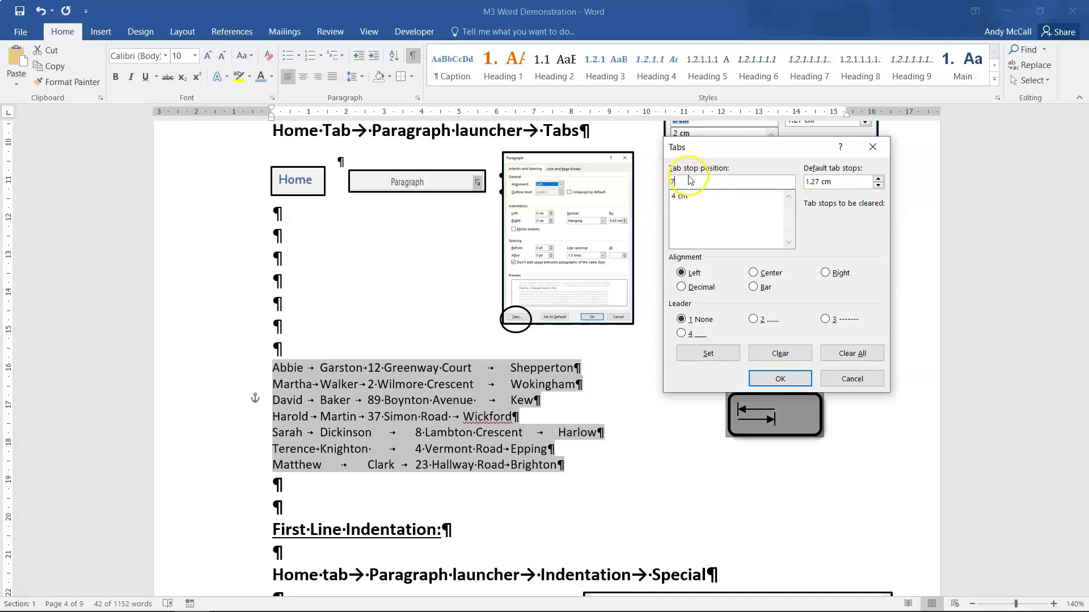
left_click(707, 353)
type("10")
left_click(707, 354)
left_click(780, 379)
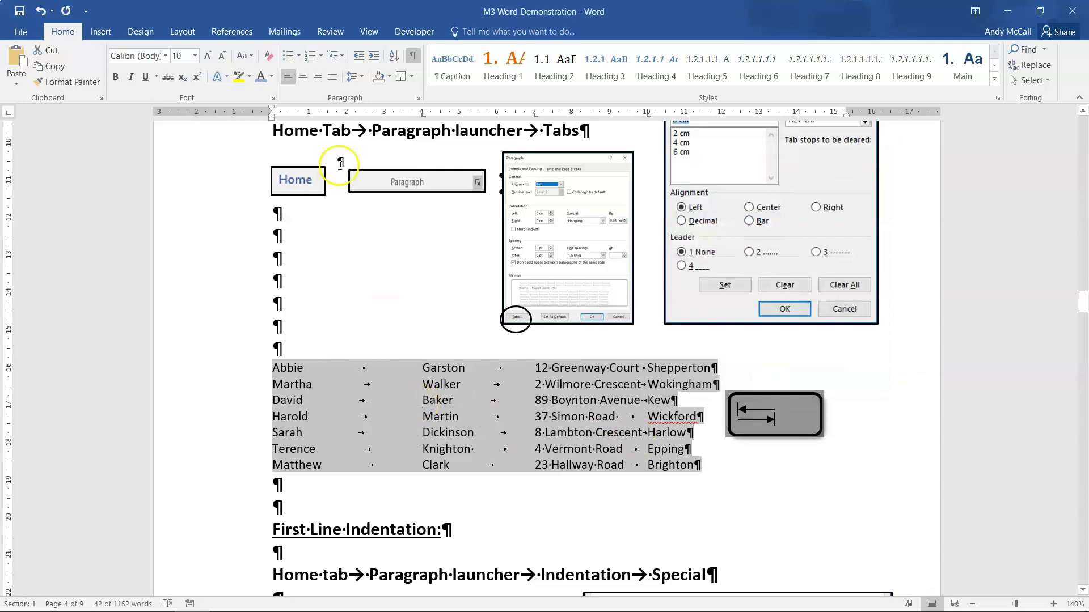
left_click_drag(424, 117, 649, 116)
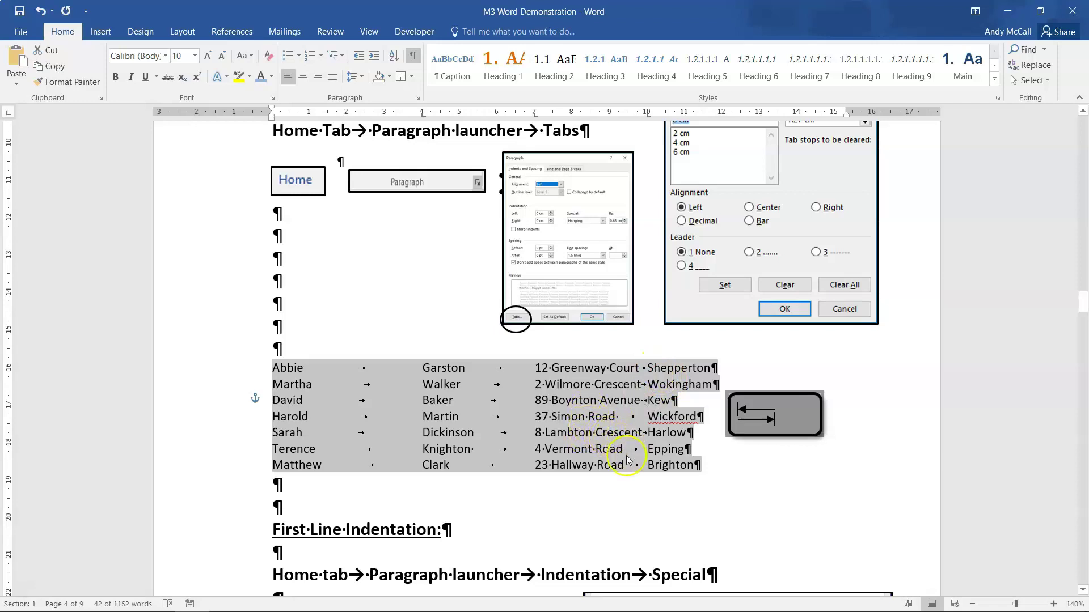
- Replace the 10 cm tab stop of the selected address rows with a left-aligned one at 12 cm
left_click(419, 99)
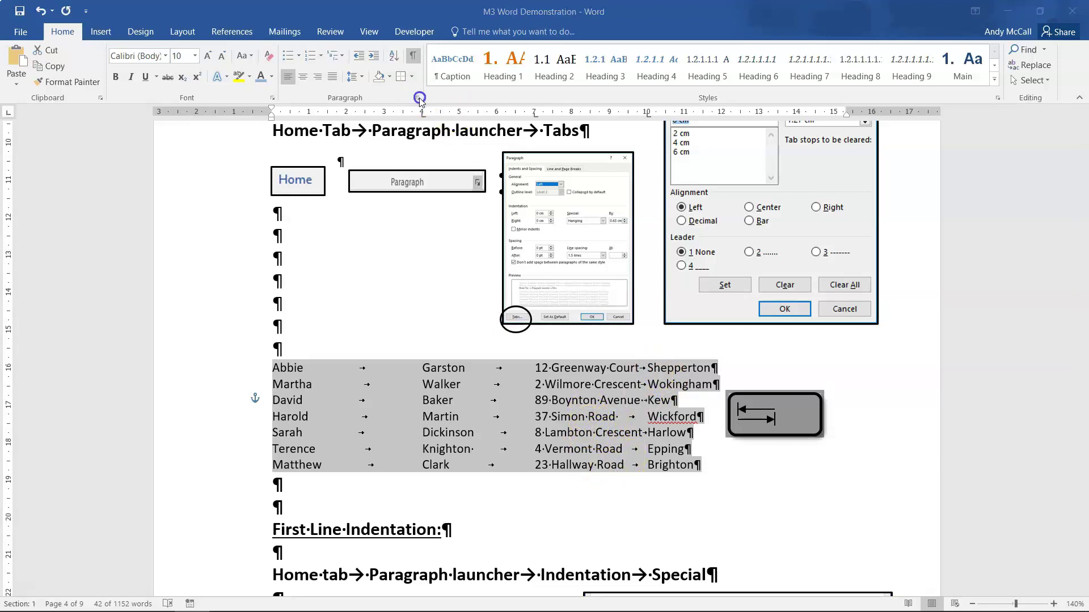
left_click(761, 452)
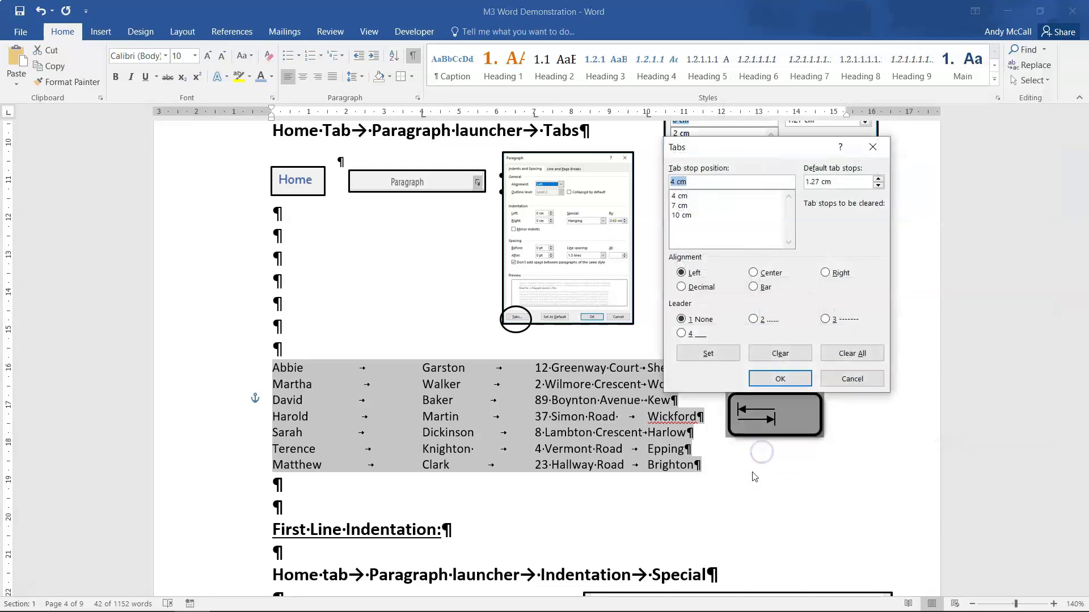
left_click(680, 216)
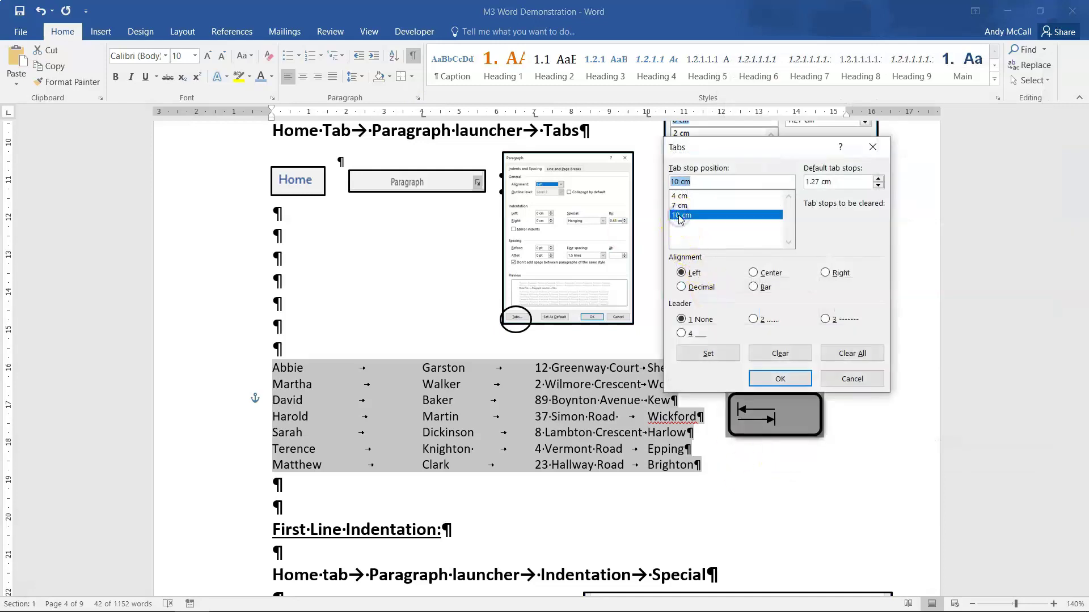
left_click(799, 353)
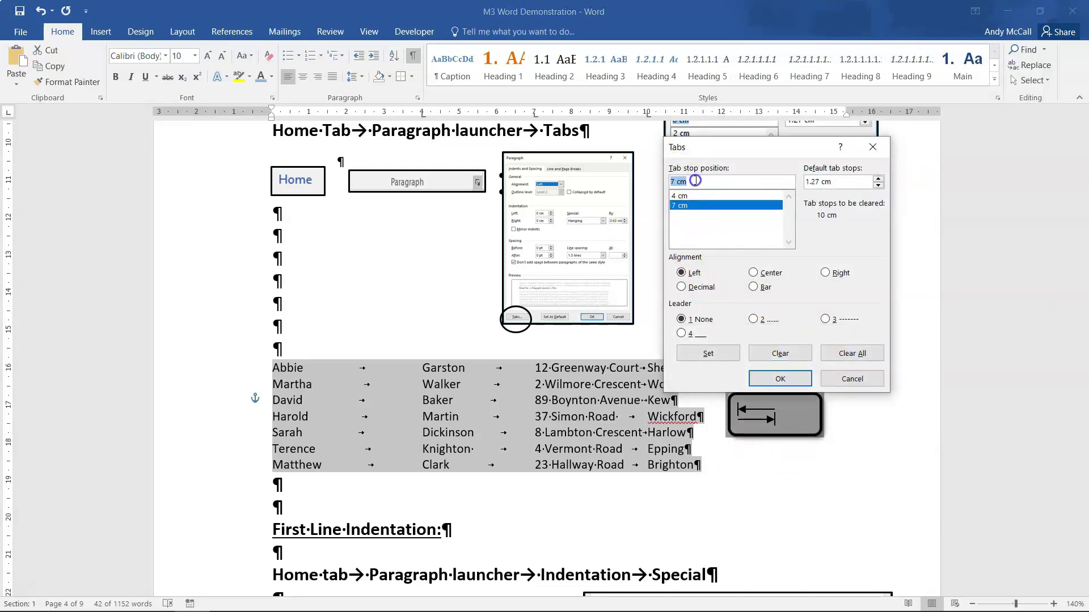
key("BackSpace")
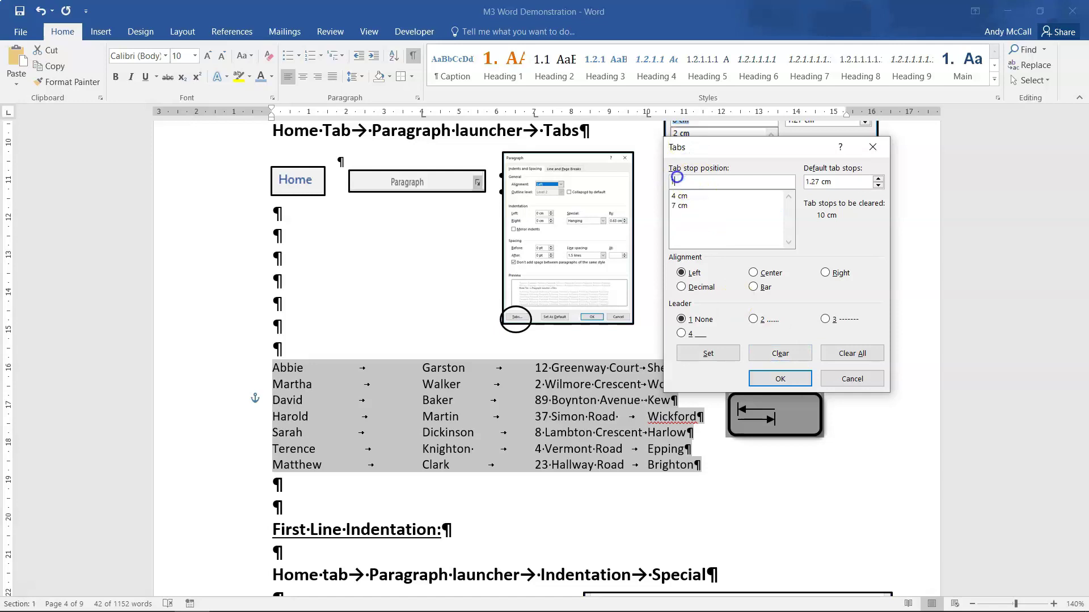
type("12")
left_click(707, 353)
left_click(779, 380)
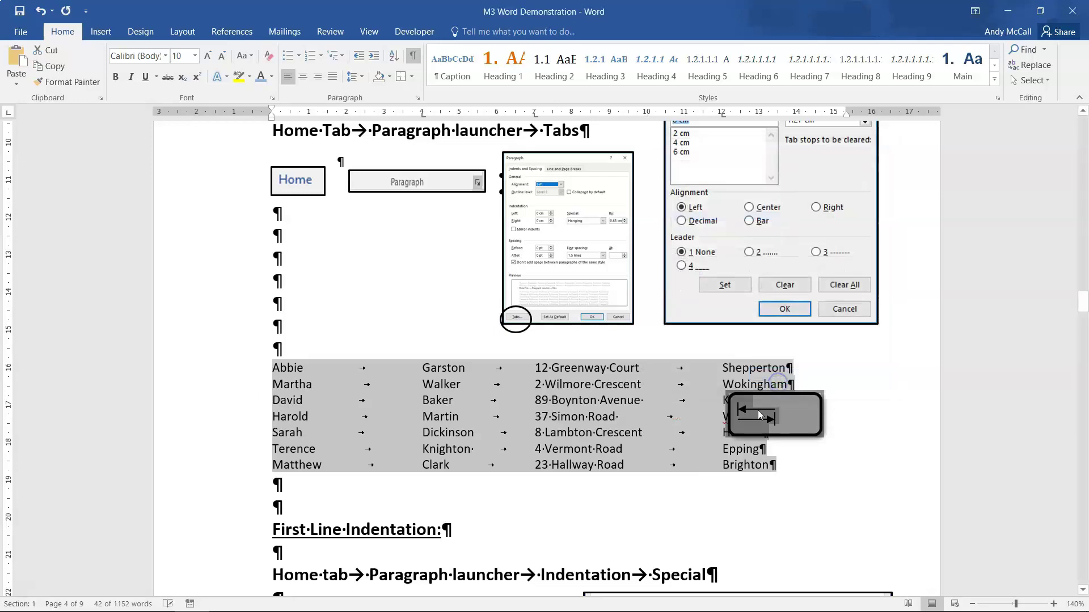
- Move the grey tab-key shape off the address list into the empty space beside the town column
left_click_drag(722, 116, 723, 120)
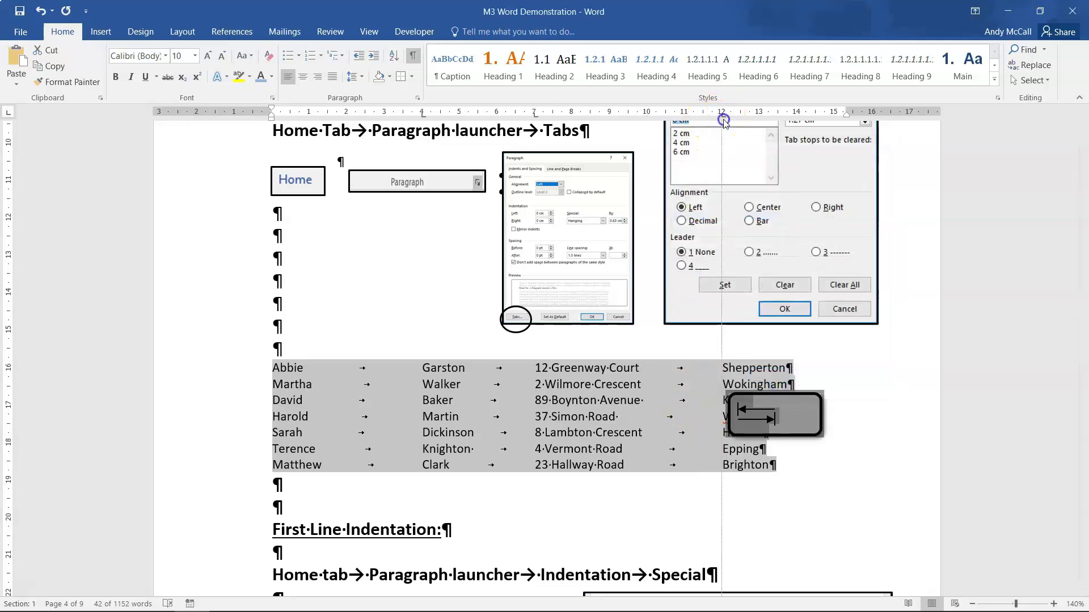
left_click(791, 418)
mouse_move(791, 417)
left_mouse_down()
mouse_move(864, 487)
mouse_move(860, 440)
left_mouse_up()
- Give the two-line reservations paragraph under First Line Indentation a first-line indent of 1.5 cm
scroll(462, 438, "down", 3)
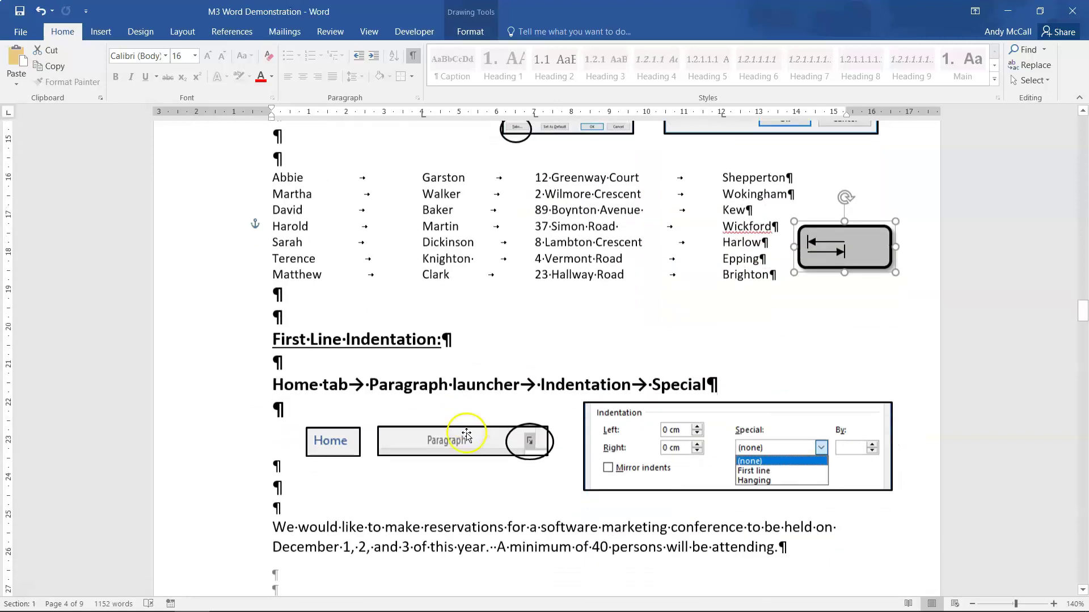
scroll(459, 433, "down", 2)
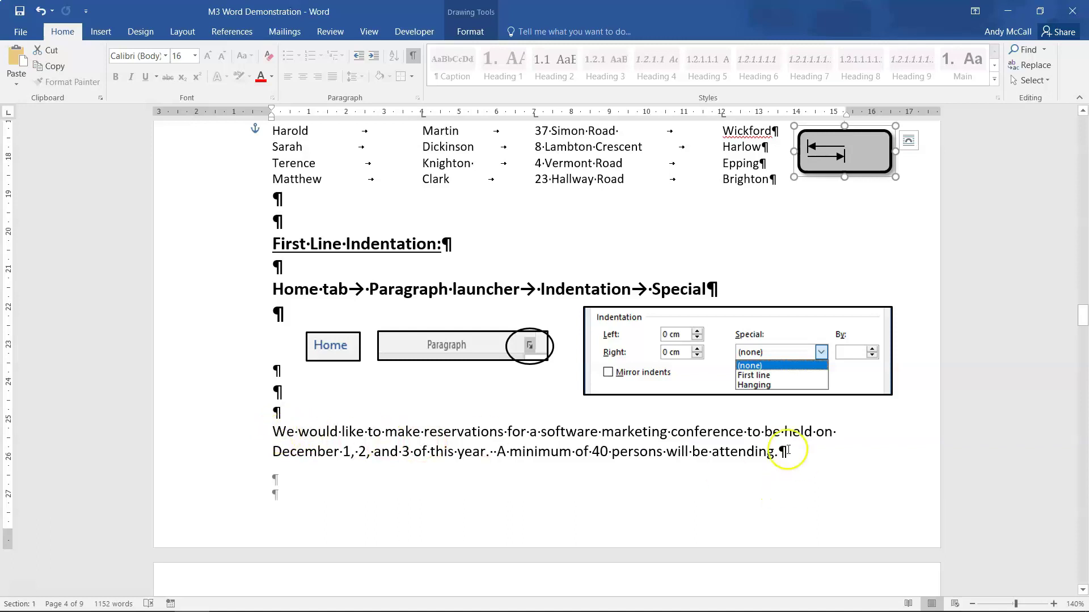
left_click_drag(778, 452, 250, 433)
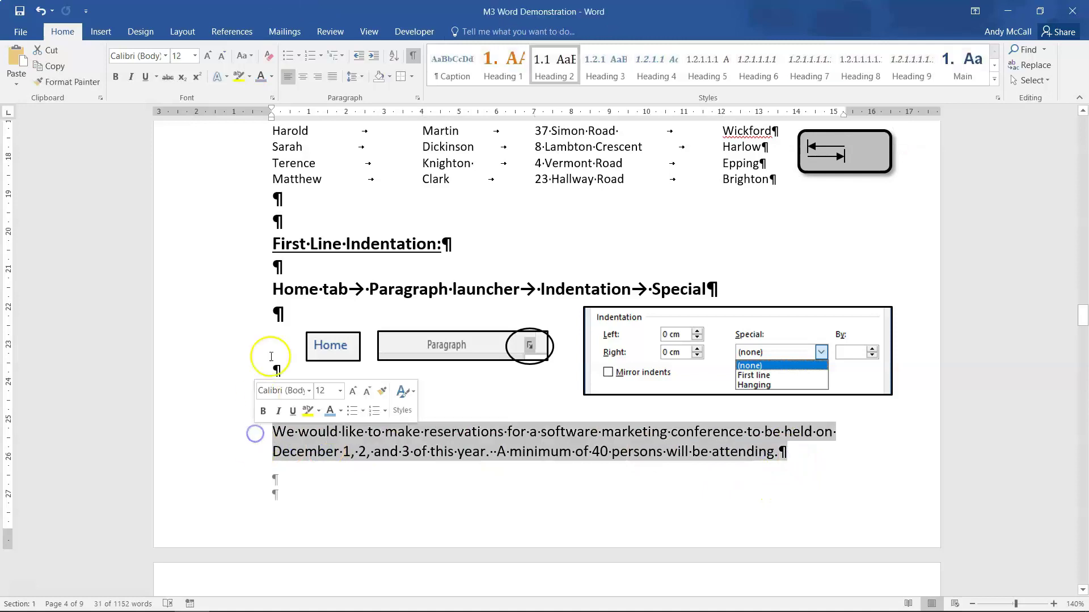
left_click(418, 100)
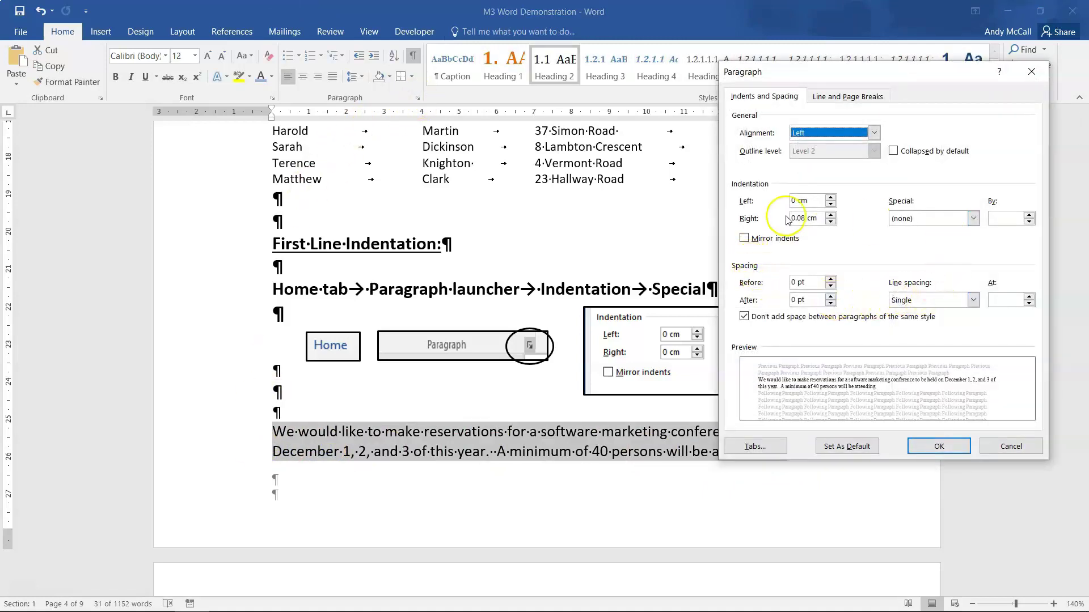
left_click(973, 220)
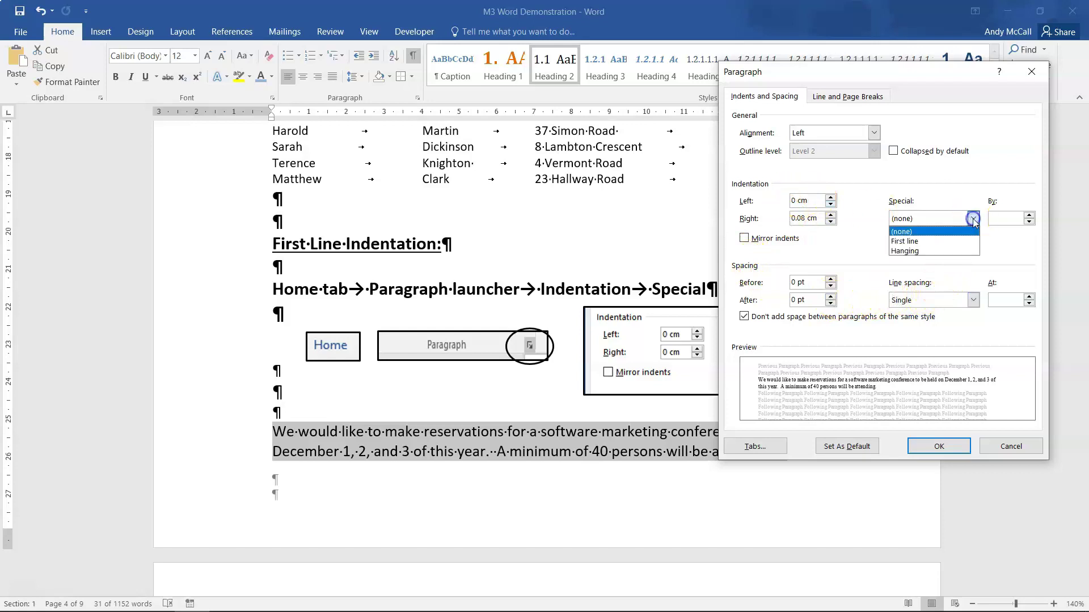
left_click(914, 244)
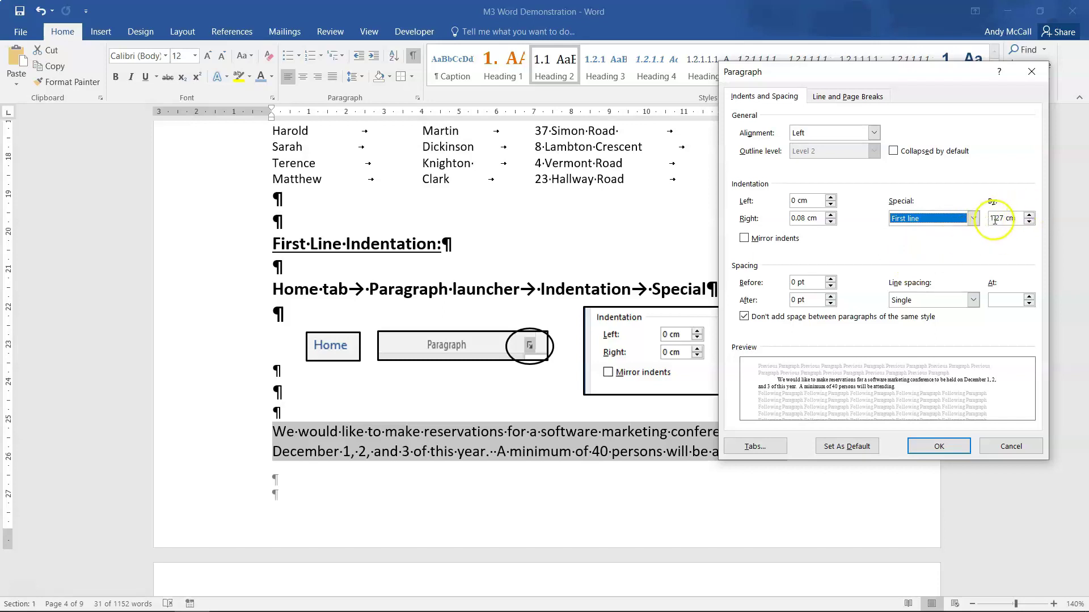
left_click(1031, 215)
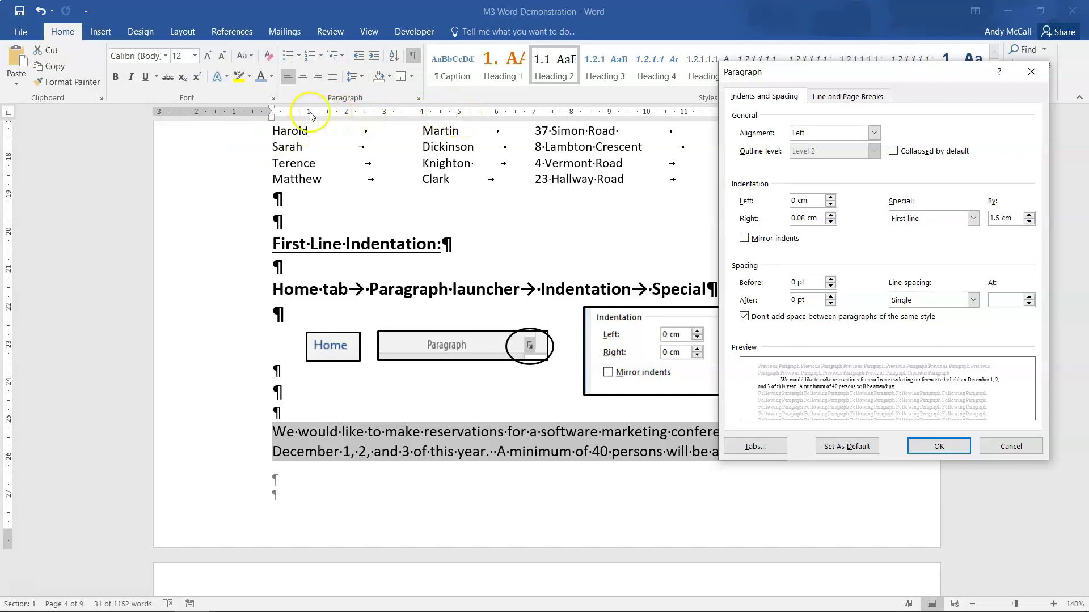
left_click(933, 446)
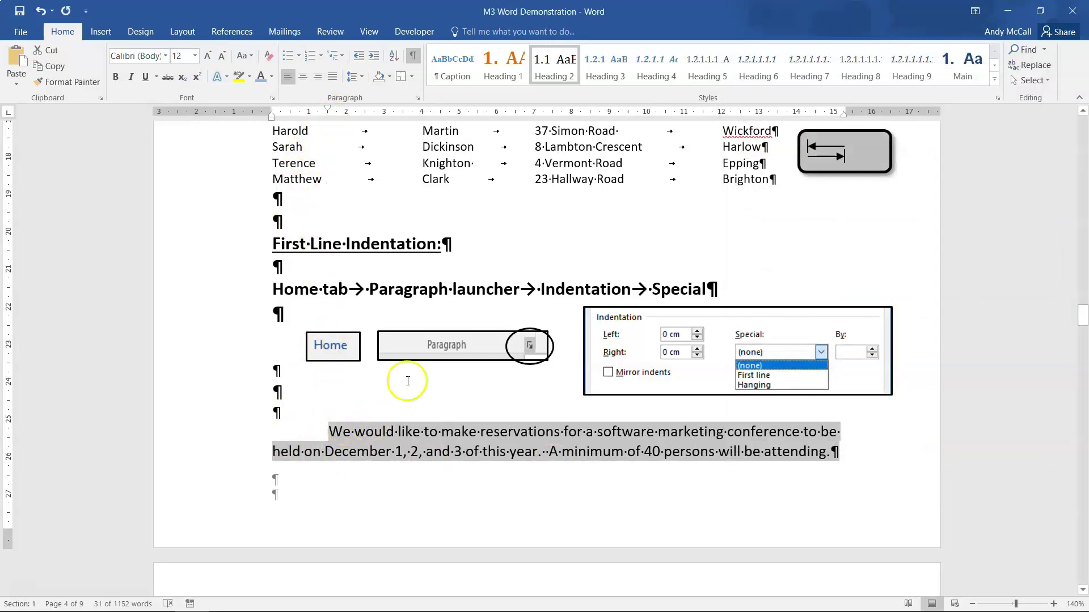
scroll(406, 379, "down", 3)
left_click(418, 98)
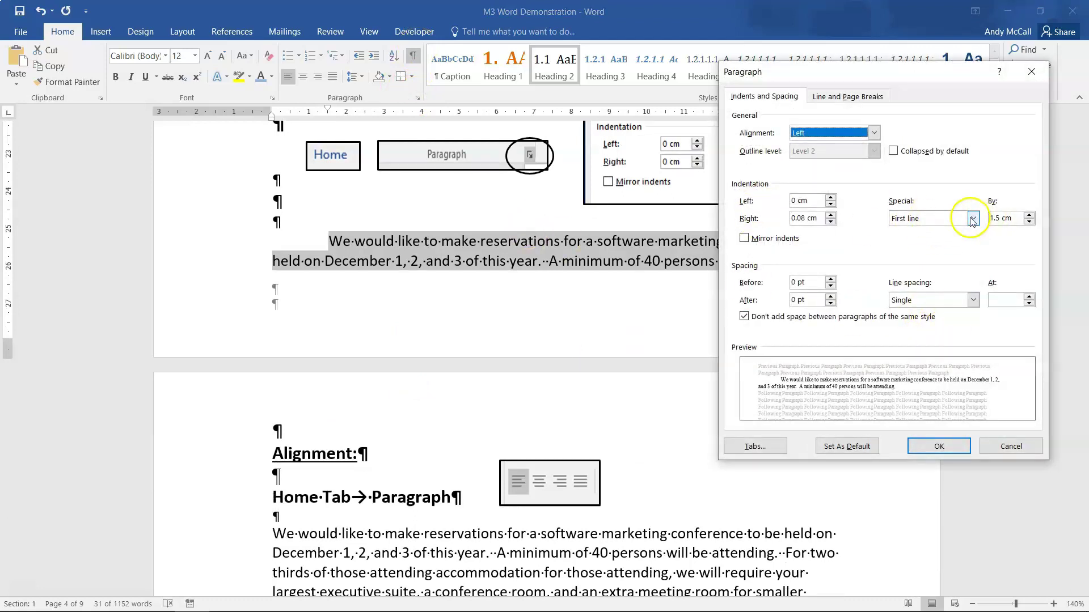
left_click(1013, 451)
- Select the paragraph in the Alignment section, try centred and right alignment on it, and finally justify it
scroll(219, 427, "down", 4)
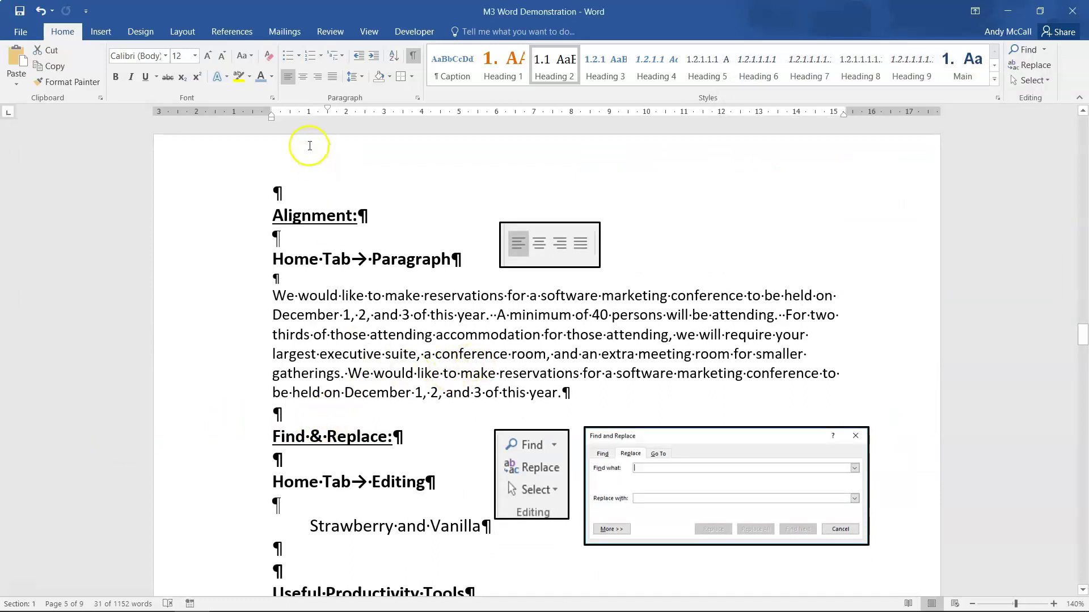
left_click_drag(567, 393, 287, 294)
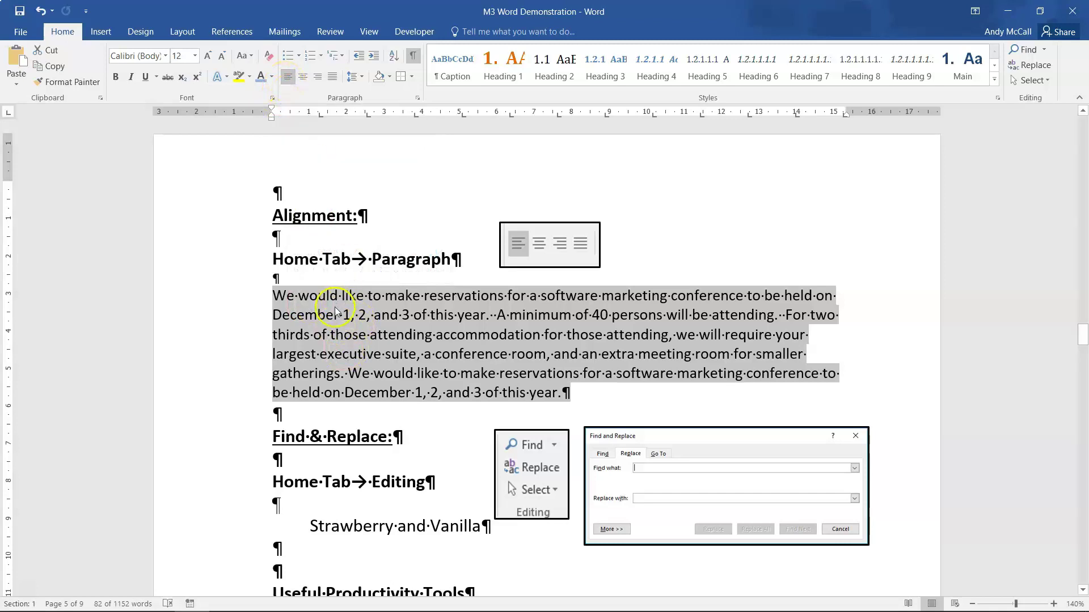
left_click(302, 83)
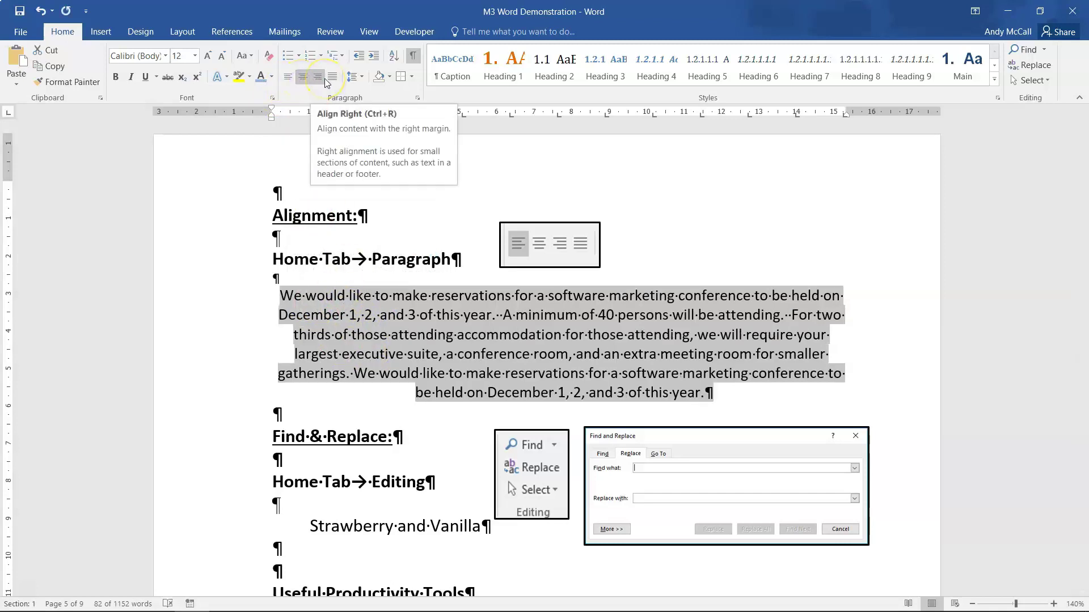
left_click(318, 77)
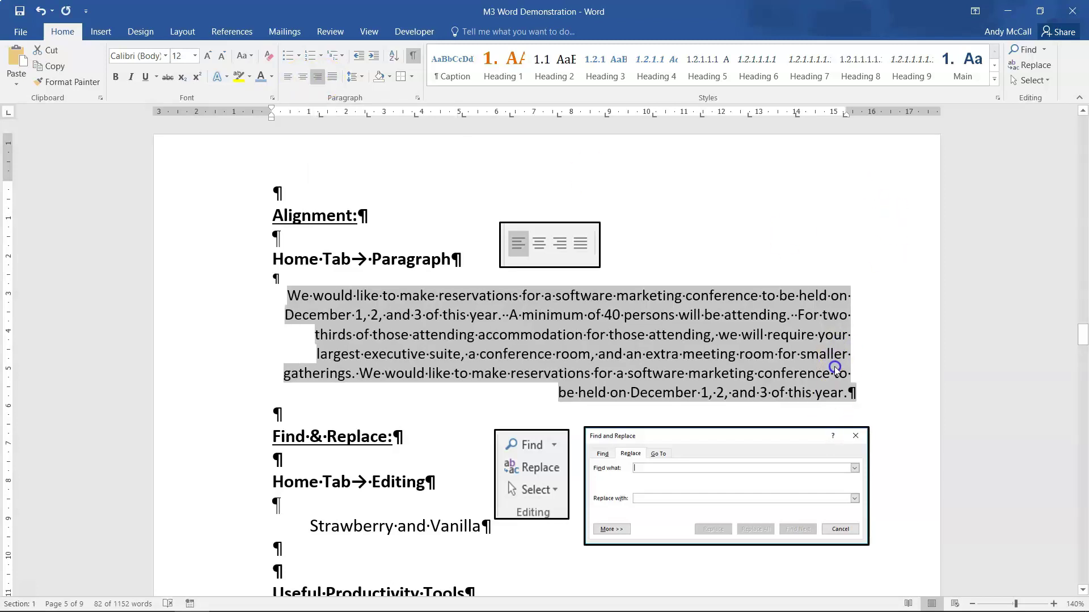
left_click(332, 77)
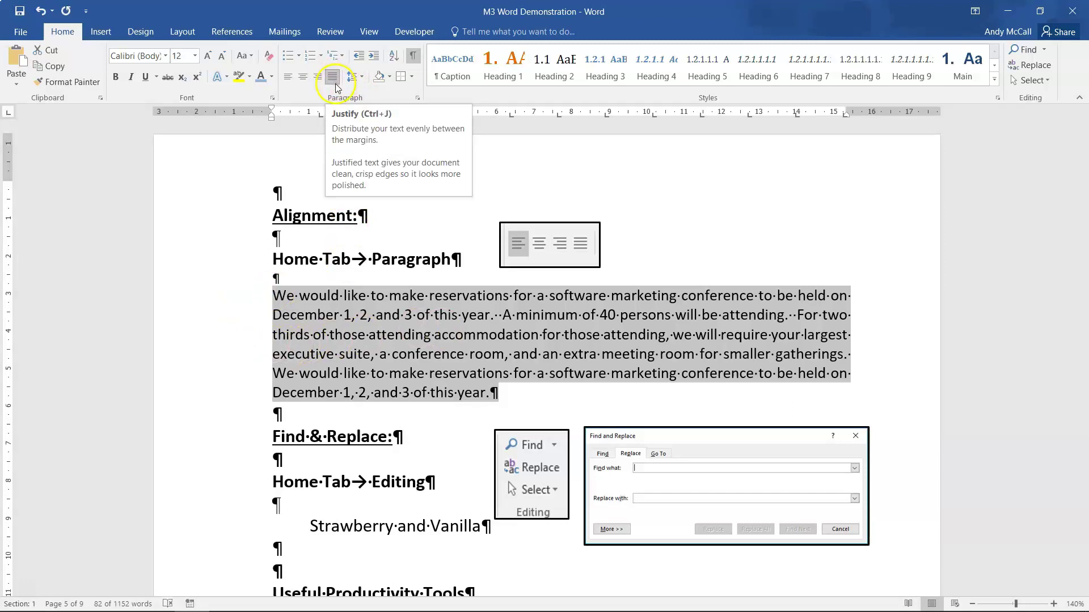
- Switch the Alignment section's paragraph to left alignment for comparison and back to justified
left_click_drag(512, 398, 275, 288)
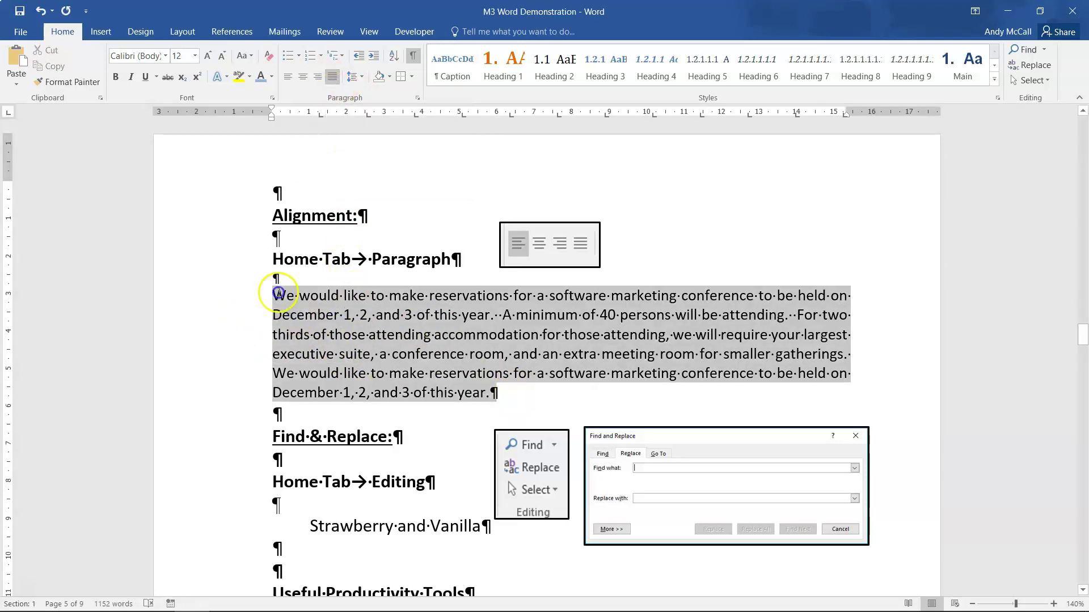
left_click(288, 76)
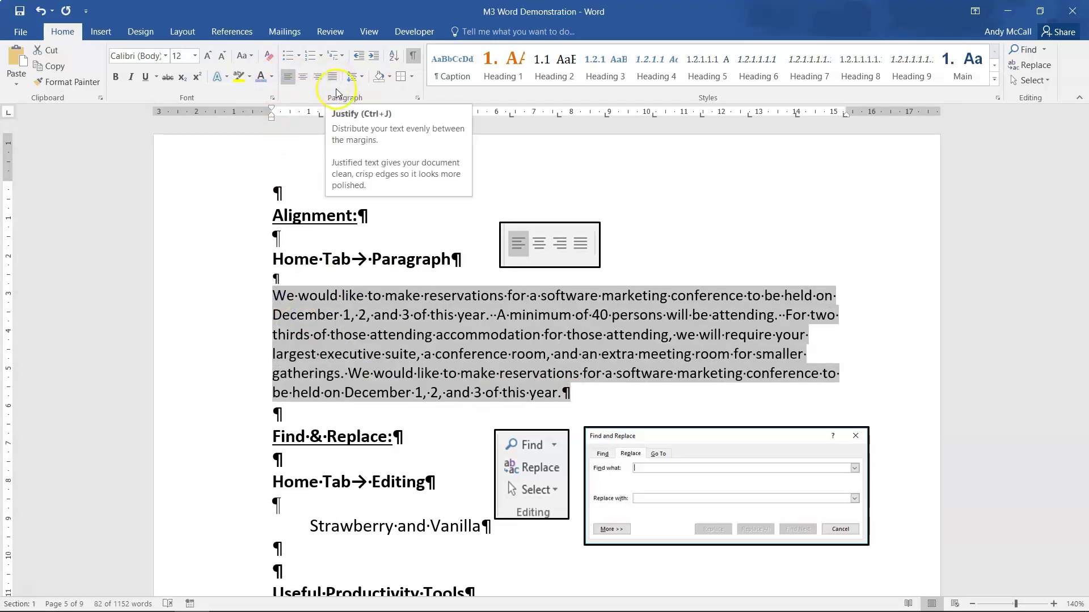
left_click(335, 77)
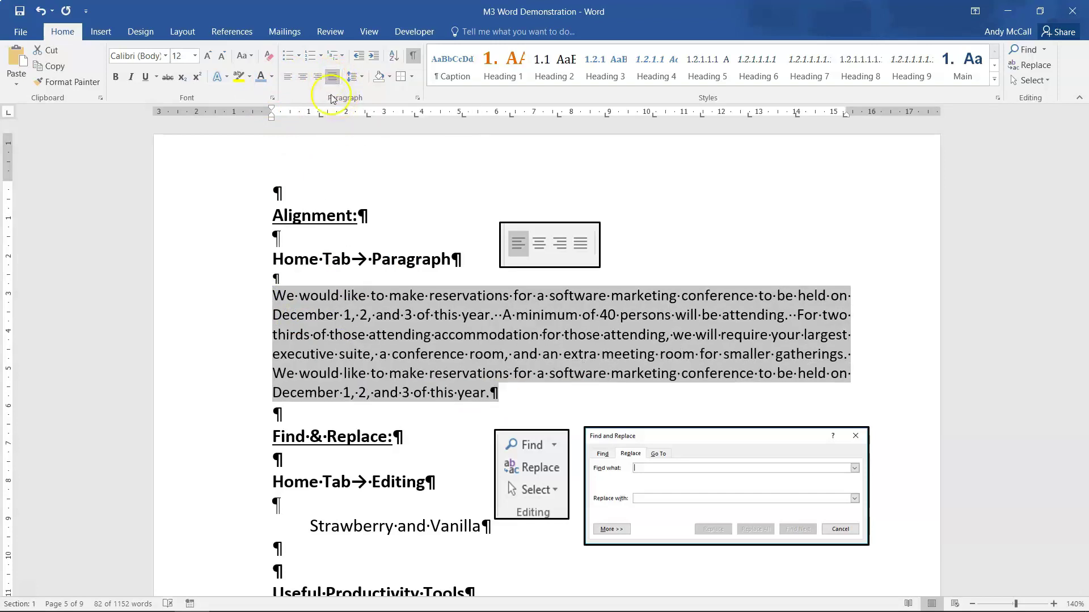
left_click(404, 375)
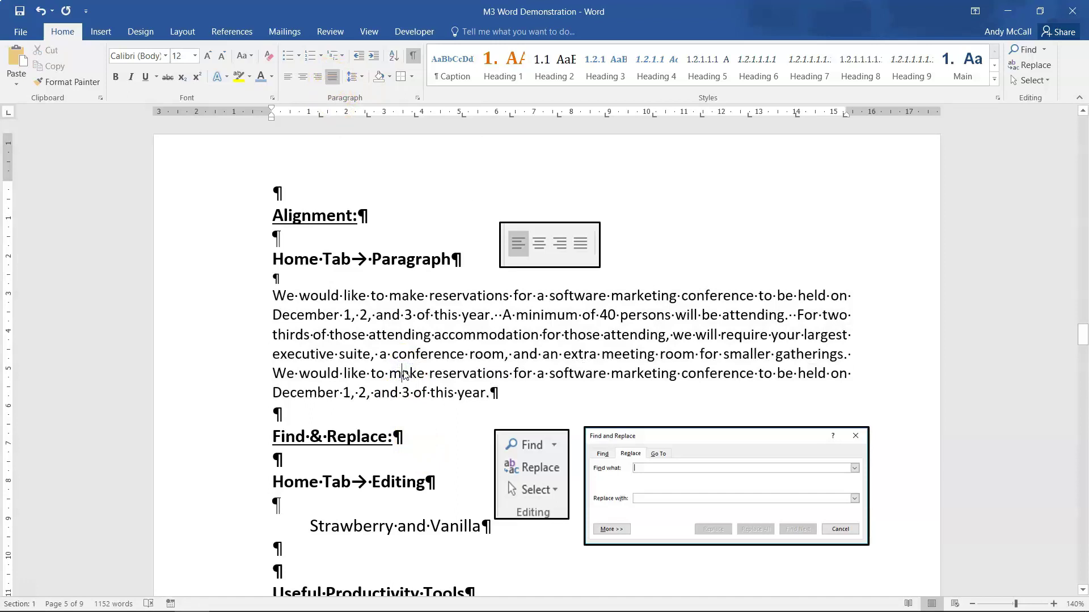
- Search the whole document for the author's first name using Find
scroll(403, 375, "down", 3)
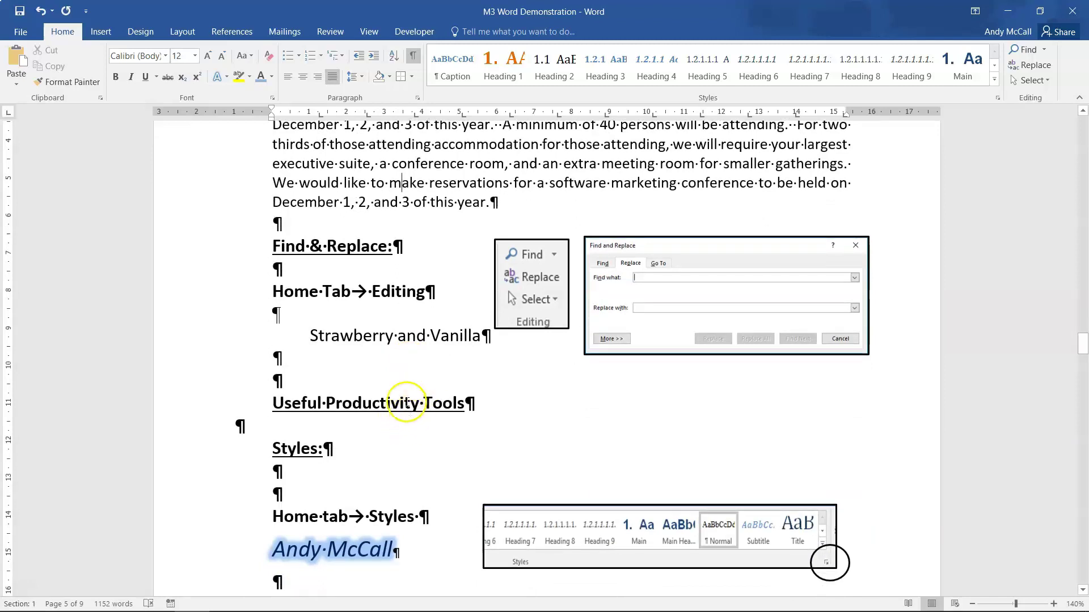
scroll(545, 262, "up", 3)
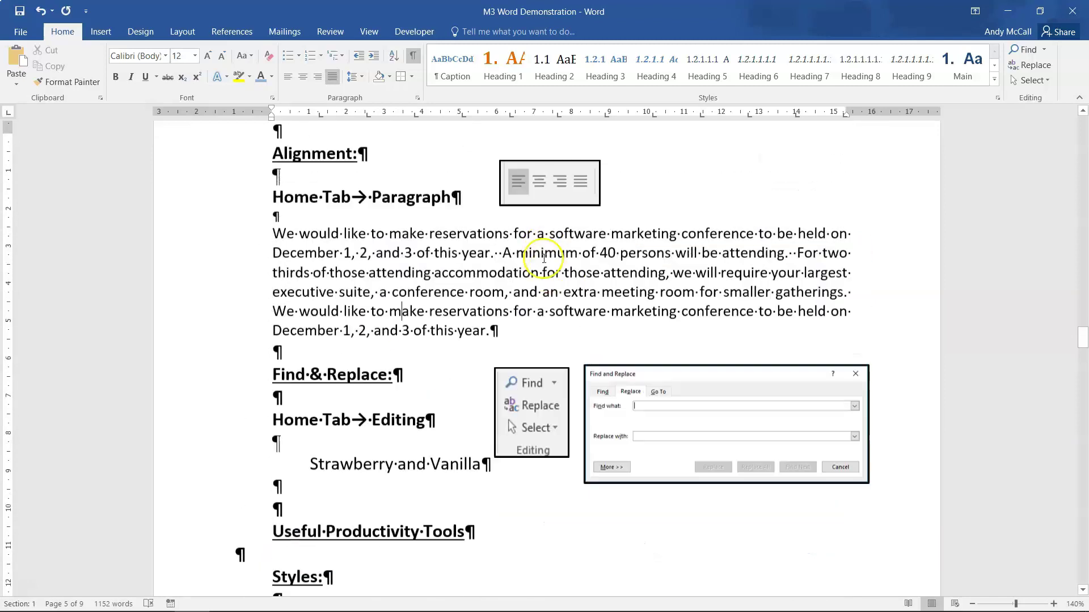
left_click(1026, 55)
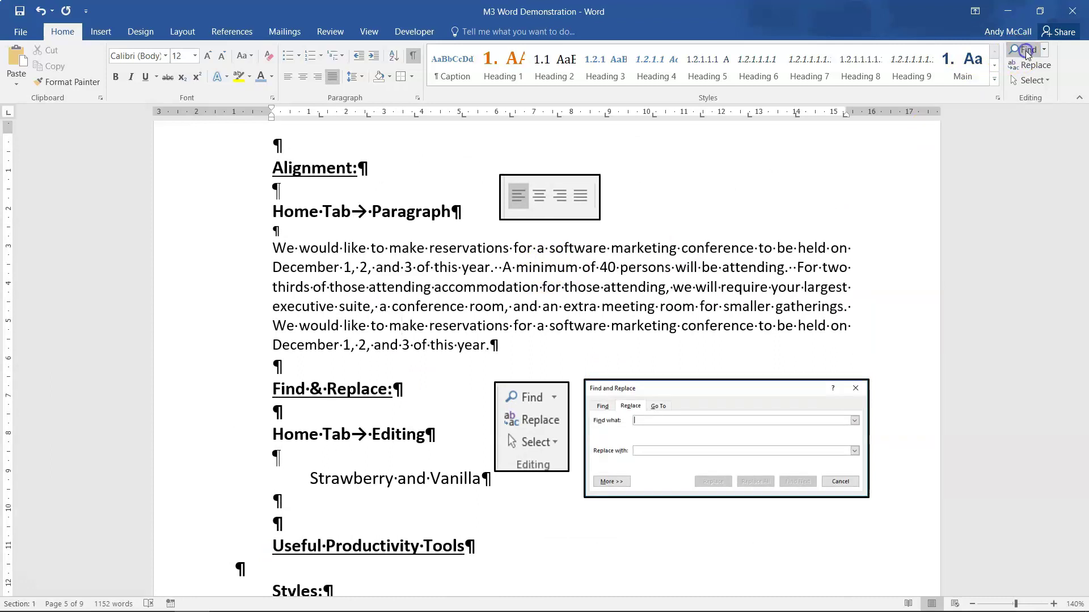
left_click(28, 143)
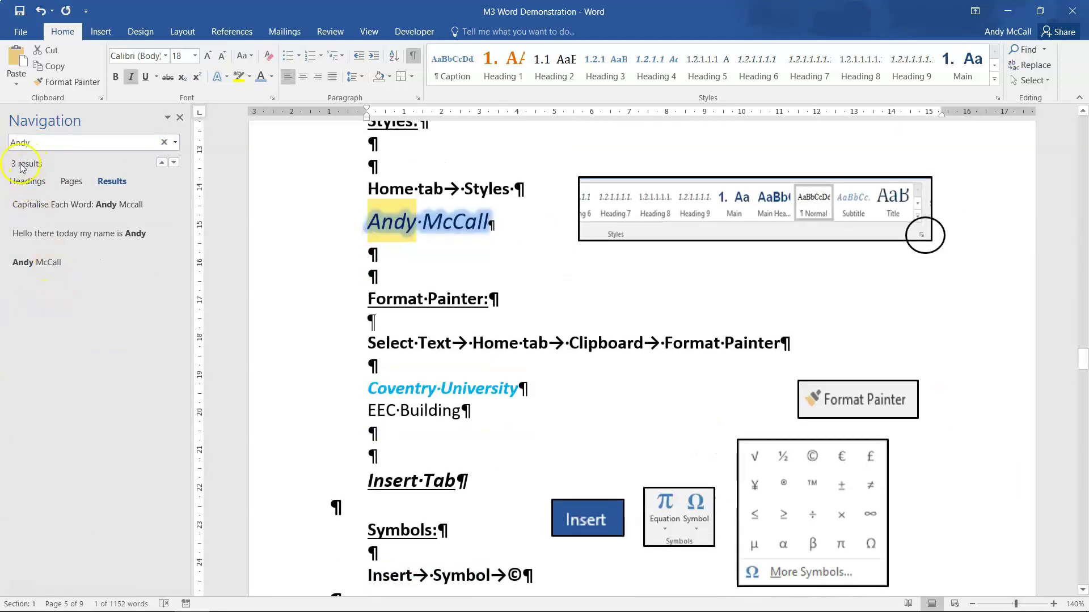
- Go through each found occurrence of the first name in the document and close the search
left_click(28, 262)
left_click(33, 235)
left_click(34, 207)
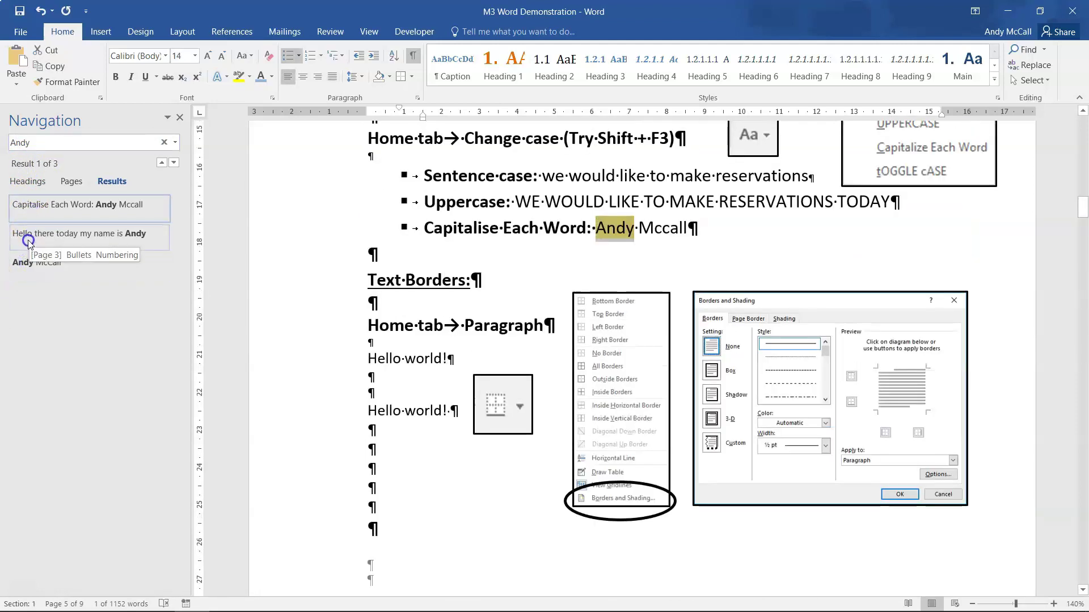
left_click(29, 239)
left_click(26, 263)
left_click(28, 213)
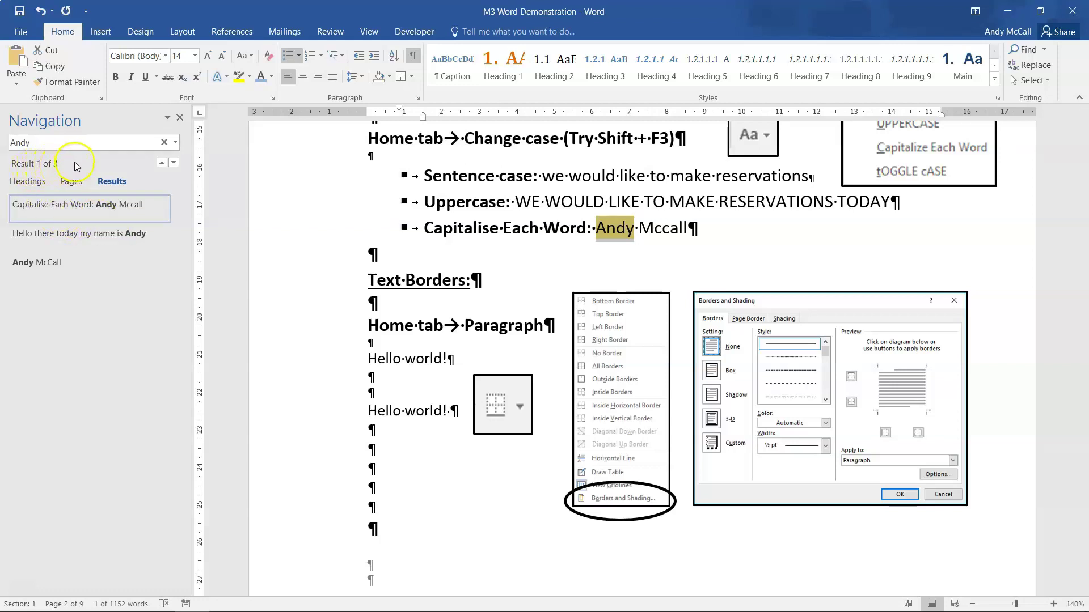
left_click(179, 118)
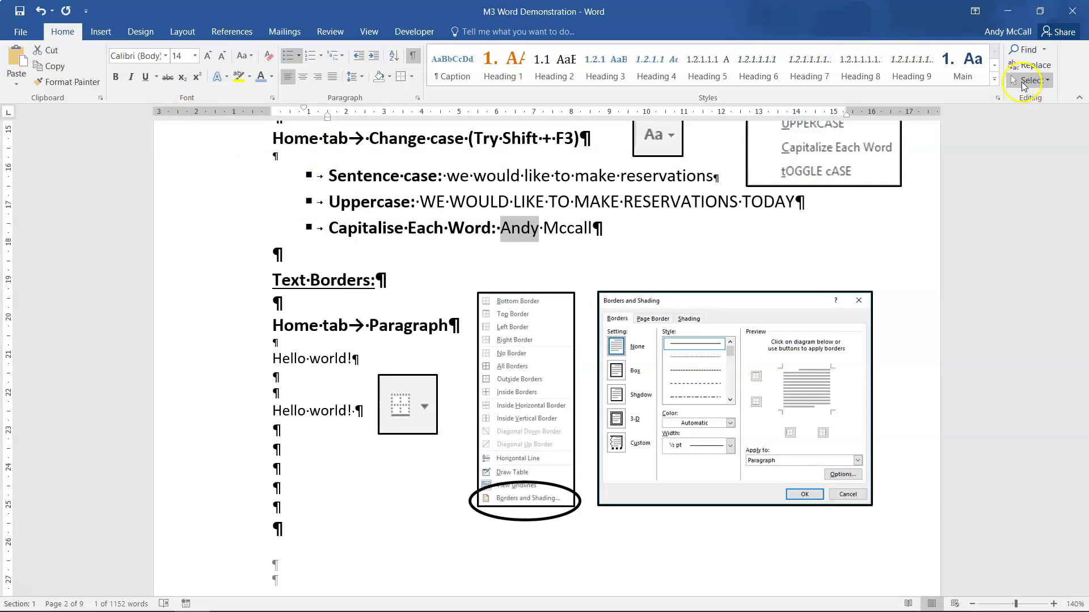
- Start a Find and Replace operation with the author's first name as the text to find
scroll(778, 231, "down", 15)
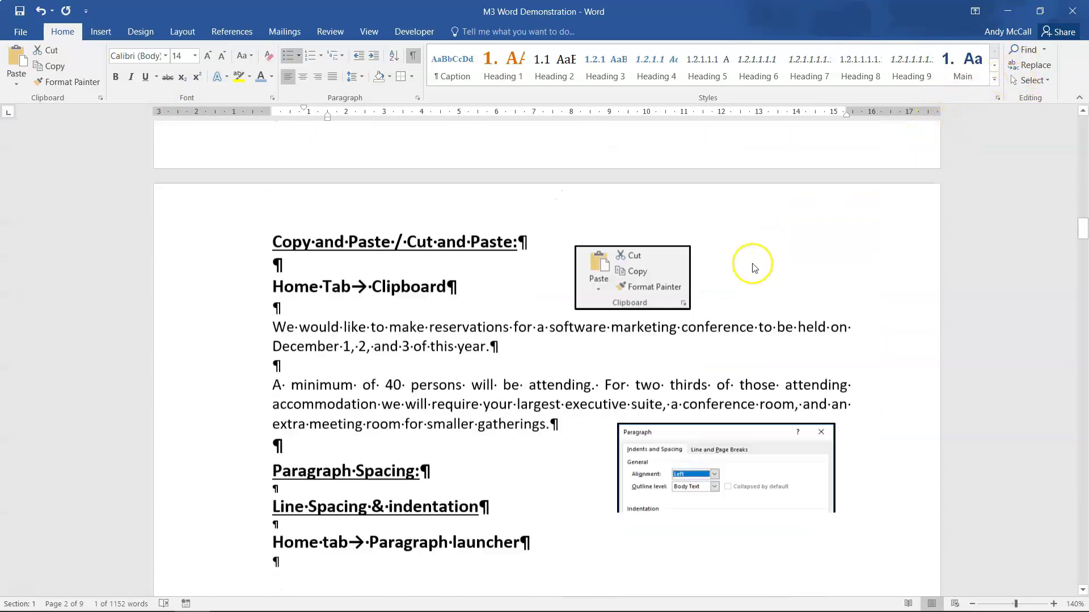
scroll(696, 291, "down", 20)
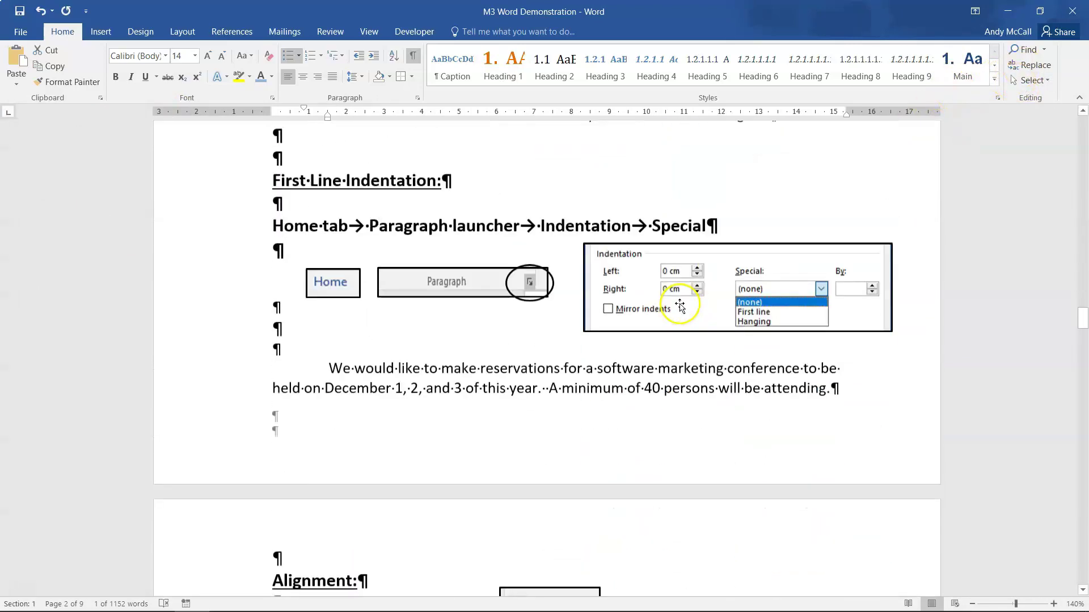
scroll(681, 304, "up", 2)
scroll(709, 316, "down", 8)
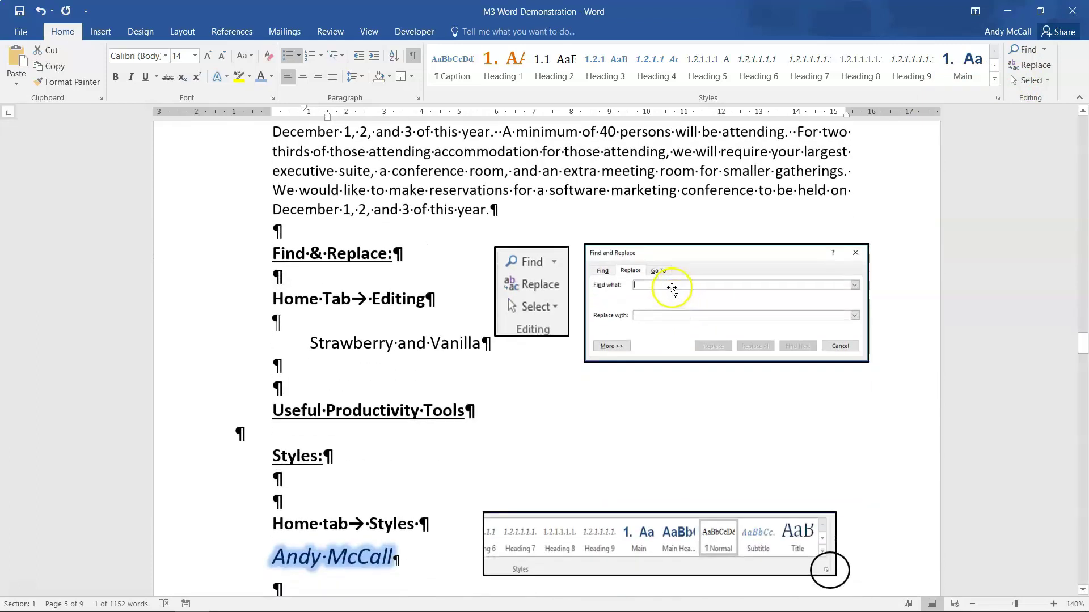
left_click(1030, 65)
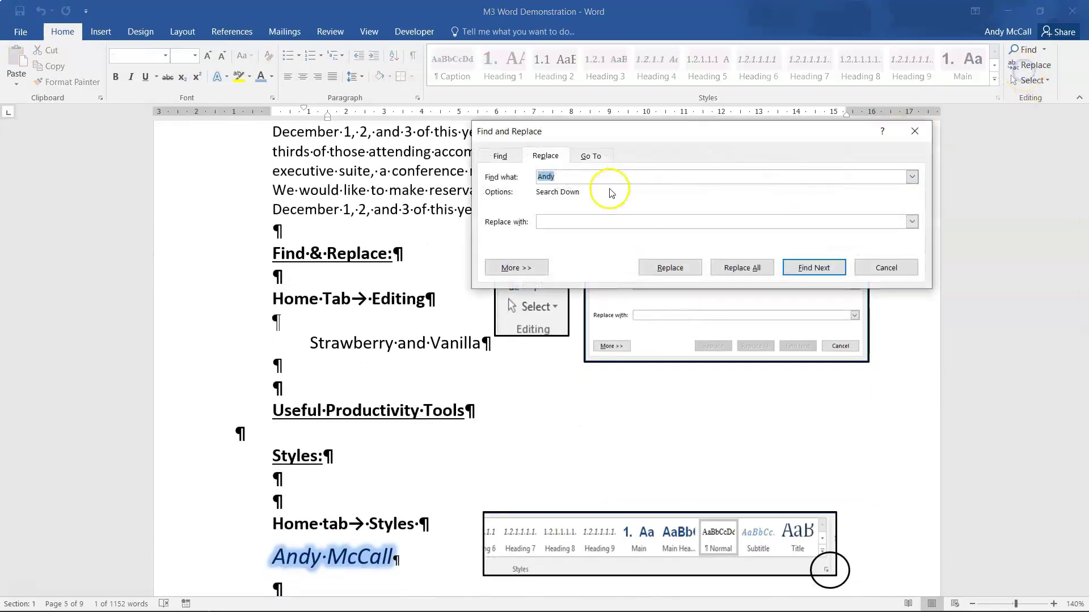
left_click(561, 177)
left_click_drag(557, 176, 530, 176)
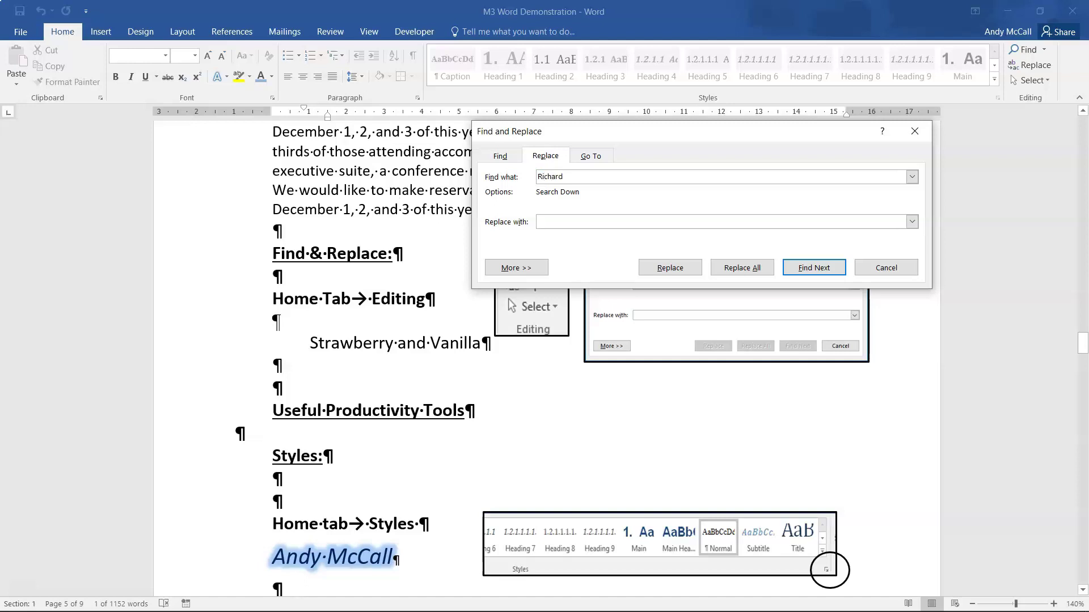
left_click_drag(573, 176, 539, 176)
type("Andy")
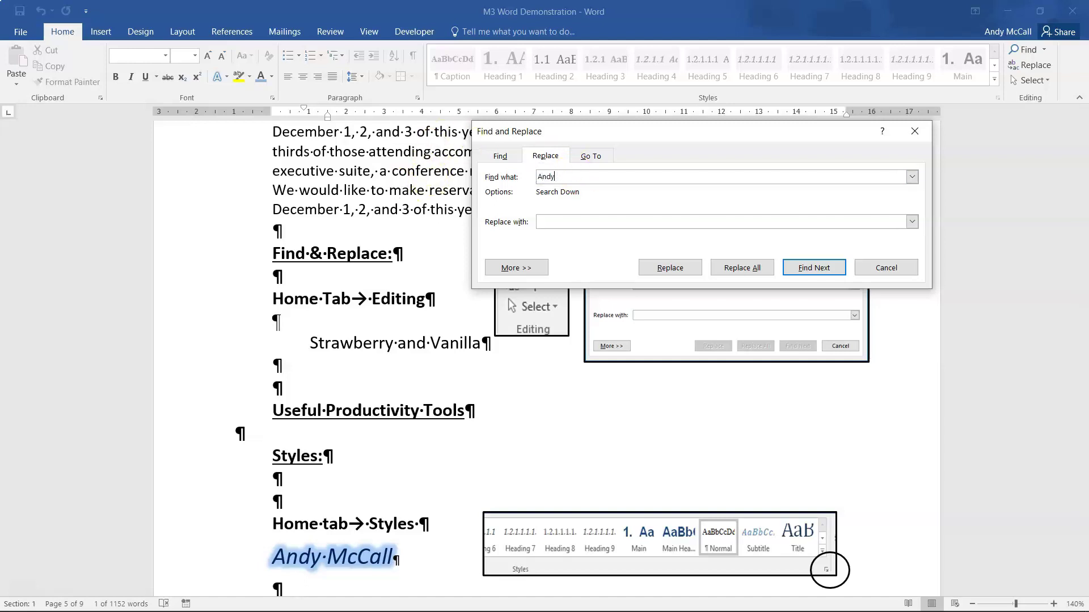
- Replace all occurrences of the author's first name with a different first name, continuing the search from the document's beginning, and close the dialog
left_click(547, 222)
left_click(750, 275)
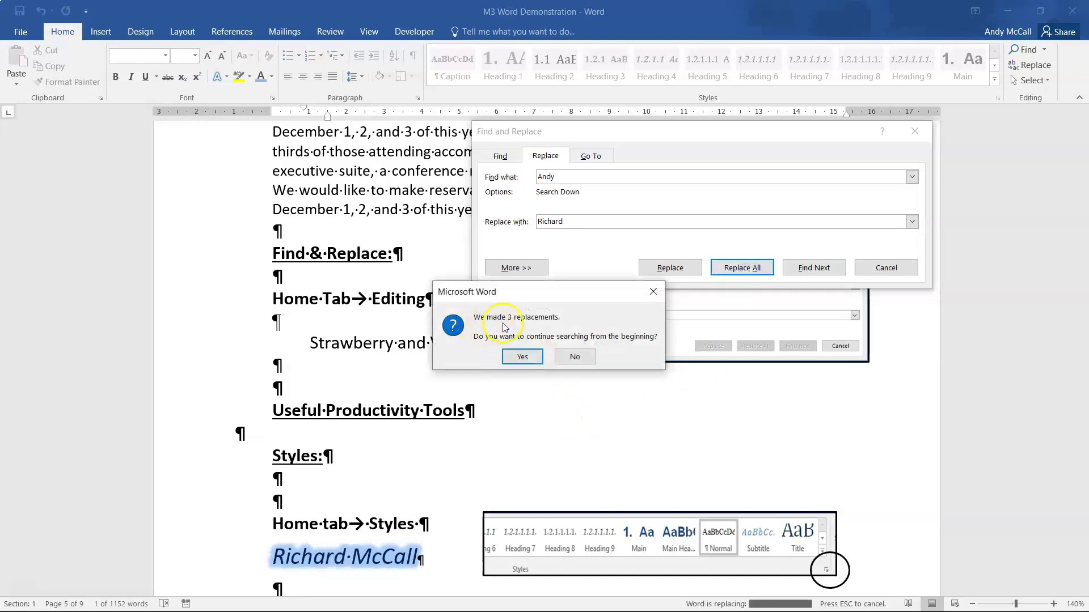
left_click(523, 358)
left_click(537, 350)
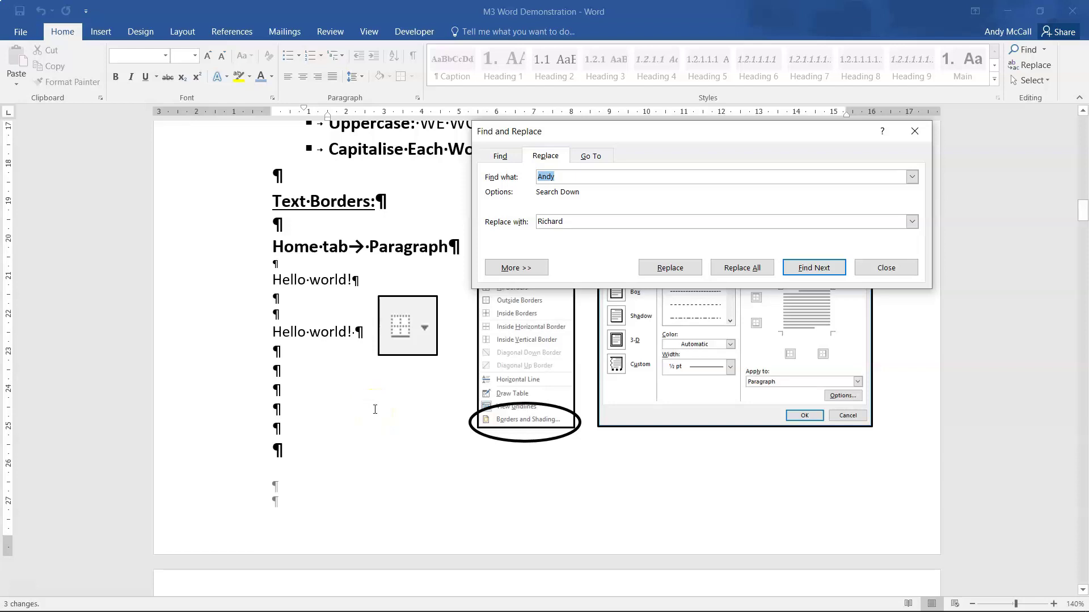
scroll(375, 409, "down", 10)
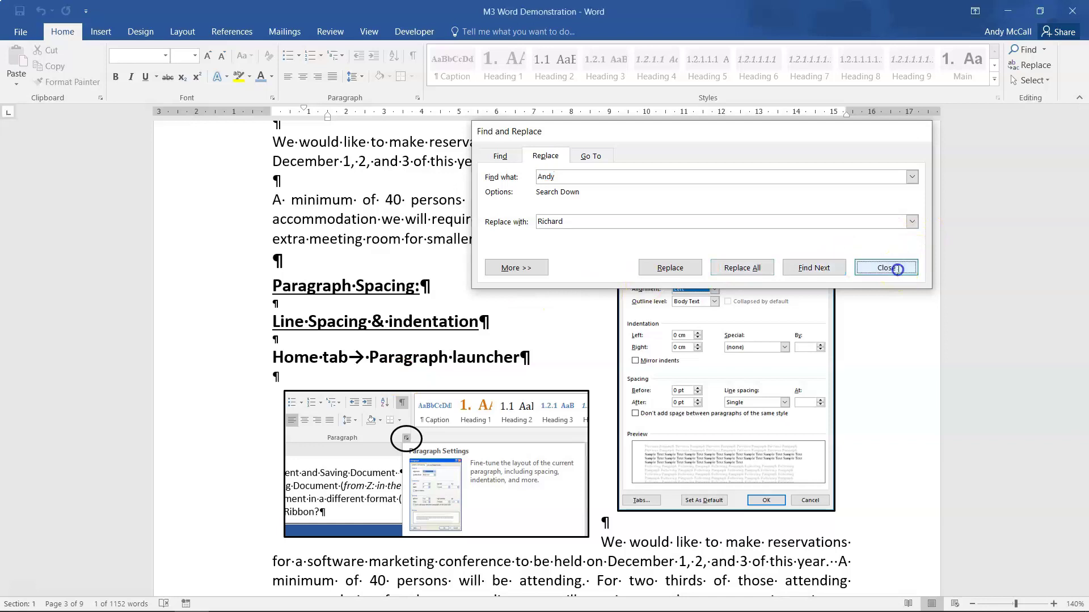
- Close the Find and Replace dialog and look through the available styles for the document's Styles section
left_click(898, 275)
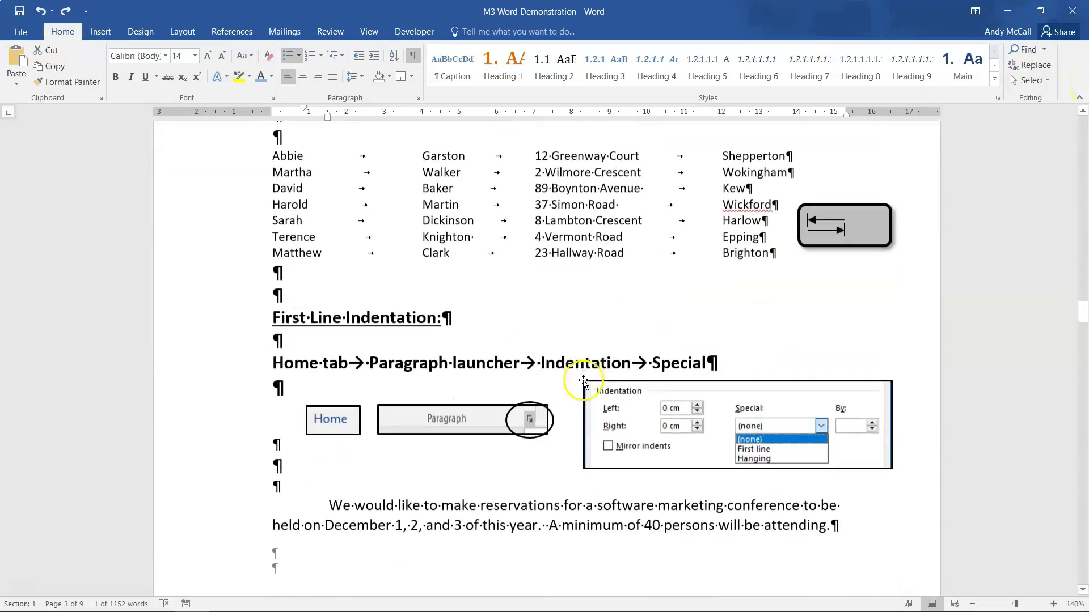
scroll(583, 382, "down", 15)
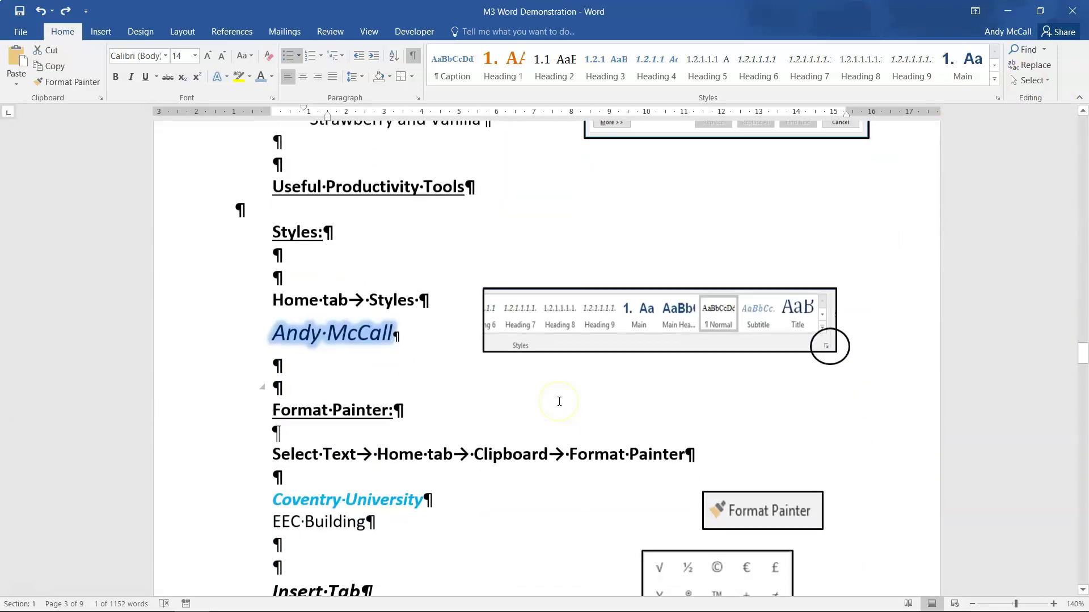
scroll(557, 378, "up", 1)
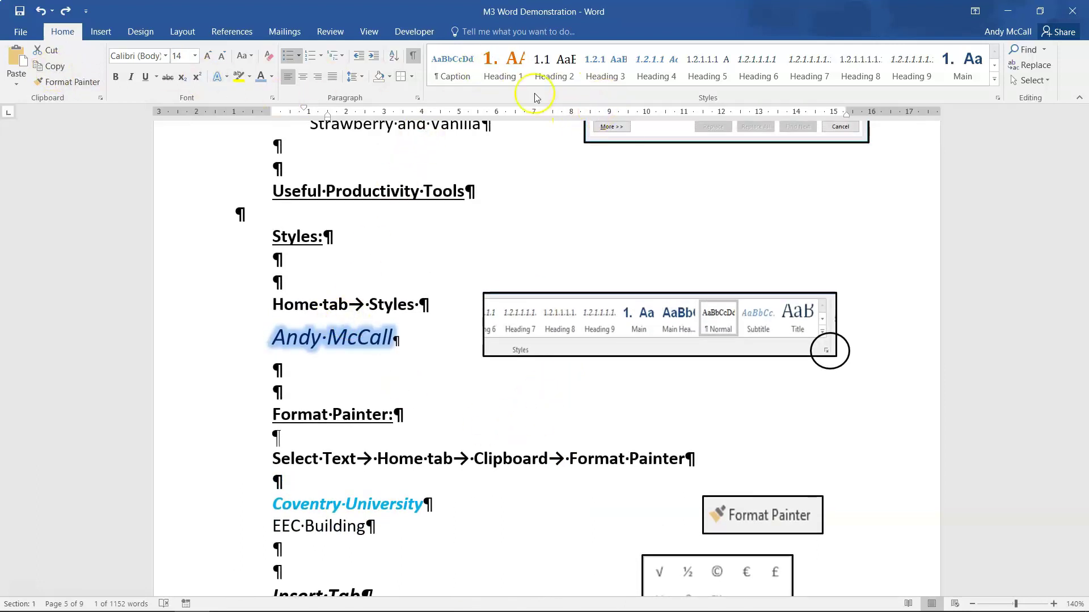
left_click(995, 81)
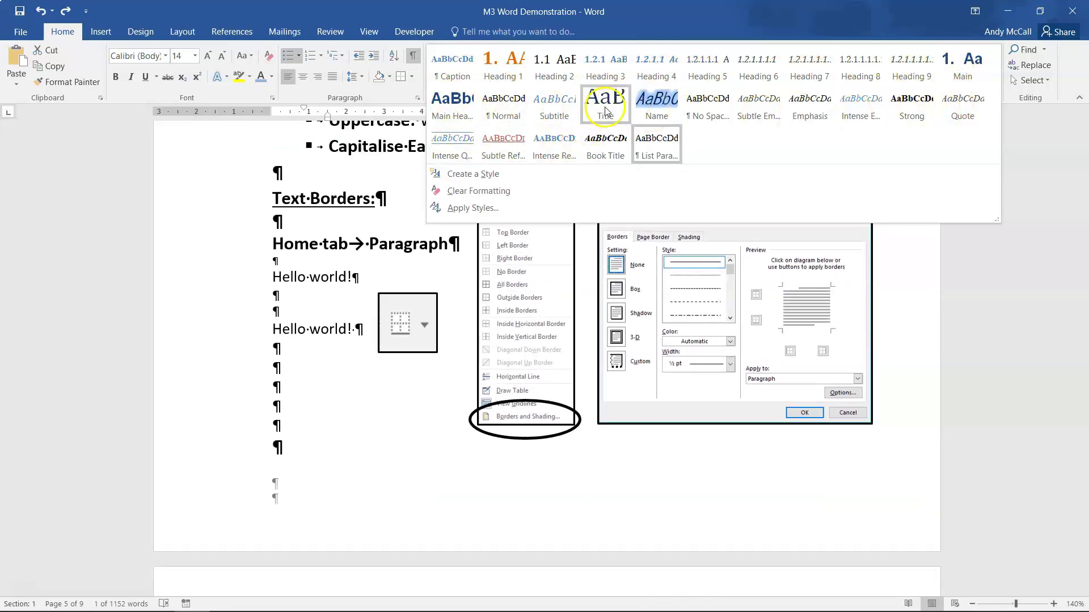
key("Escape")
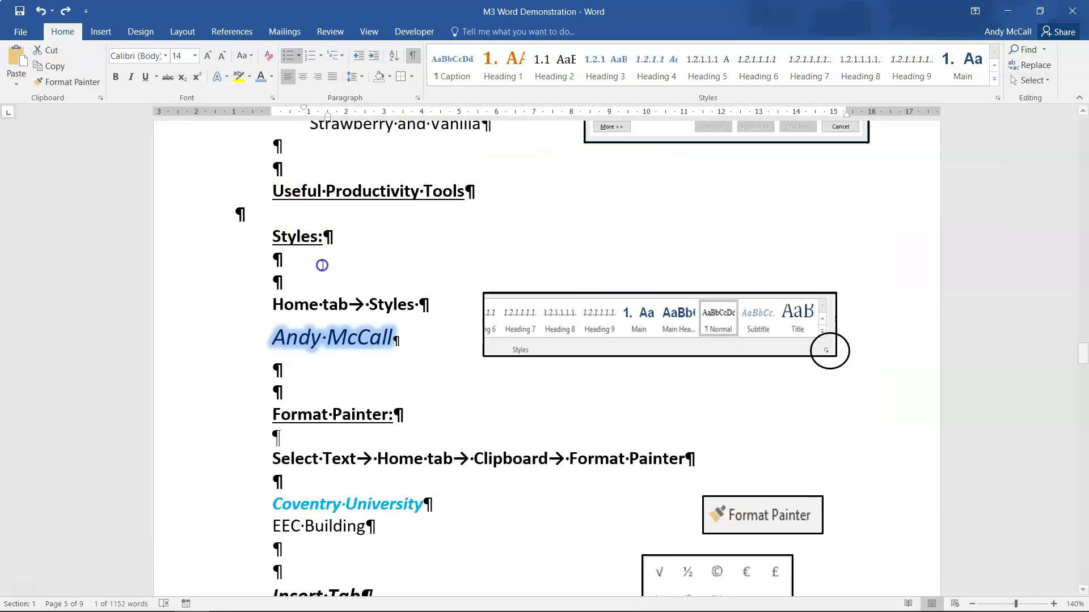
- Apply the Strong style to the author's name line under "Home tab → Styles"
left_click(351, 338)
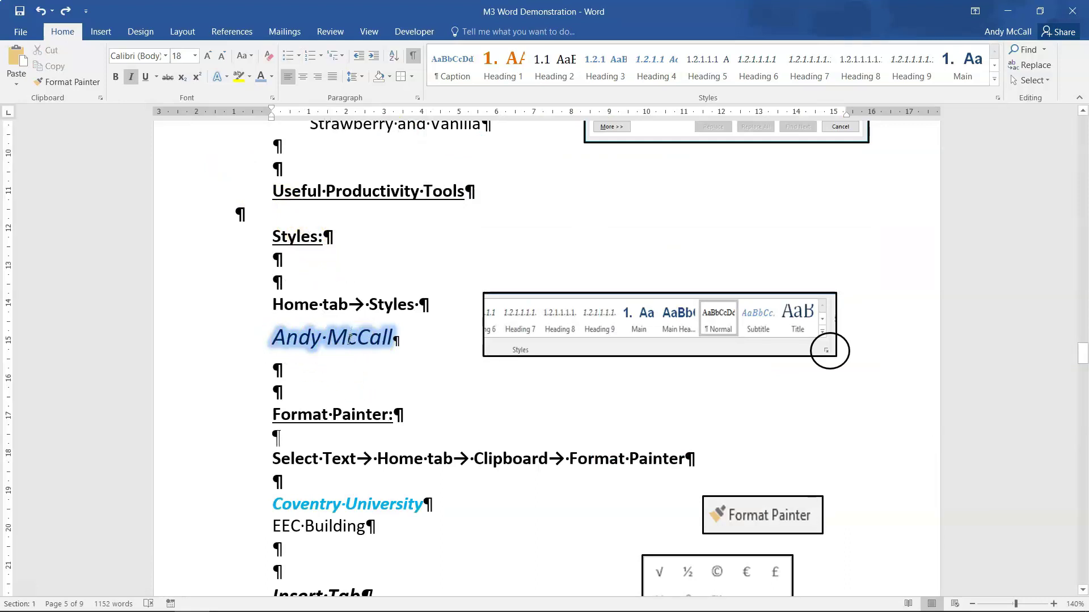
left_click(995, 81)
left_click(647, 105)
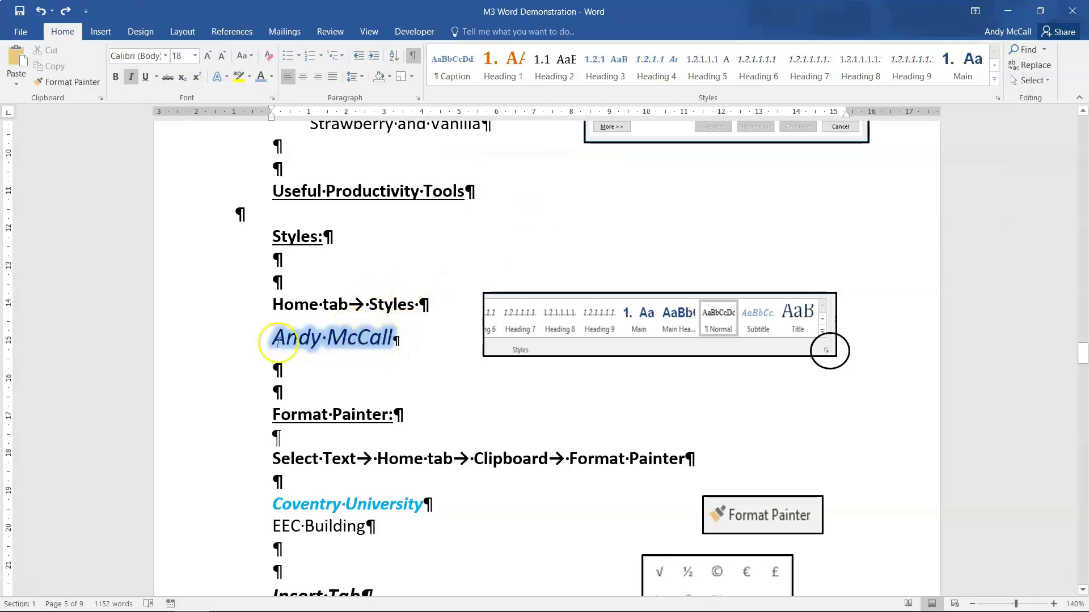
left_click_drag(273, 340, 399, 340)
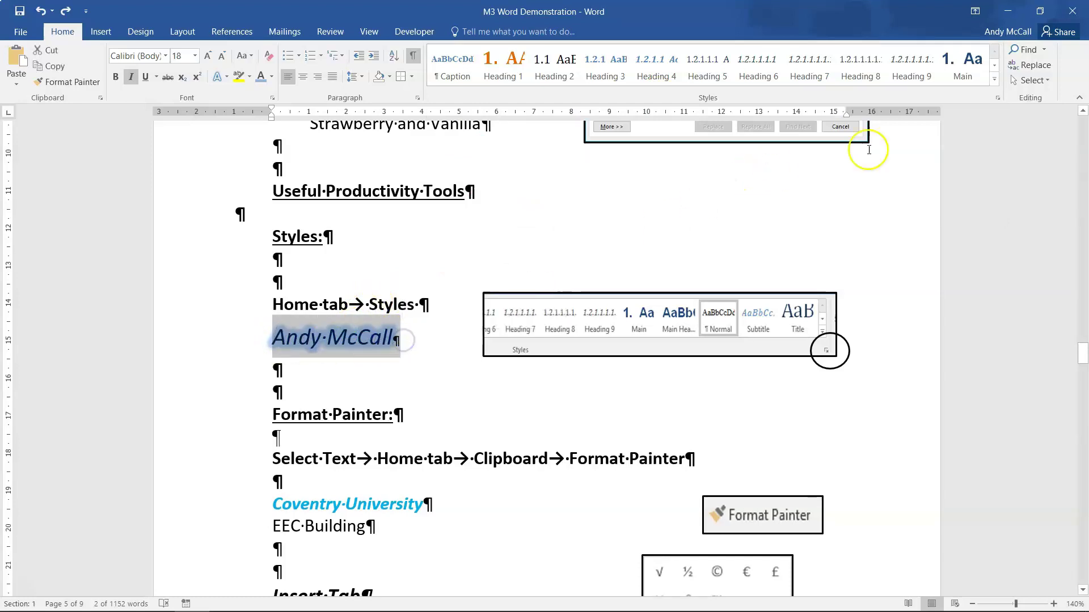
left_click(993, 82)
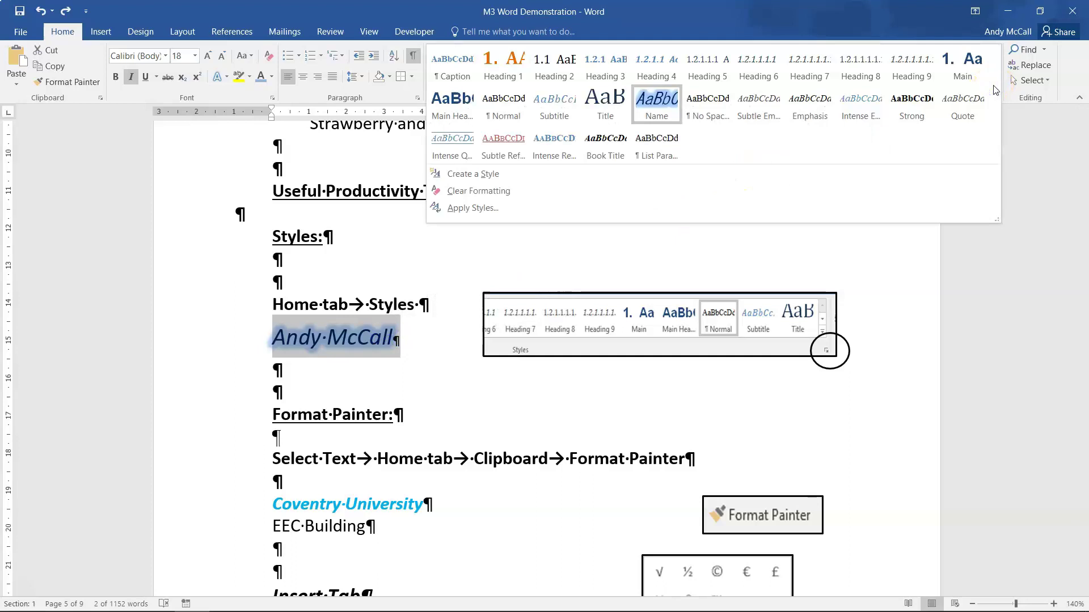
left_click(916, 104)
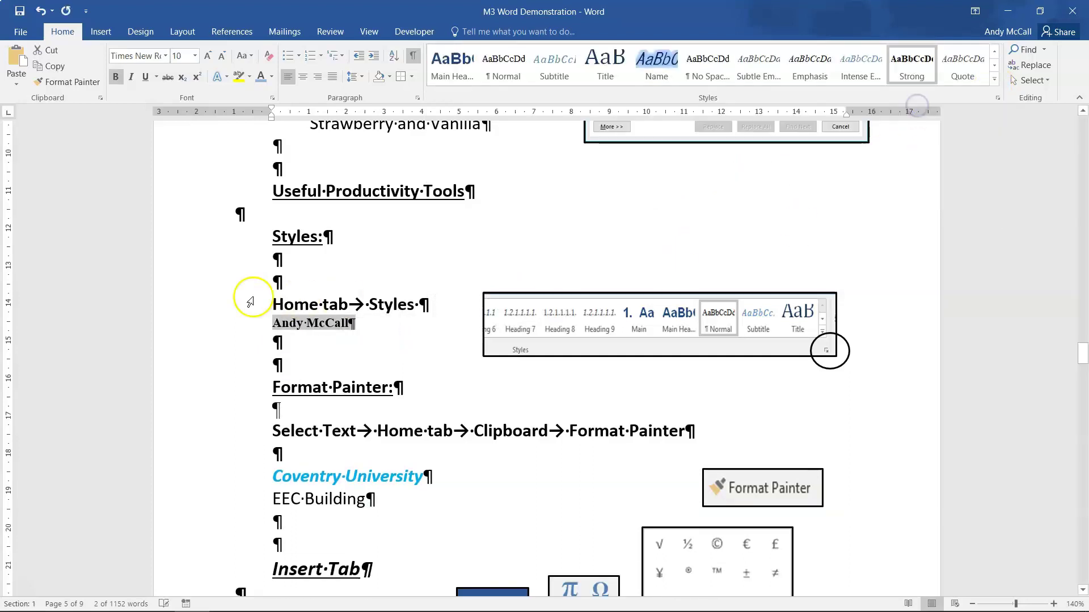
- With the name line selected, look through the full list of document styles and close it
left_click(290, 320)
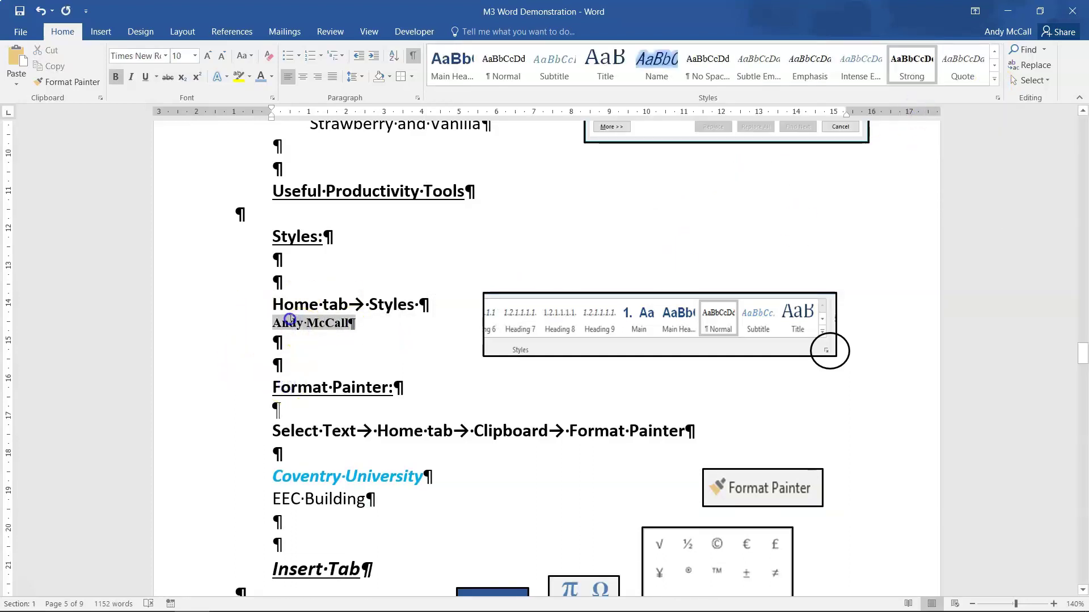
triple_click(290, 320)
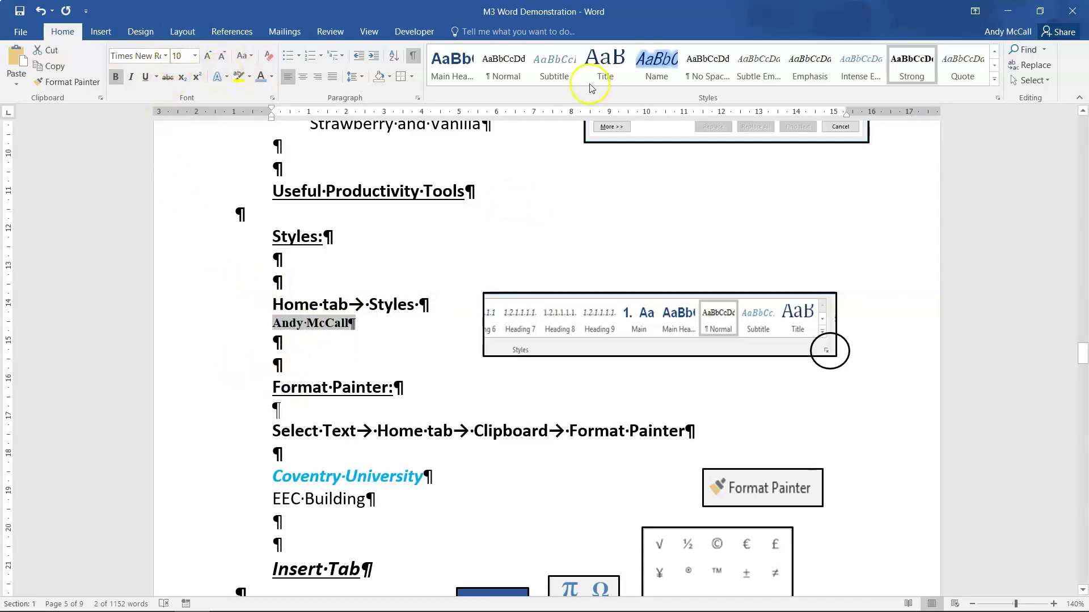
left_click(999, 100)
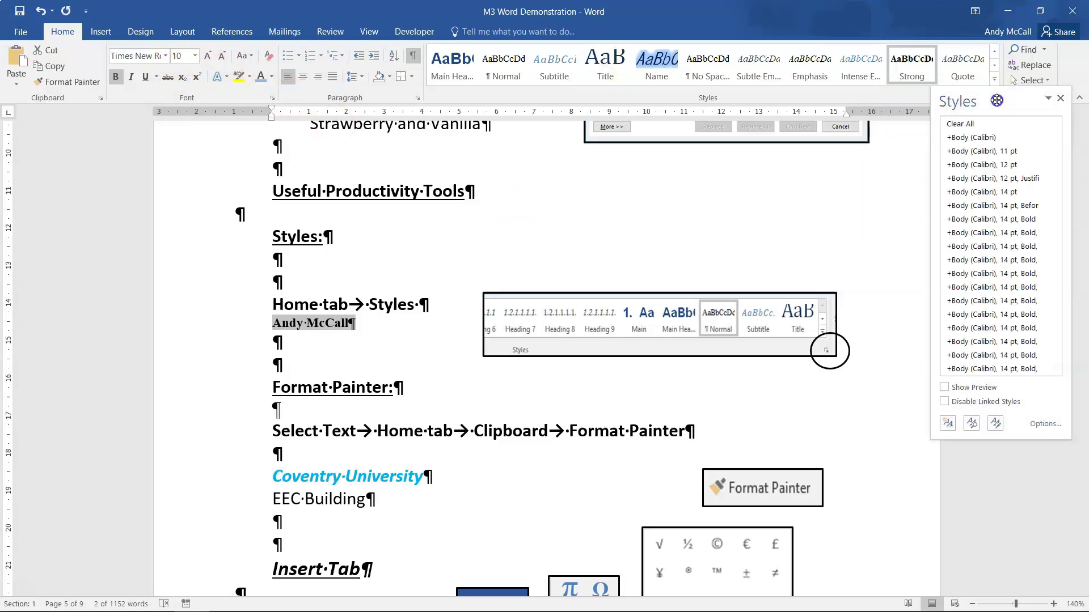
scroll(986, 193, "down", 10)
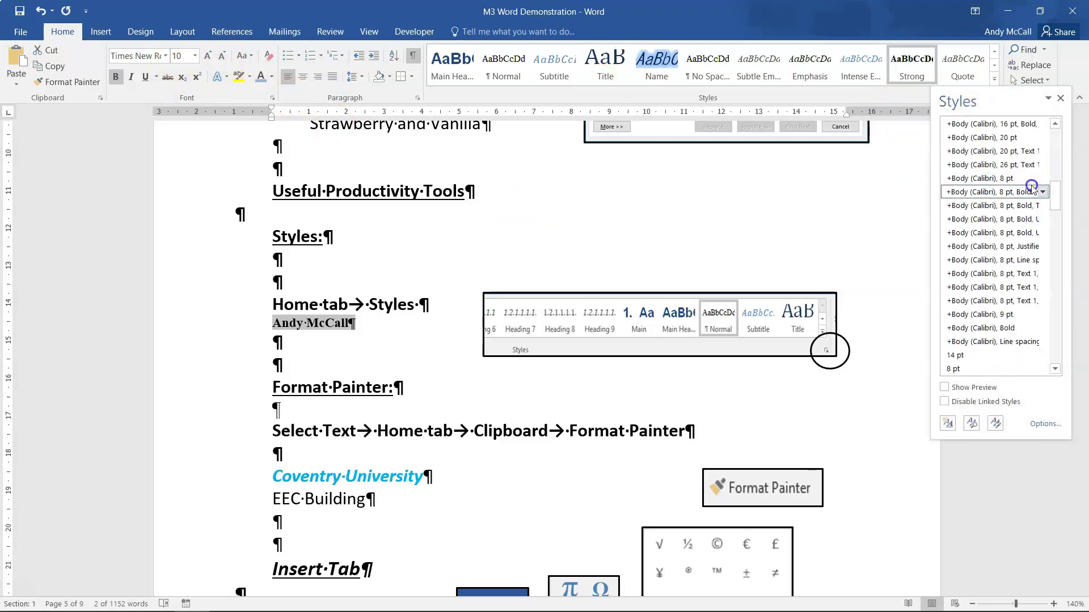
scroll(1031, 187, "down", 15)
left_click_drag(1049, 357, 1058, 211)
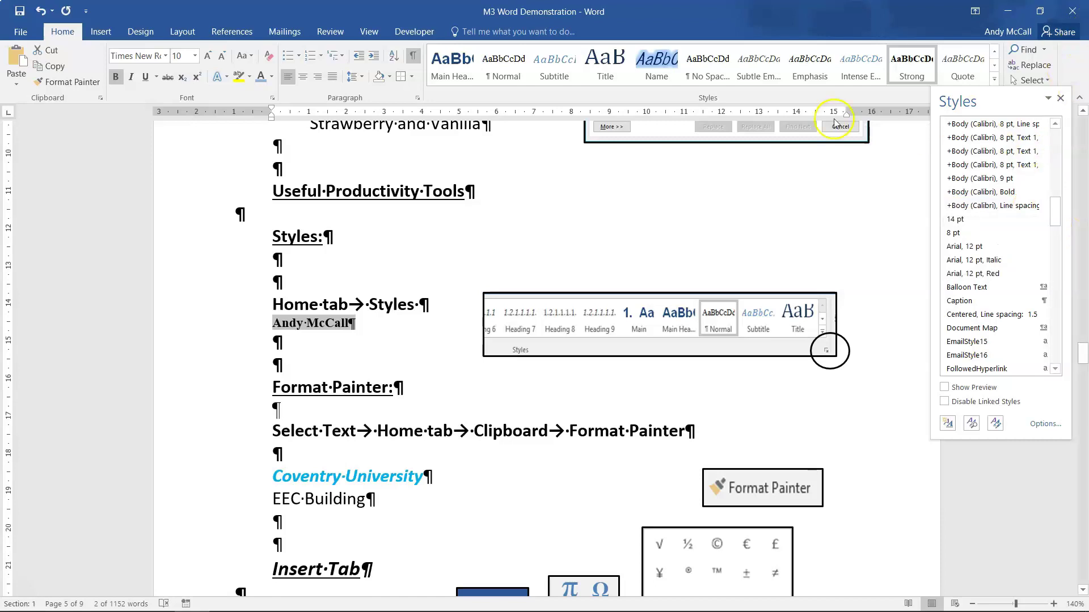
left_click(1060, 99)
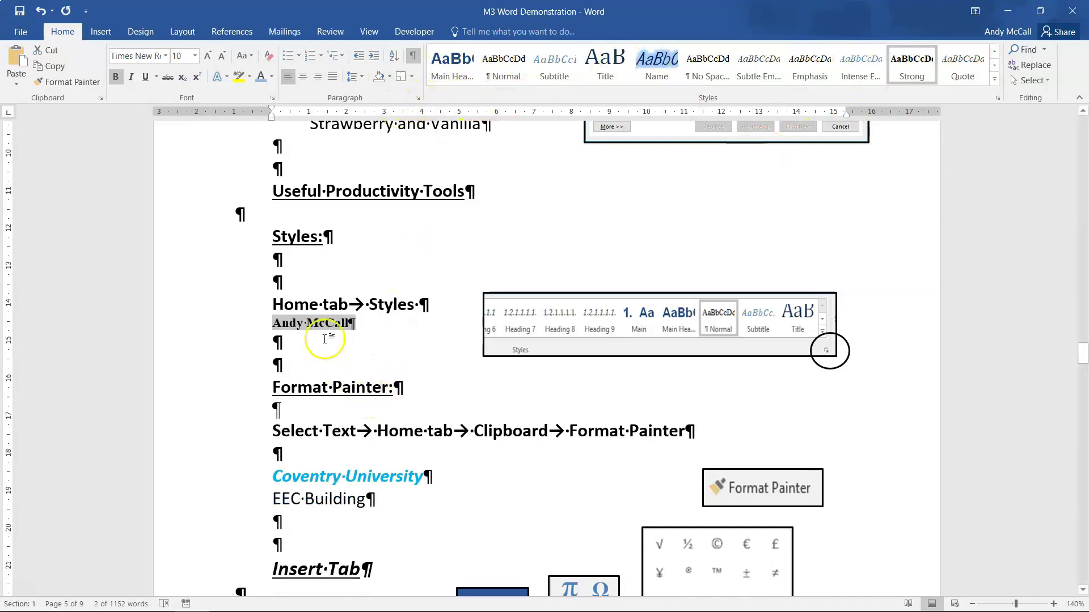
- Preview other styles on the name line, including Intense Quote, and undo the Strong style change
left_click(994, 81)
left_click(998, 99)
left_click(994, 80)
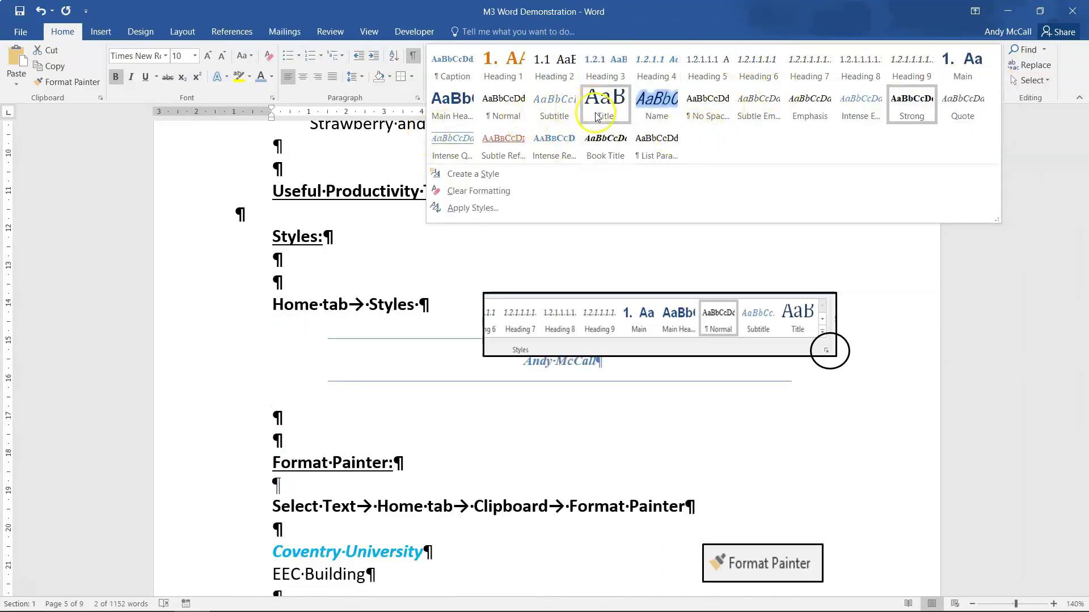
left_click(612, 162)
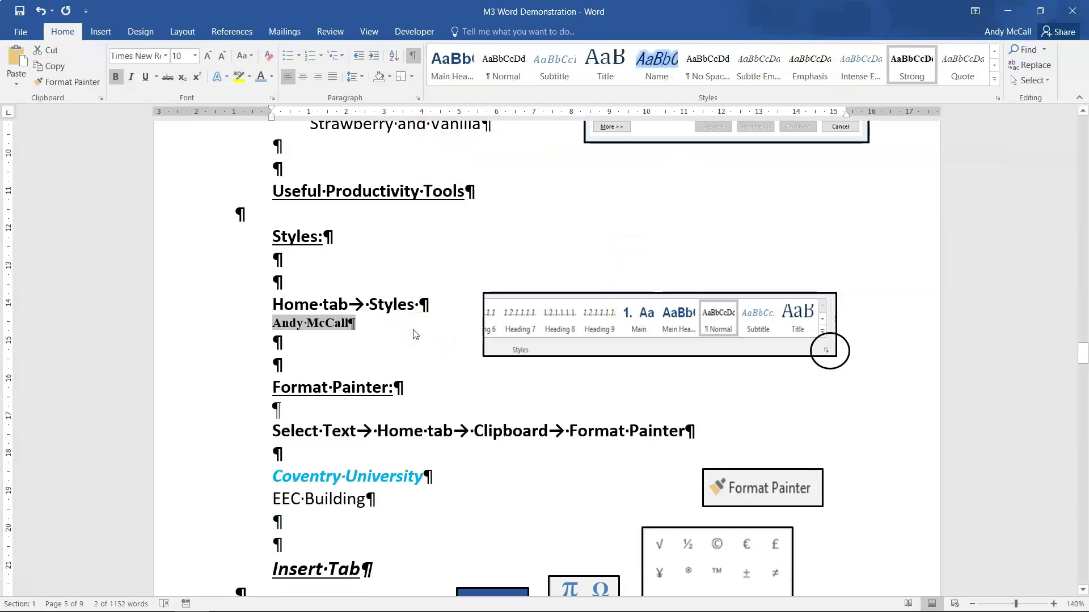
key("ctrl+z")
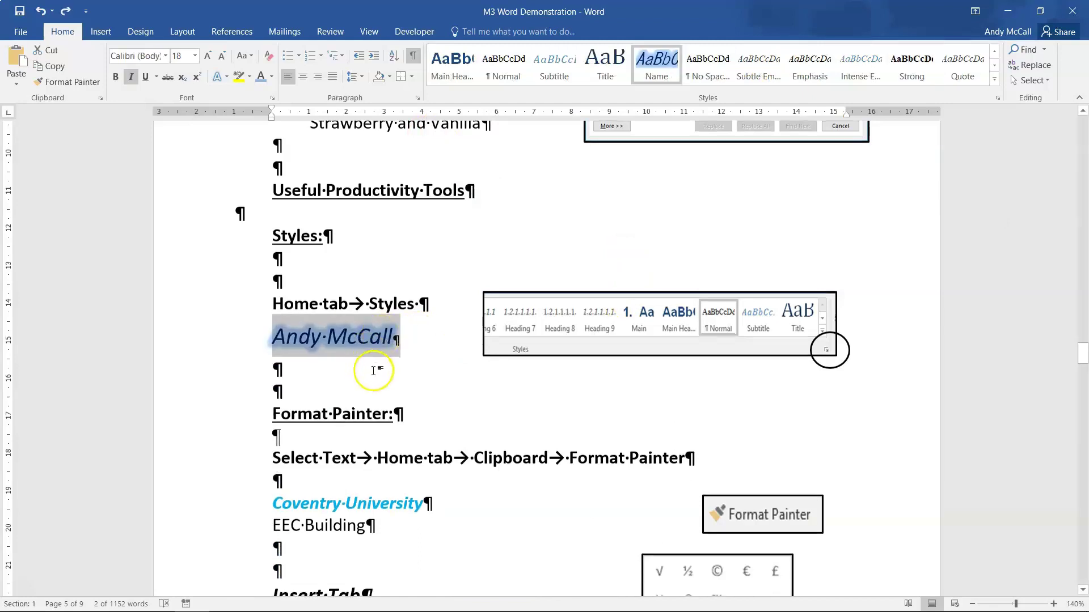
scroll(377, 369, "down", 4)
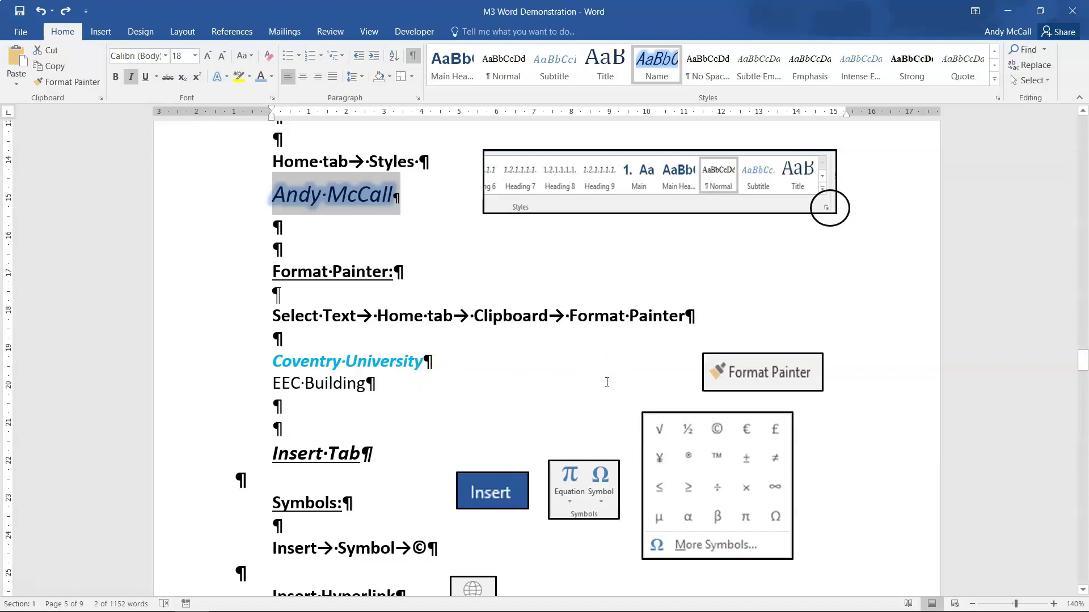
left_click(318, 246)
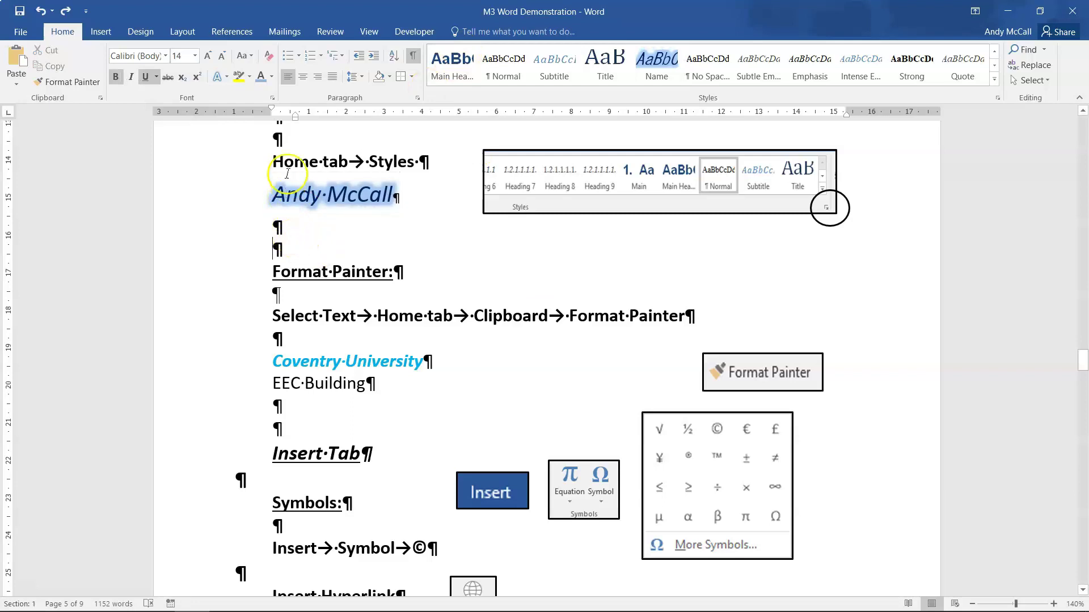
left_click(287, 163)
left_click(348, 163)
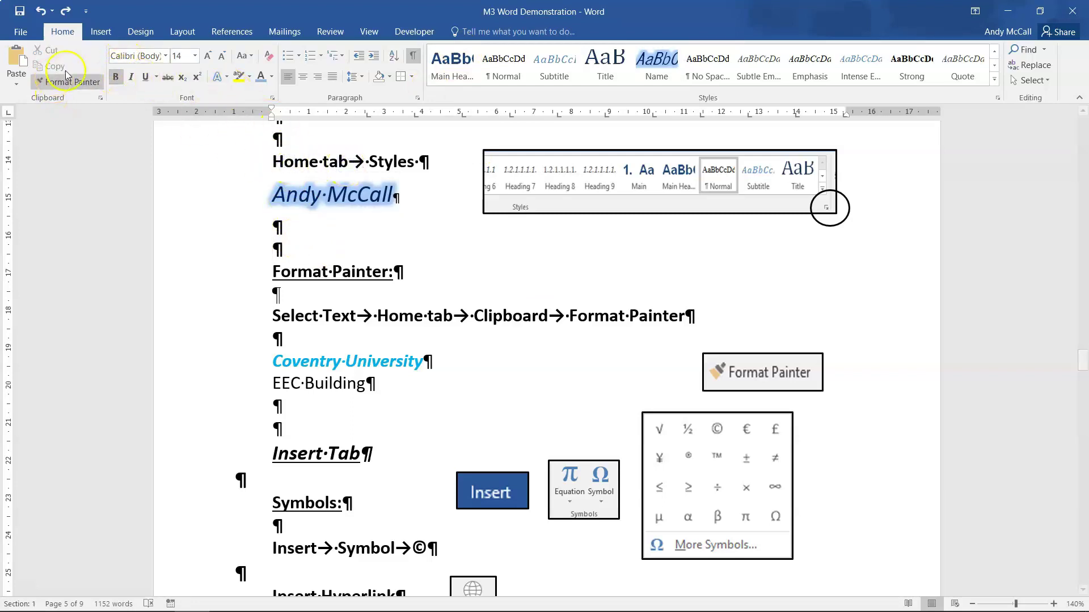
left_click(165, 55)
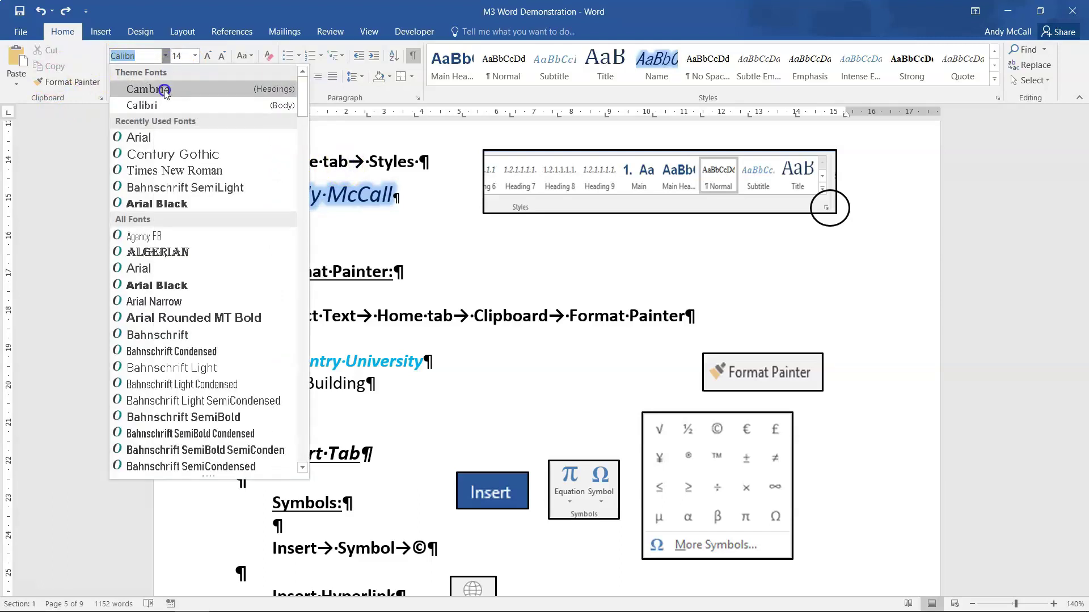
left_click(452, 242)
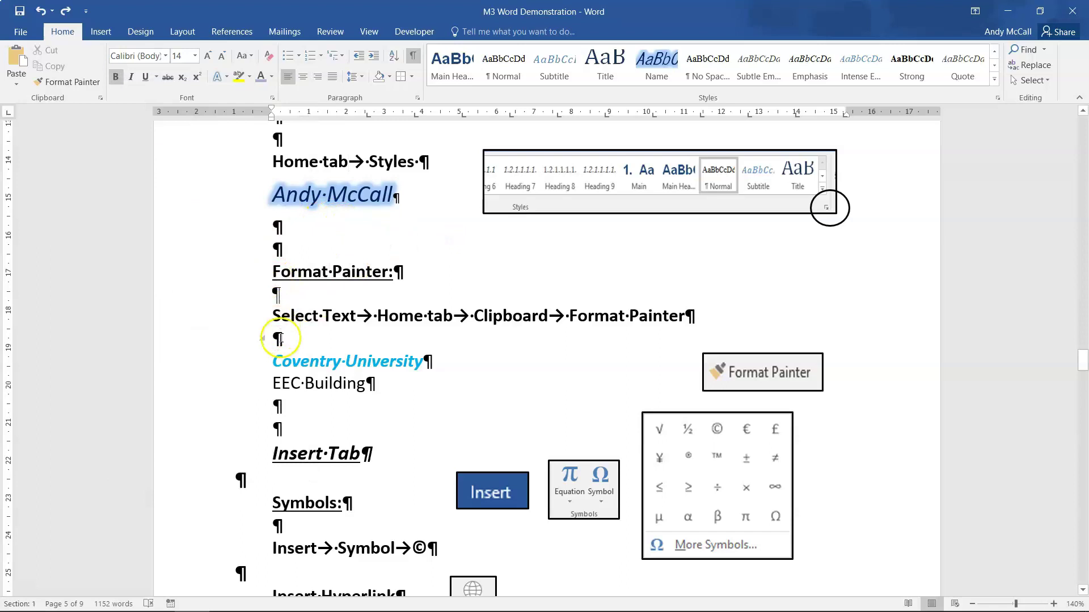
- Copy the formatting of "Coventry University" onto "EEC Building" with Format Painter
mouse_move(286, 362)
left_mouse_down()
mouse_move(431, 361)
mouse_move(273, 362)
left_mouse_up()
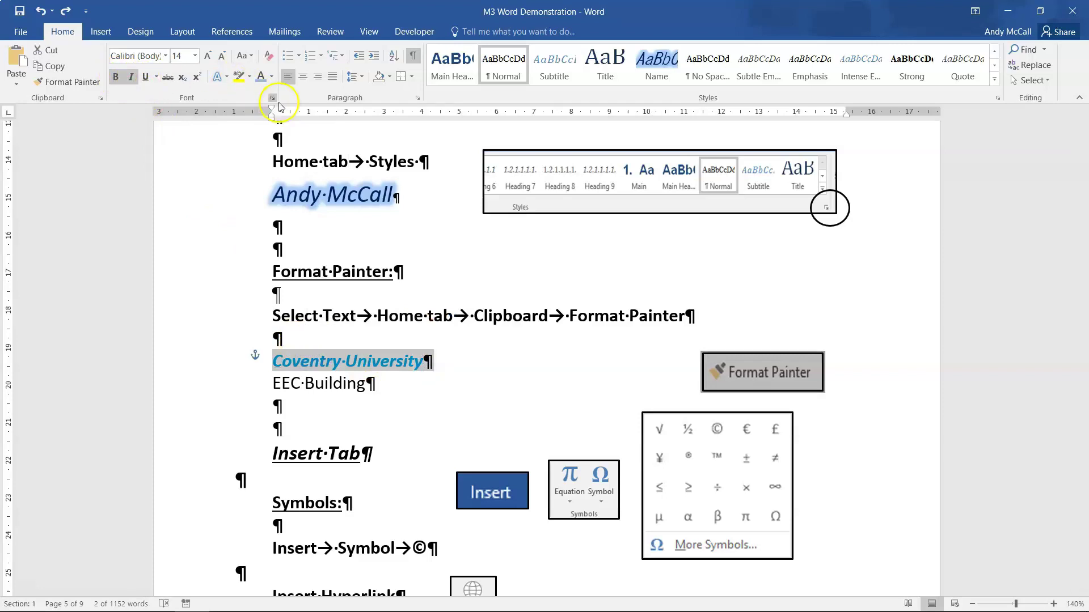
left_click(328, 366)
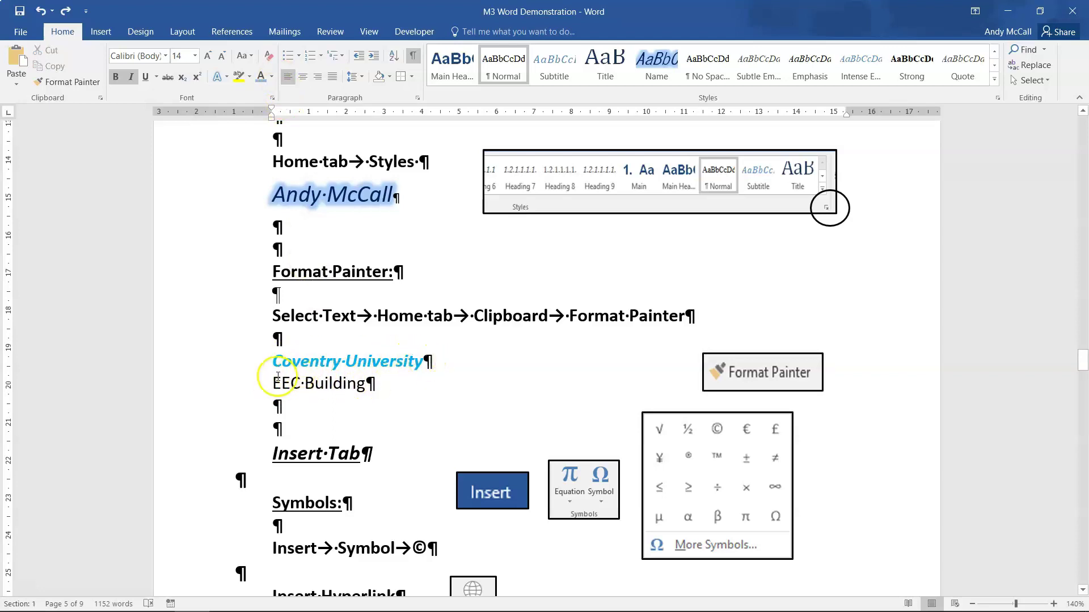
left_click_drag(273, 383, 366, 386)
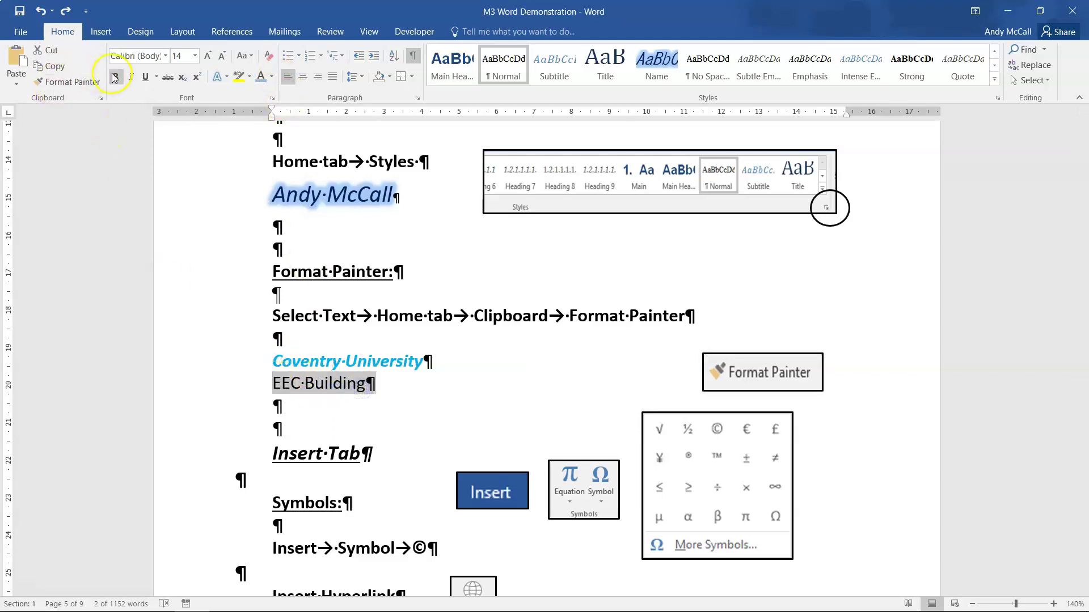
left_click(404, 386)
mouse_move(430, 361)
left_mouse_down()
mouse_move(299, 362)
mouse_move(314, 360)
left_mouse_up()
left_click(273, 362)
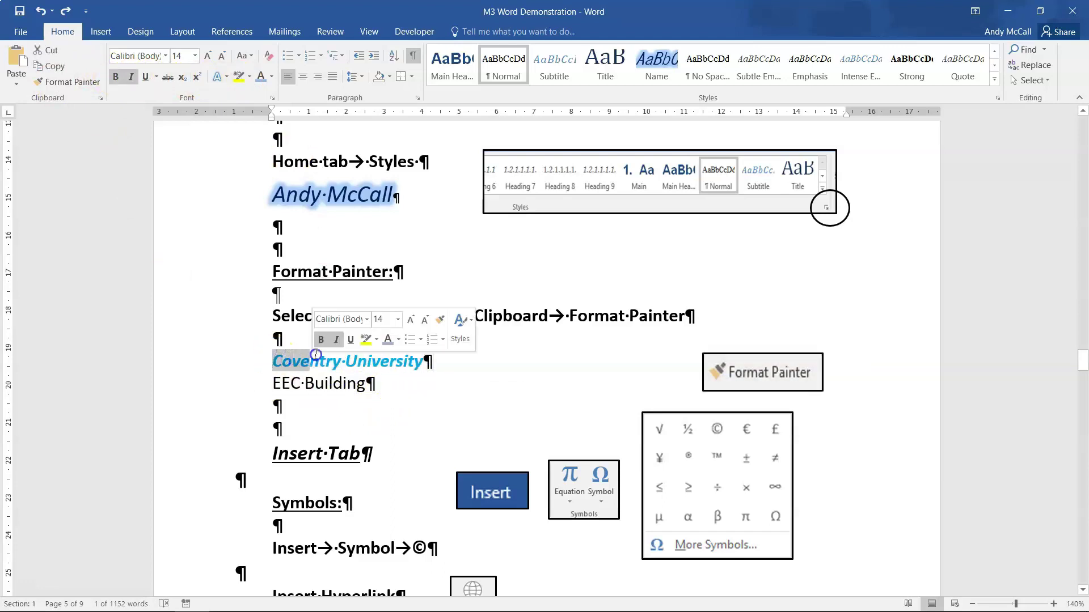
left_click(73, 82)
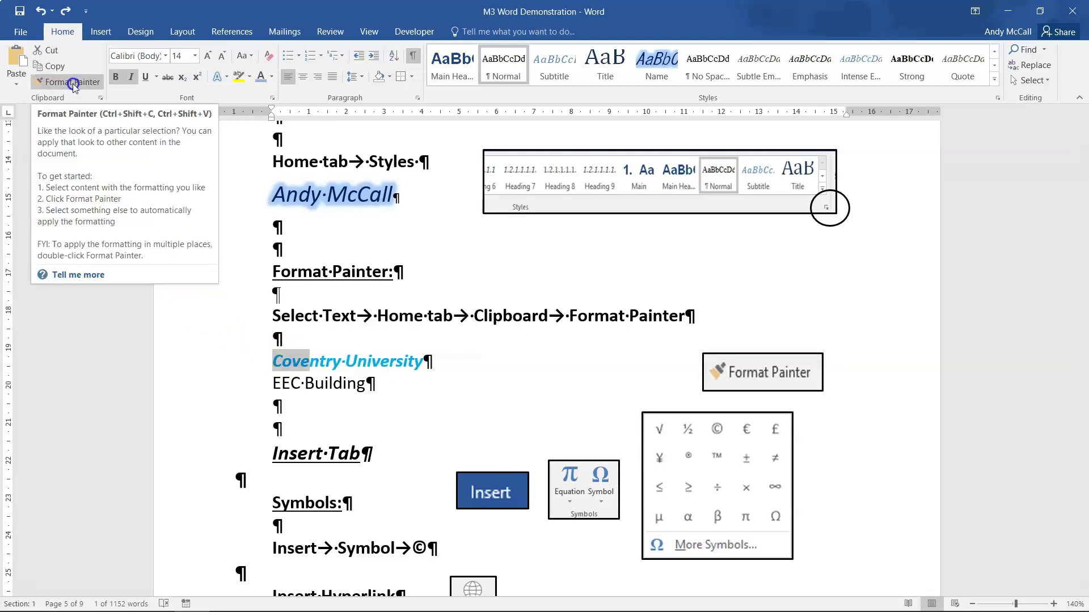
left_click(73, 82)
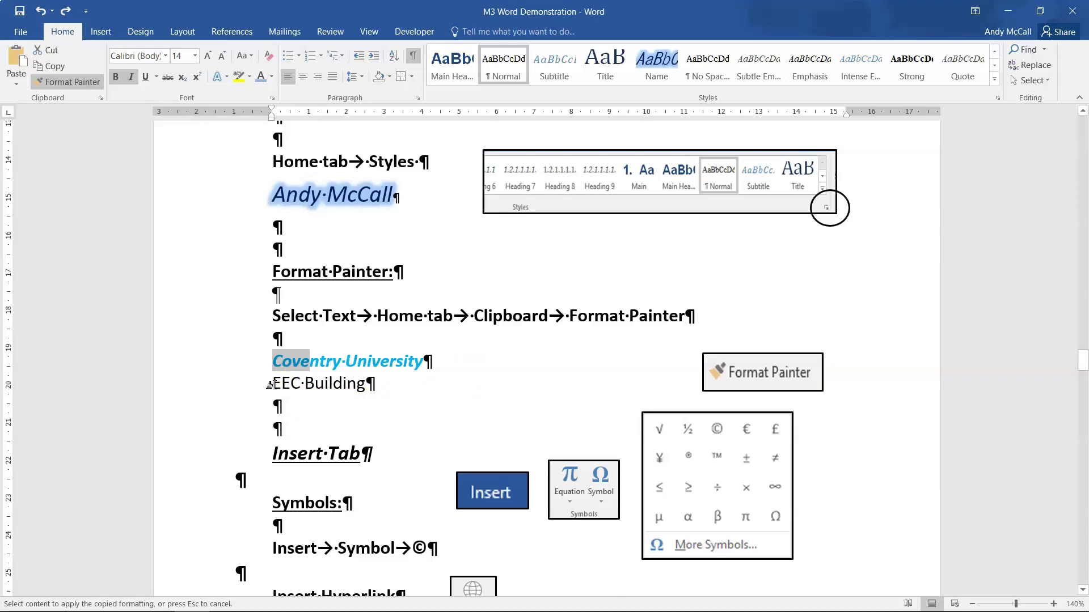
left_click_drag(270, 386, 366, 393)
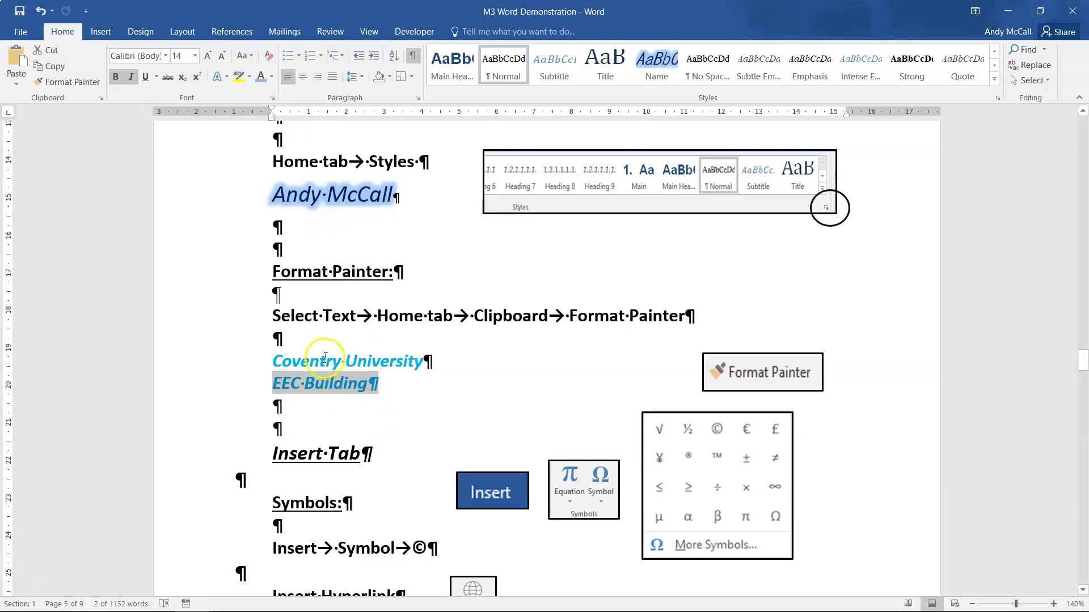
- Compare the two lines under the Format Painter section and undo the formatting copied to "EEC Building"
left_click(293, 367)
left_click_drag(313, 363, 381, 361)
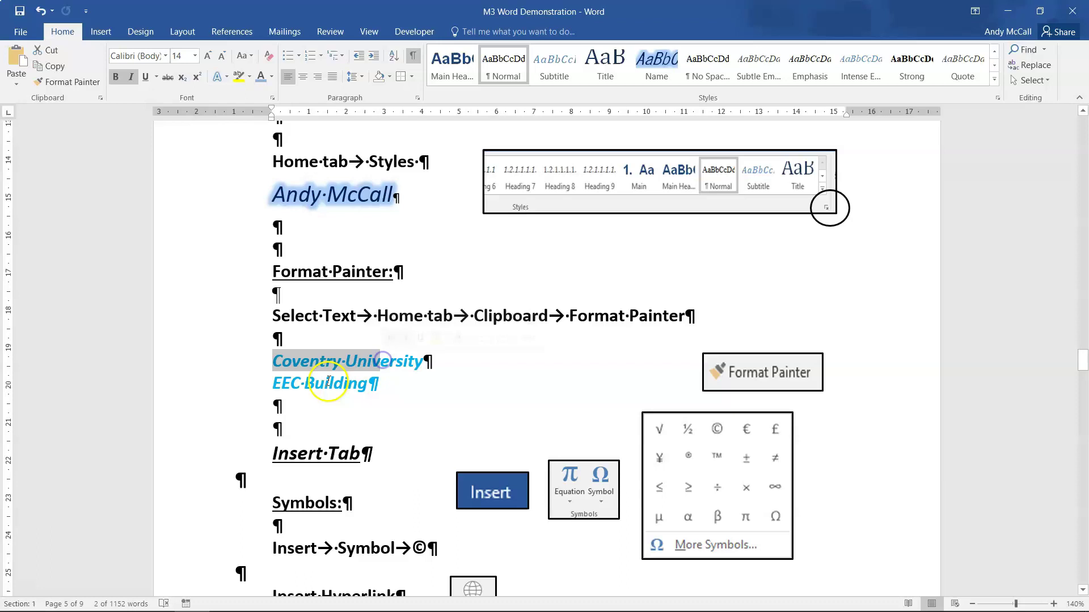
left_click(299, 383)
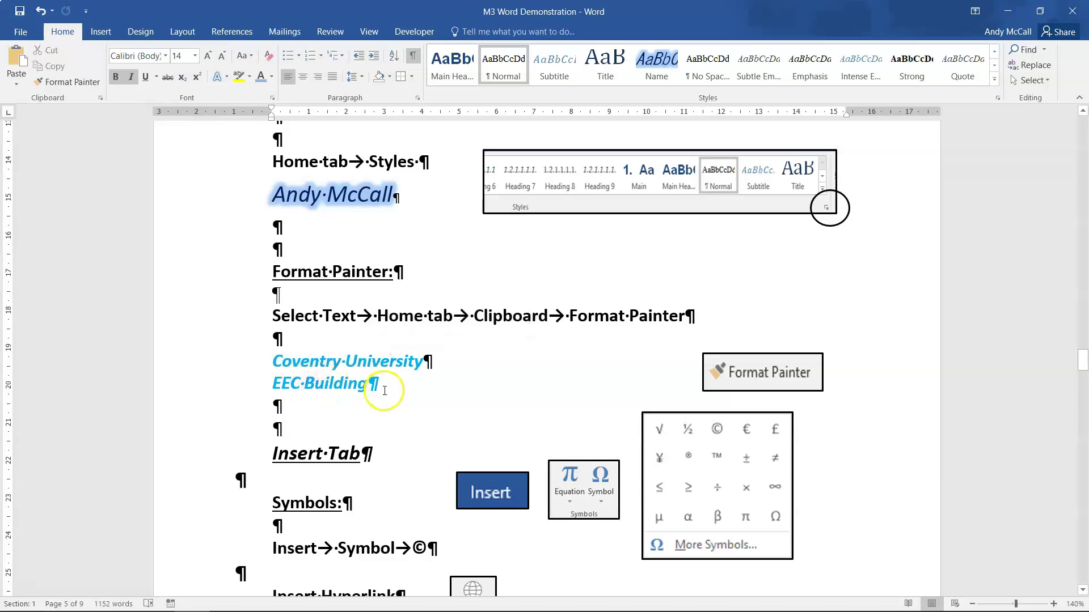
key("ctrl+z")
- Use Format Painter to copy the formatting of "Coventry University" onto the "EEC Building" line
left_click_drag(291, 362, 333, 362)
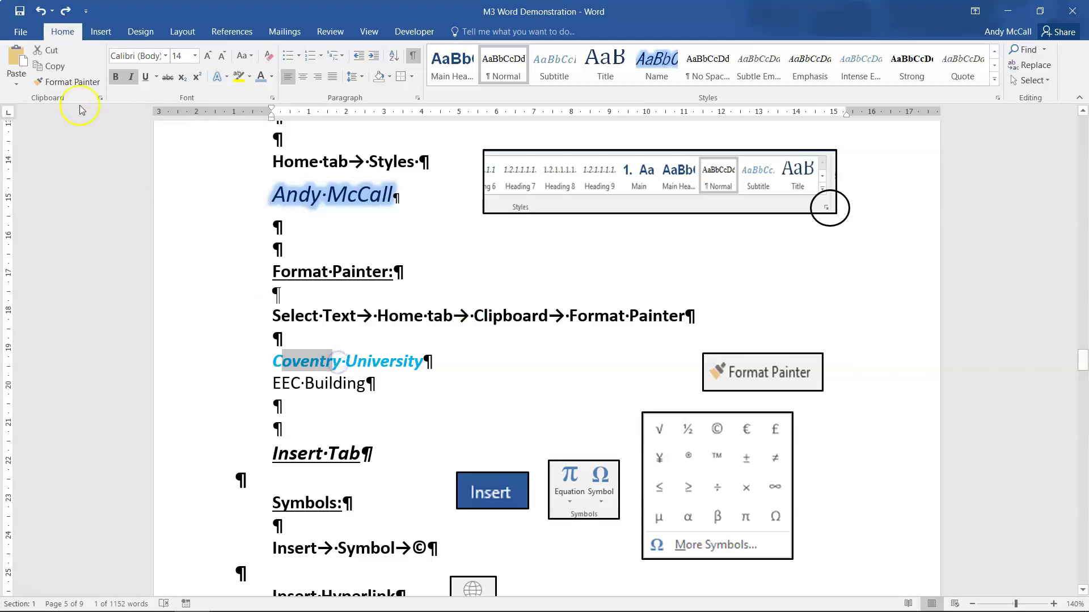
left_click(74, 82)
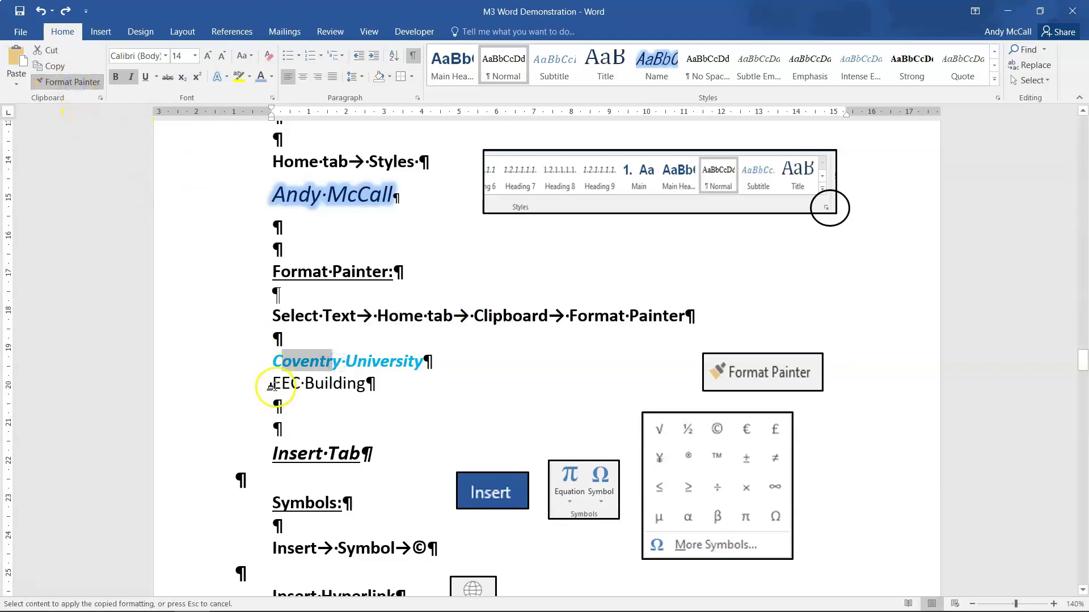
left_click_drag(273, 386, 377, 391)
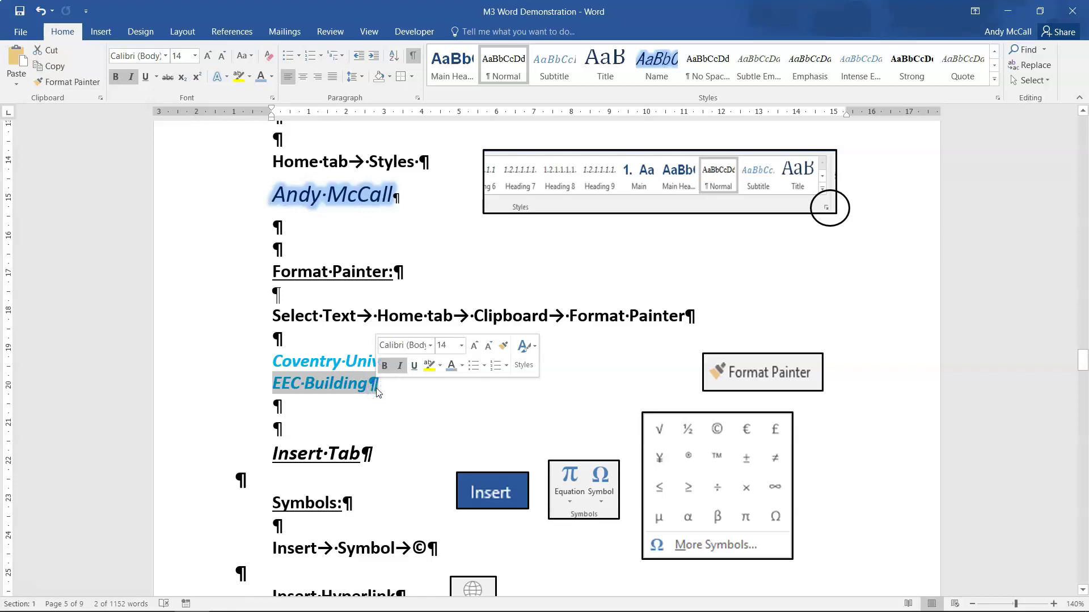
left_click(467, 390)
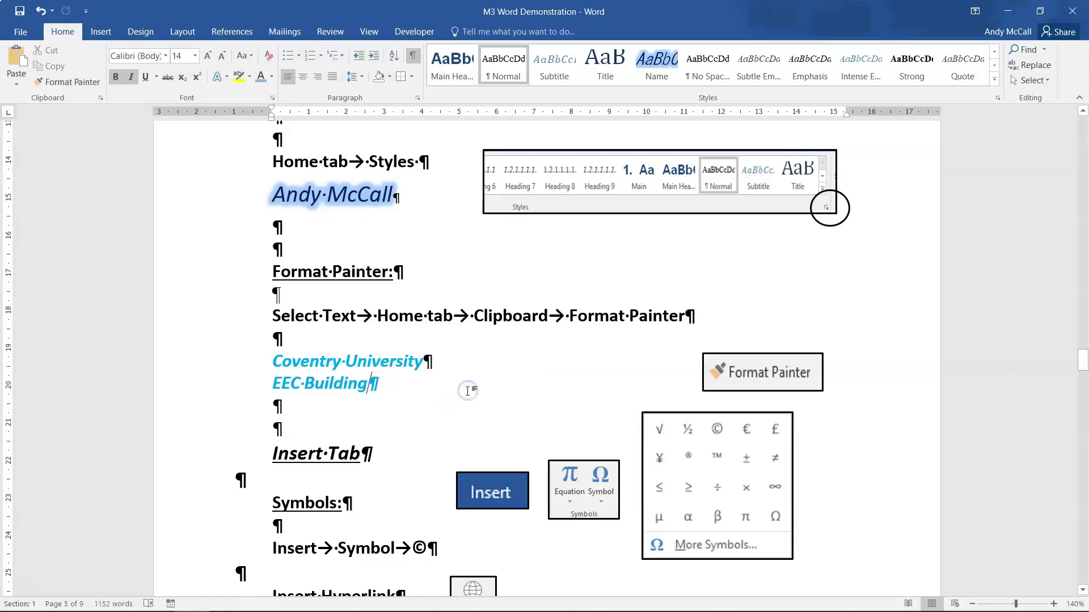
- Add a space and insert the π symbol after the © on the Insert → Symbol line
scroll(468, 391, "down", 5)
left_click(428, 263)
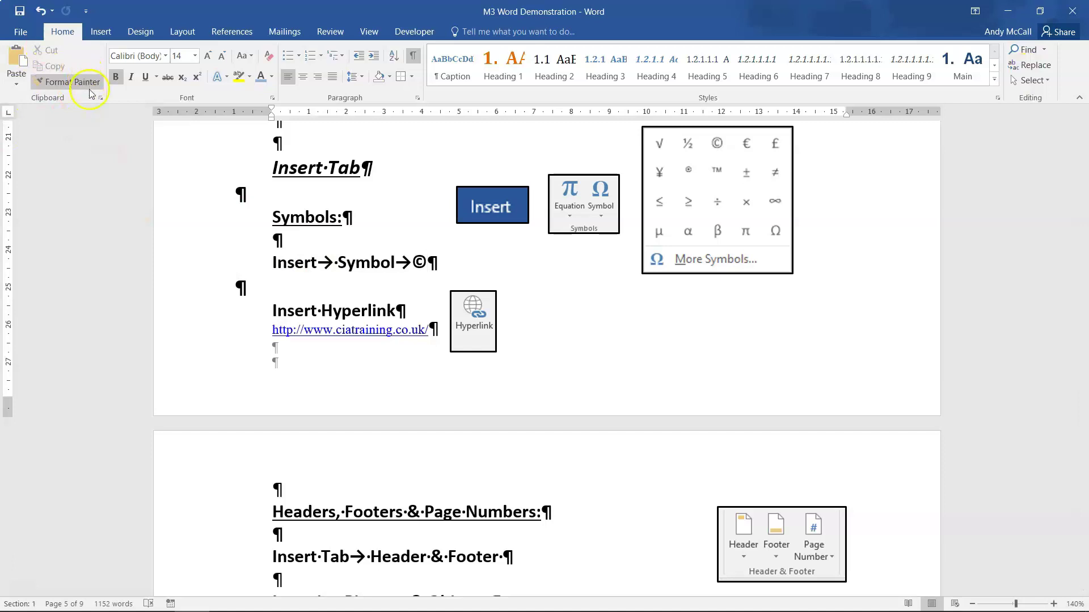
left_click(95, 35)
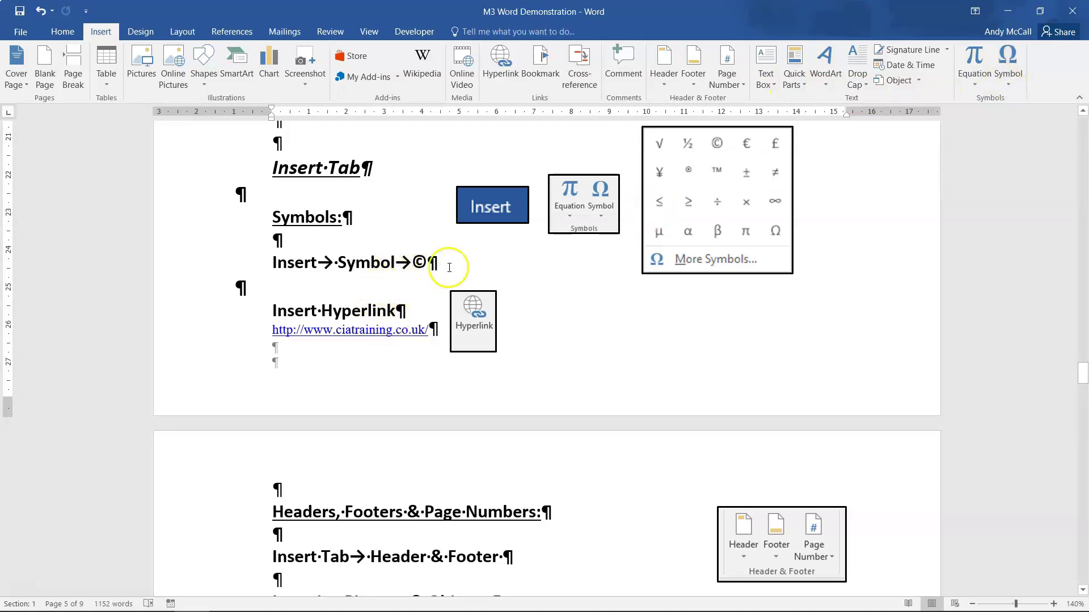
left_click(369, 217)
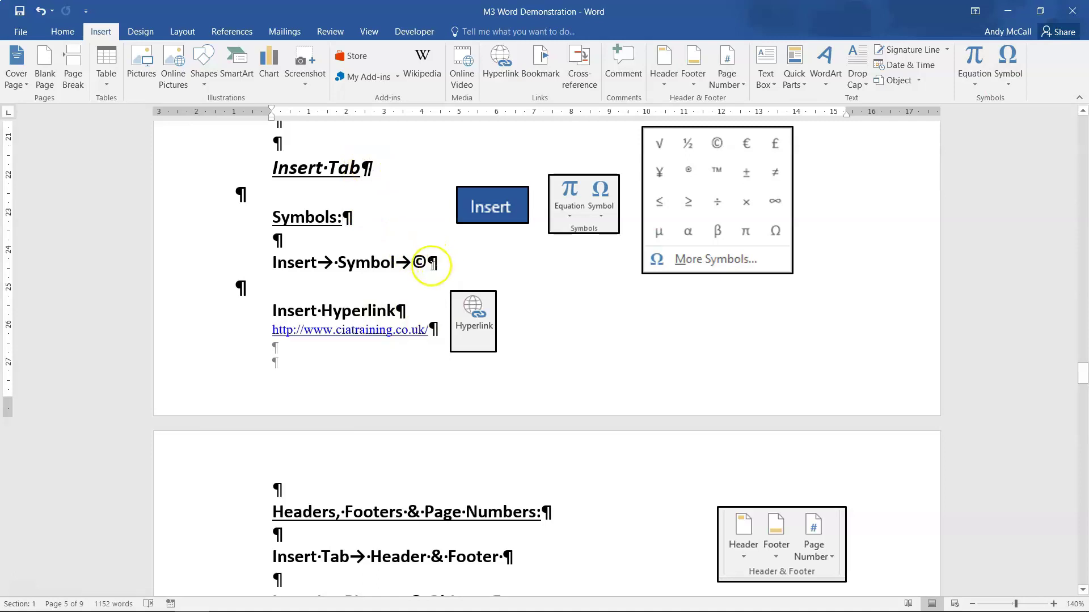
left_click(432, 267)
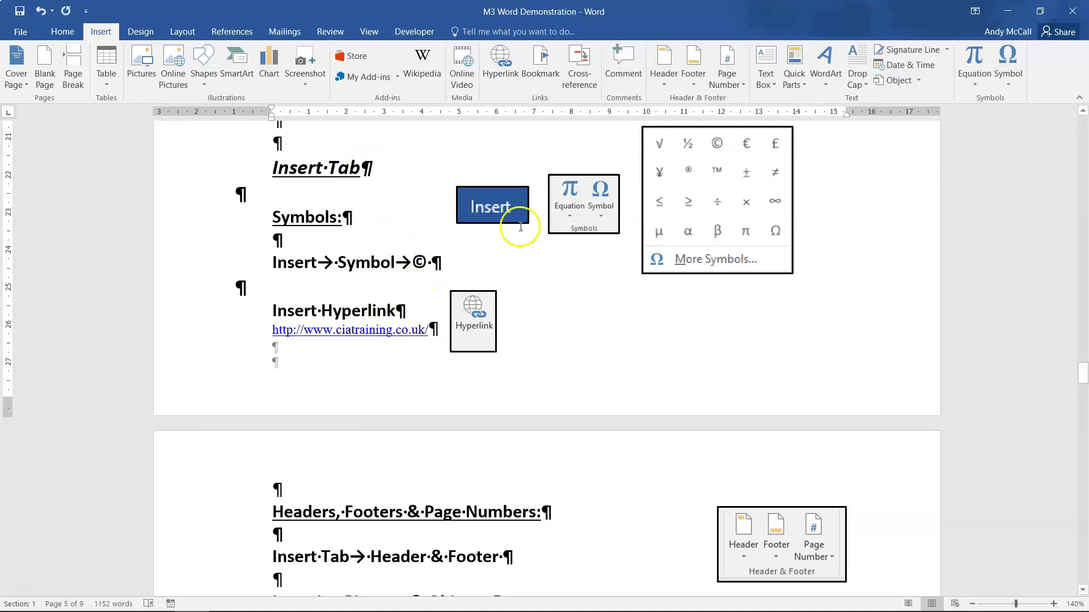
left_click(1003, 83)
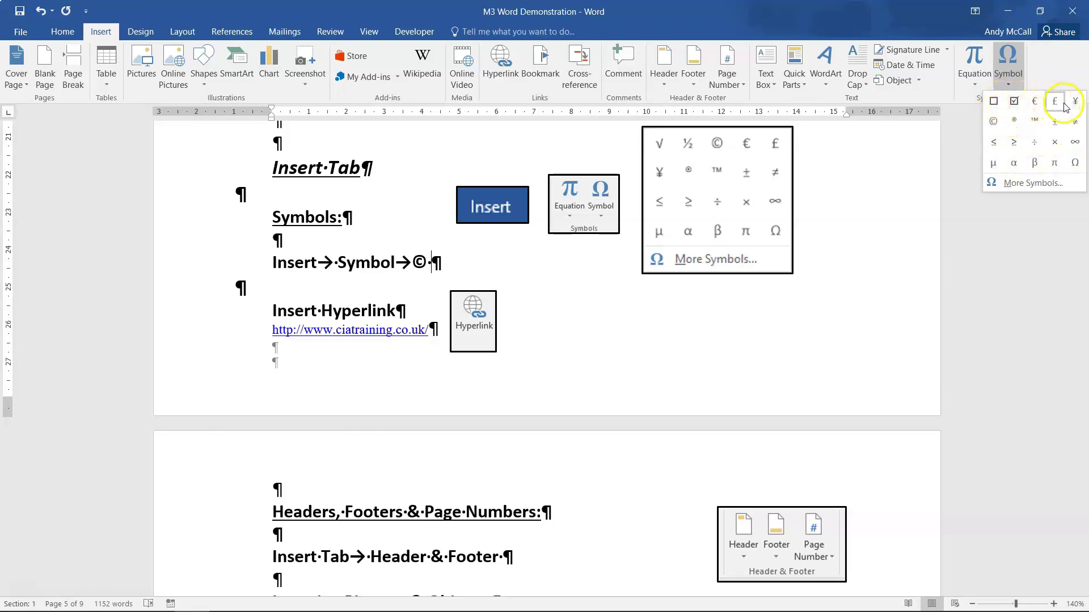
left_click(1054, 164)
- Look through the full set of symbols and another character subset, and close the Symbol dialog without inserting anything
left_click(1008, 65)
left_click(1007, 190)
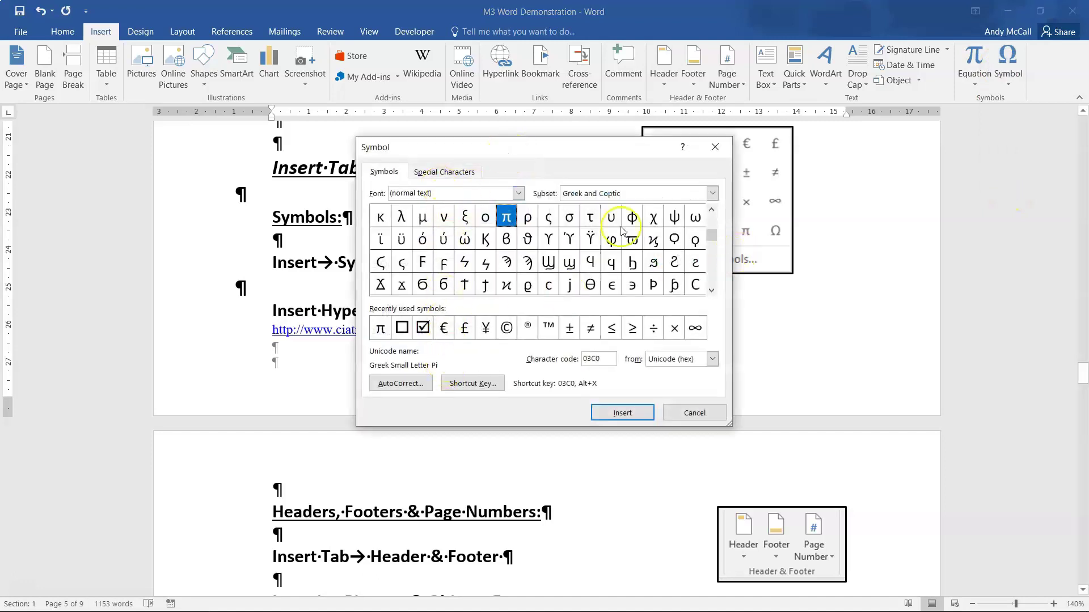
left_click(711, 194)
left_click(652, 261)
left_click(716, 273)
left_click(715, 274)
left_click(716, 273)
left_click(709, 414)
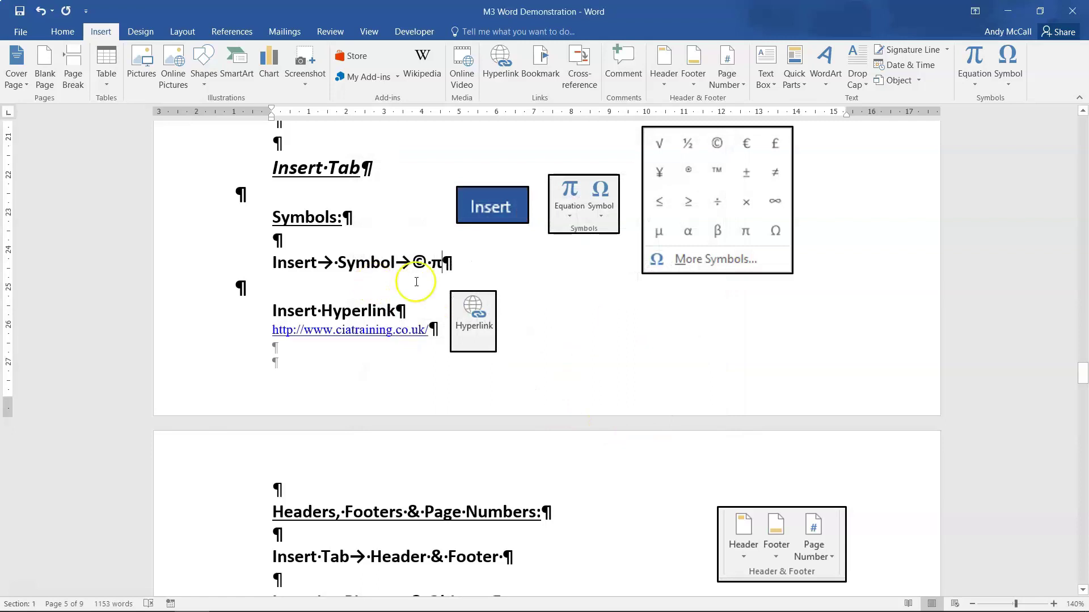
- Delete the characters after the arrow on the Insert → Symbol line and insert the © symbol there
left_click(1007, 76)
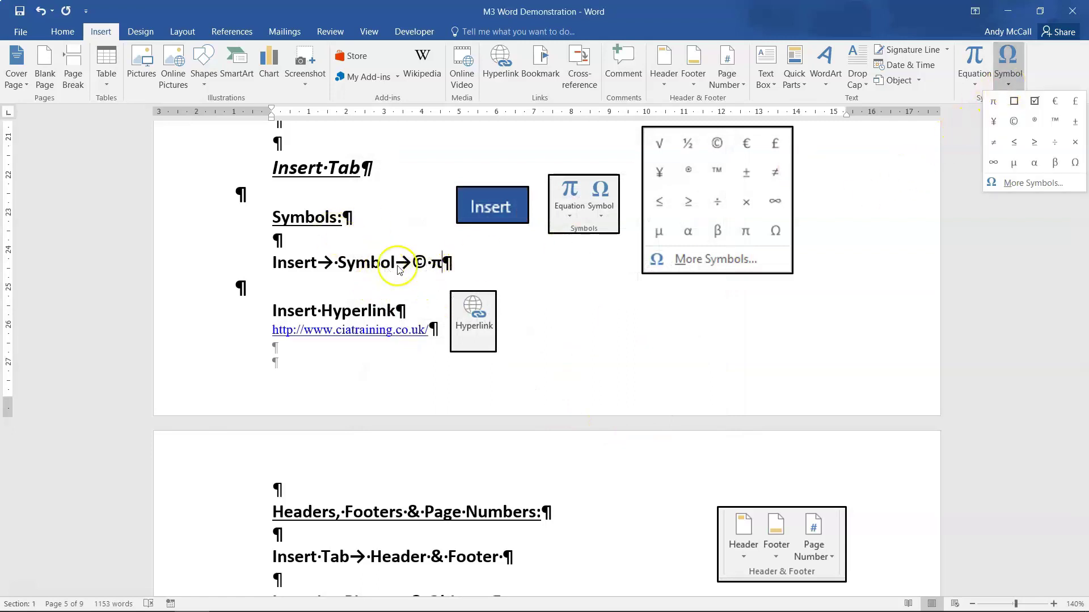
left_click(431, 262)
key("BackSpace")
key("BackSpace")
key("BackSpace")
left_click(1007, 68)
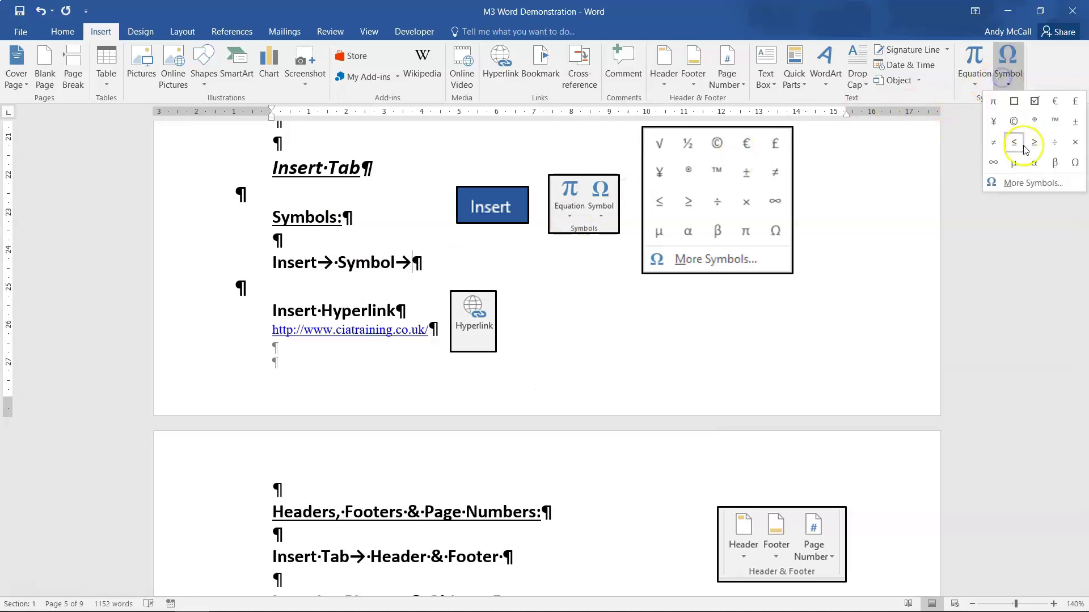
left_click(1013, 121)
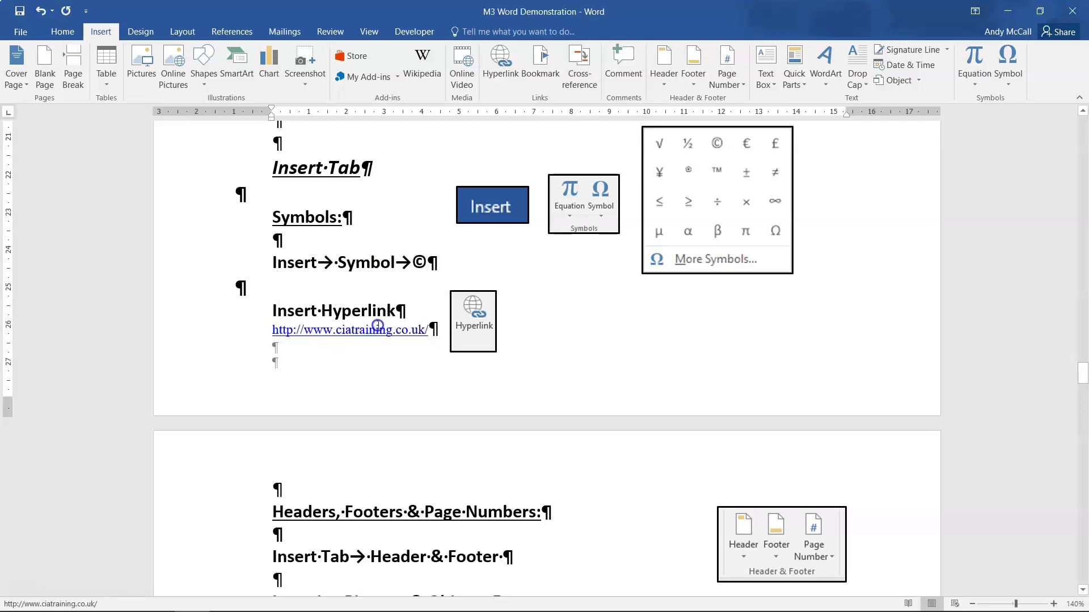
- Follow the ciatraining.co.uk link to test it, and remove the hyperlink from the address text
left_click(332, 337, "ctrl")
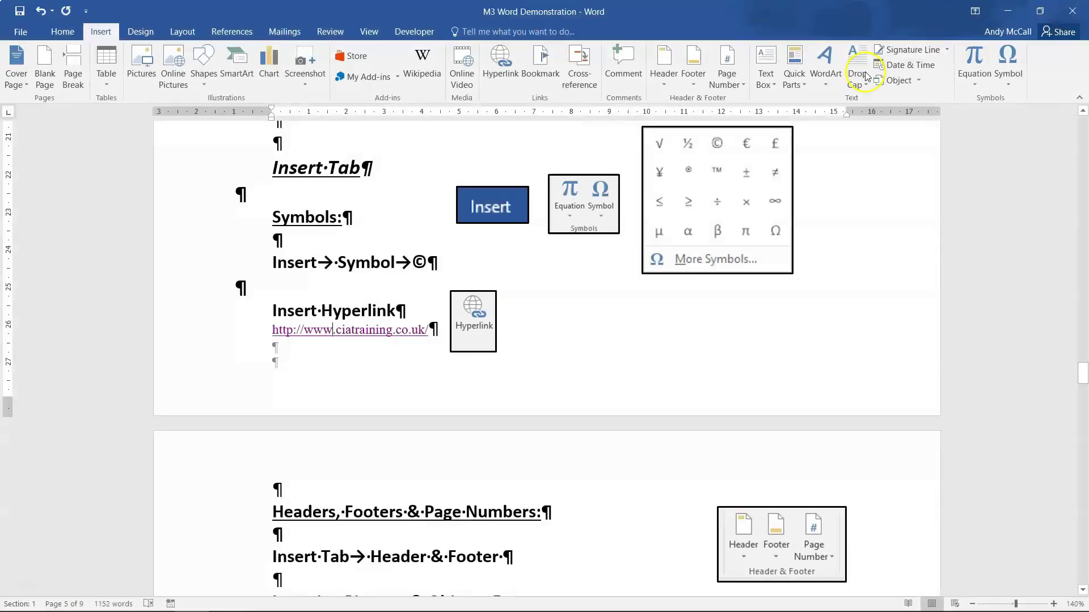
right_click(327, 333)
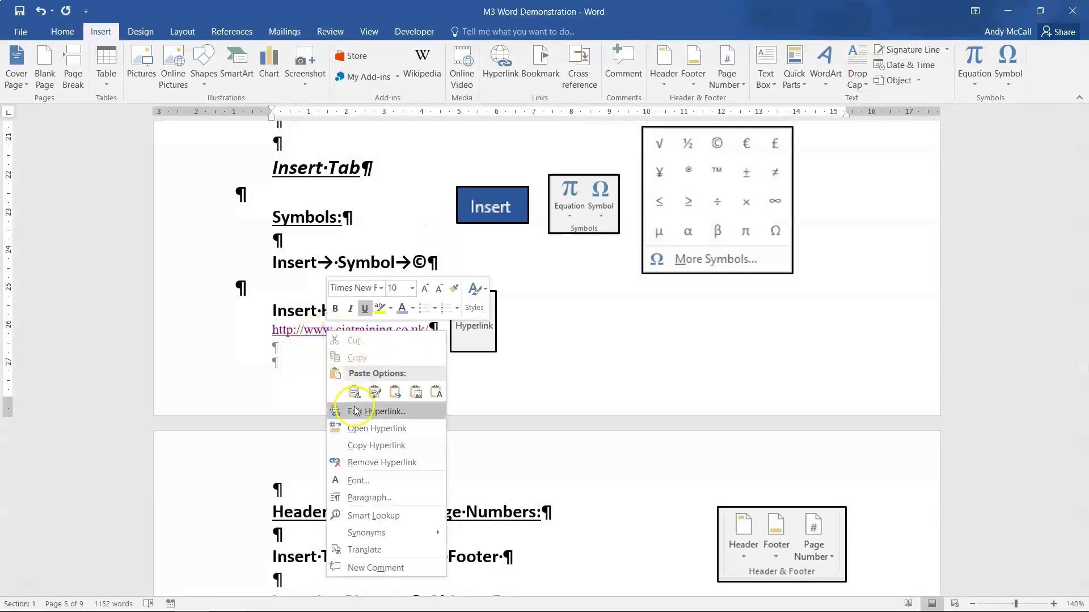
left_click(360, 465)
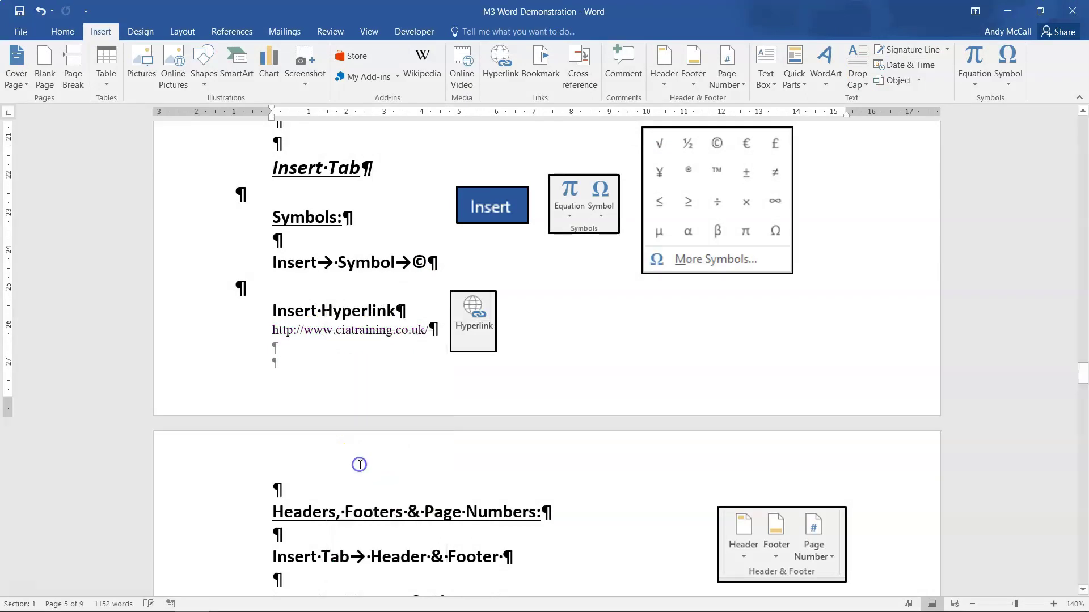
left_click_drag(274, 329, 435, 331)
left_click(435, 330)
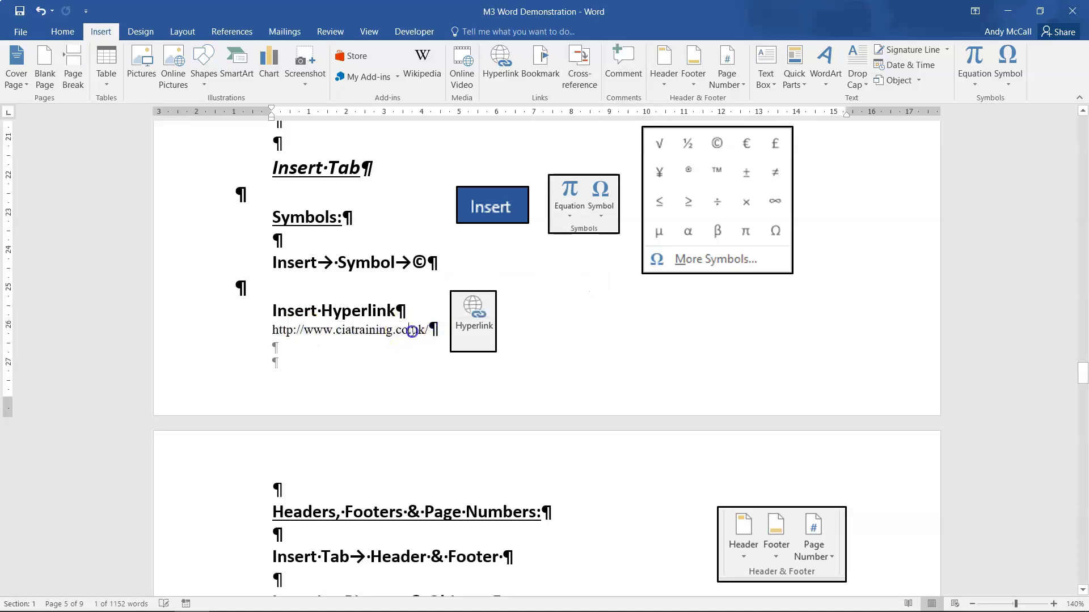
left_click(429, 330)
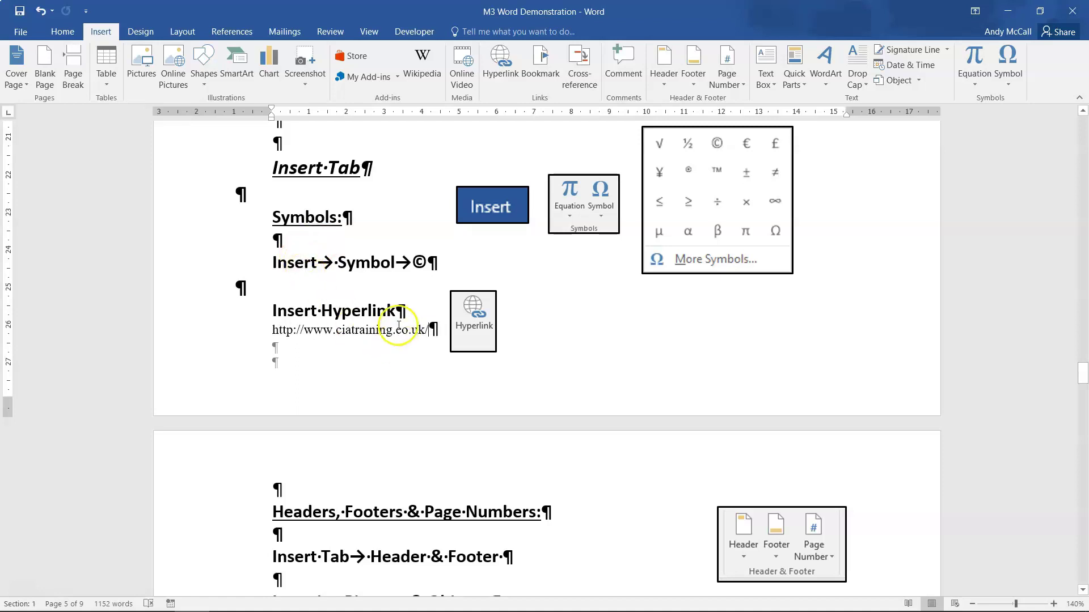
- Set the ciatraining.co.uk hyperlink's display text to "CIA TRAINING" and follow the link to test it
right_click(326, 334)
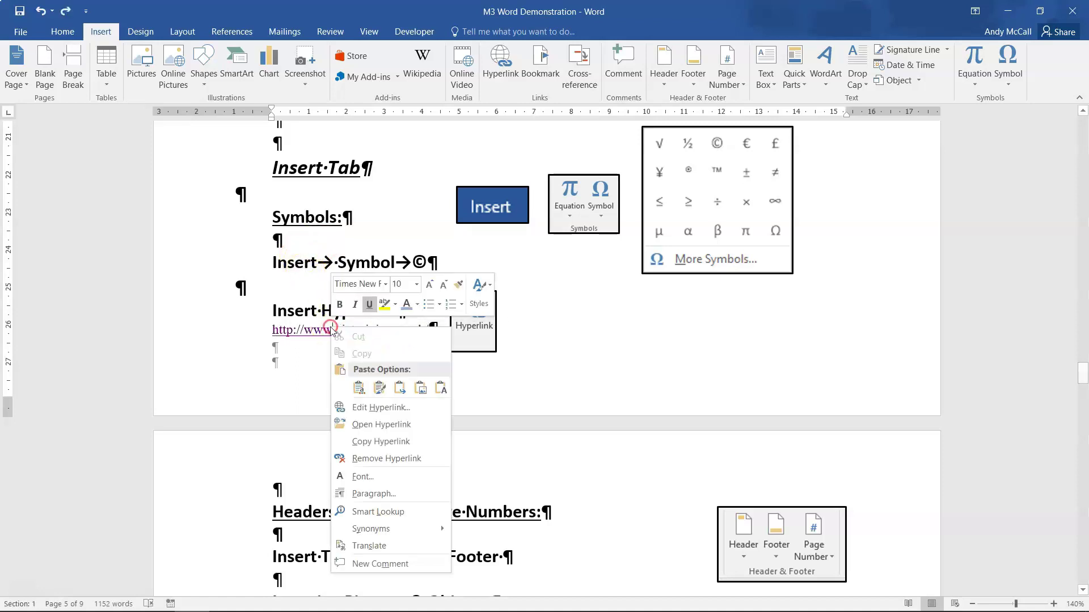
left_click(363, 404)
left_click_drag(338, 23, 518, 61)
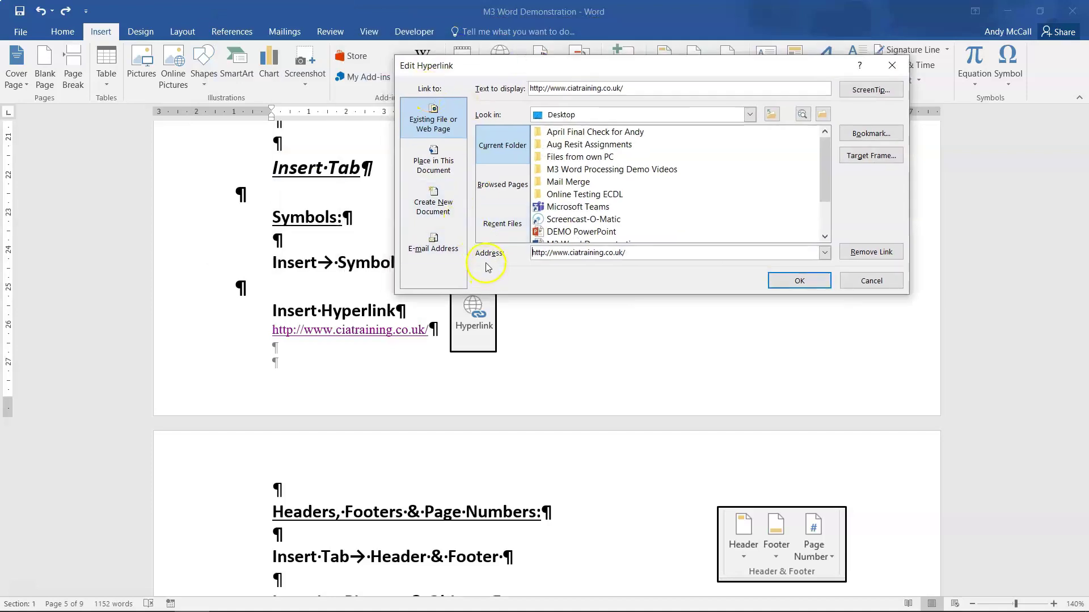
left_click_drag(631, 254, 551, 251)
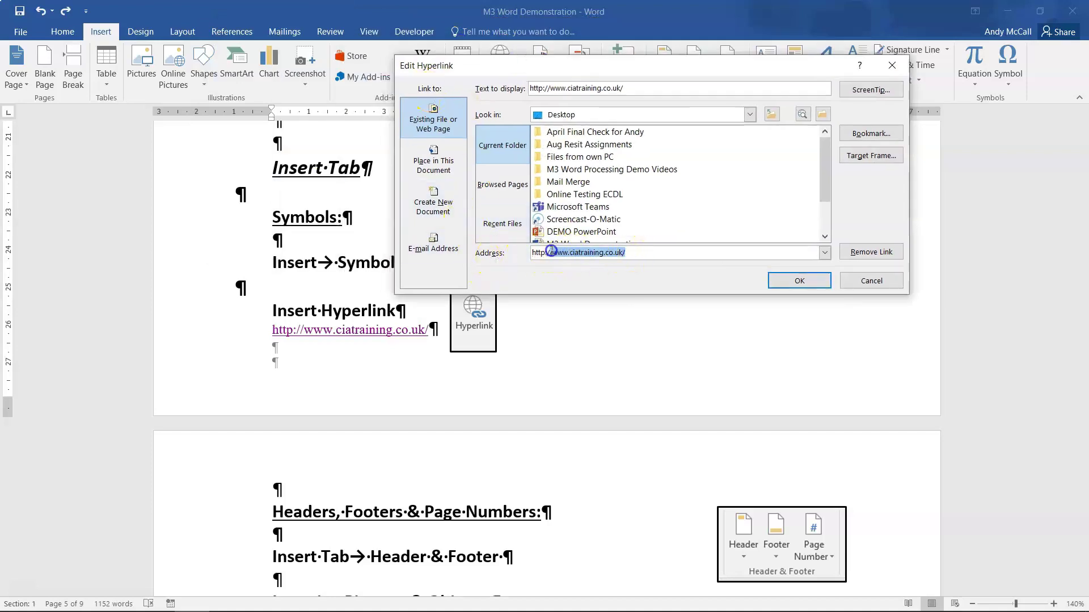
left_click(565, 253)
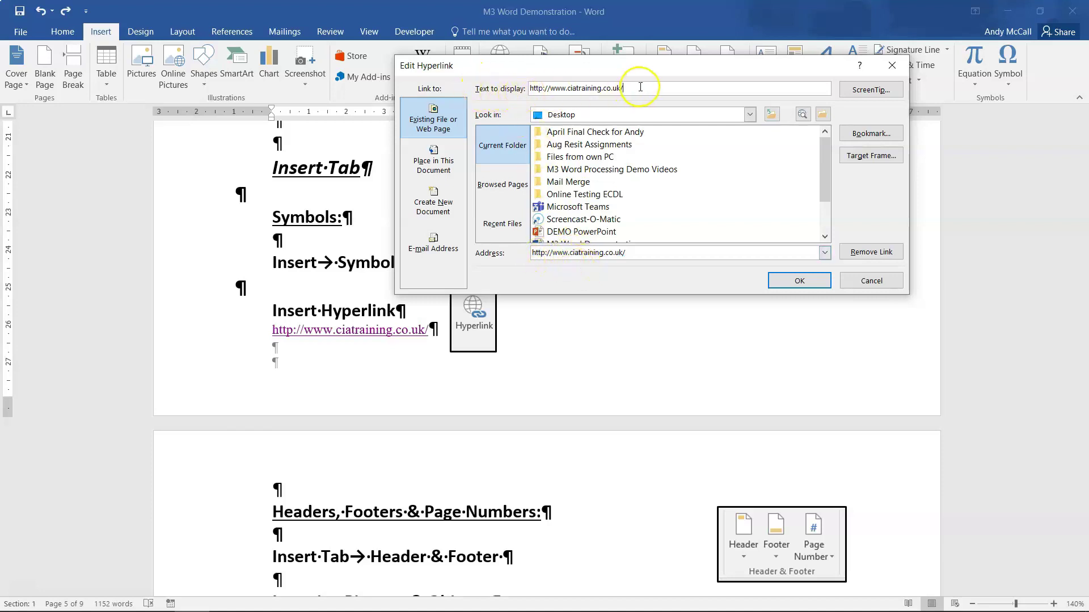
left_click_drag(641, 87, 544, 91)
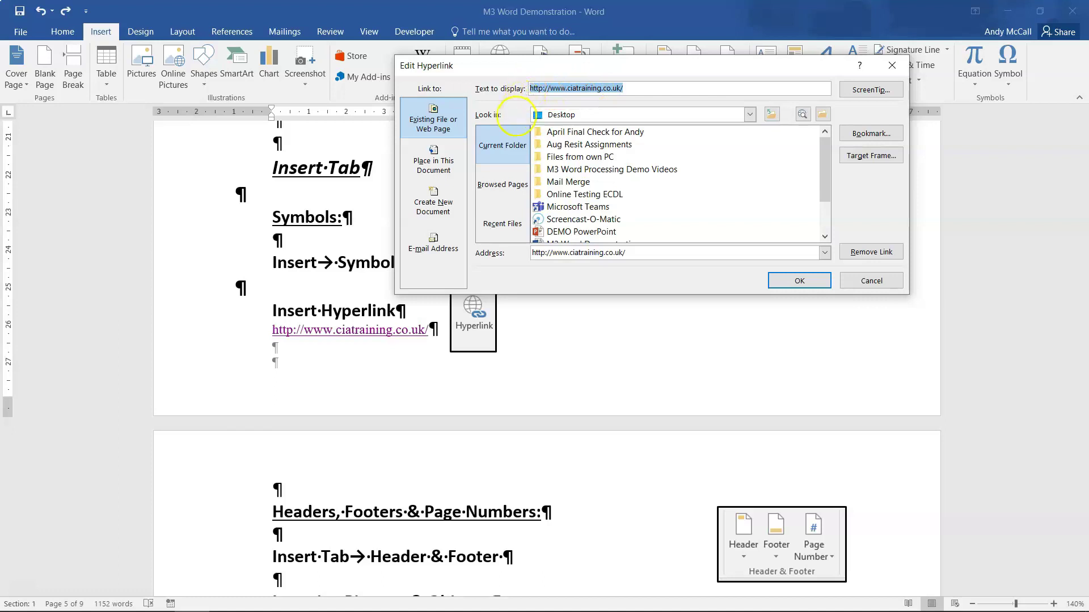
type("CIA TRAINING")
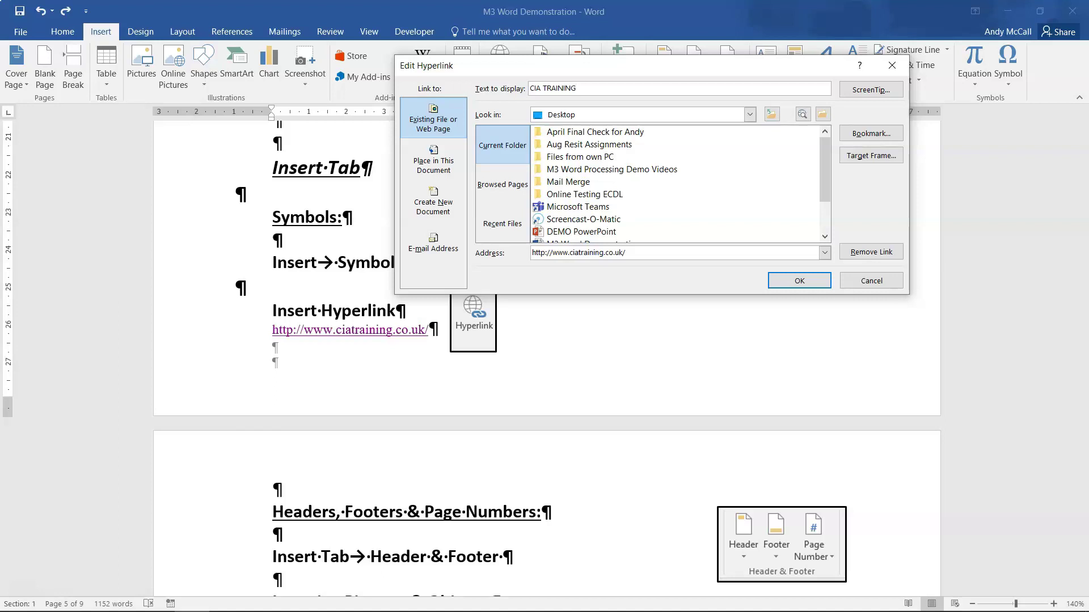
left_click(780, 281)
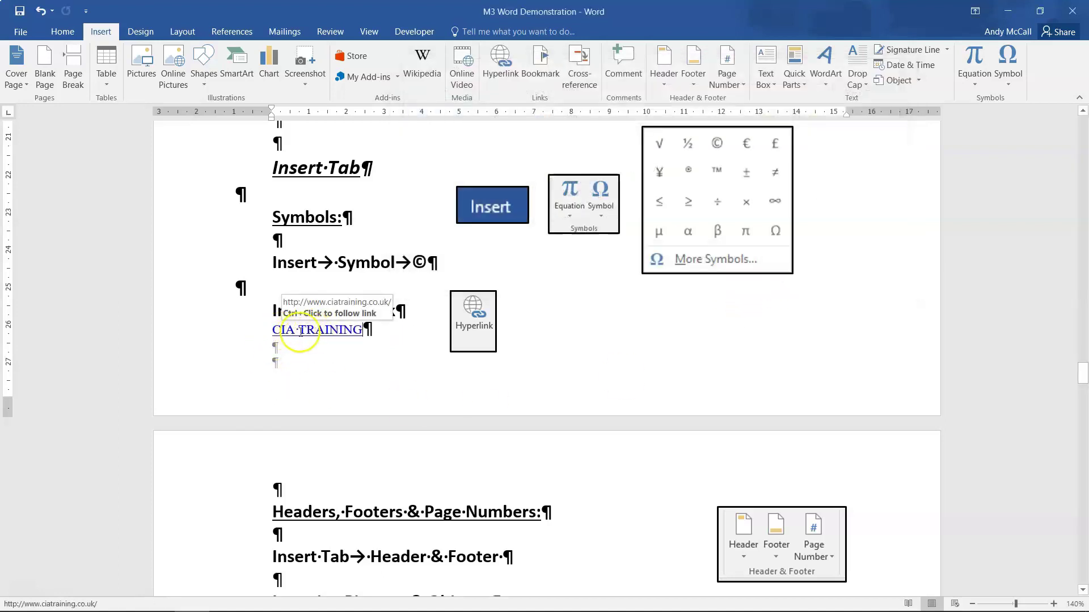
left_click(300, 335, "ctrl")
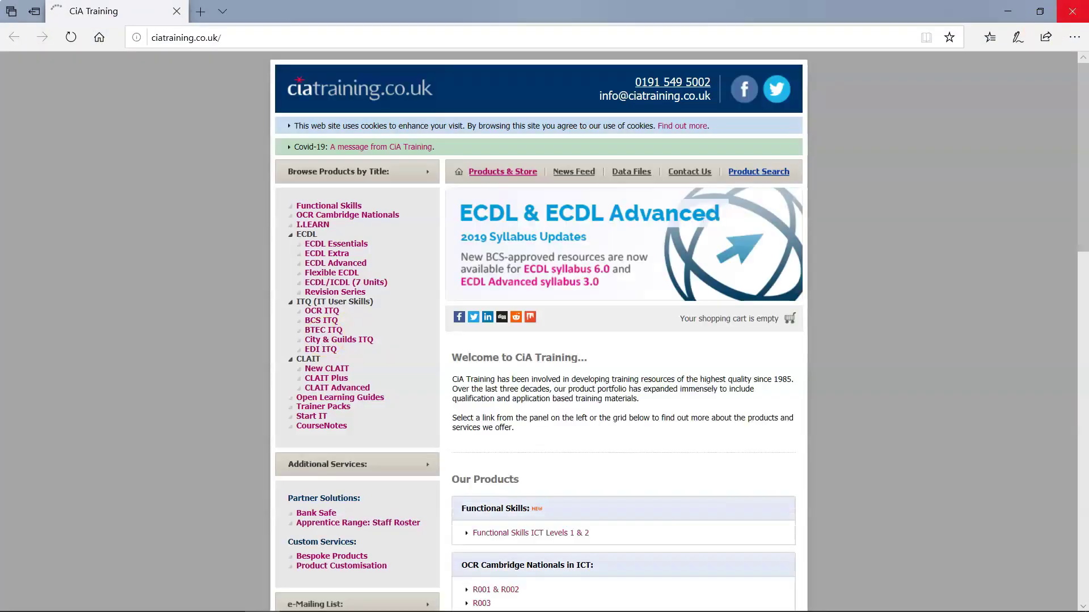
left_click(1072, 11)
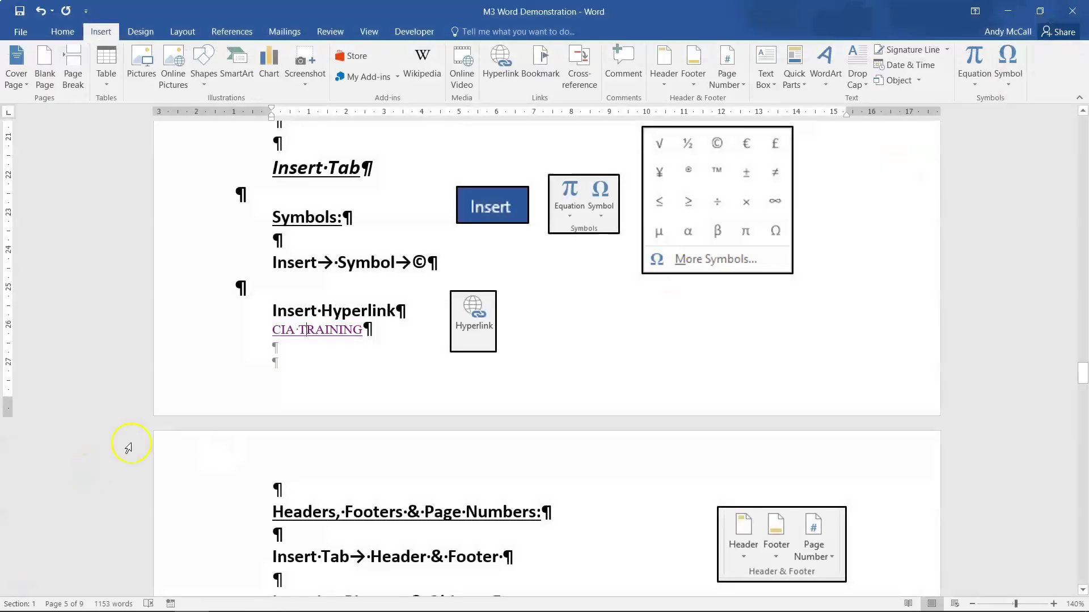
- Copy the web address from the "CIA TRAINING" hyperlink's settings and close them without changes
right_click(339, 331)
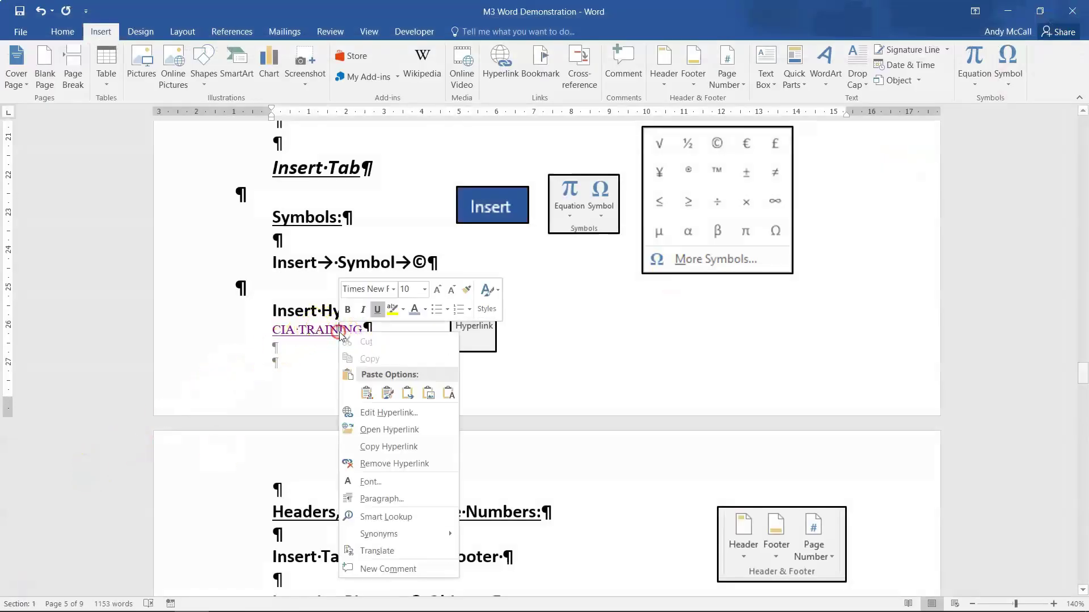
left_click(368, 412)
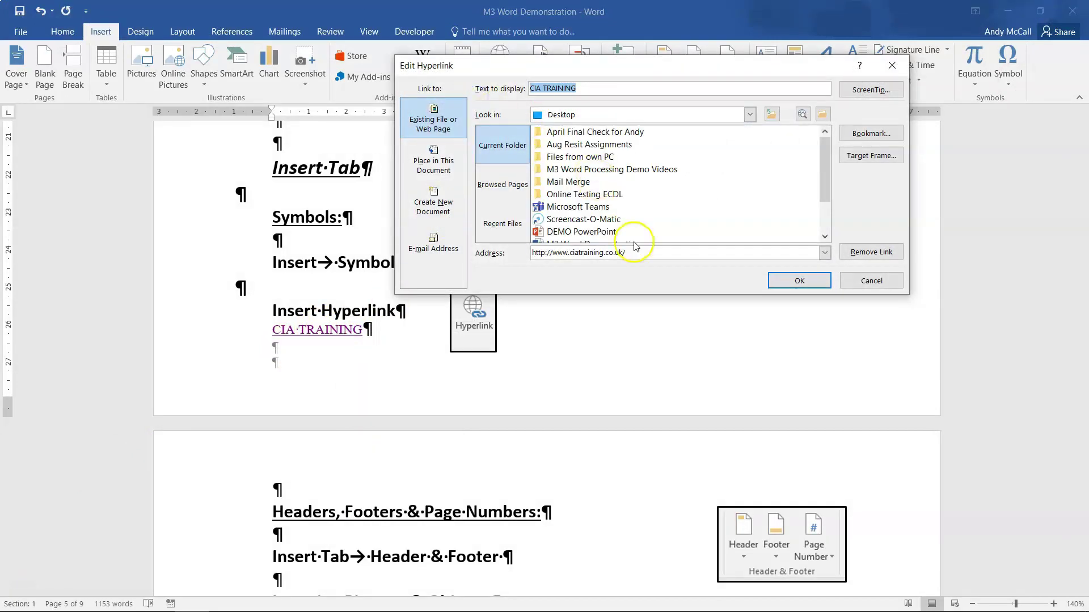
left_click(705, 252)
key("ctrl+c")
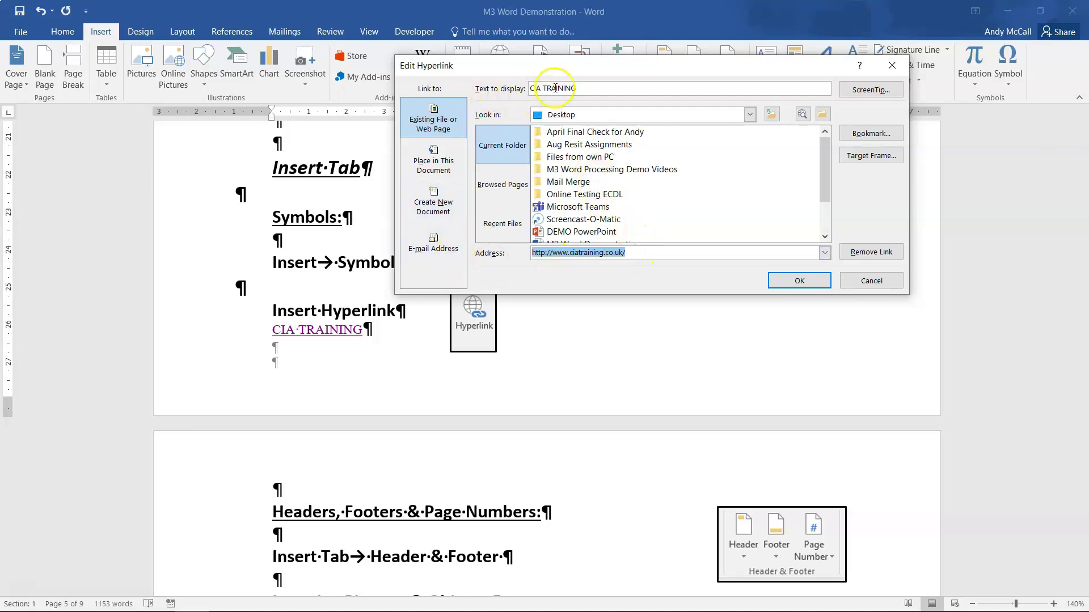
left_click(575, 86)
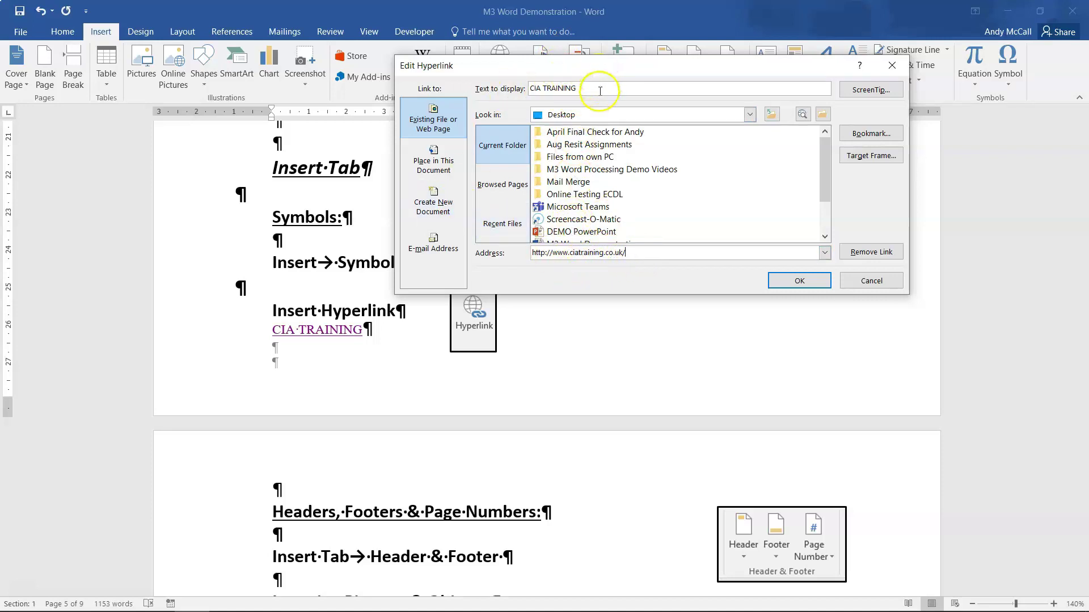
left_click(871, 280)
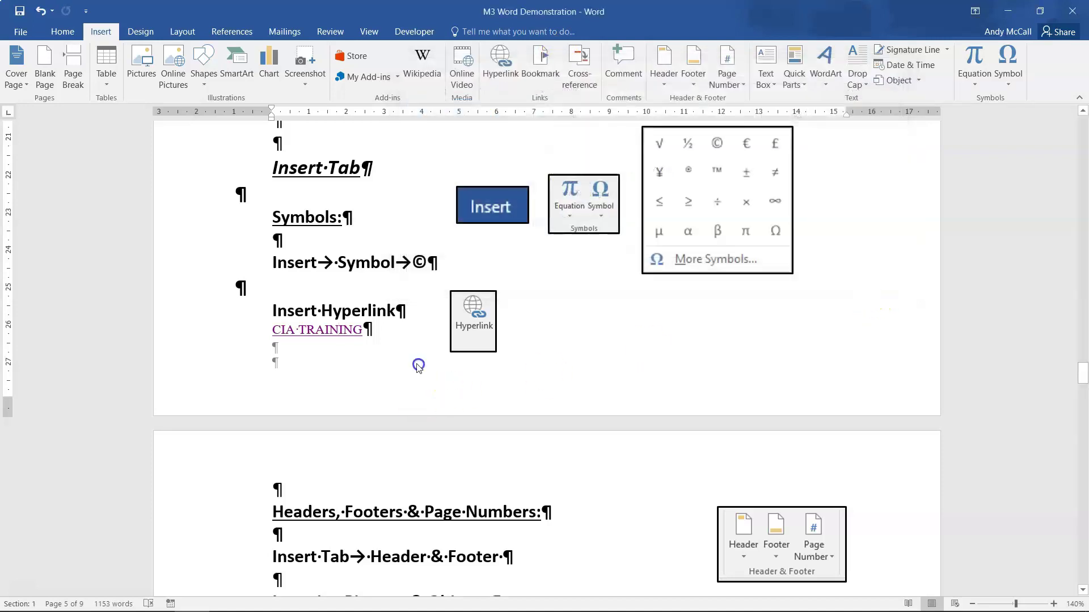
- Delete the "CIA TRAINING" link below Insert Hyperlink and place the cursor at the end of that heading
key("Return")
key("BackSpace")
left_click(373, 329)
left_click_drag(377, 330, 273, 332)
key("BackSpace")
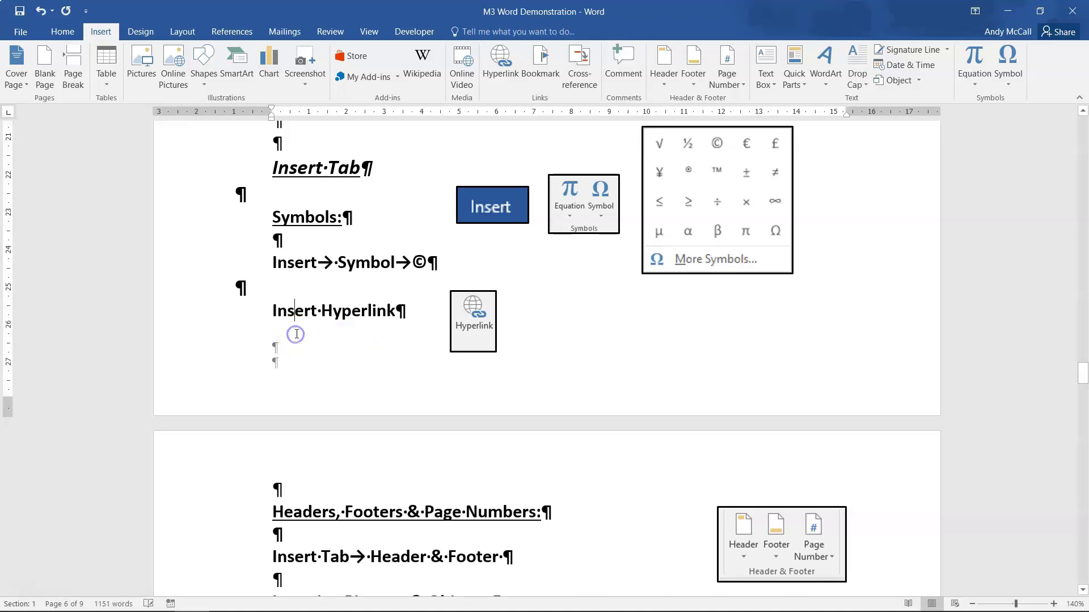
key("Return")
left_click(412, 311)
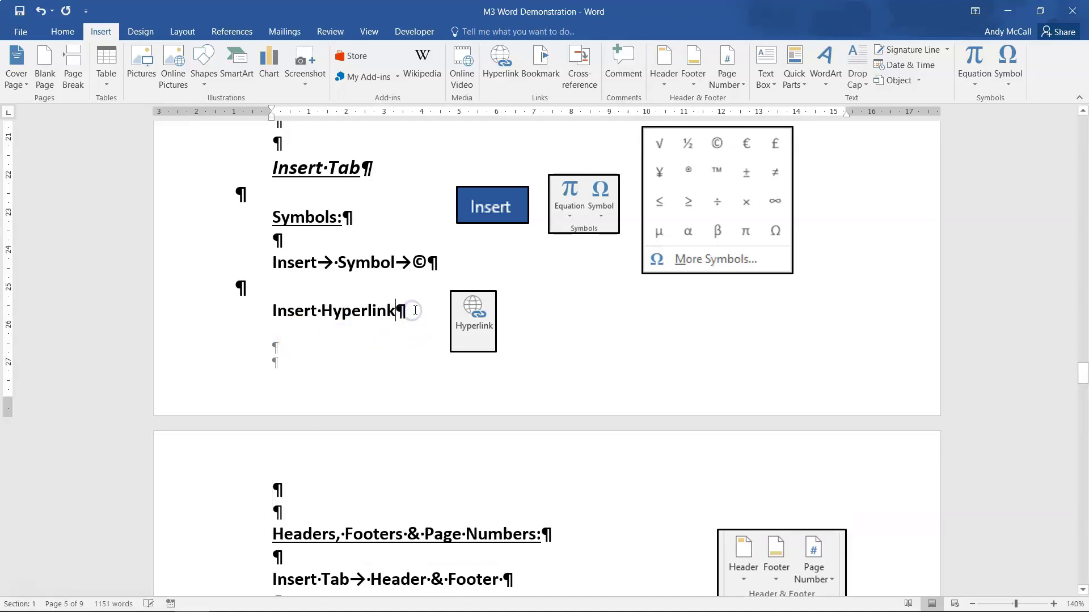
- Move the Hyperlink picture to below the symbols gallery picture, and insert two tabs after the Insert Hyperlink heading text
left_click(456, 317)
left_click_drag(479, 312, 743, 312)
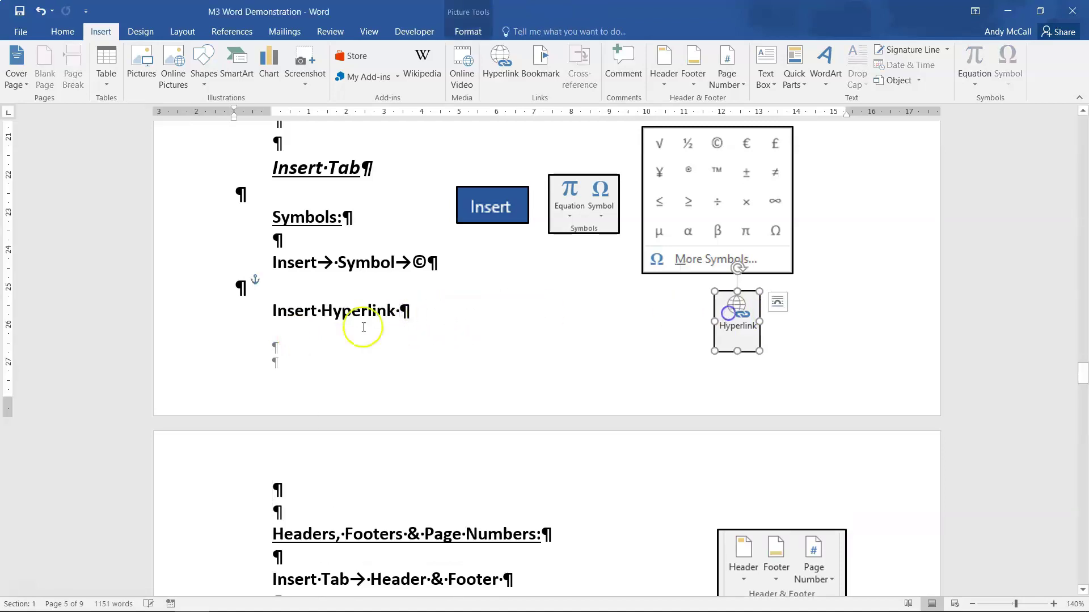
left_click(428, 311)
key("Tab")
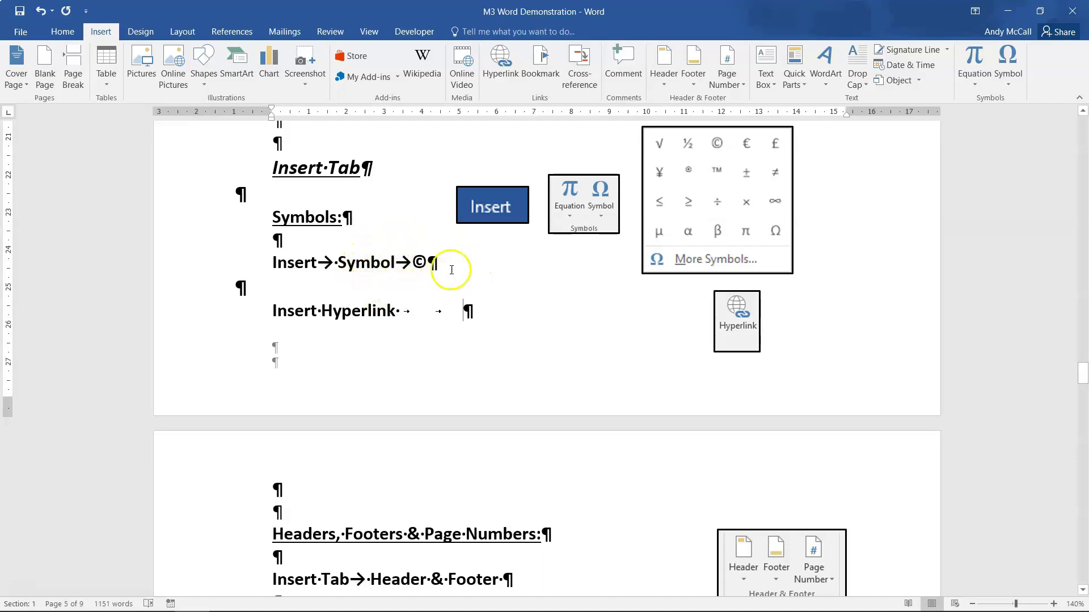
left_click(501, 63)
left_click(545, 253)
key("ctrl+v")
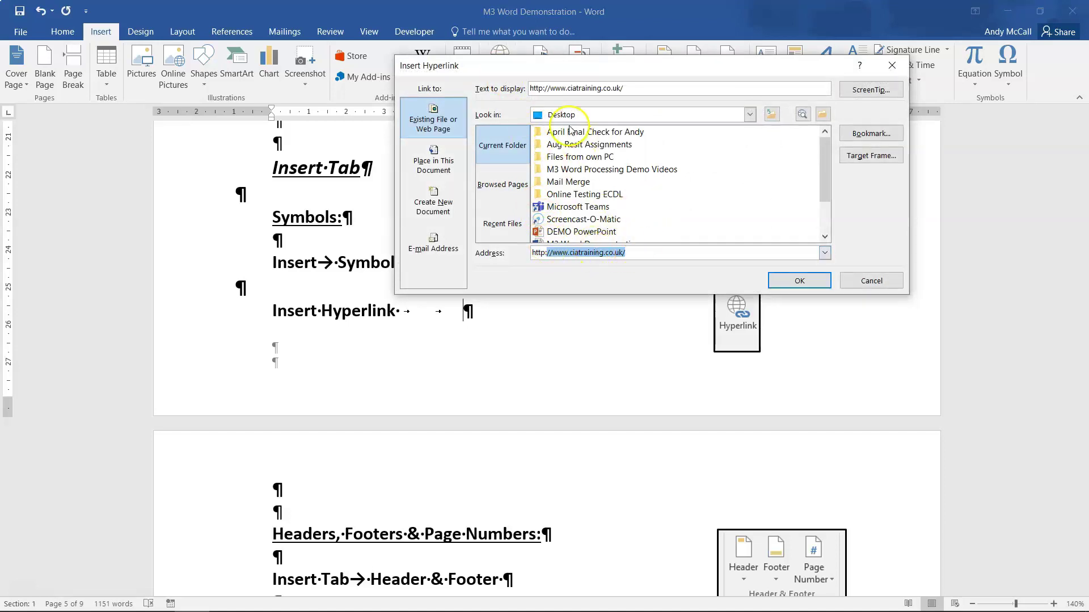
left_click_drag(643, 84, 462, 100)
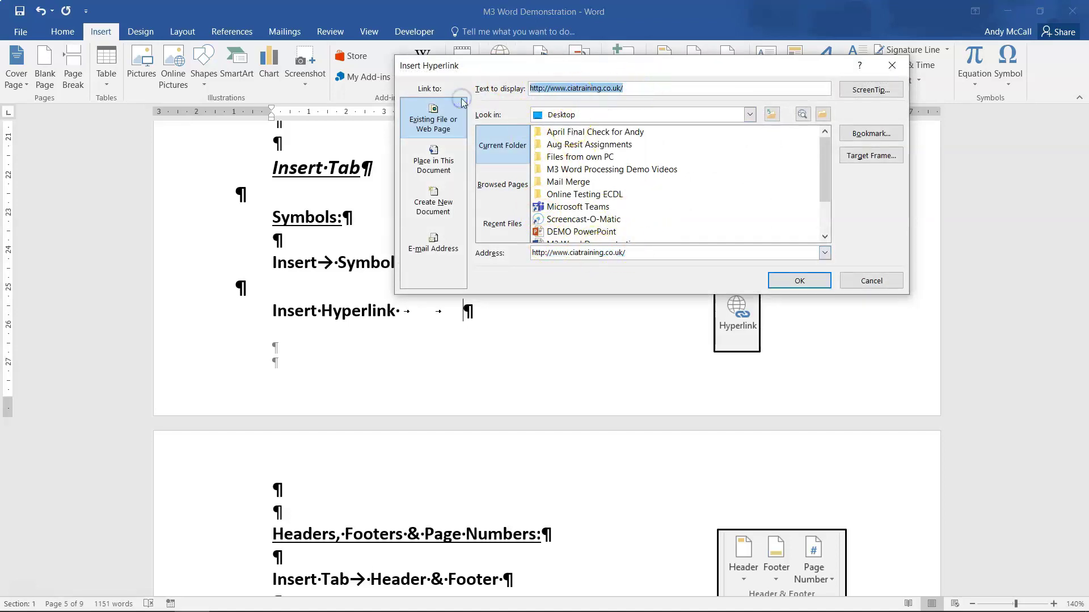
type("Google")
left_click(602, 253)
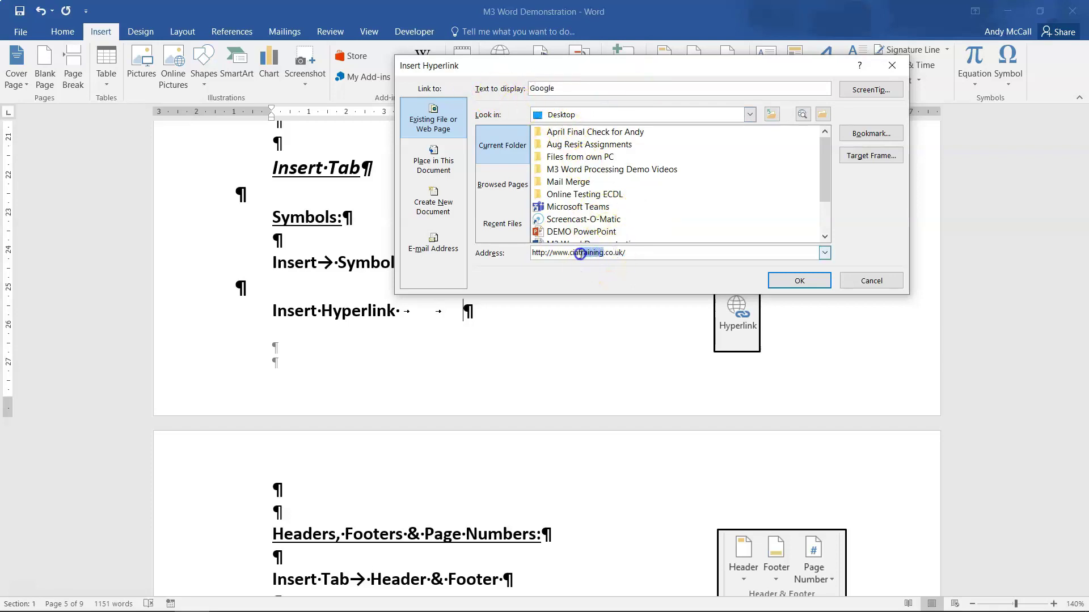
type("gle")
left_click(799, 281)
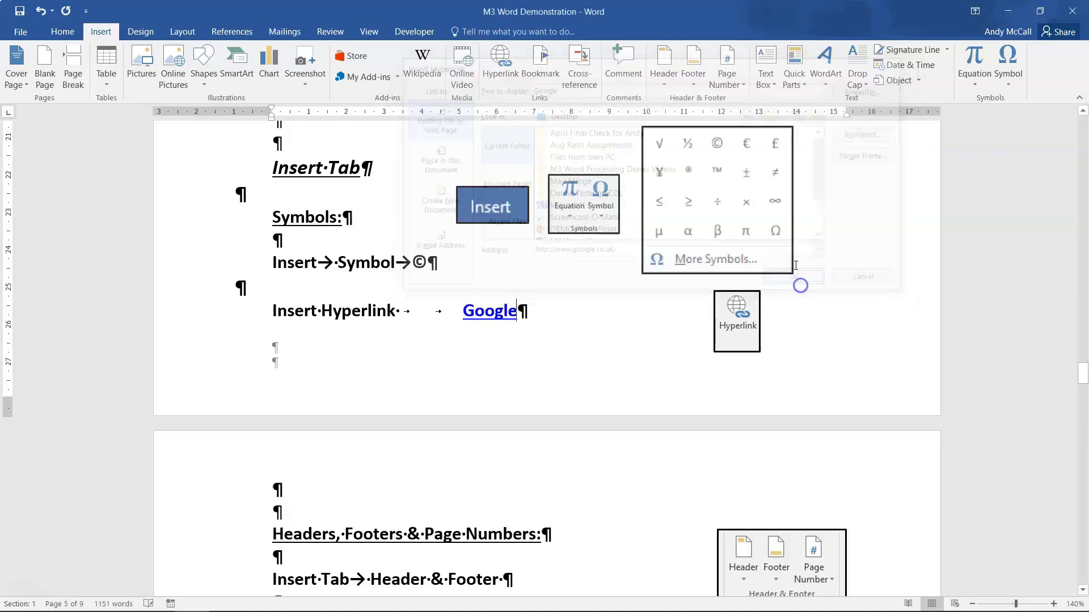
left_click(488, 316, "ctrl")
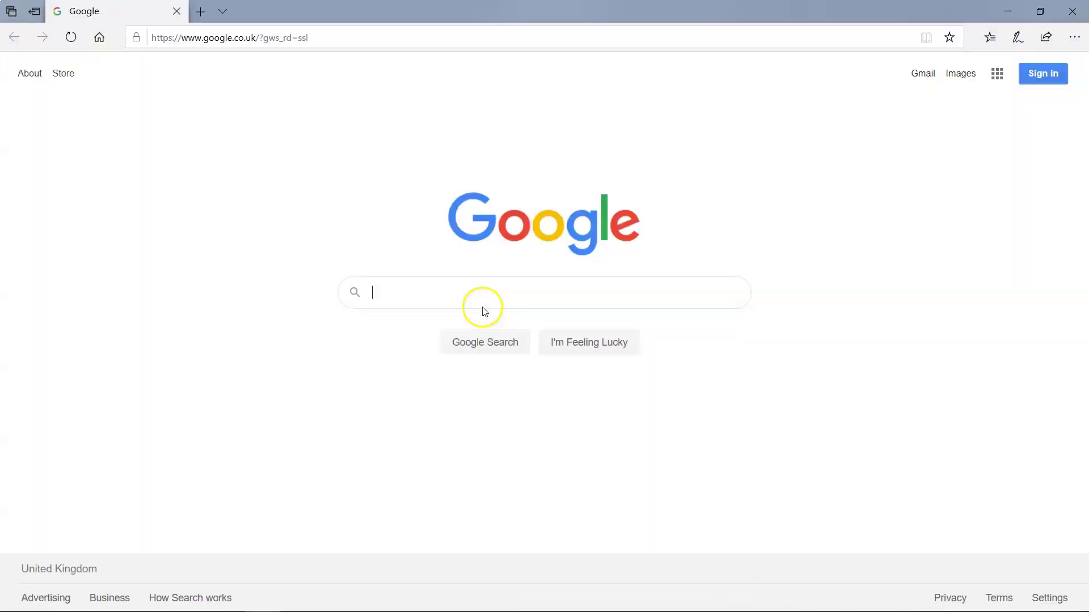
left_click(1072, 11)
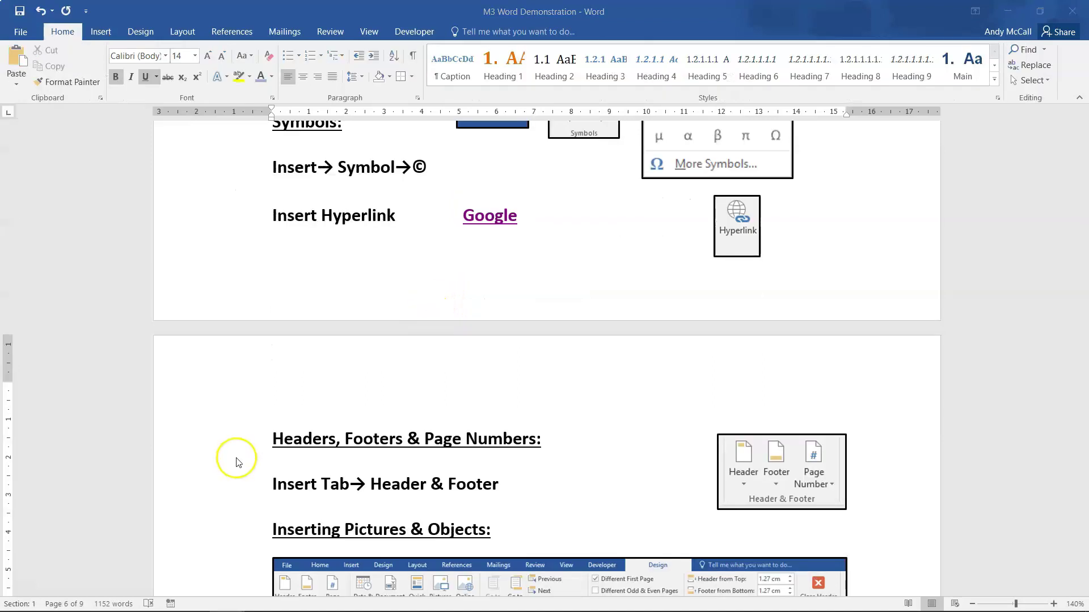
- Open the document's page header for editing
left_click(101, 33)
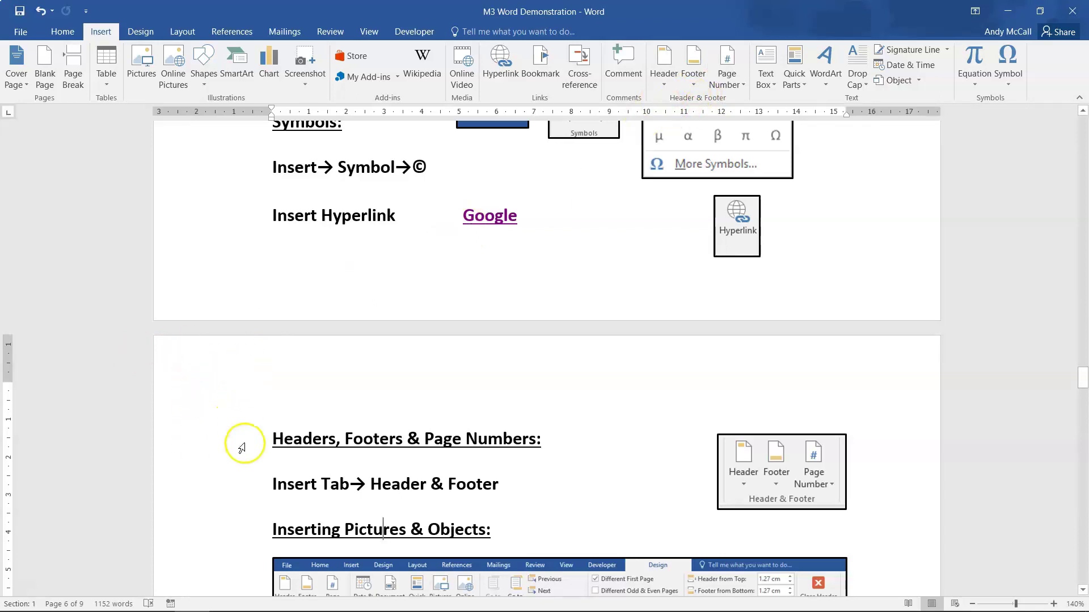
scroll(241, 448, "down", 20)
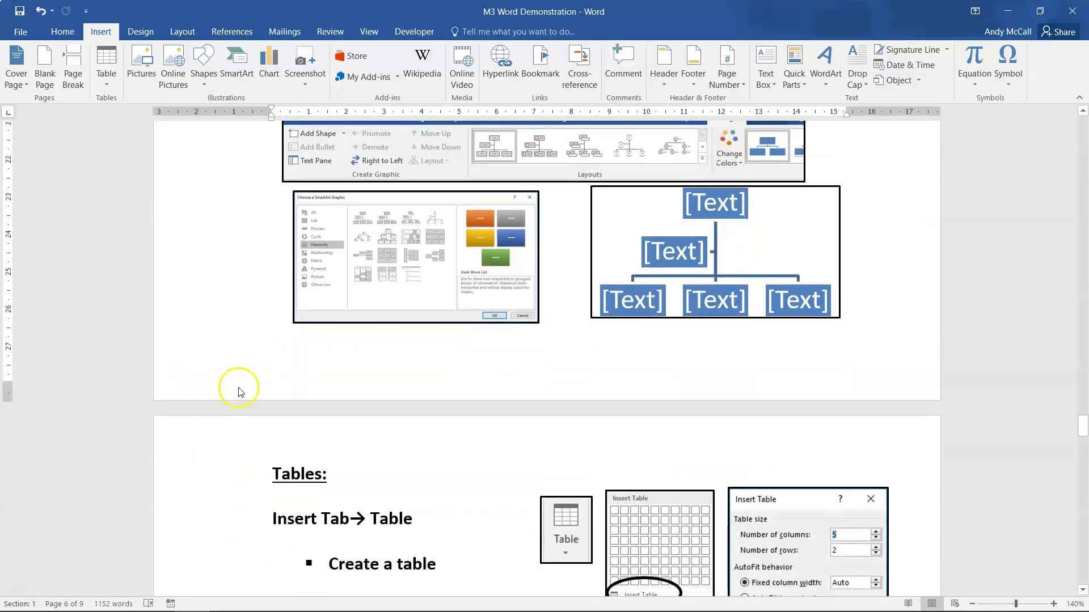
scroll(221, 397, "up", 12)
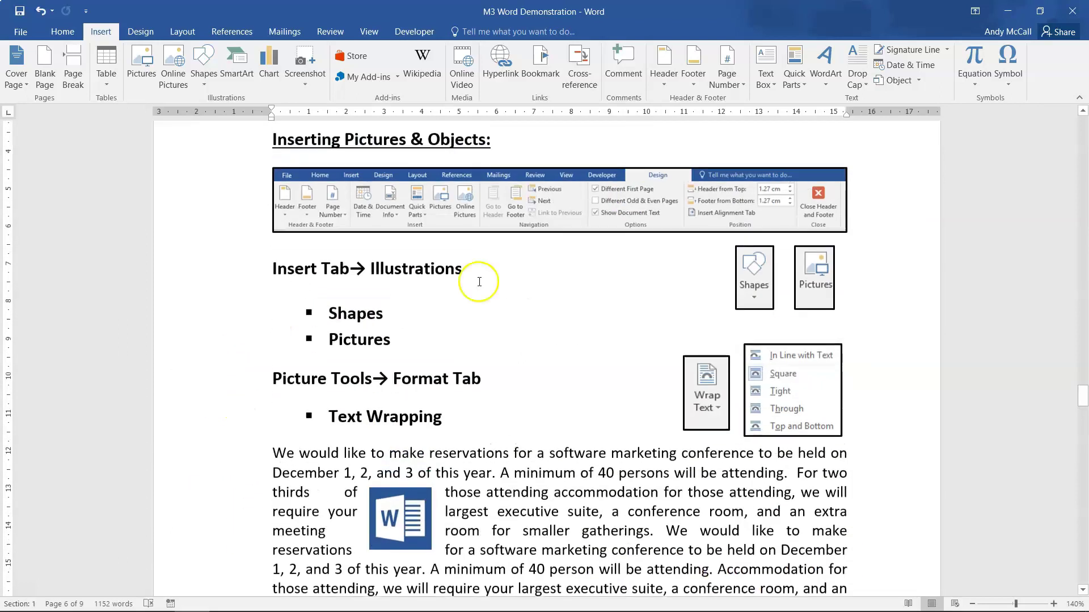
left_click(662, 63)
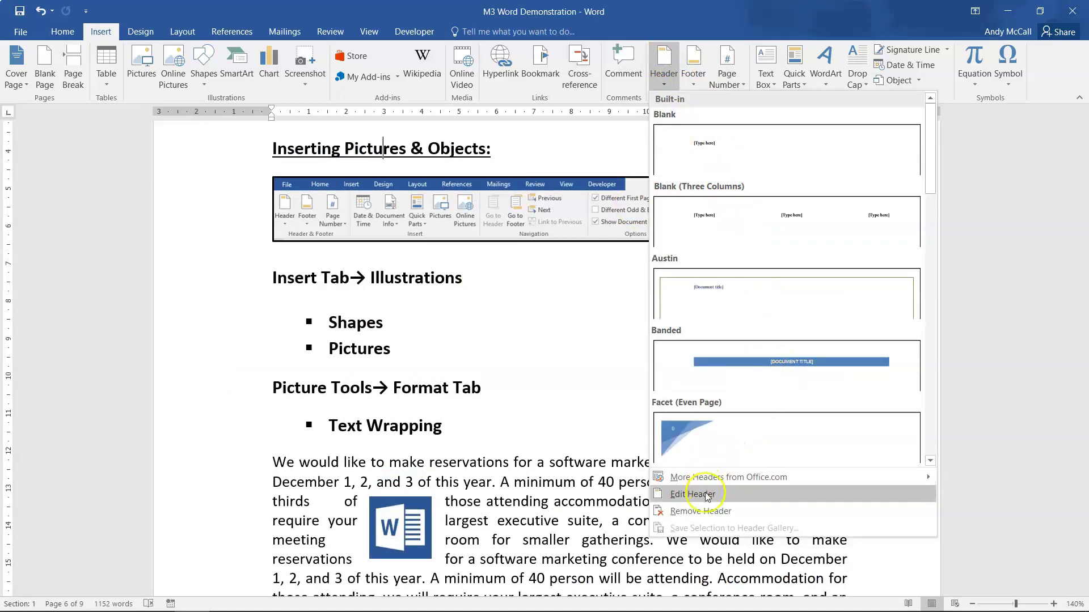
left_click(745, 499)
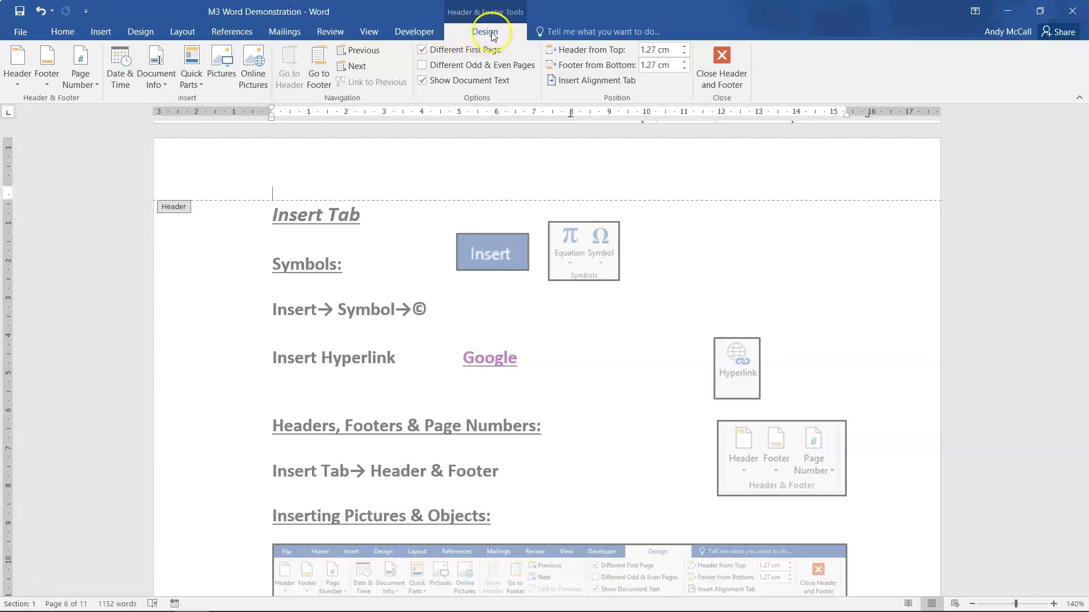
- Enter the author's full name in the page header and delete it again
left_click(278, 185)
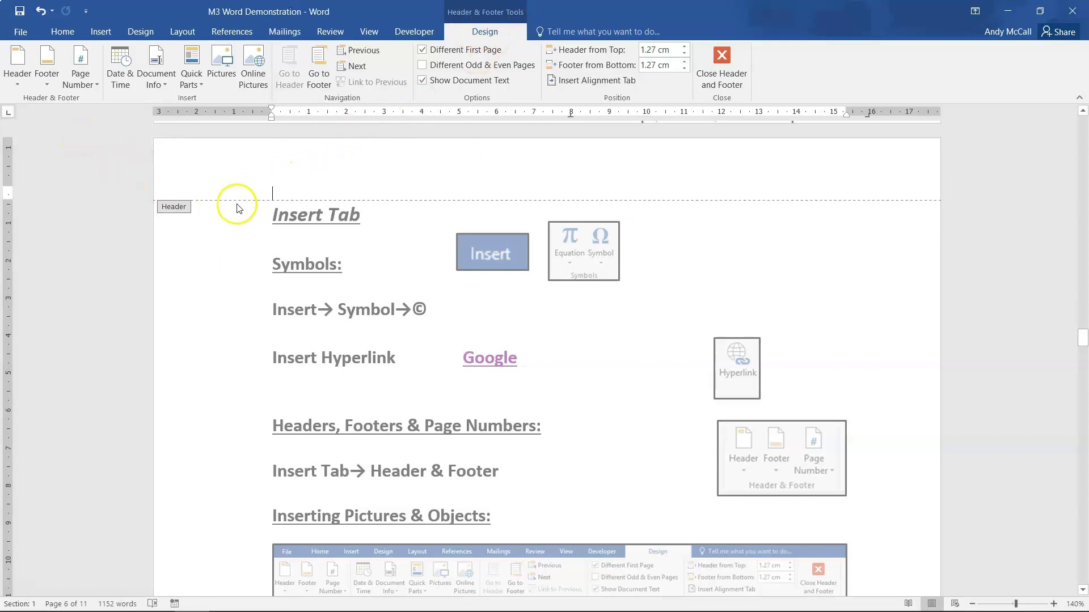
type("Andy McCall")
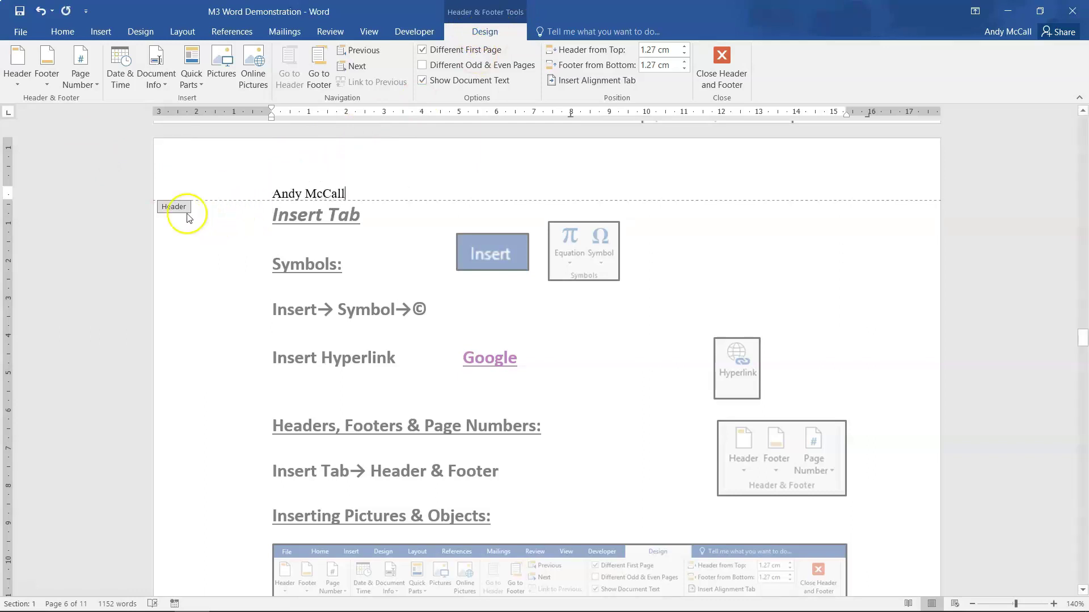
key("BackSpace")
key("BackSpace")
key("BackSpace")
key("BackSpace")
key("BackSpace")
key("BackSpace")
- Insert an automatically updating date in the 23/07/2020 format in the header, and undo the insertion
left_click(120, 85)
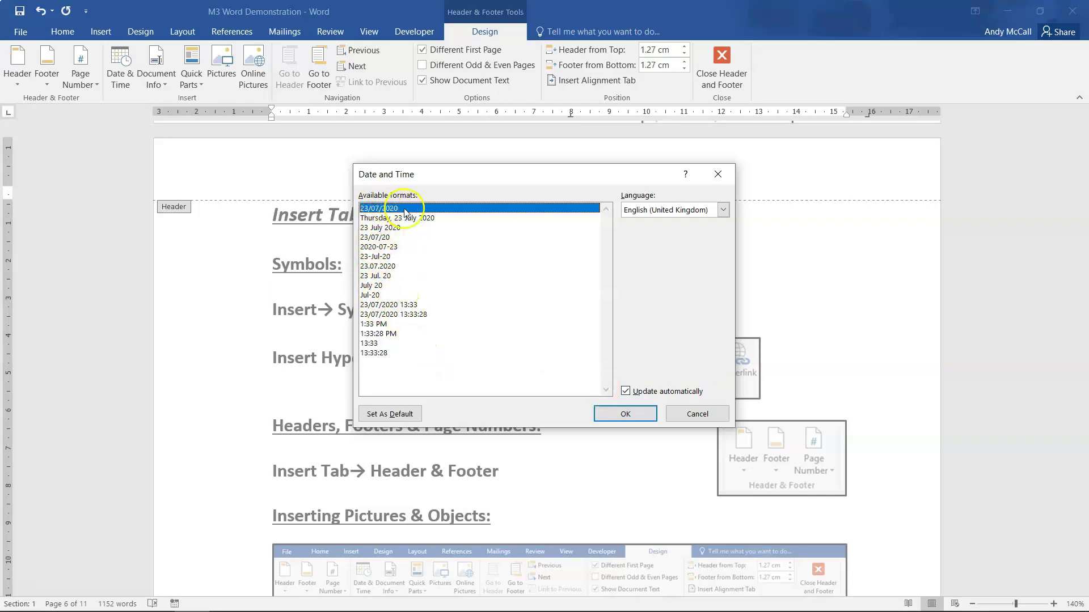
left_click(625, 392)
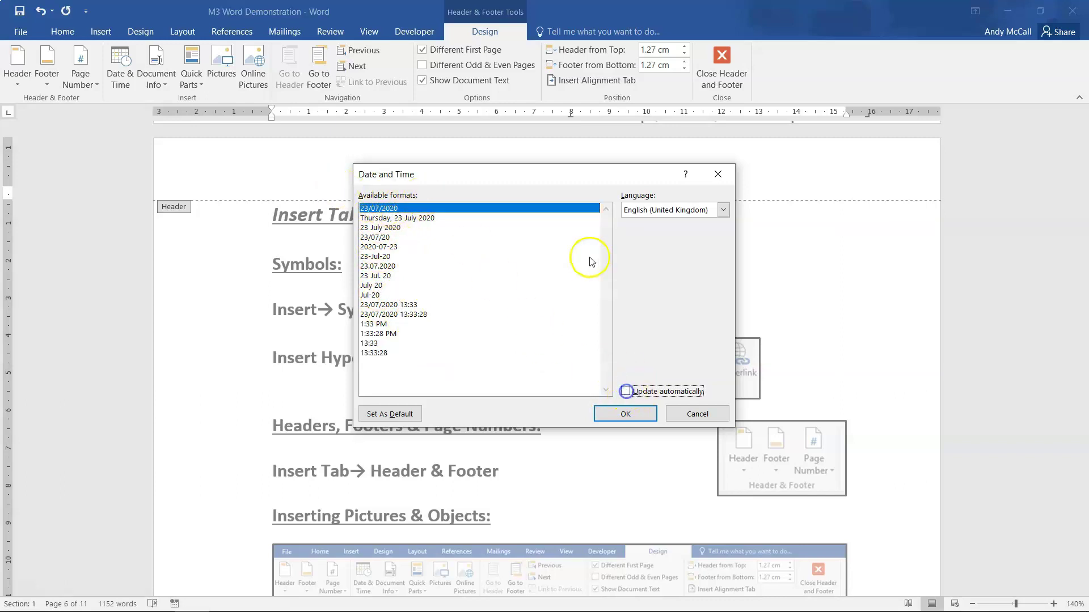
left_click(625, 391)
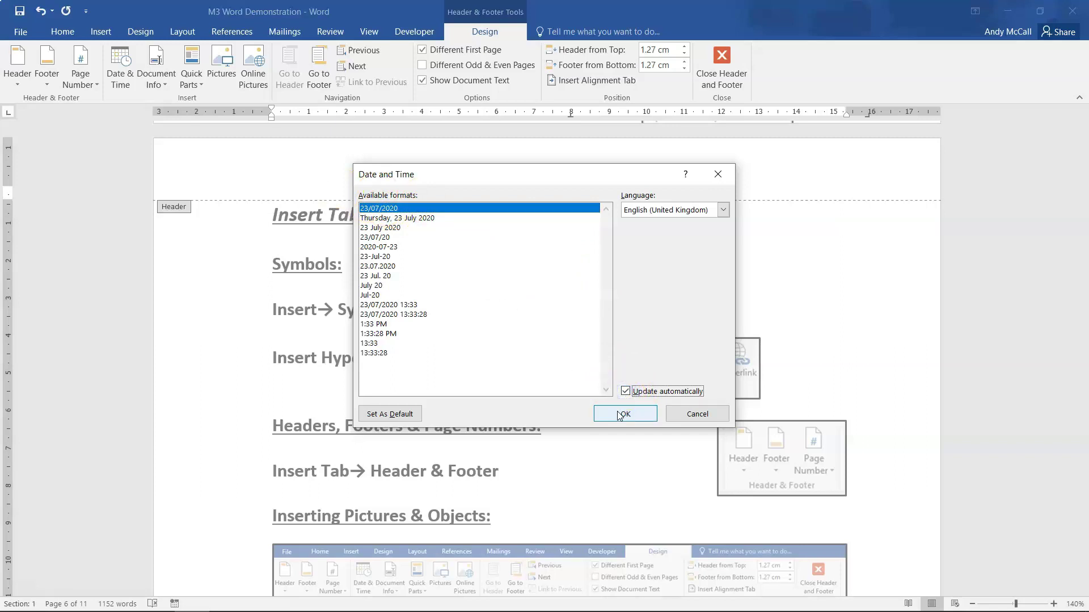
left_click(622, 414)
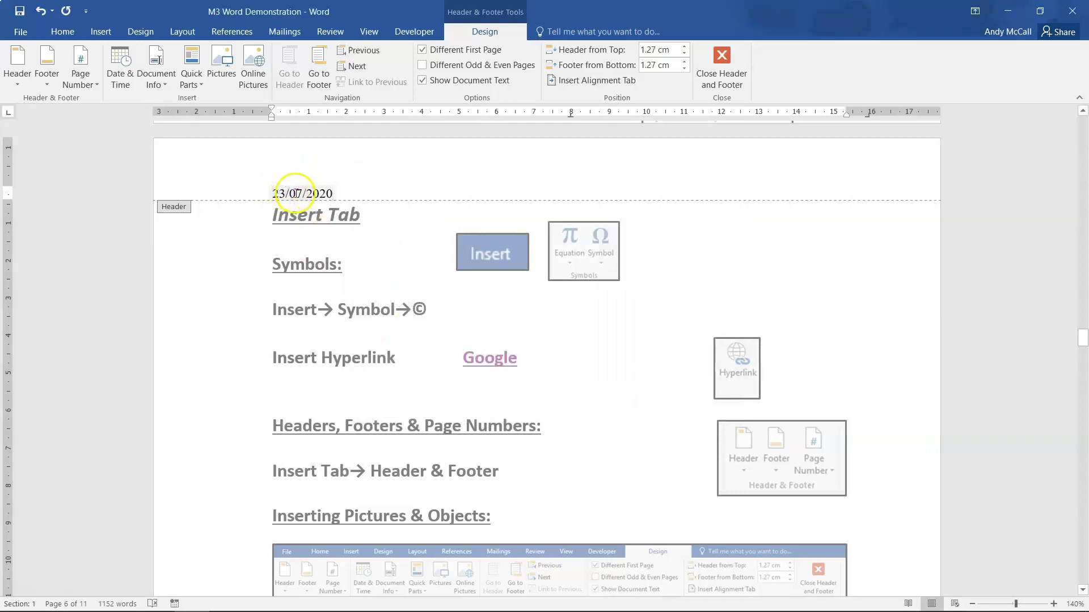
key("ctrl+z")
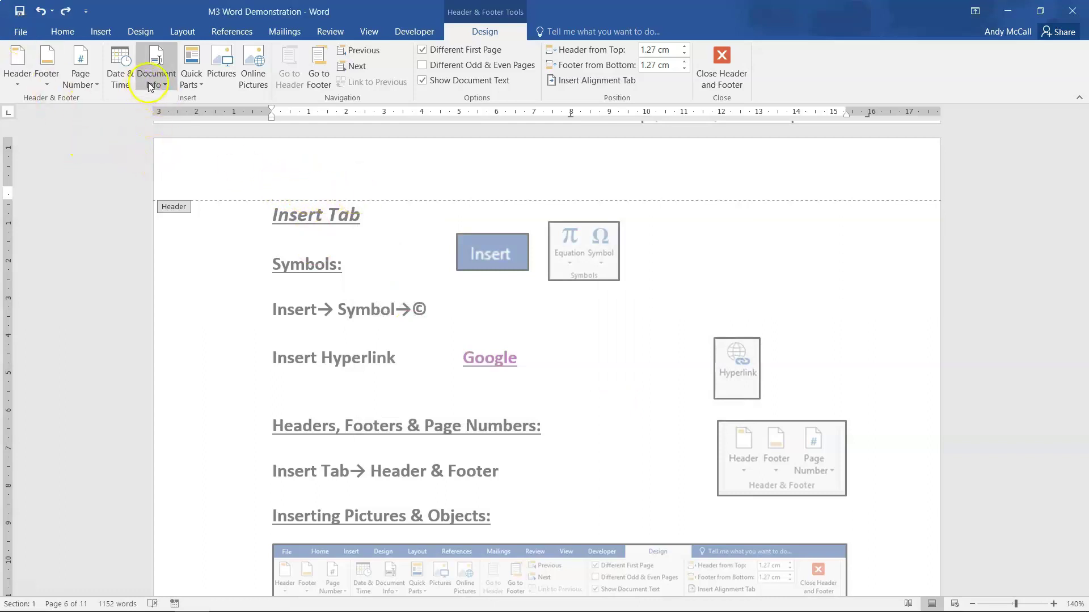
- Insert a FileName field with no format in the header, delete it, and close header editing
left_click(187, 85)
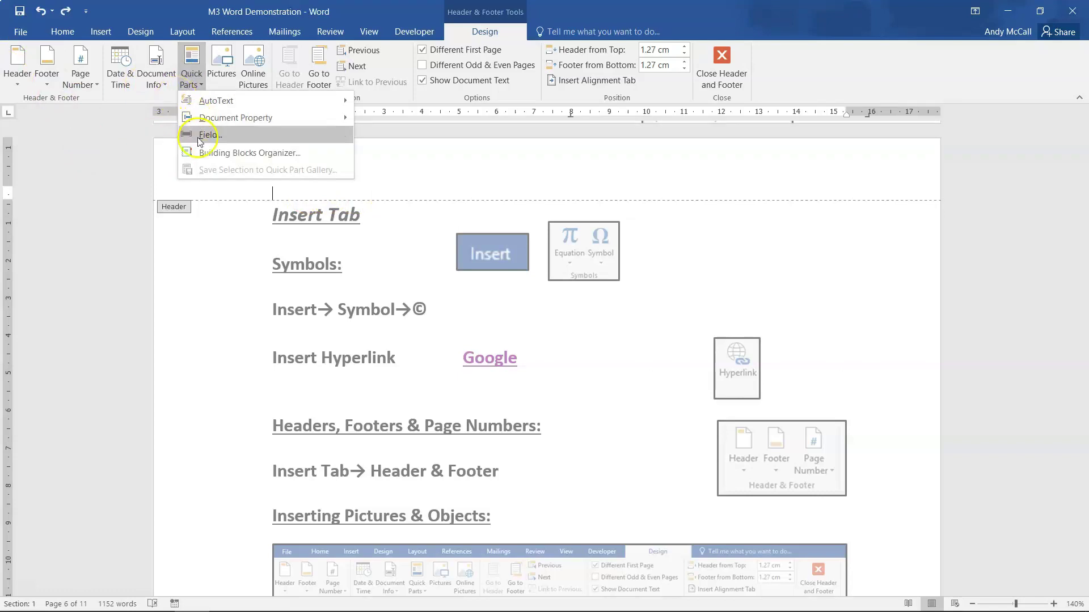
left_click(198, 135)
left_click_drag(406, 250, 408, 285)
left_click(307, 282)
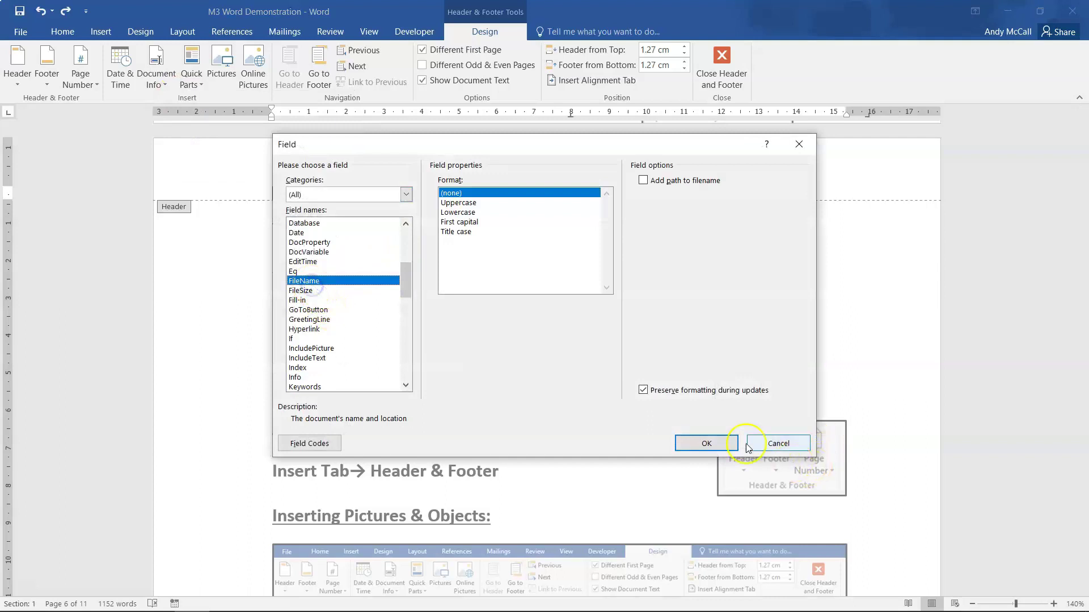
left_click(707, 443)
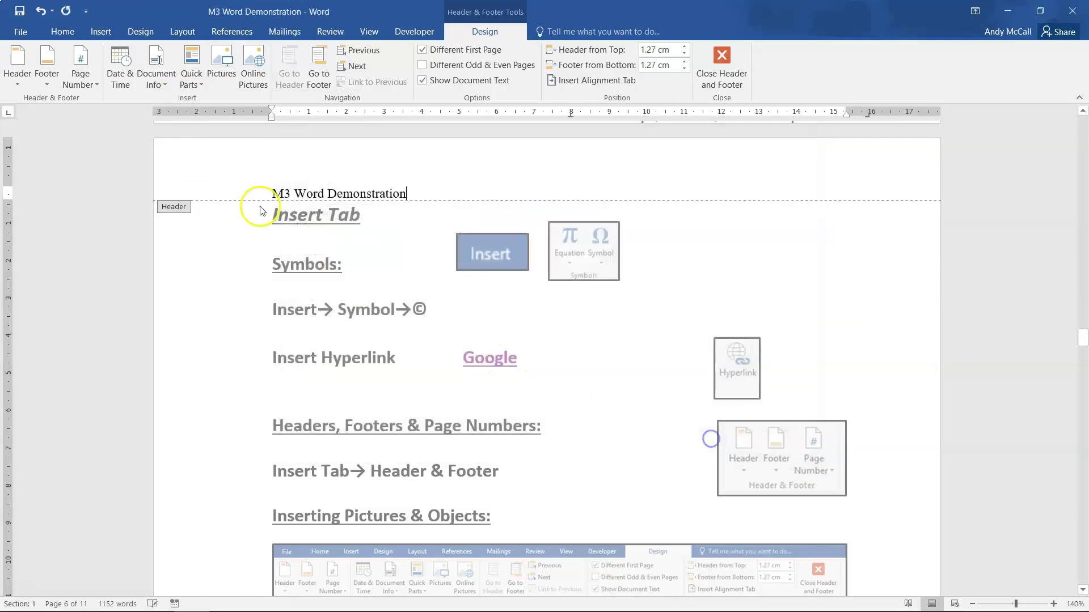
left_click_drag(403, 187, 266, 181)
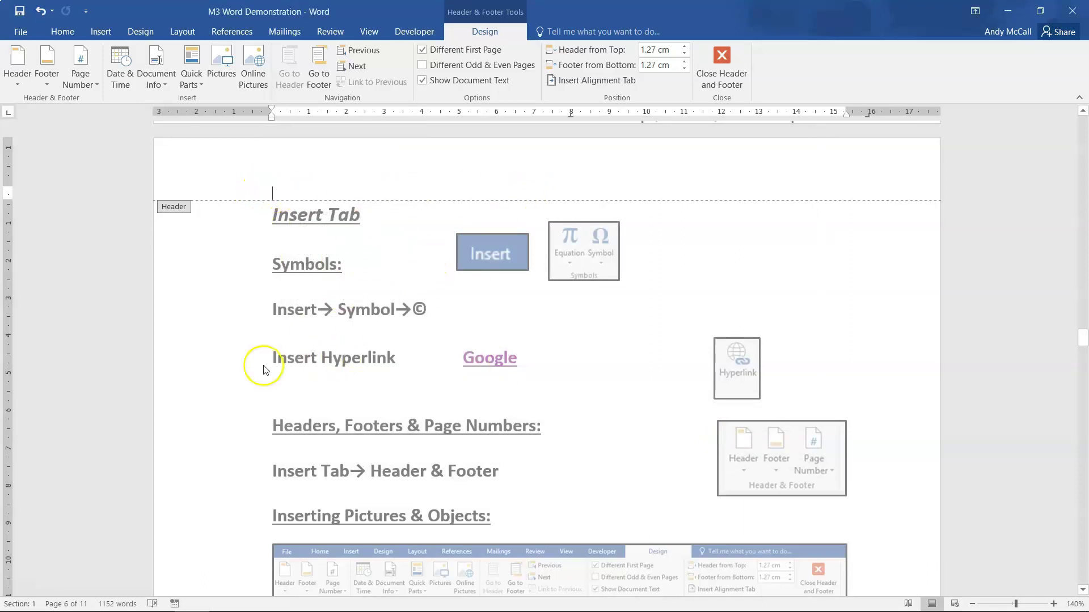
left_click(719, 77)
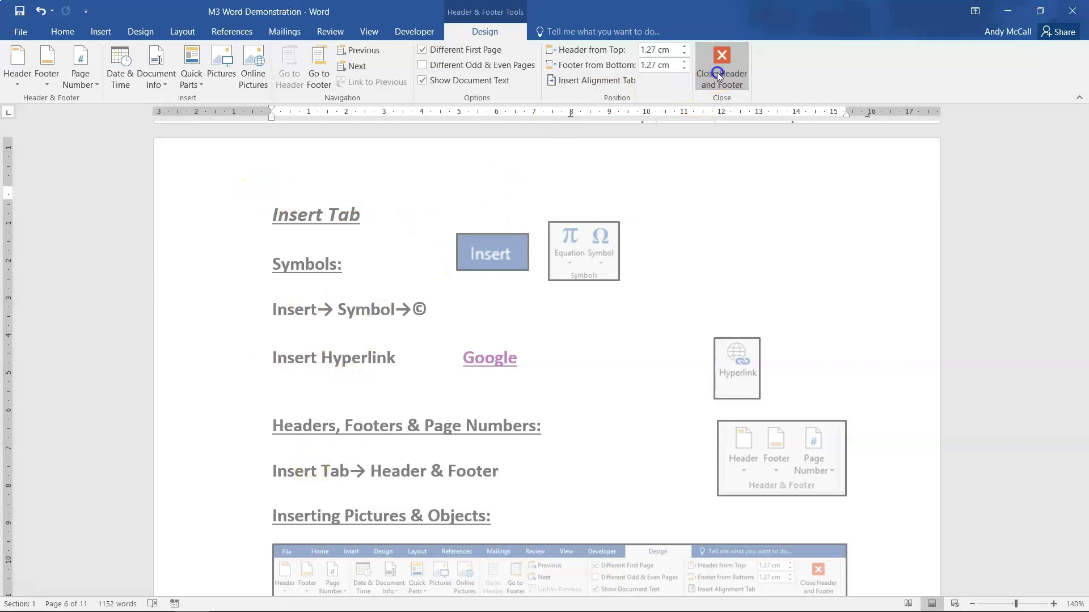
- Open the page footer for editing, switch to the header and back, and close footer editing
scroll(434, 332, "down", 5)
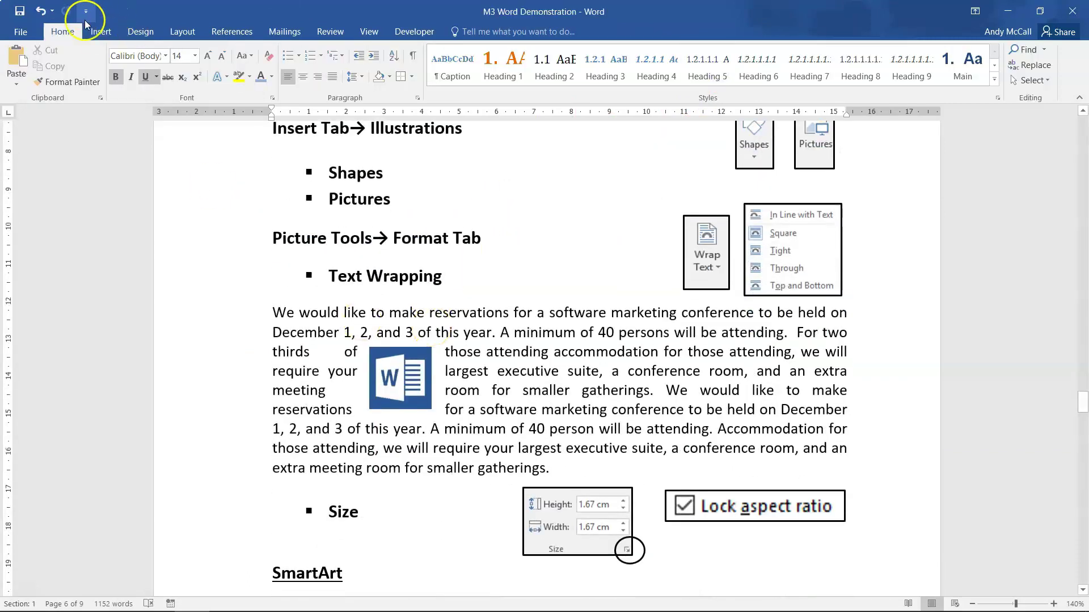
left_click(100, 32)
left_click(696, 79)
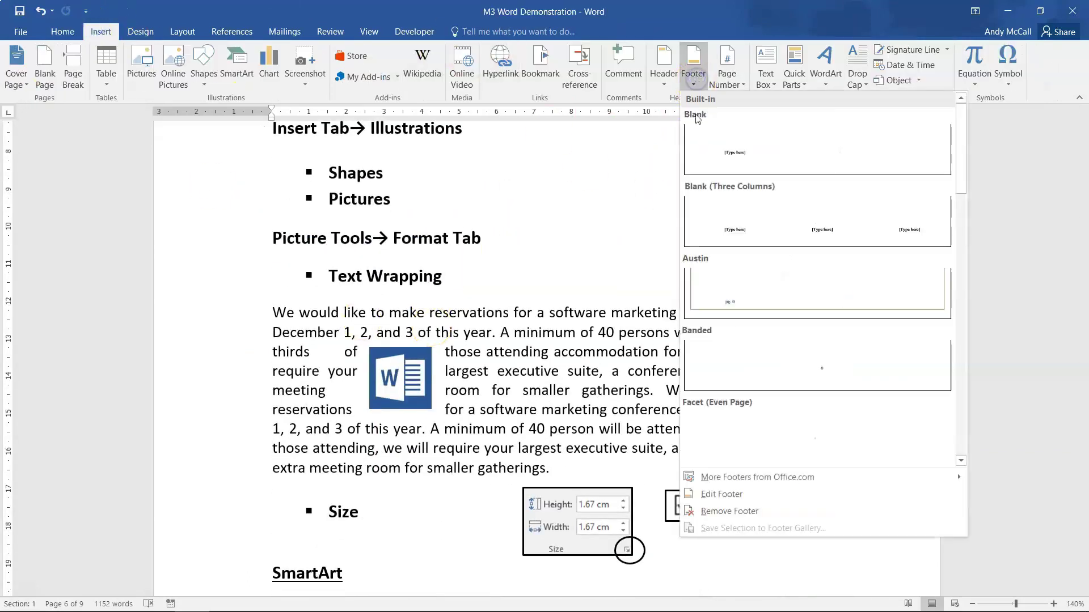
left_click(702, 497)
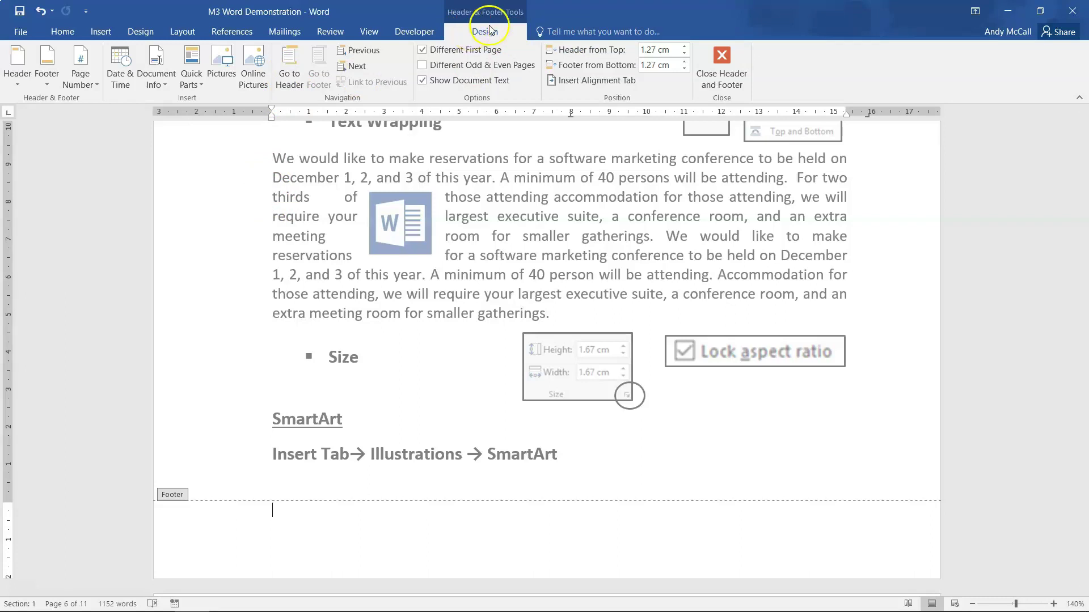
left_click(289, 67)
left_click(315, 69)
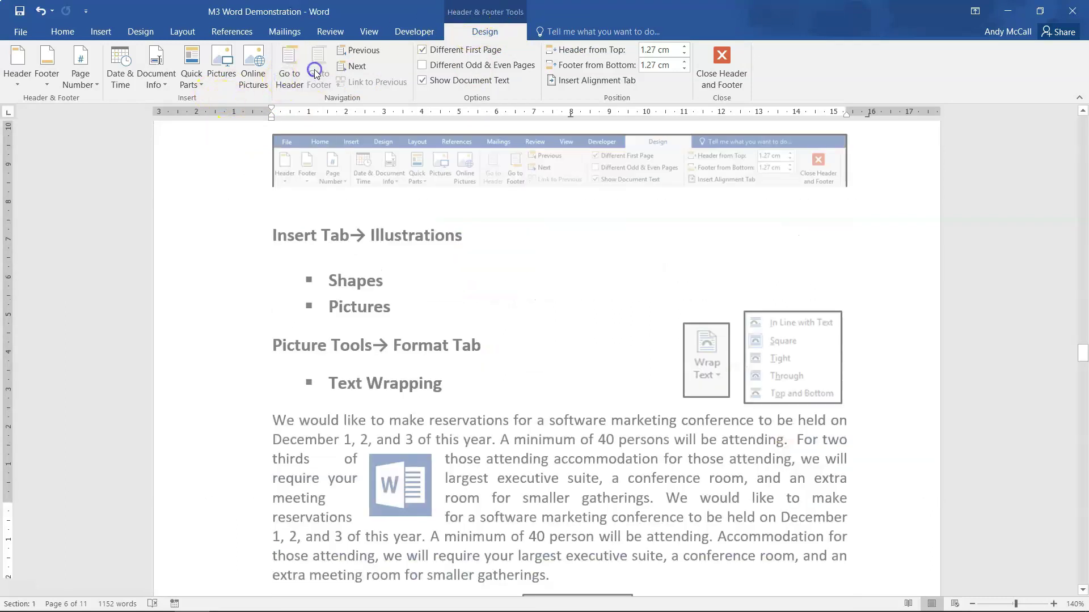
left_click(722, 65)
- Insert page numbers at the bottom of the page in the Plain Number 3 style
left_click(96, 32)
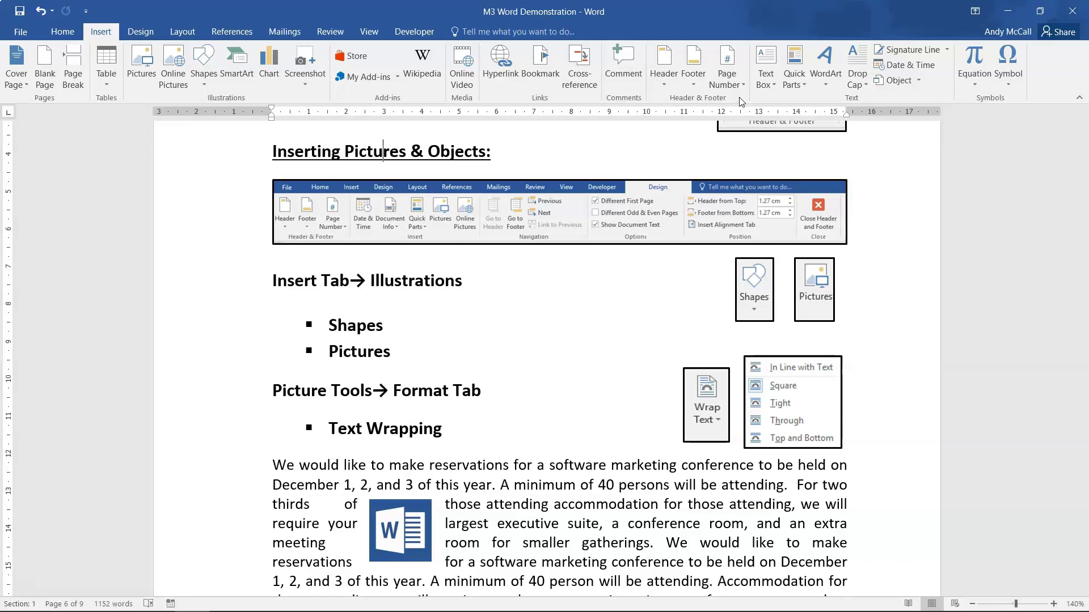
left_click(716, 73)
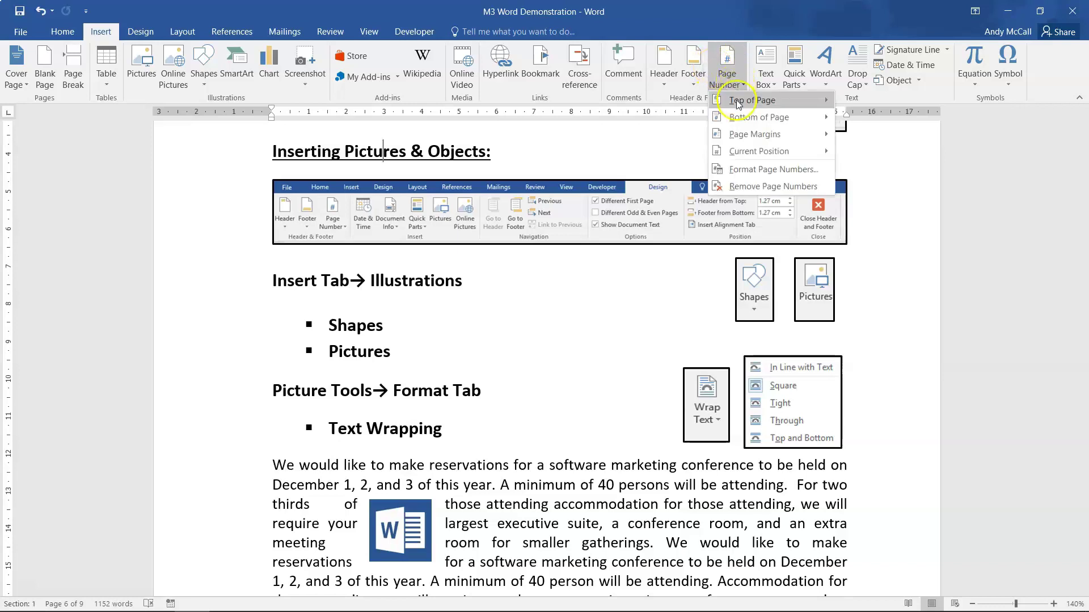
mouse_move(744, 123)
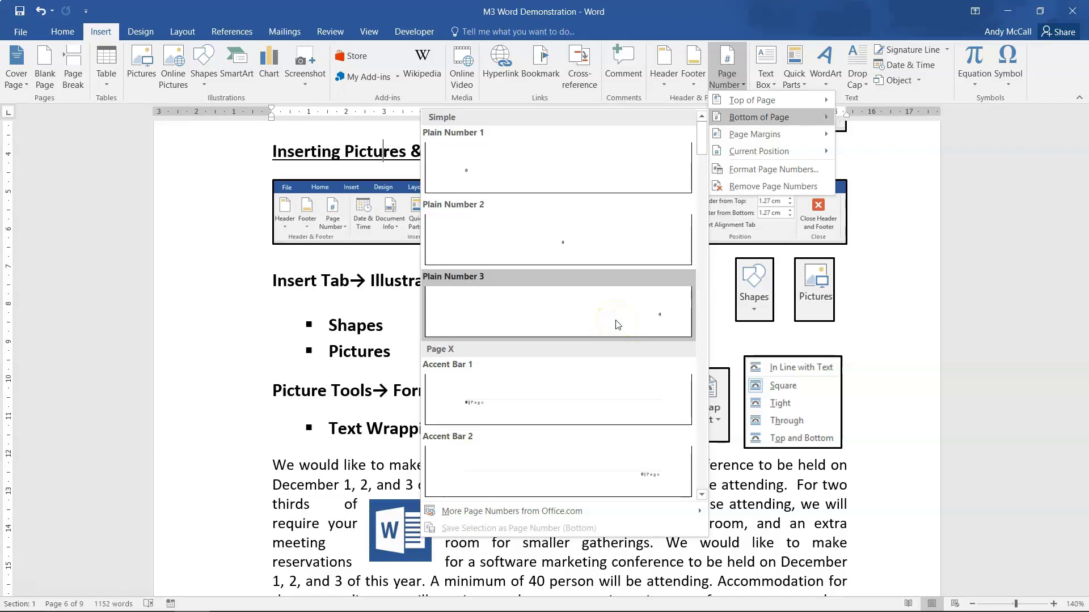
left_click(637, 319)
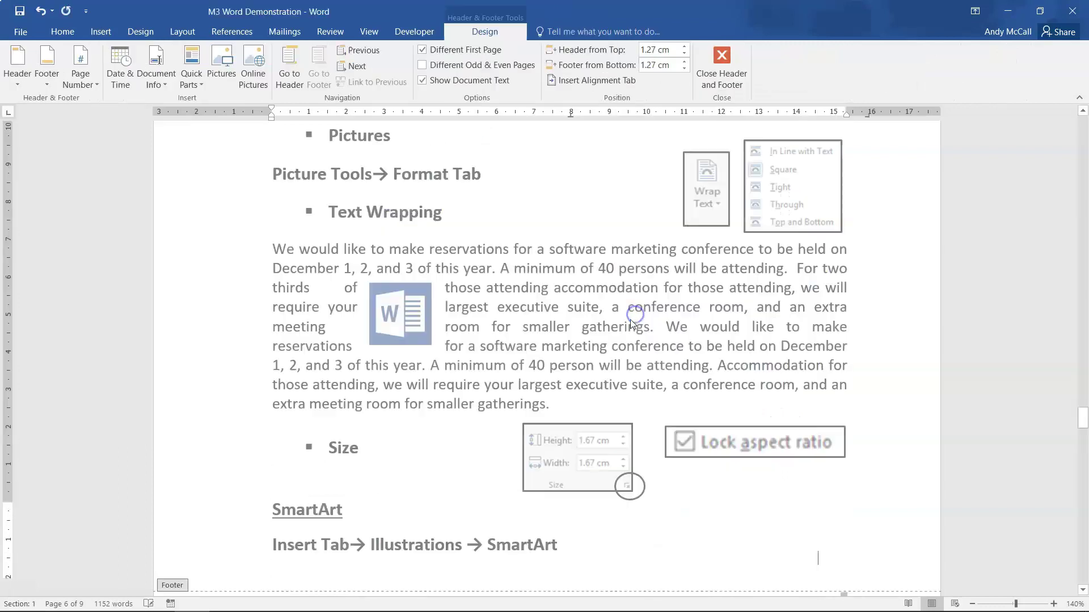
scroll(873, 465, "up", 20)
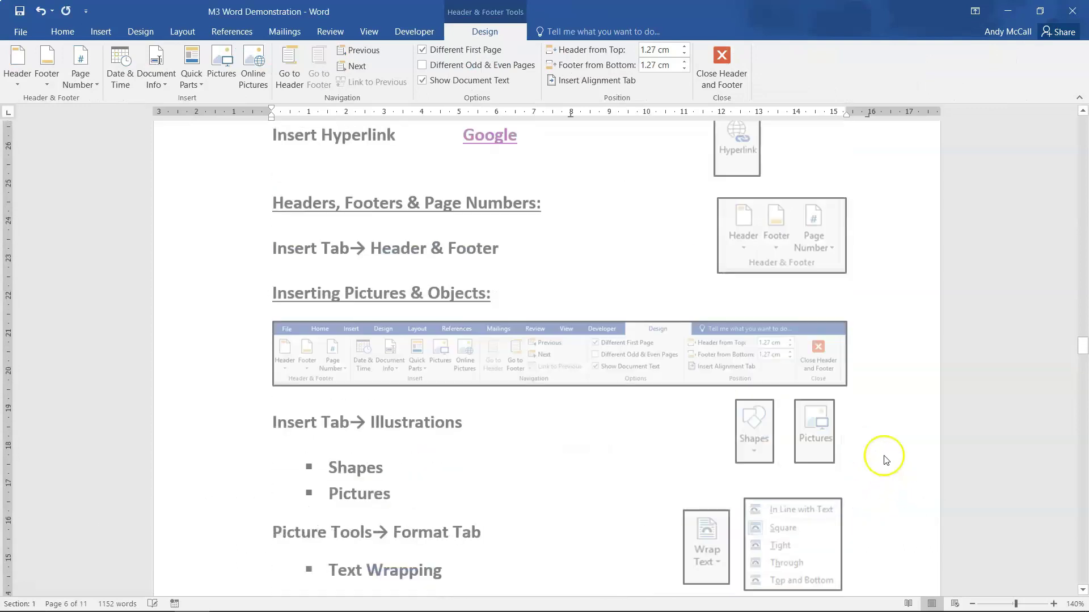
scroll(834, 553, "down", 5)
scroll(834, 549, "down", 20)
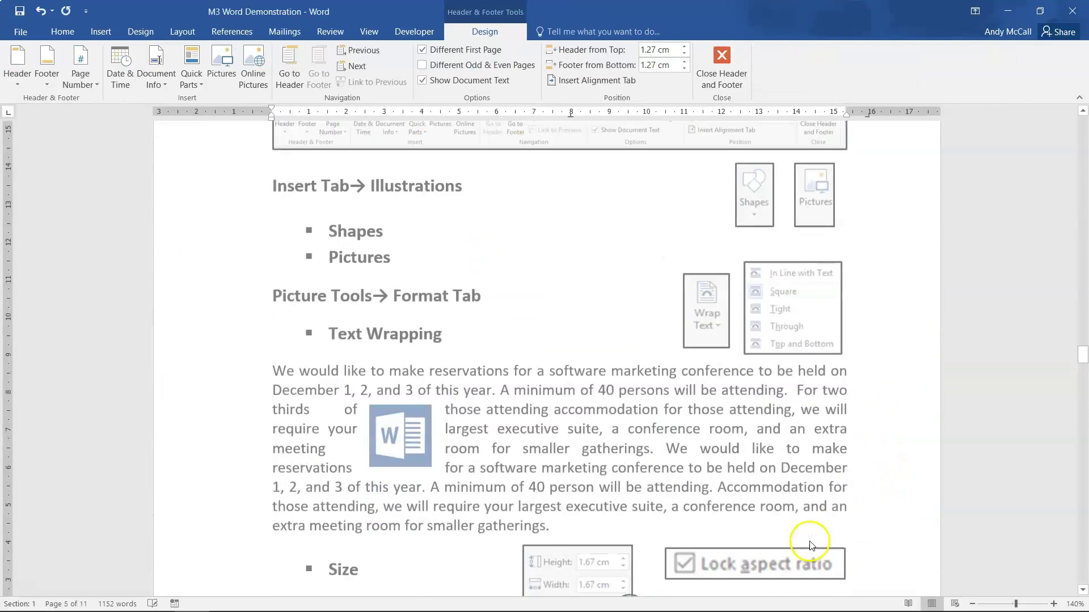
- Close header and footer editing and return to the Inserting Pictures & Objects section of the document
scroll(813, 535, "up", 10)
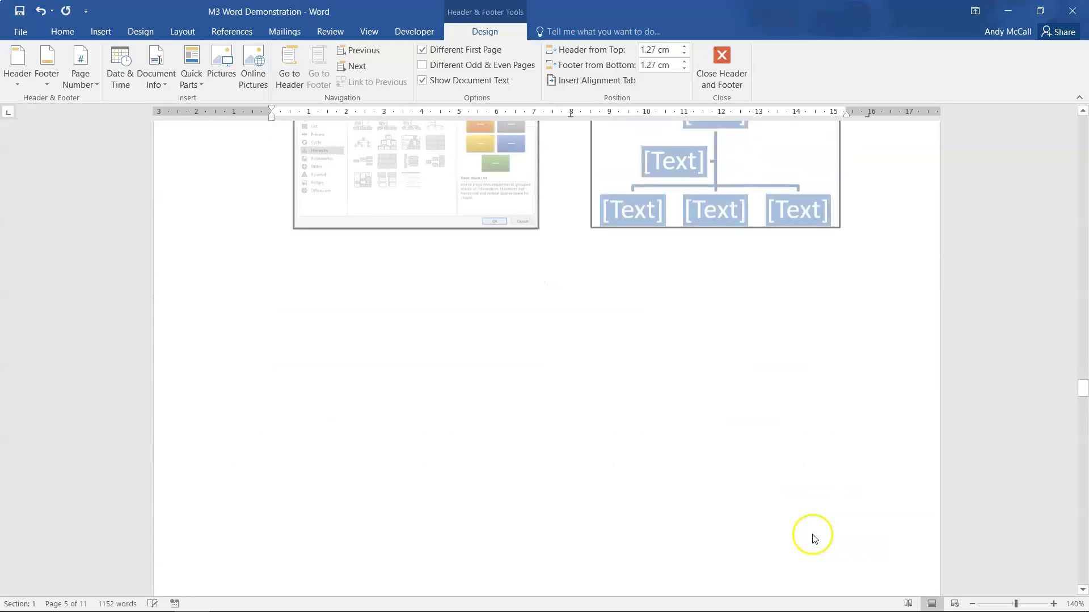
scroll(814, 530, "up", 8)
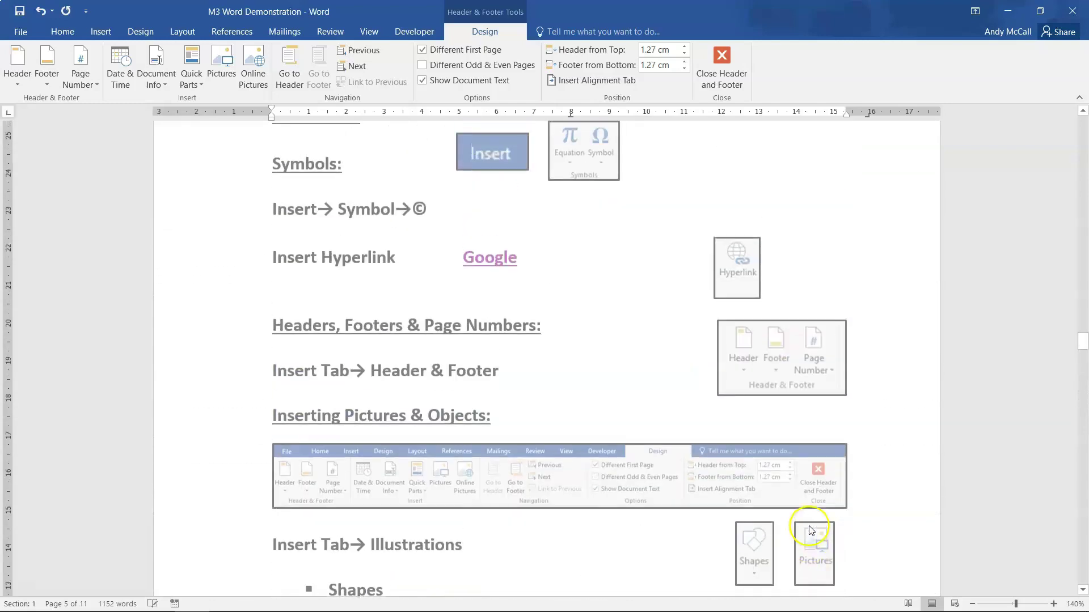
scroll(810, 517, "down", 10)
scroll(808, 534, "up", 6)
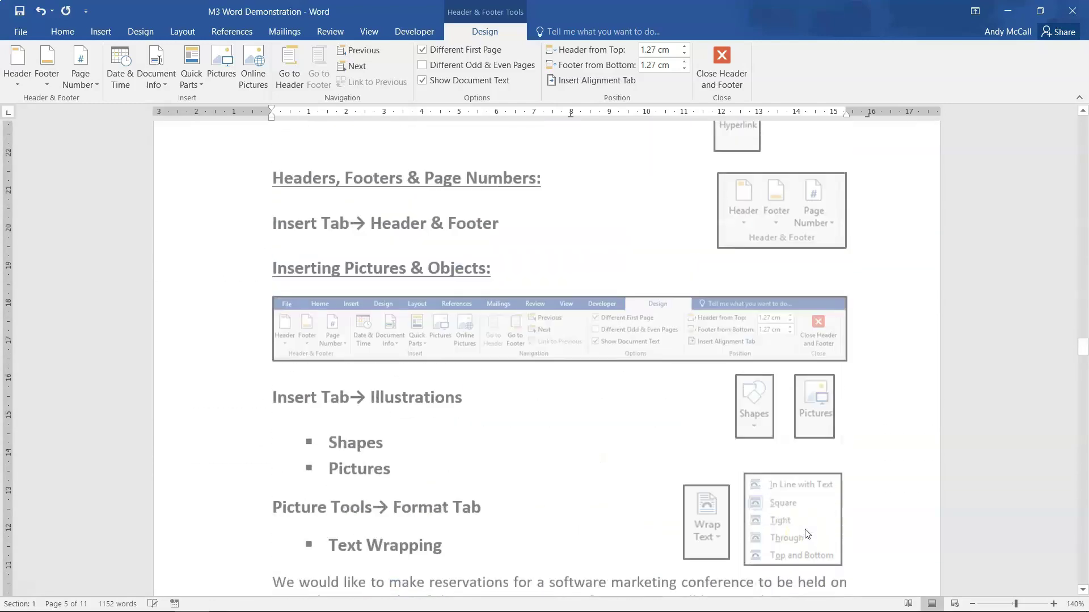
left_click(723, 79)
- Draw a rectangle about 2.65 cm high and 3.28 cm wide beside the Insert Tab → Illustrations heading
left_click(101, 30)
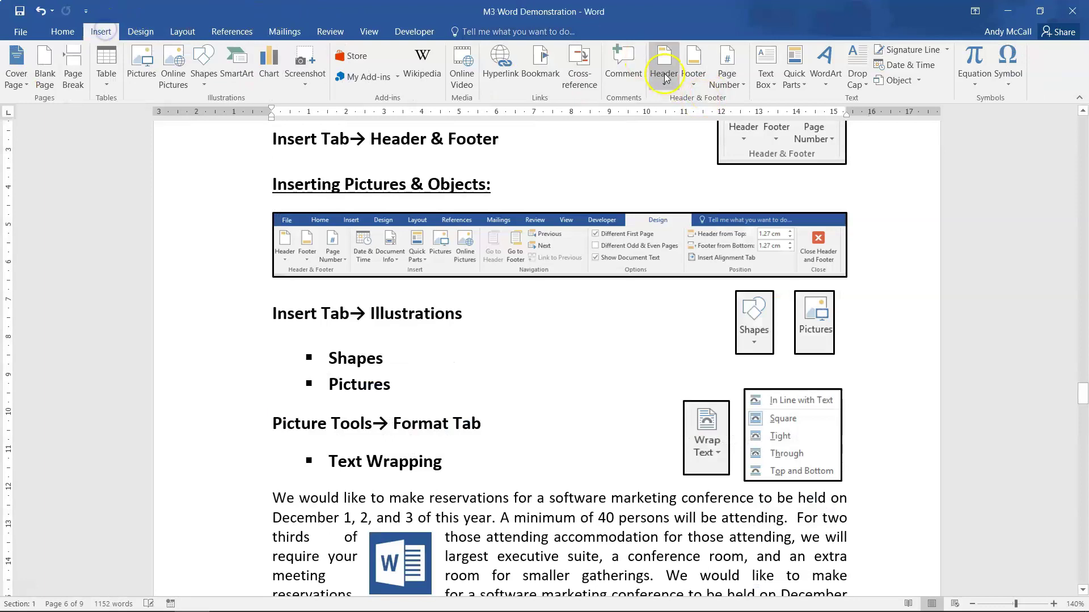
left_click(547, 354)
scroll(546, 356, "up", 1)
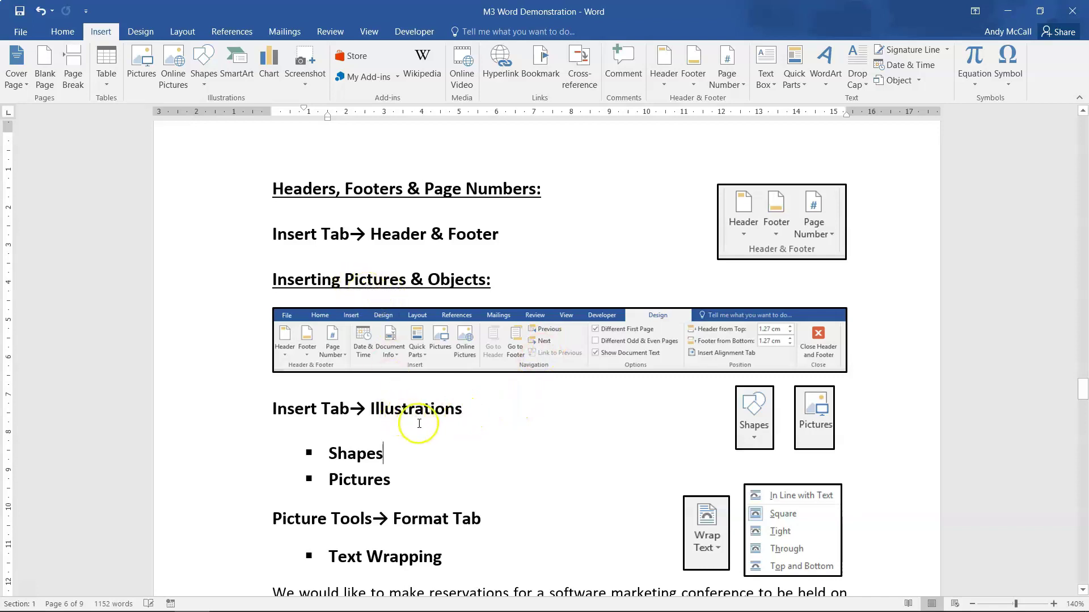
left_click(419, 457)
left_click(392, 439)
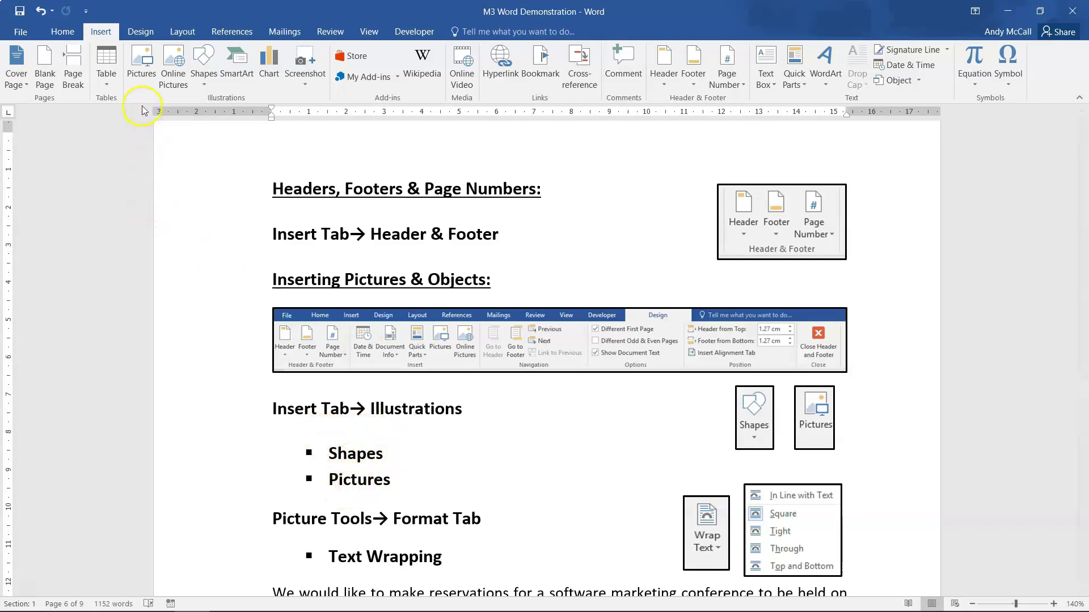
left_click(202, 65)
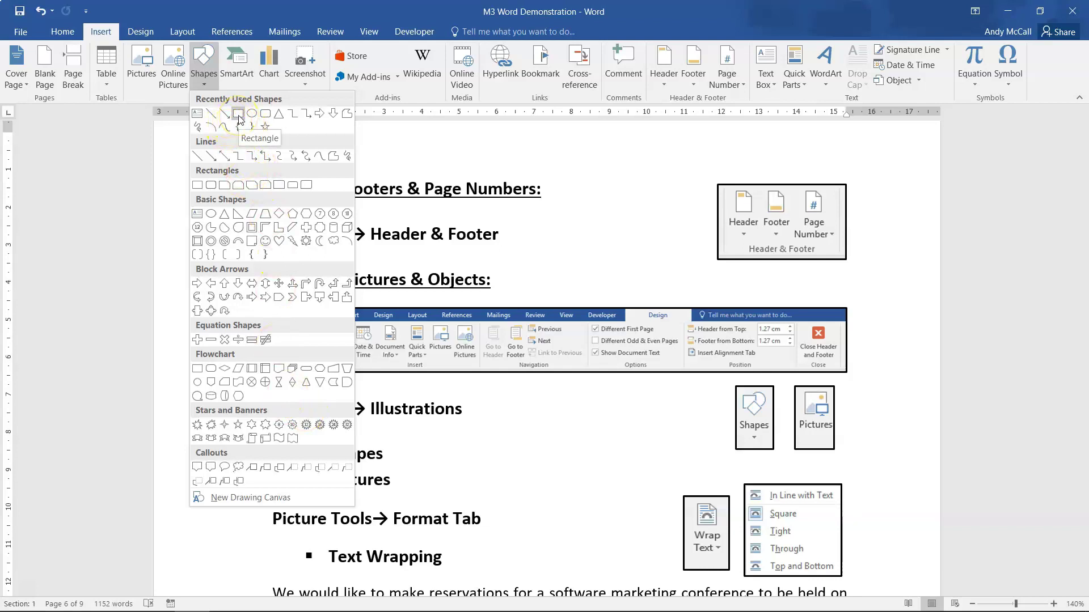
left_click(251, 115)
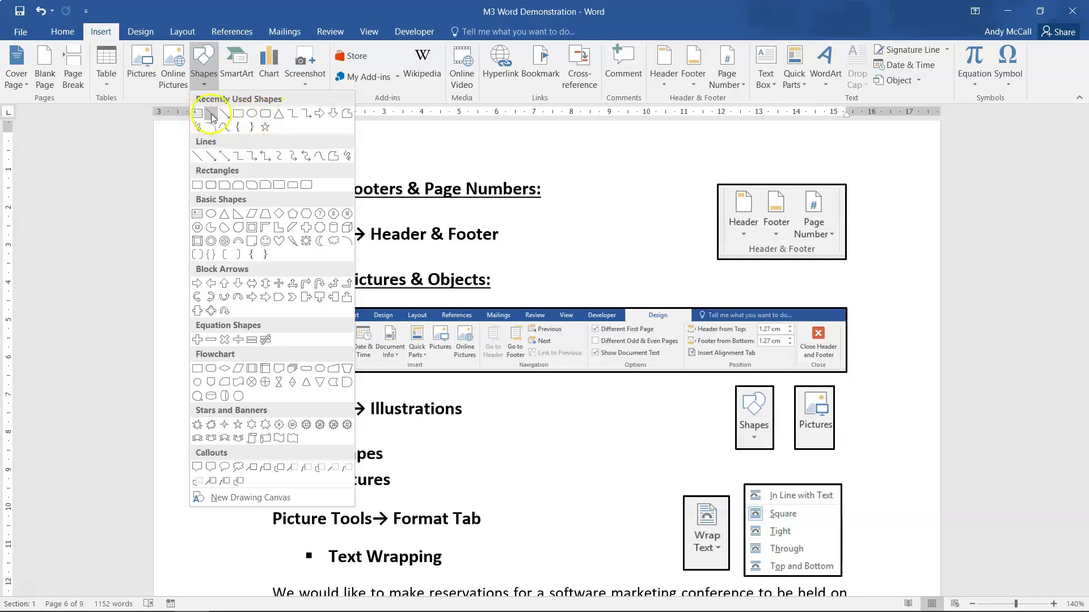
left_click(247, 118)
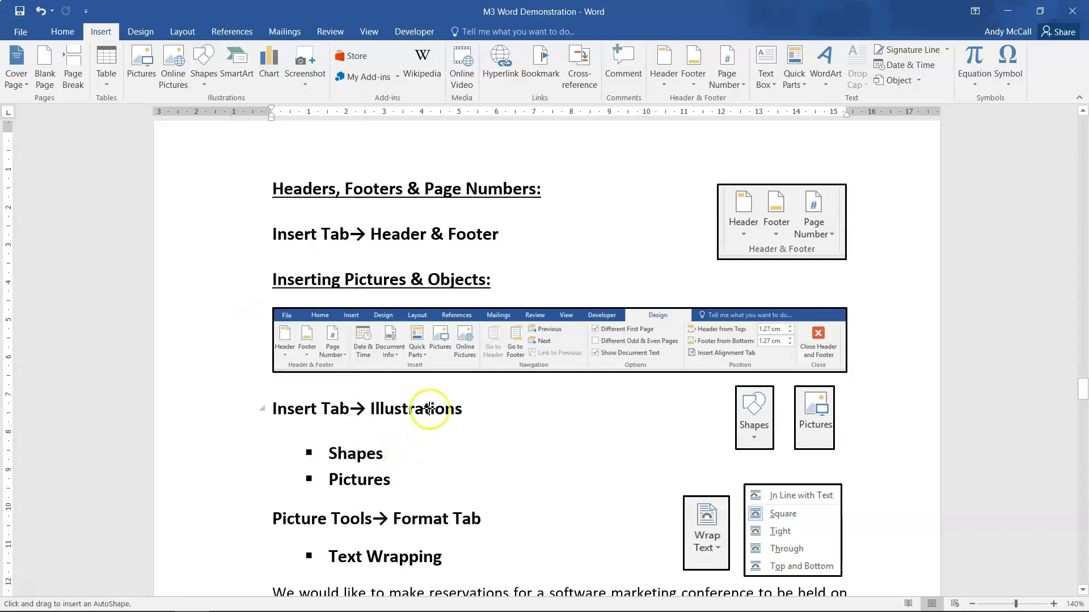
left_click_drag(492, 385, 616, 485)
left_click(409, 448)
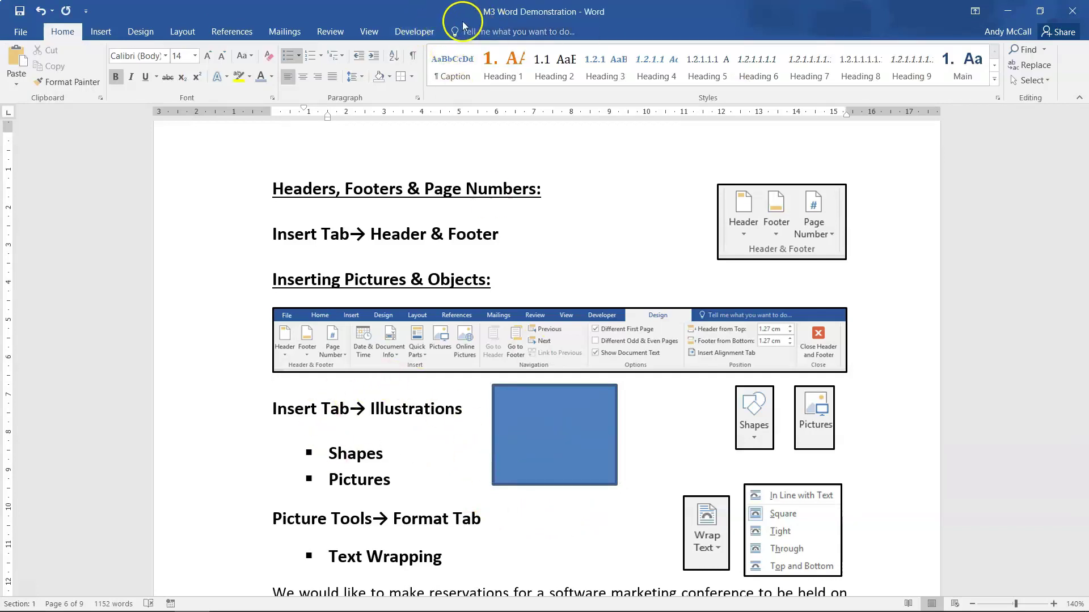
- Give the rectangle a red fill and a light aqua outline, and delete the shape
left_click(546, 417)
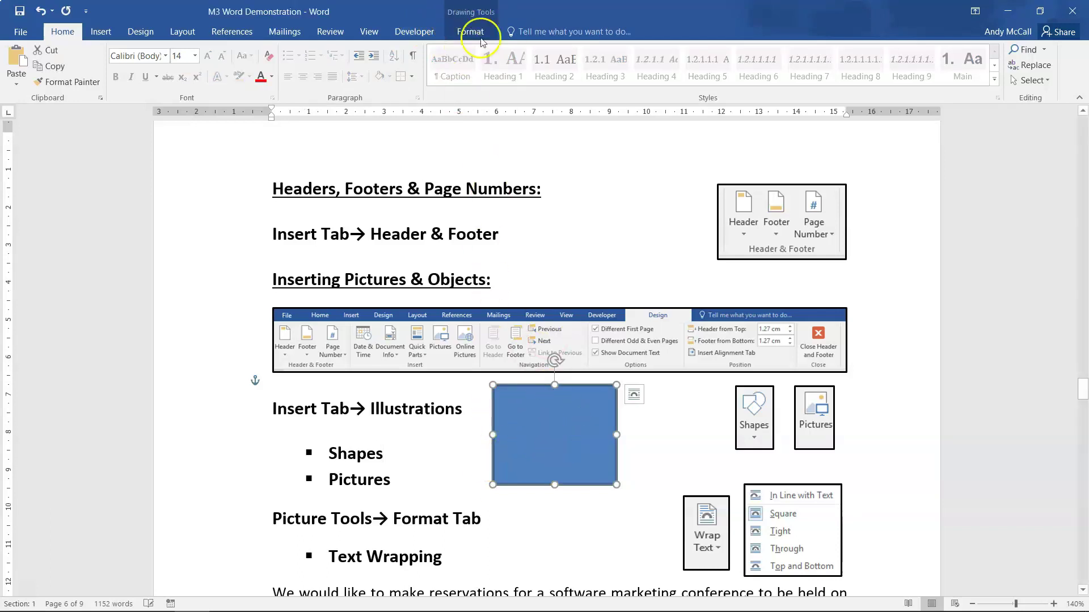
left_click(464, 34)
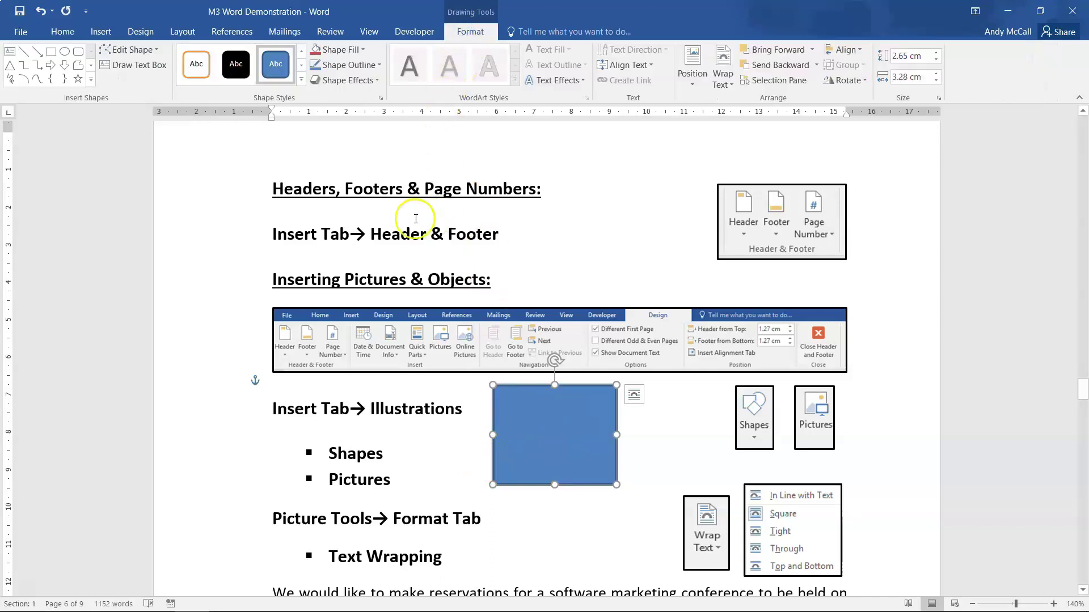
left_click(326, 52)
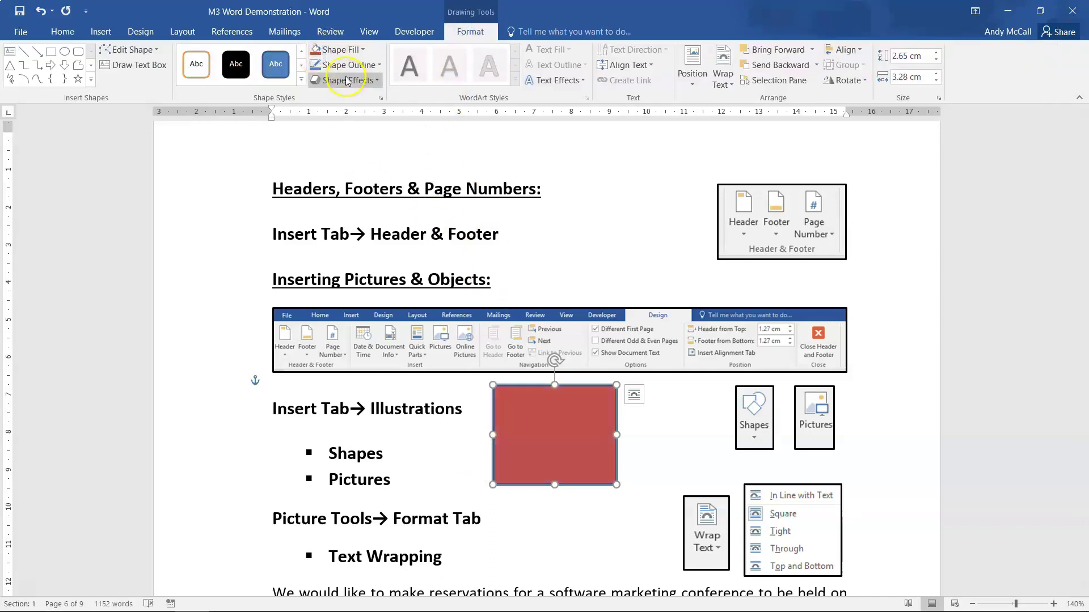
left_click(345, 65)
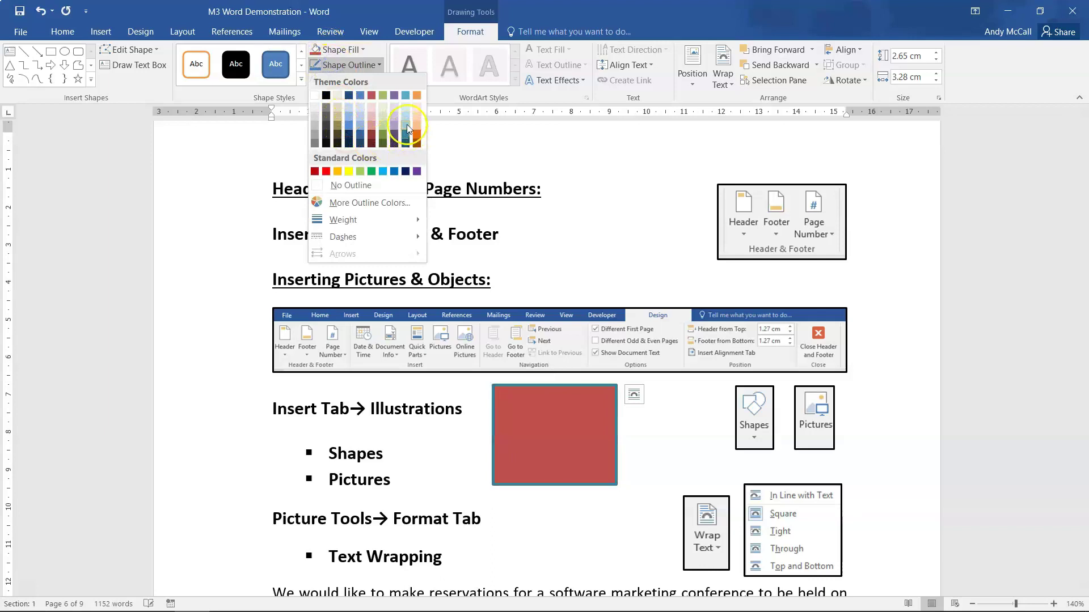
left_click(407, 124)
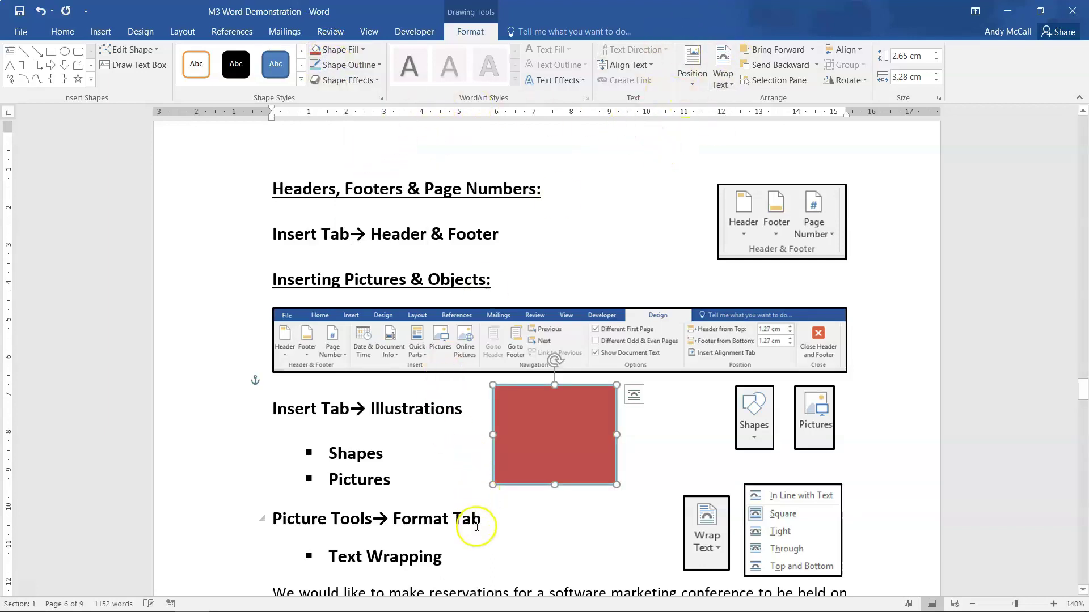
key("Delete")
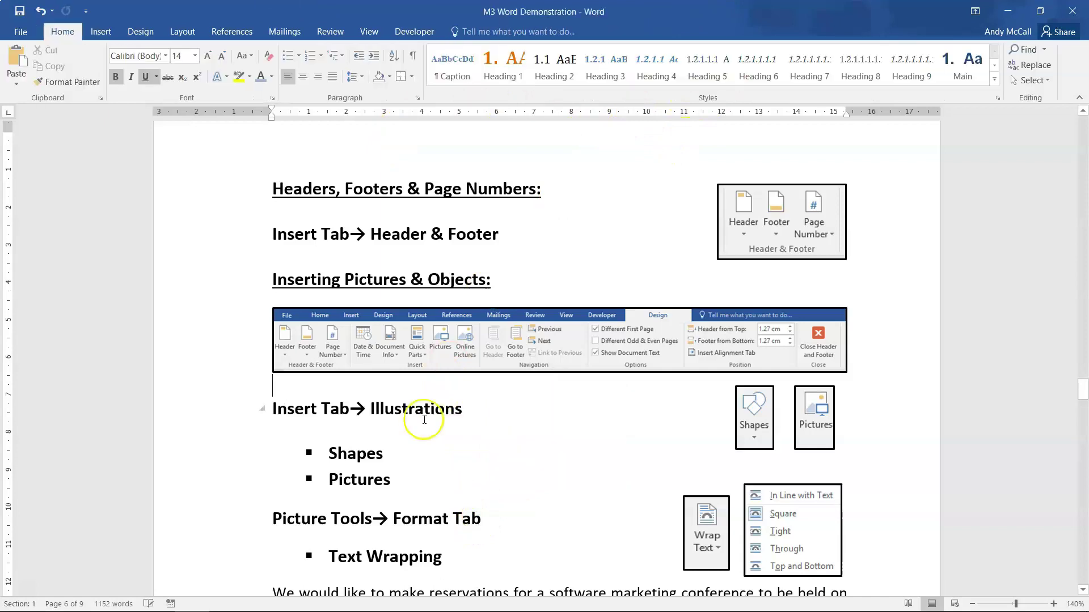
- Insert the CU Logo picture from the Desktop folder above the Insert Tab → Illustrations heading
left_click(103, 32)
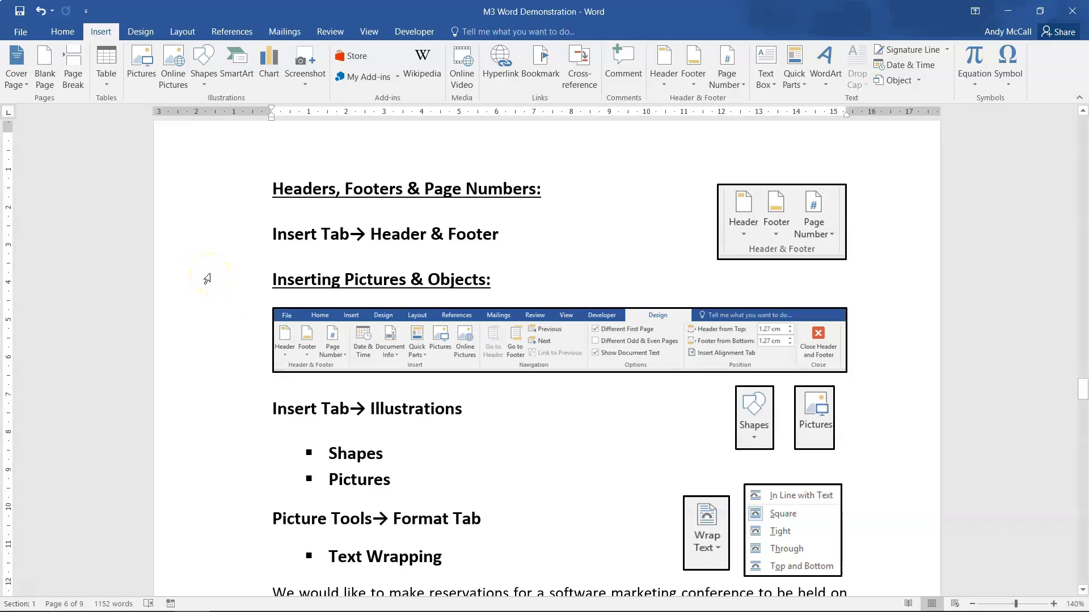
left_click(146, 78)
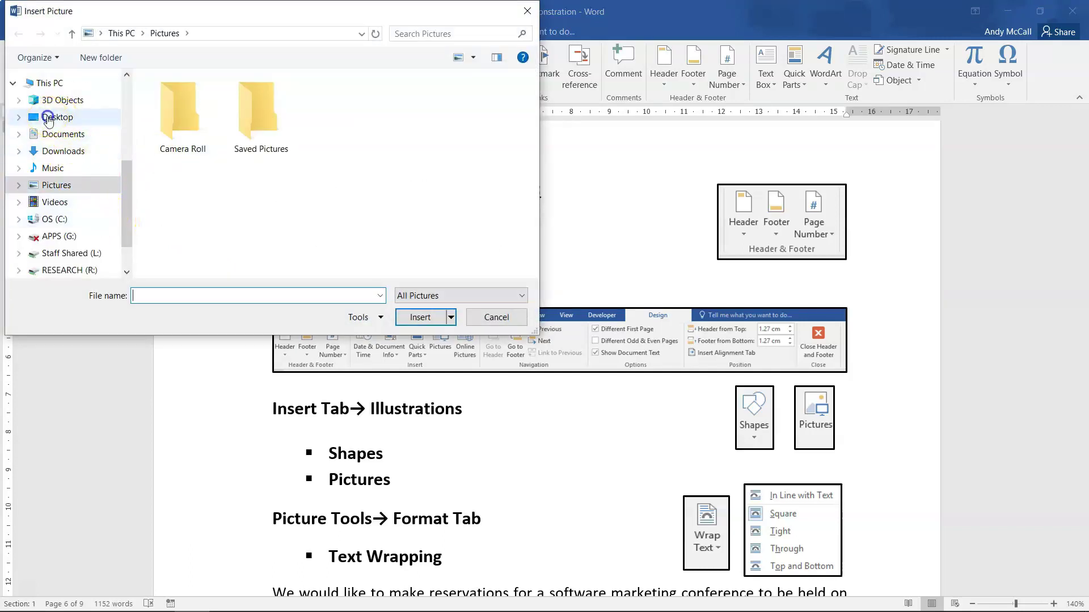
left_click(49, 118)
left_click(173, 114)
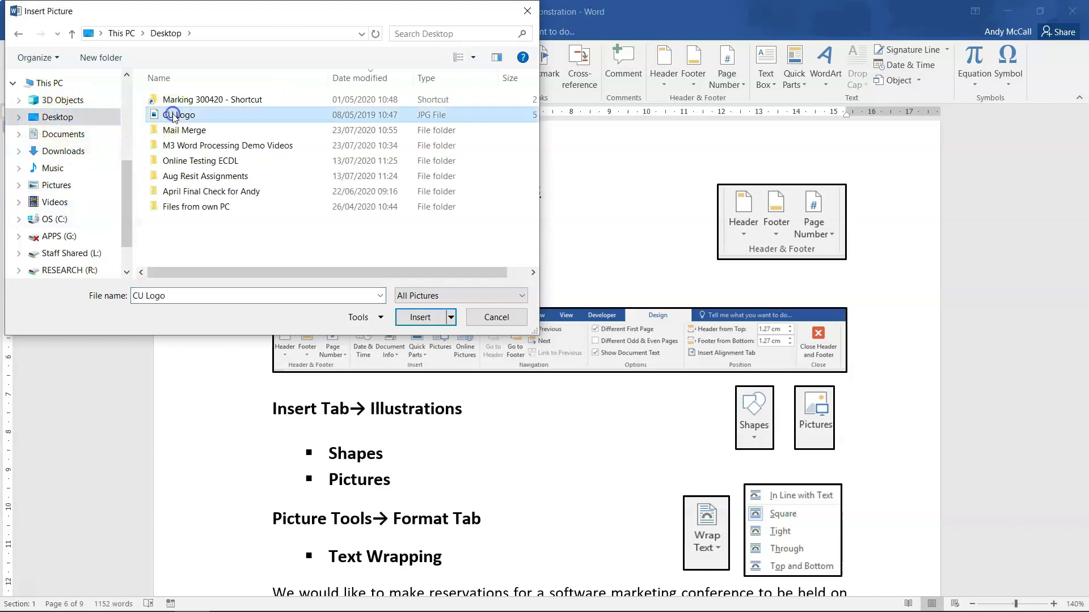
left_click(410, 321)
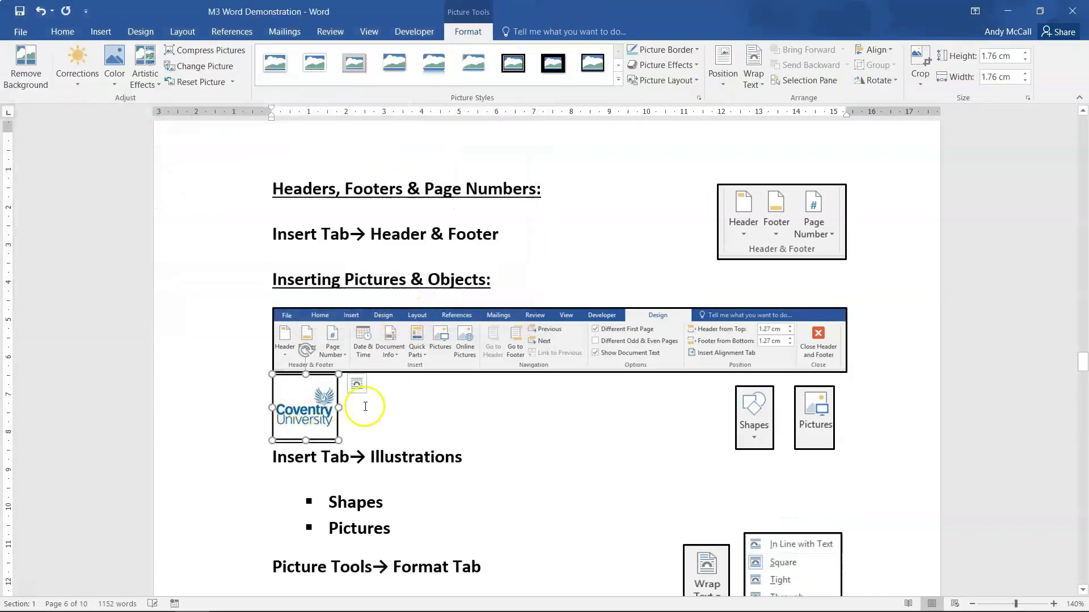
left_click(365, 406)
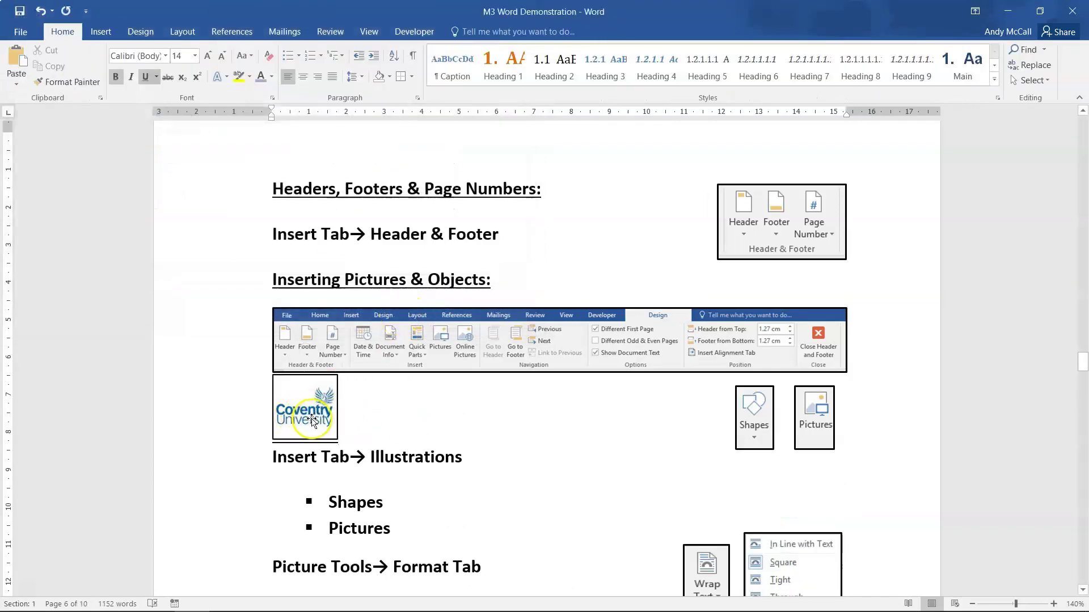
- Select the inserted logo and review its text wrapping options without choosing one
left_click(311, 420)
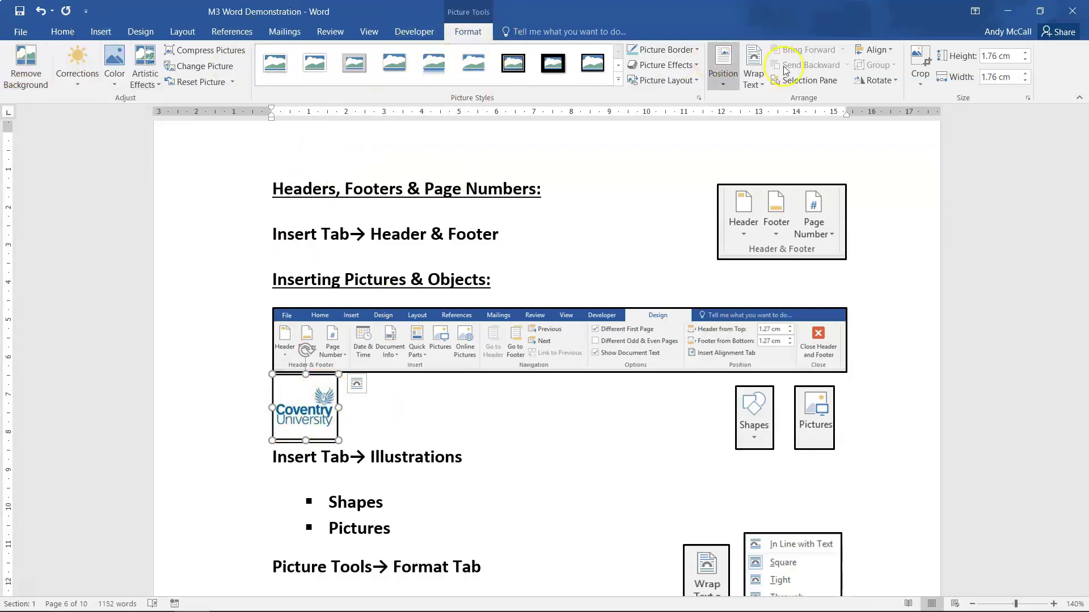
scroll(576, 366, "down", 3)
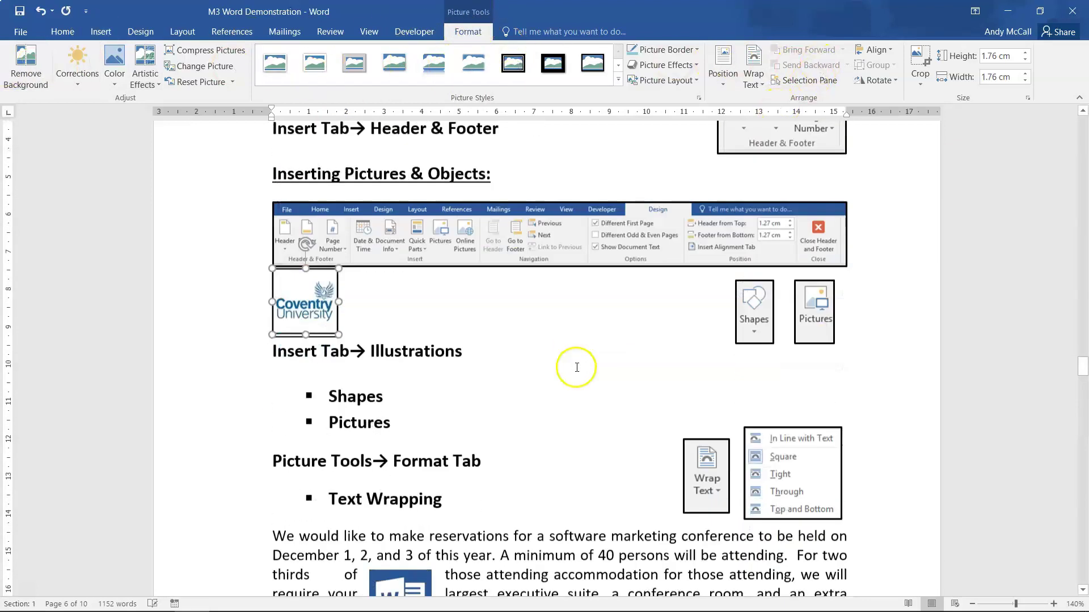
scroll(593, 348, "up", 2)
left_click(293, 366)
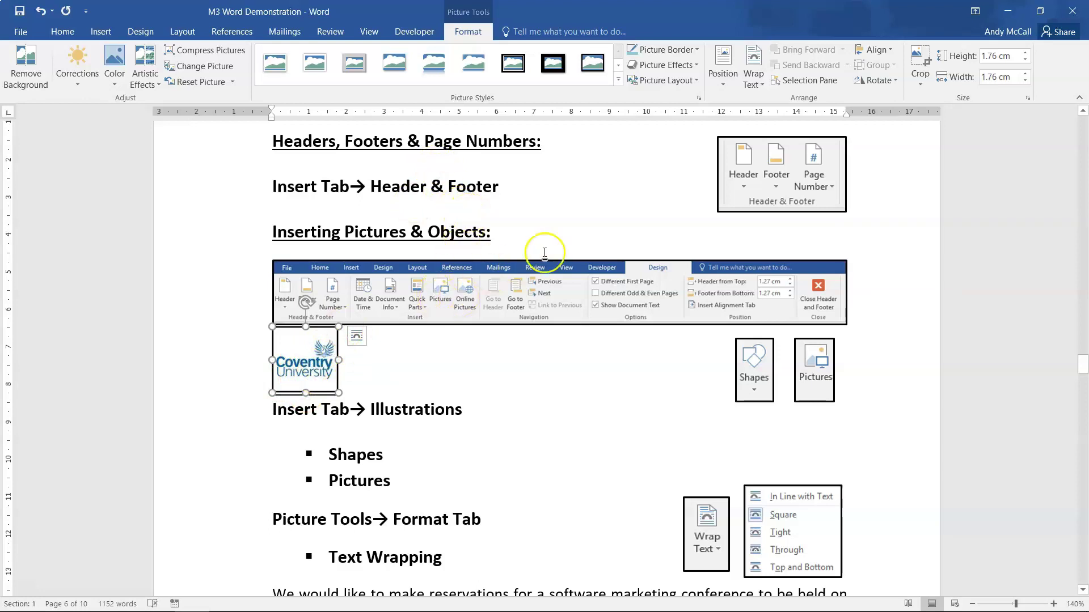
left_click(754, 82)
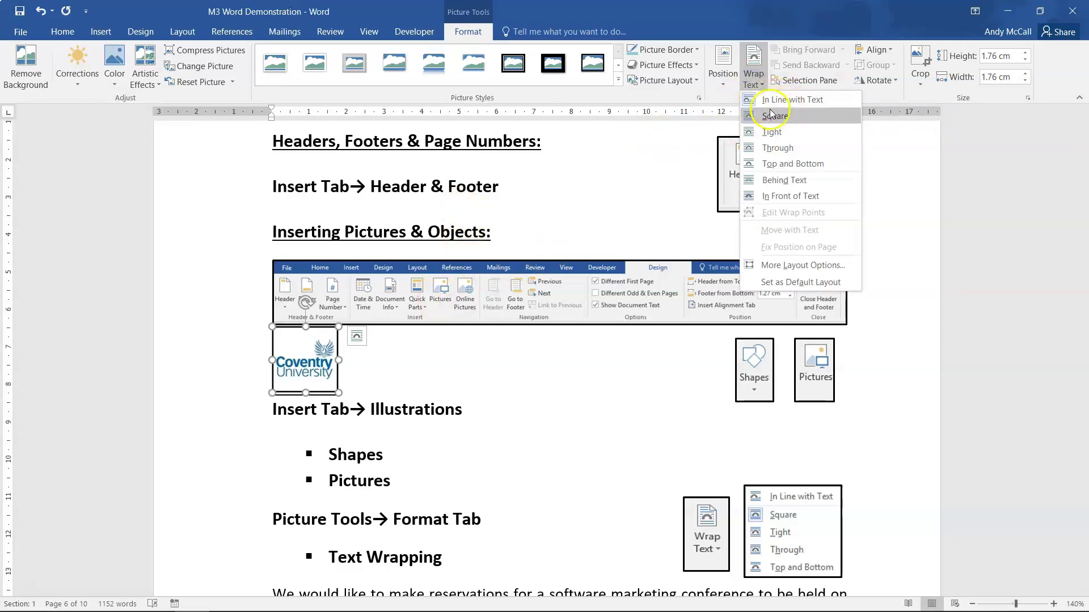
left_click(448, 364)
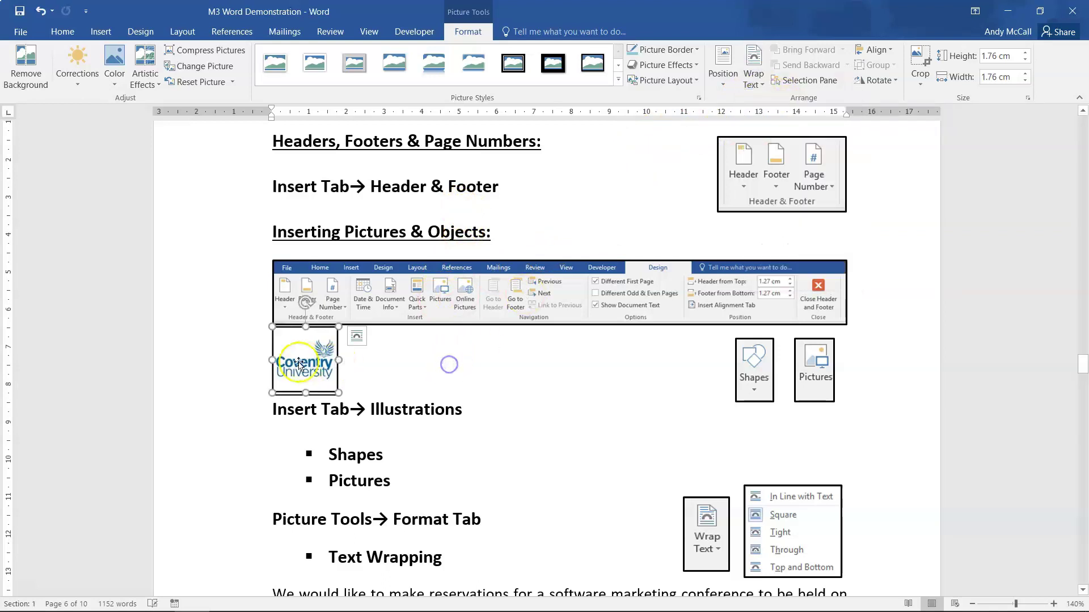
- Try to move the in-line logo to other places around the Illustrations heading, and undo the move
left_click_drag(305, 359, 487, 498)
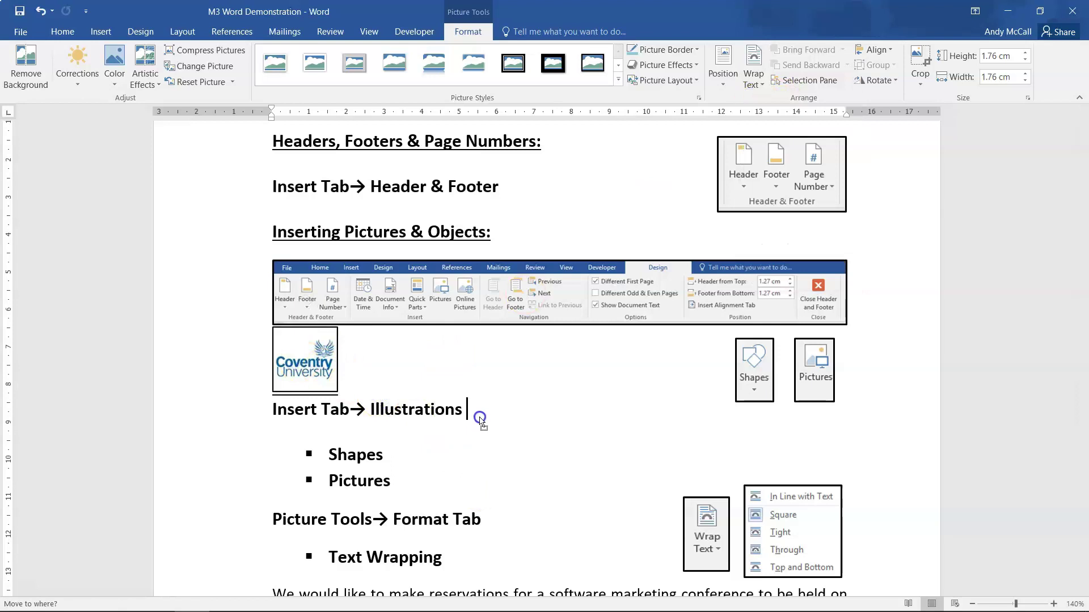
left_click_drag(480, 420, 475, 418)
left_click_drag(503, 382, 414, 458)
left_click(306, 383)
left_click(469, 356)
left_click_drag(468, 356, 464, 357)
left_click(41, 11)
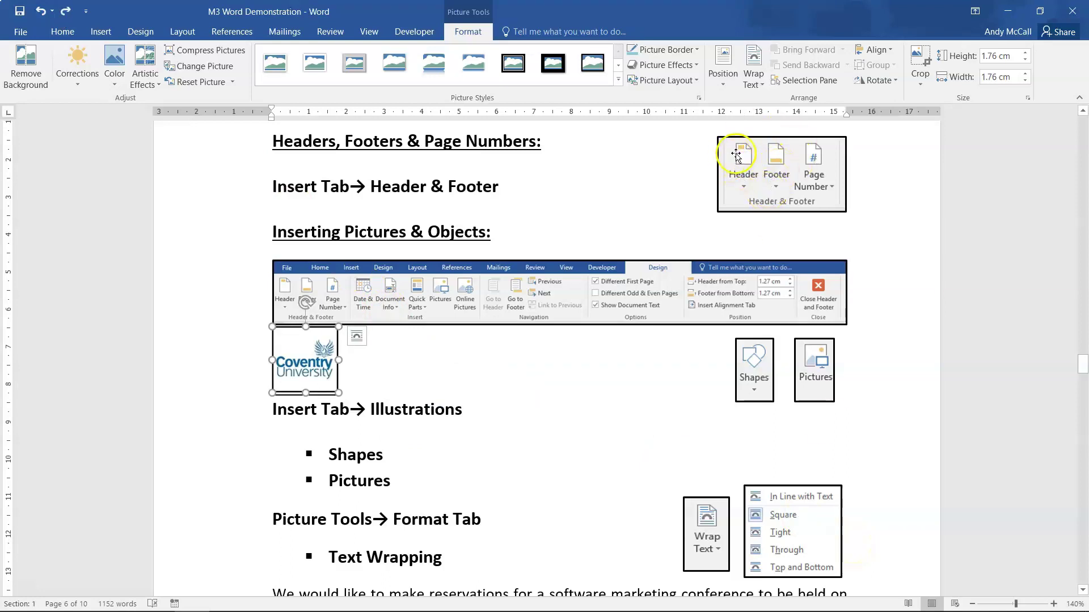
- Set the logo's text wrapping to Square and move it into the reservations paragraph, to the right of the Word icon
left_click(750, 77)
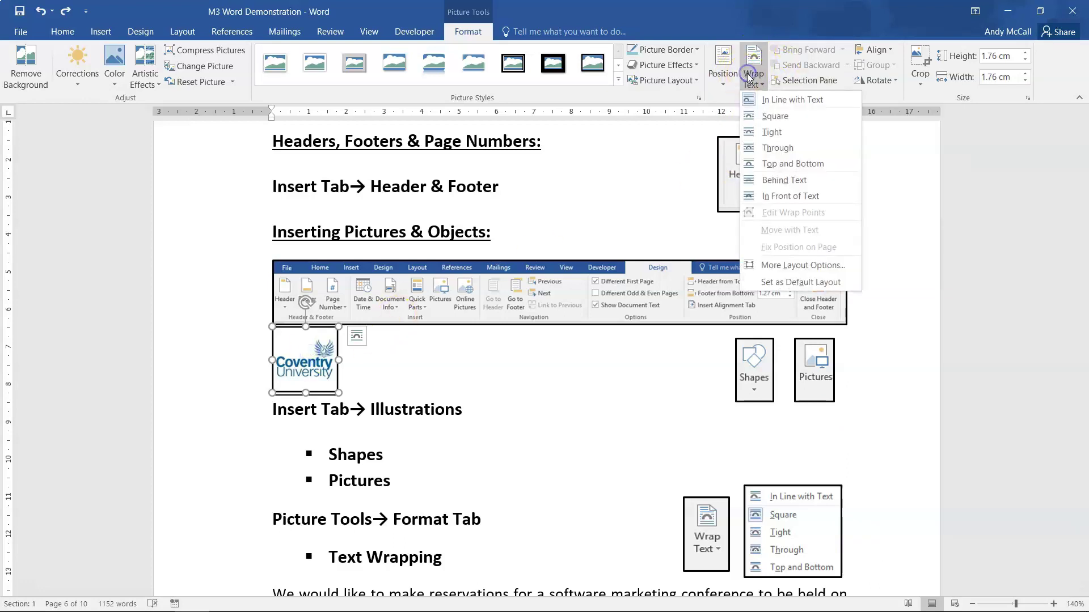
left_click(771, 115)
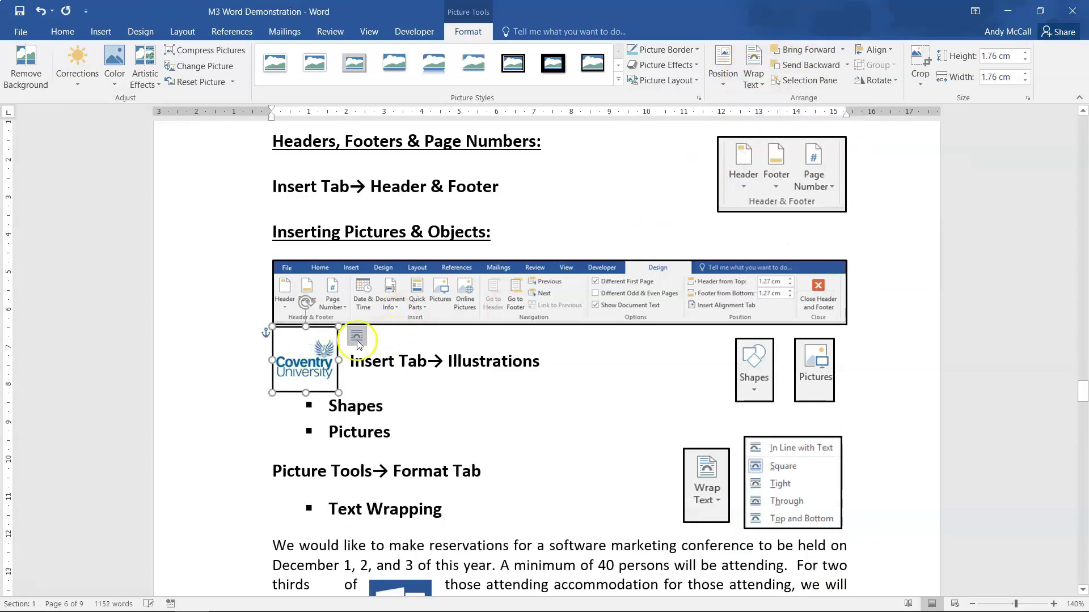
left_click_drag(307, 362, 682, 497)
- Change the logo's text wrapping to Tight and shift it slightly down within the paragraph
left_click(753, 74)
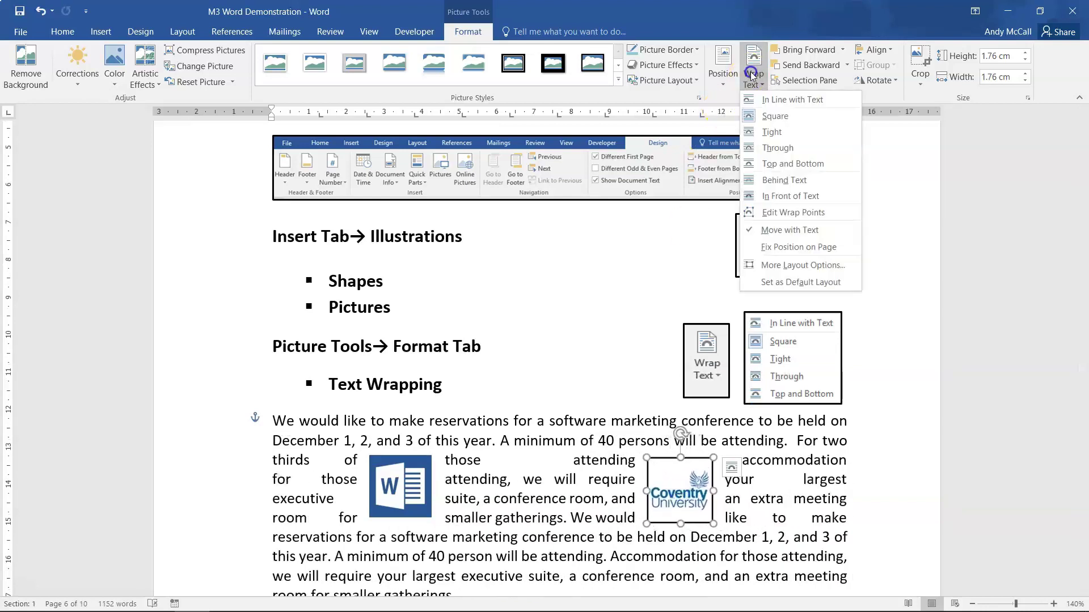
left_click(771, 131)
mouse_move(685, 486)
left_mouse_down()
mouse_move(726, 488)
mouse_move(684, 489)
left_mouse_up()
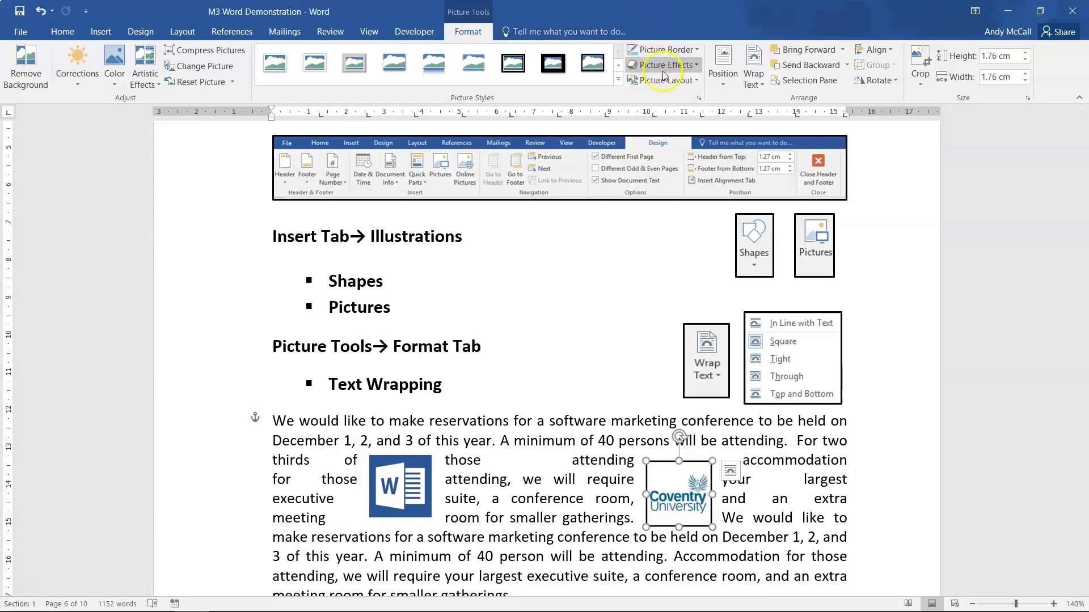
- Set the logo's picture border to a green theme colour
left_click(685, 50)
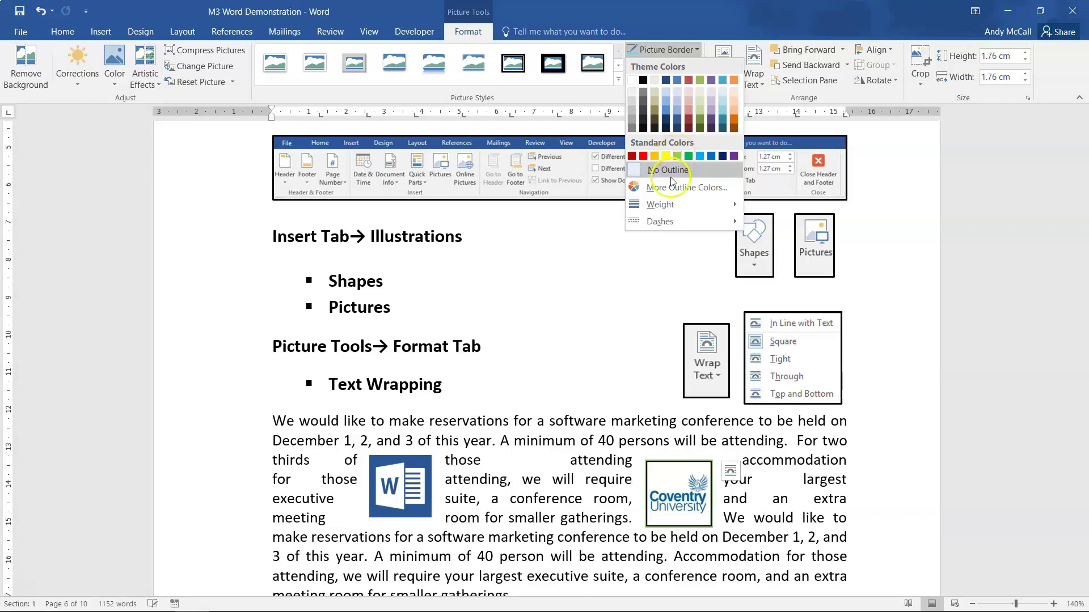
mouse_move(663, 205)
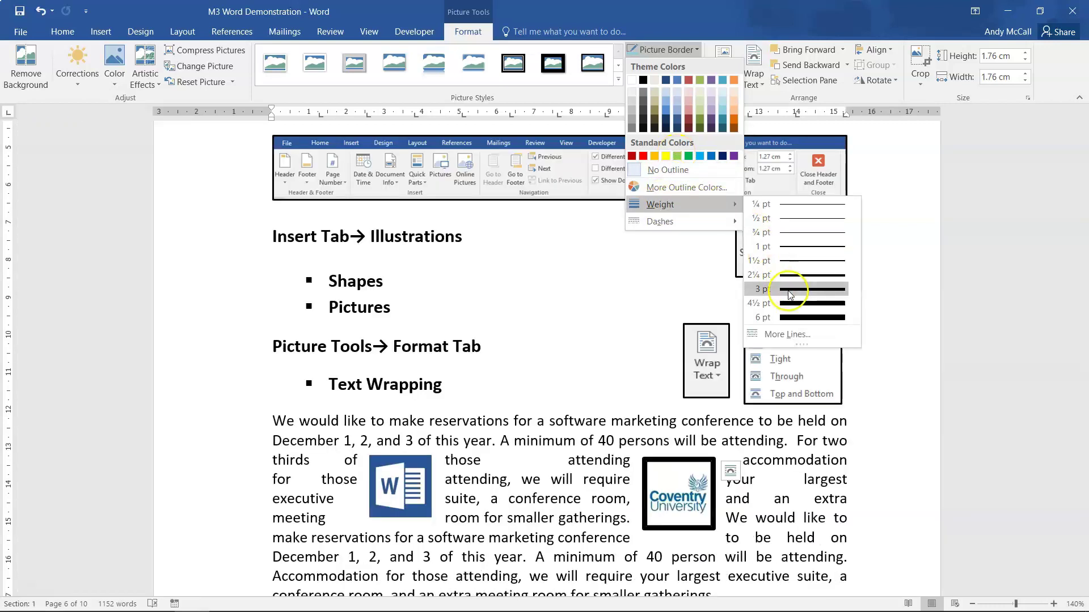
left_click(697, 115)
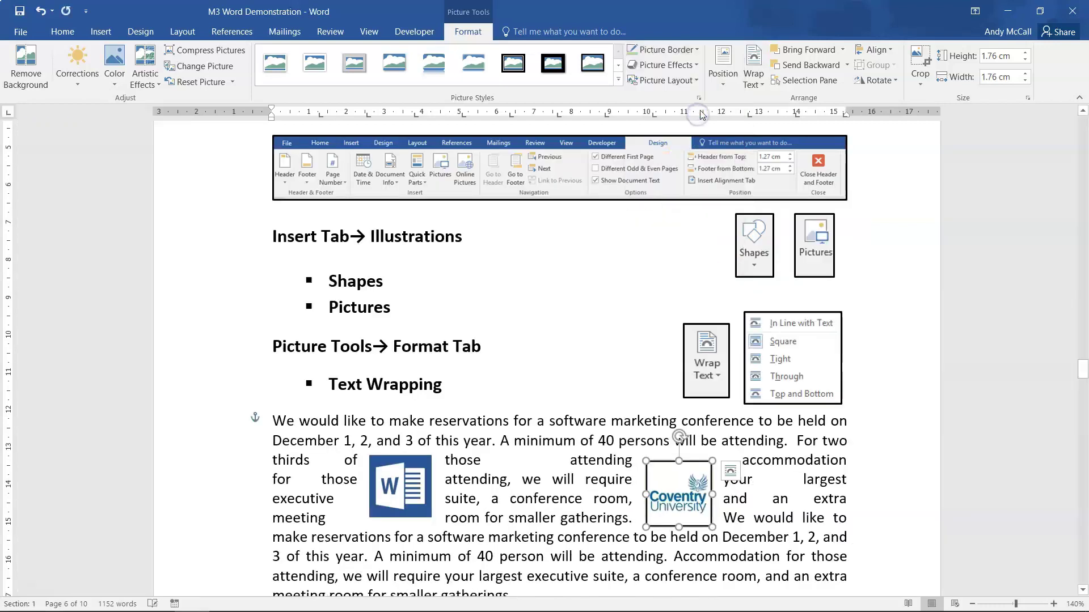
- Apply a heavier line weight to the logo's picture border
left_click(663, 64)
left_click(663, 50)
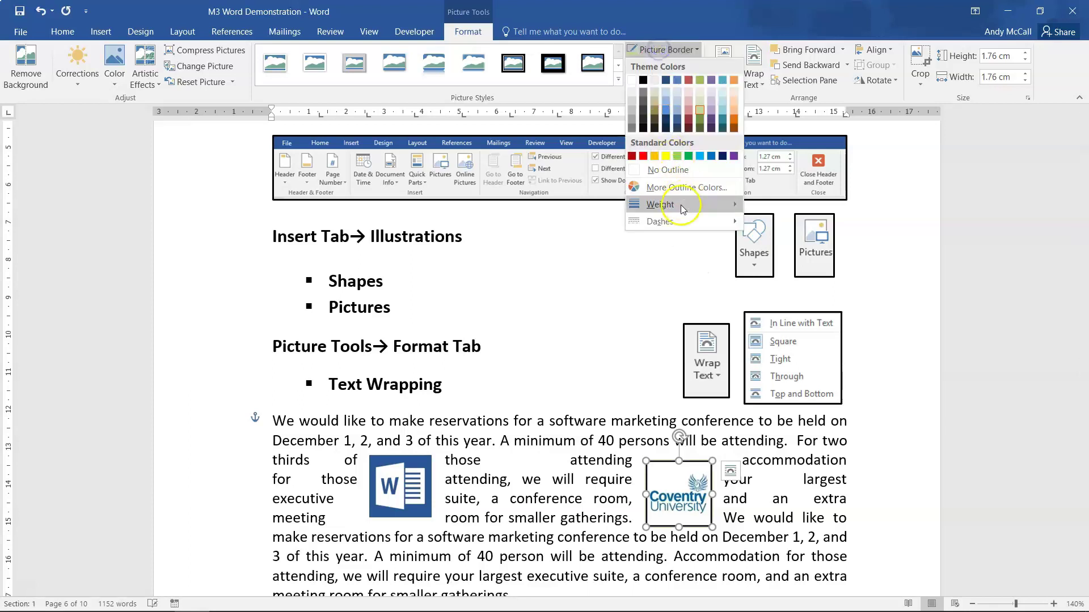
mouse_move(663, 204)
left_click(791, 283)
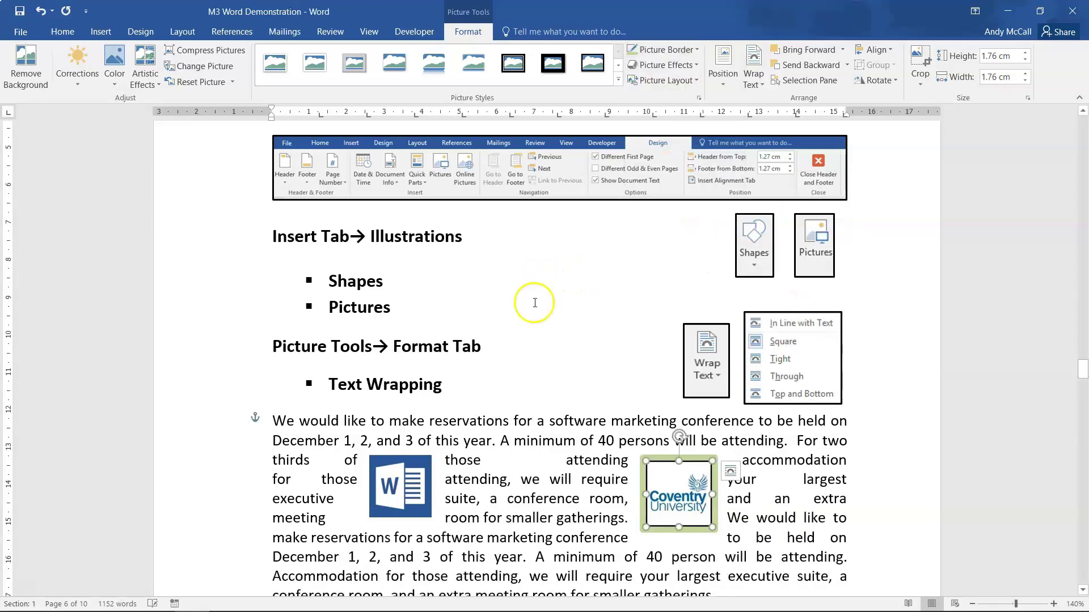
left_click(532, 478)
left_click(669, 510)
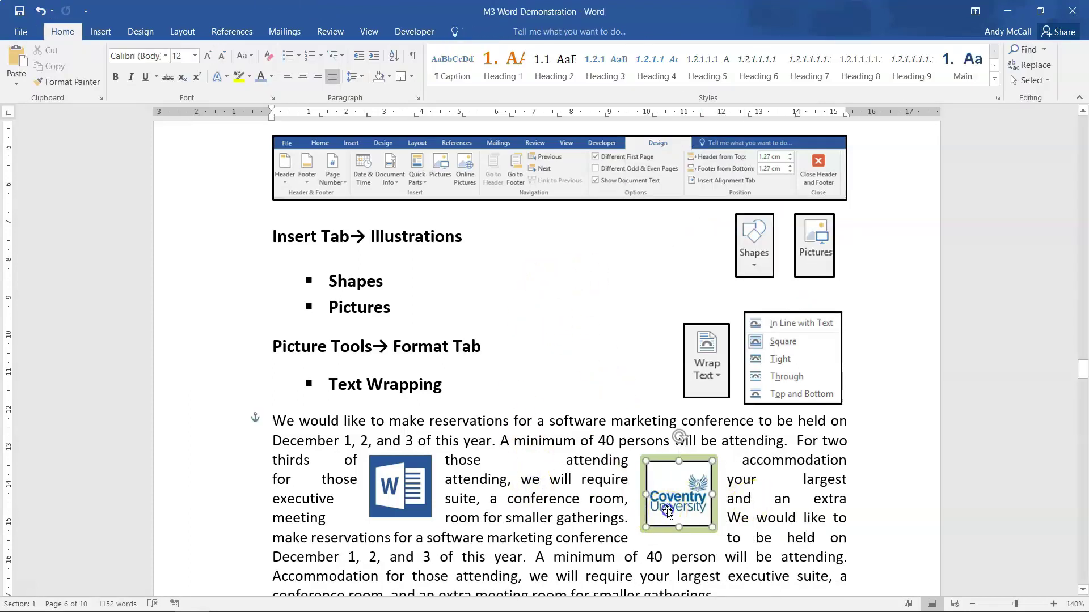
- Set the Coventry University logo's height to 4 cm, keeping its proportions
scroll(464, 288, "down", 5)
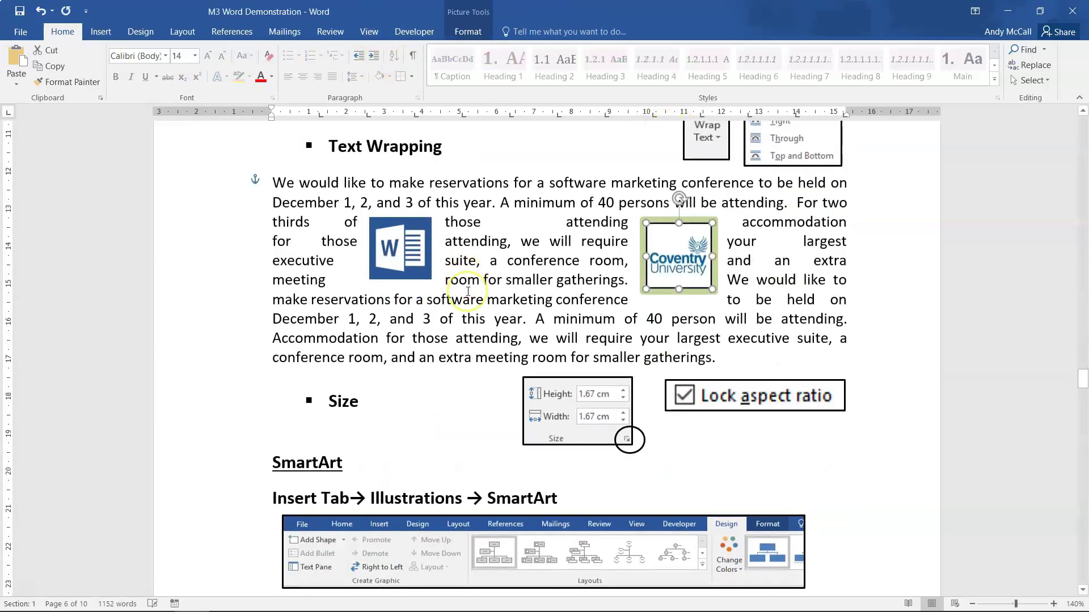
scroll(468, 291, "up", 3)
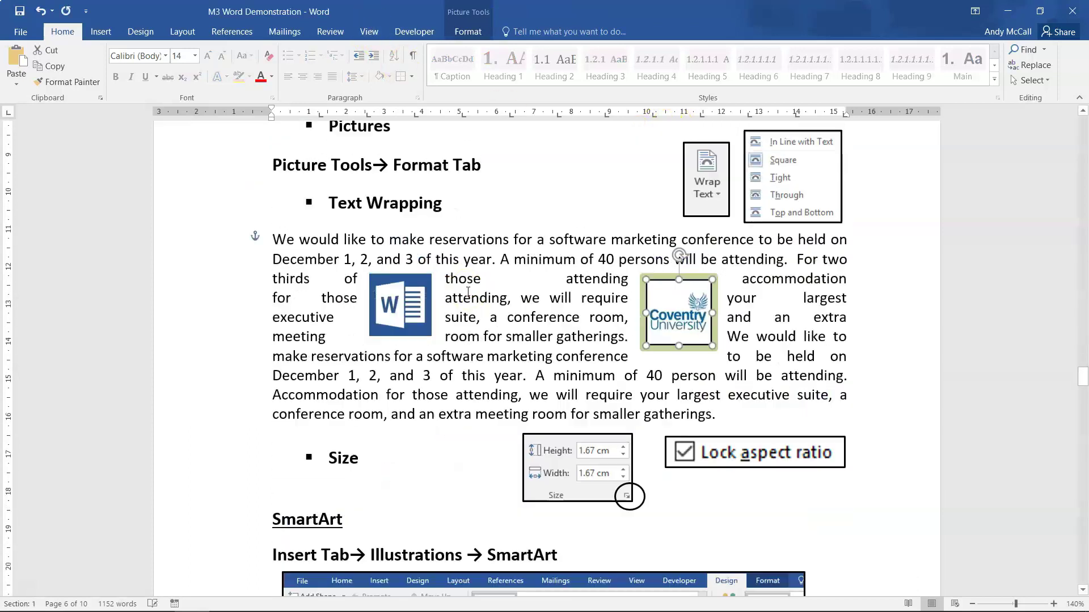
left_click(621, 394)
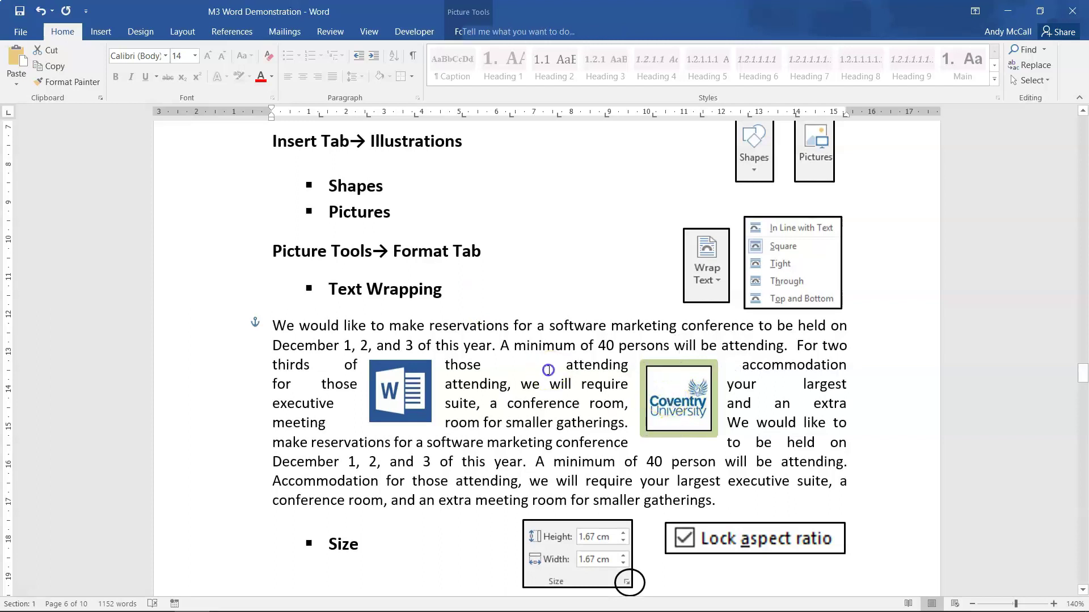
left_click(674, 420)
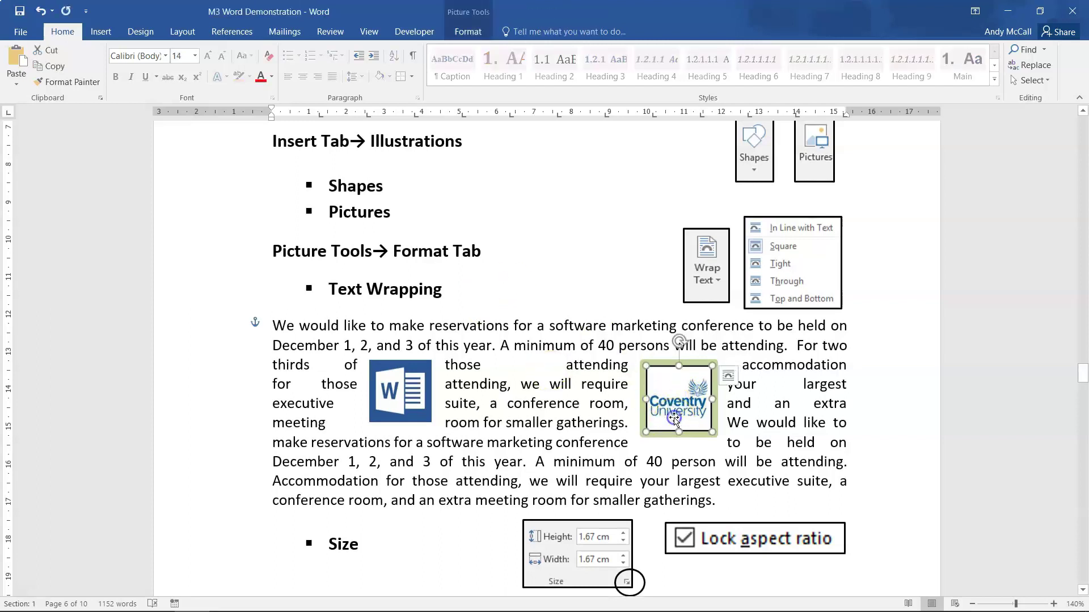
left_click(466, 31)
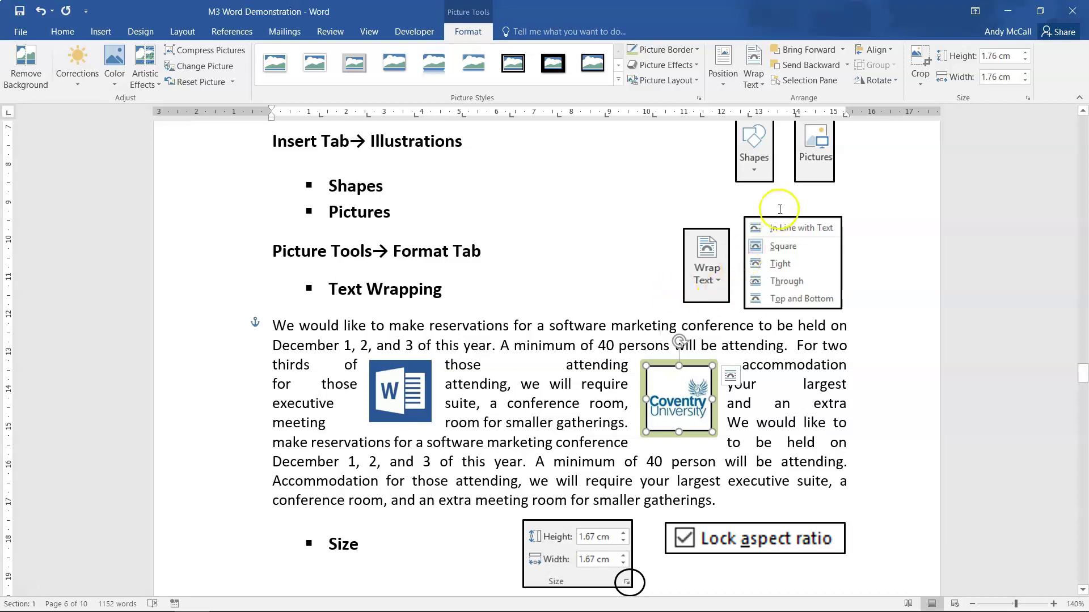
left_click(989, 55)
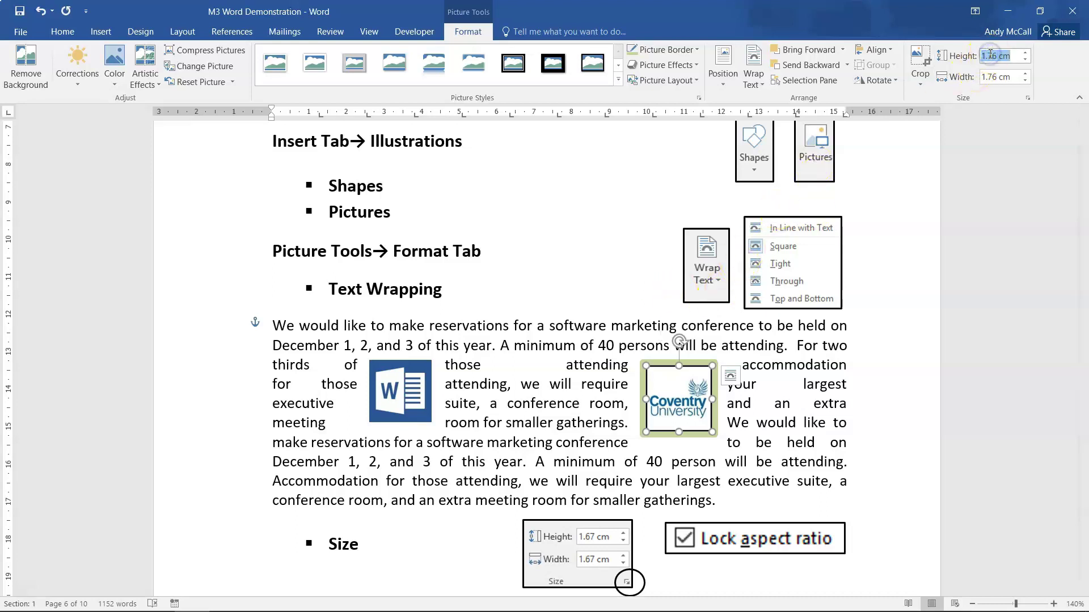
key("Return")
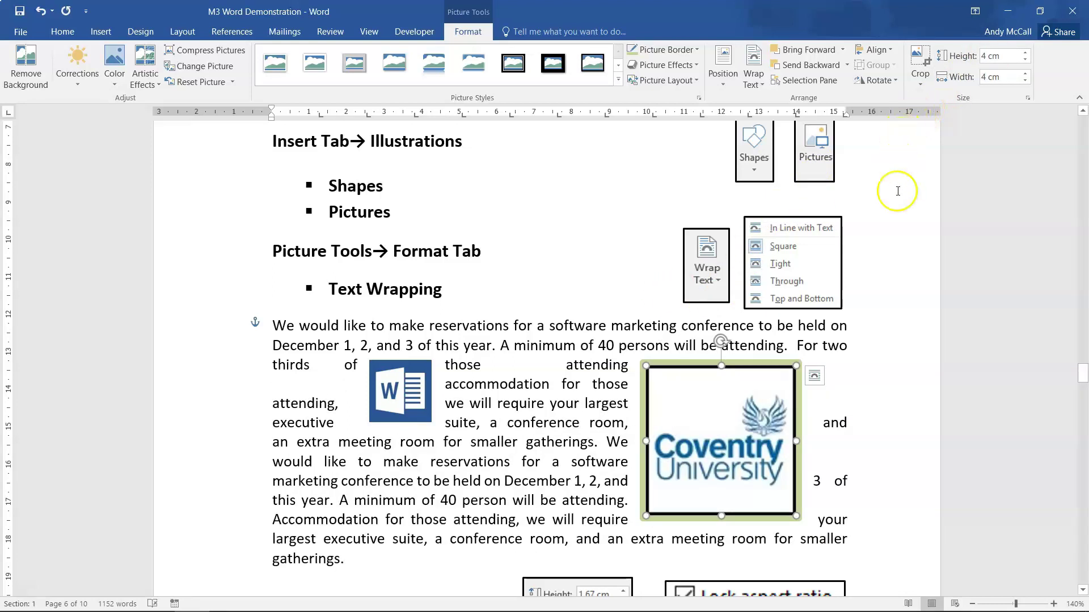
- Try logo heights of 5 cm and 4.5 cm, and undo the size changes and the heavier border
left_click(995, 55)
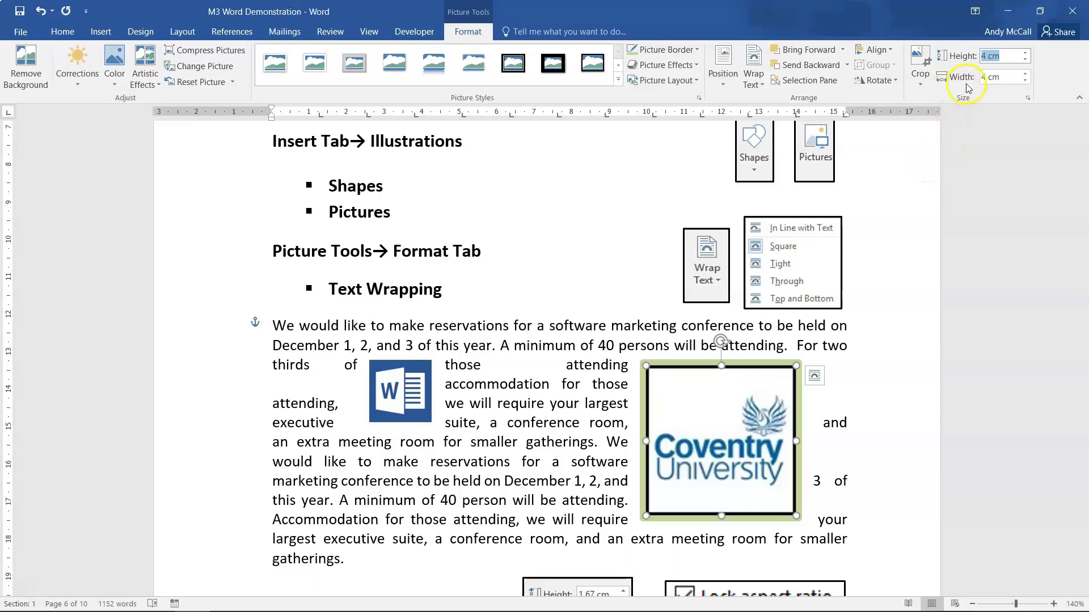
key("Return")
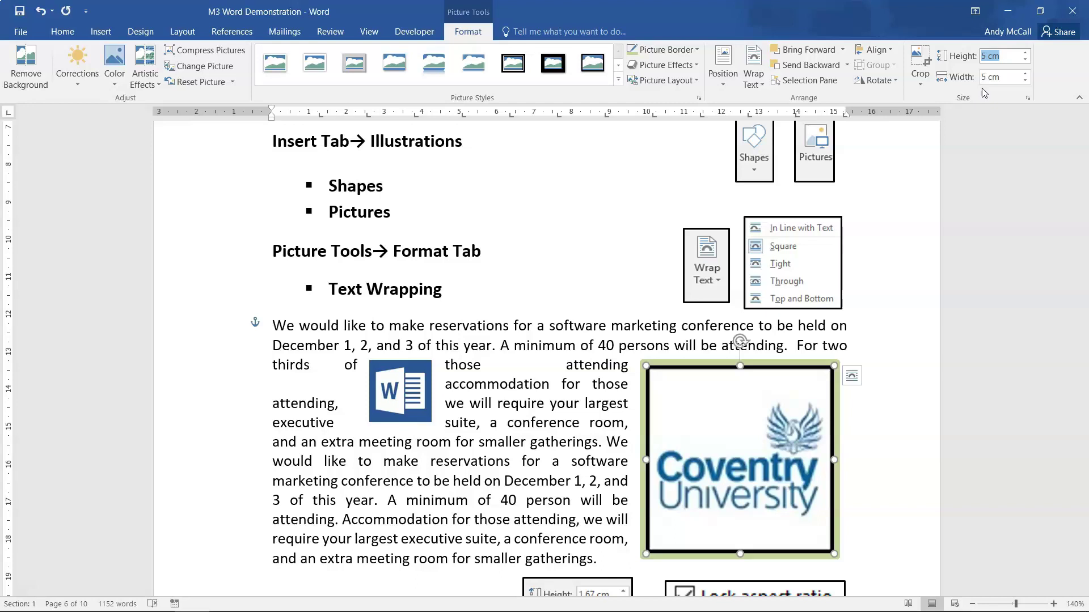
type(".5")
key("Return")
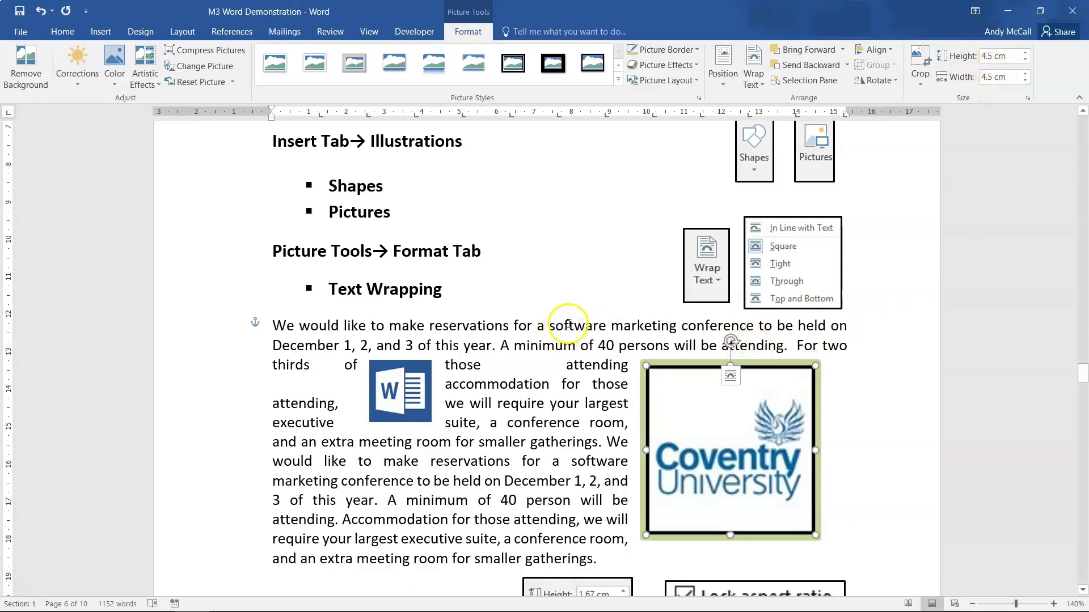
key("ctrl+z")
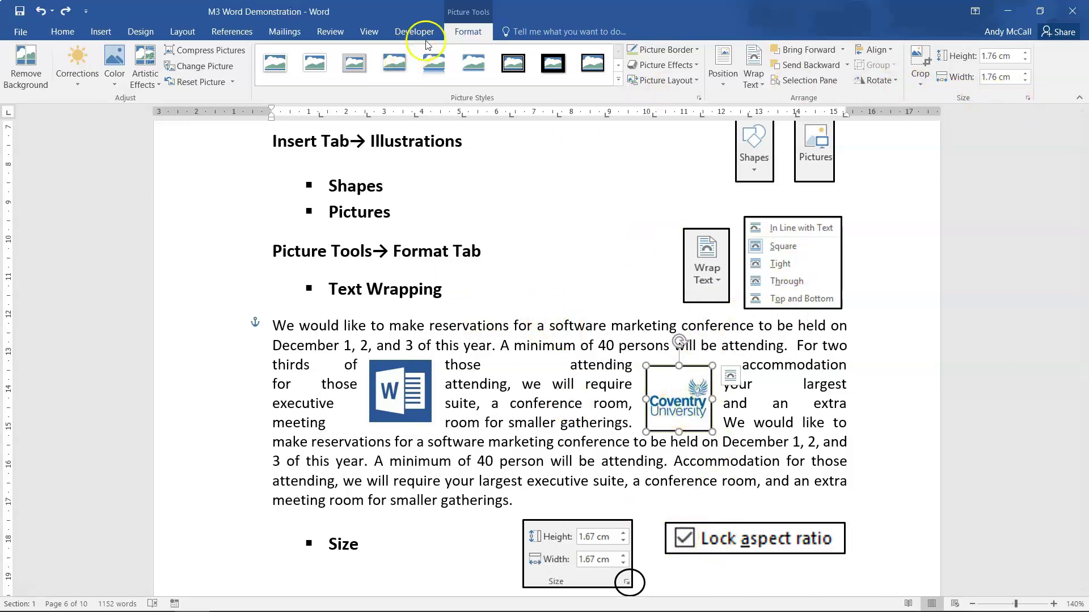
- Turn off Lock aspect ratio in the logo's advanced size settings
left_click(1027, 100)
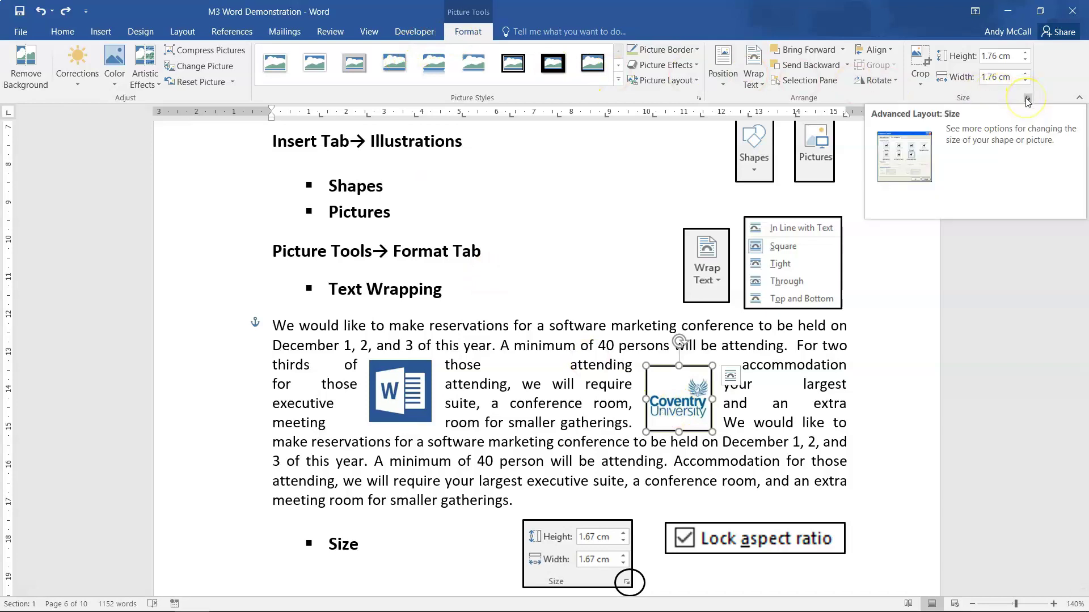
left_click(1027, 100)
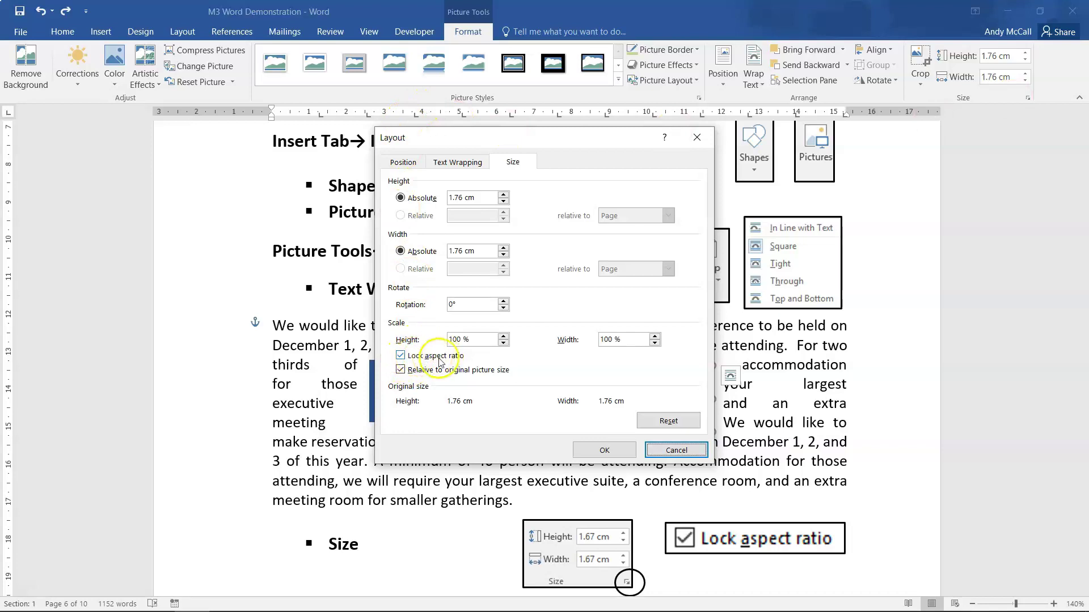
left_click(402, 356)
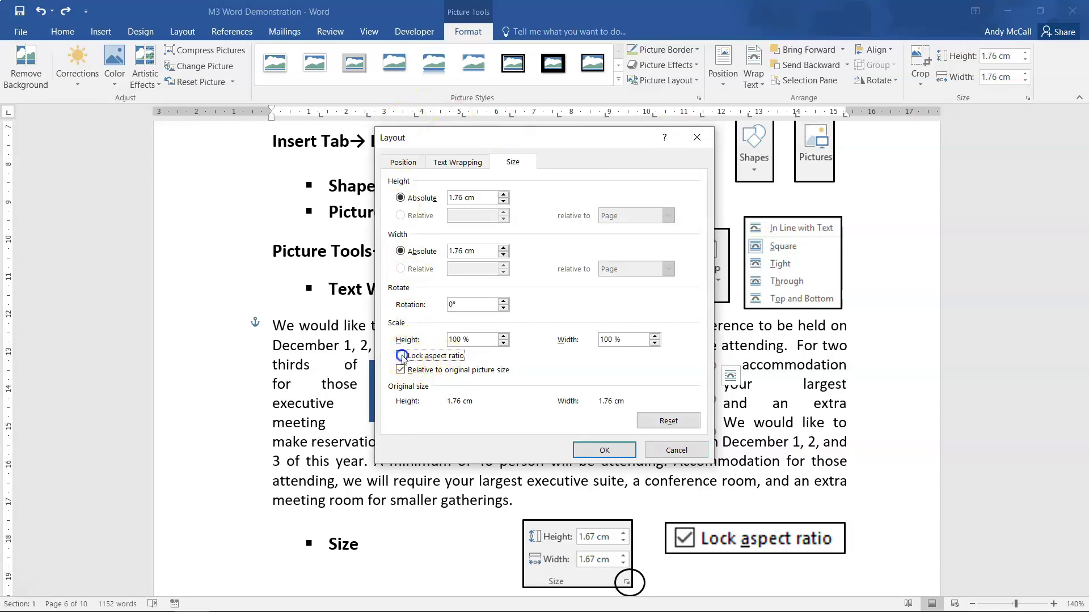
left_click(604, 451)
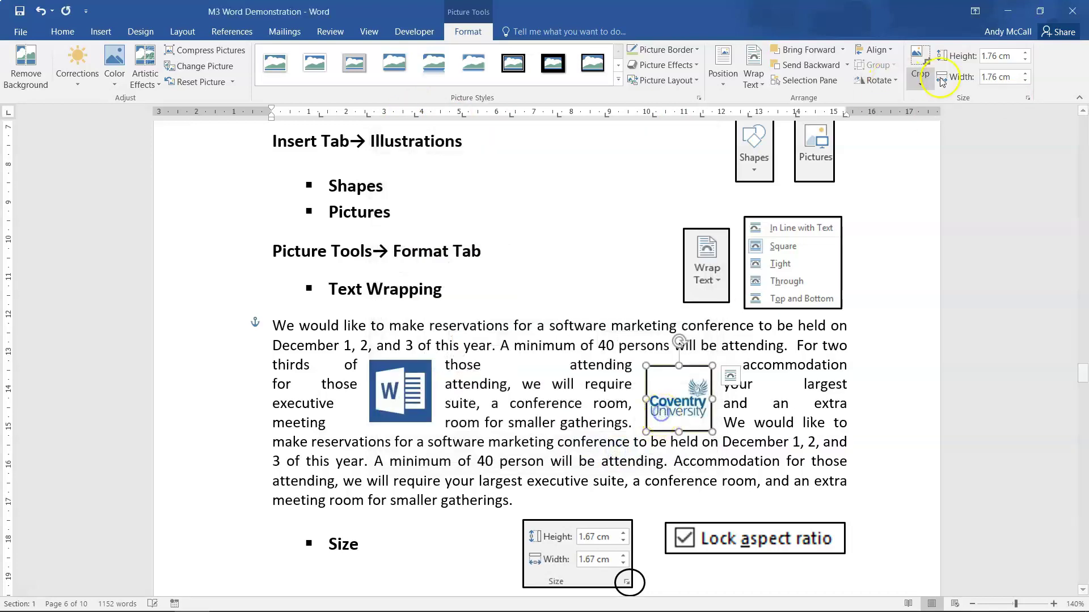
- Set the logo's height to 4 cm and its width to 6 cm independently
left_click(996, 55)
type("4")
left_click(991, 77)
type("6")
key("Return")
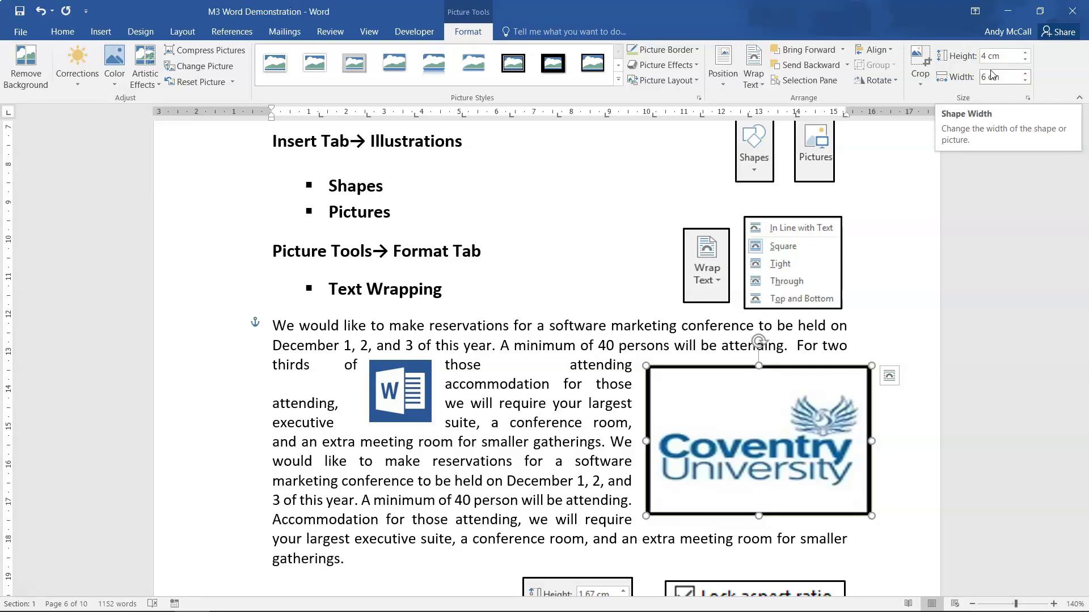
- Undo the logo's resizing, its aspect ratio change and its last downward shift within the paragraph
key("ctrl+z")
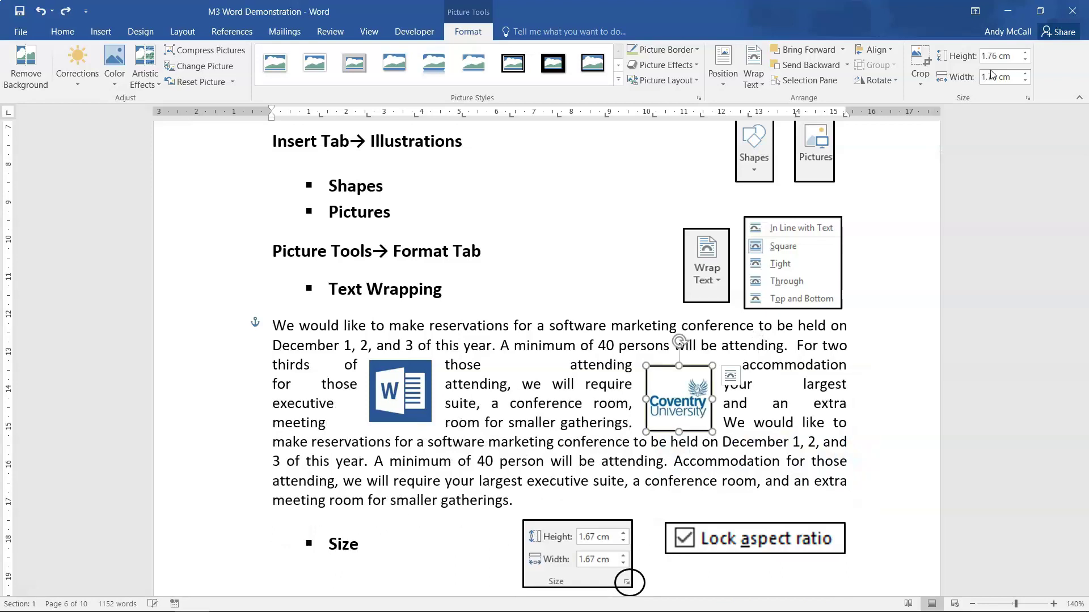
key("ctrl+z")
key("ctrl+z")
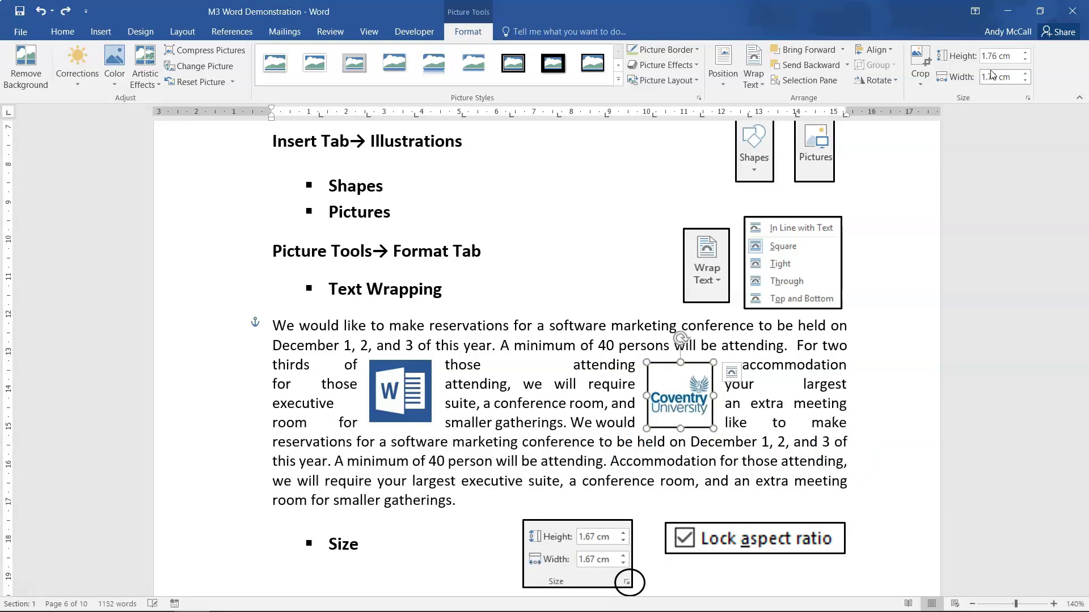